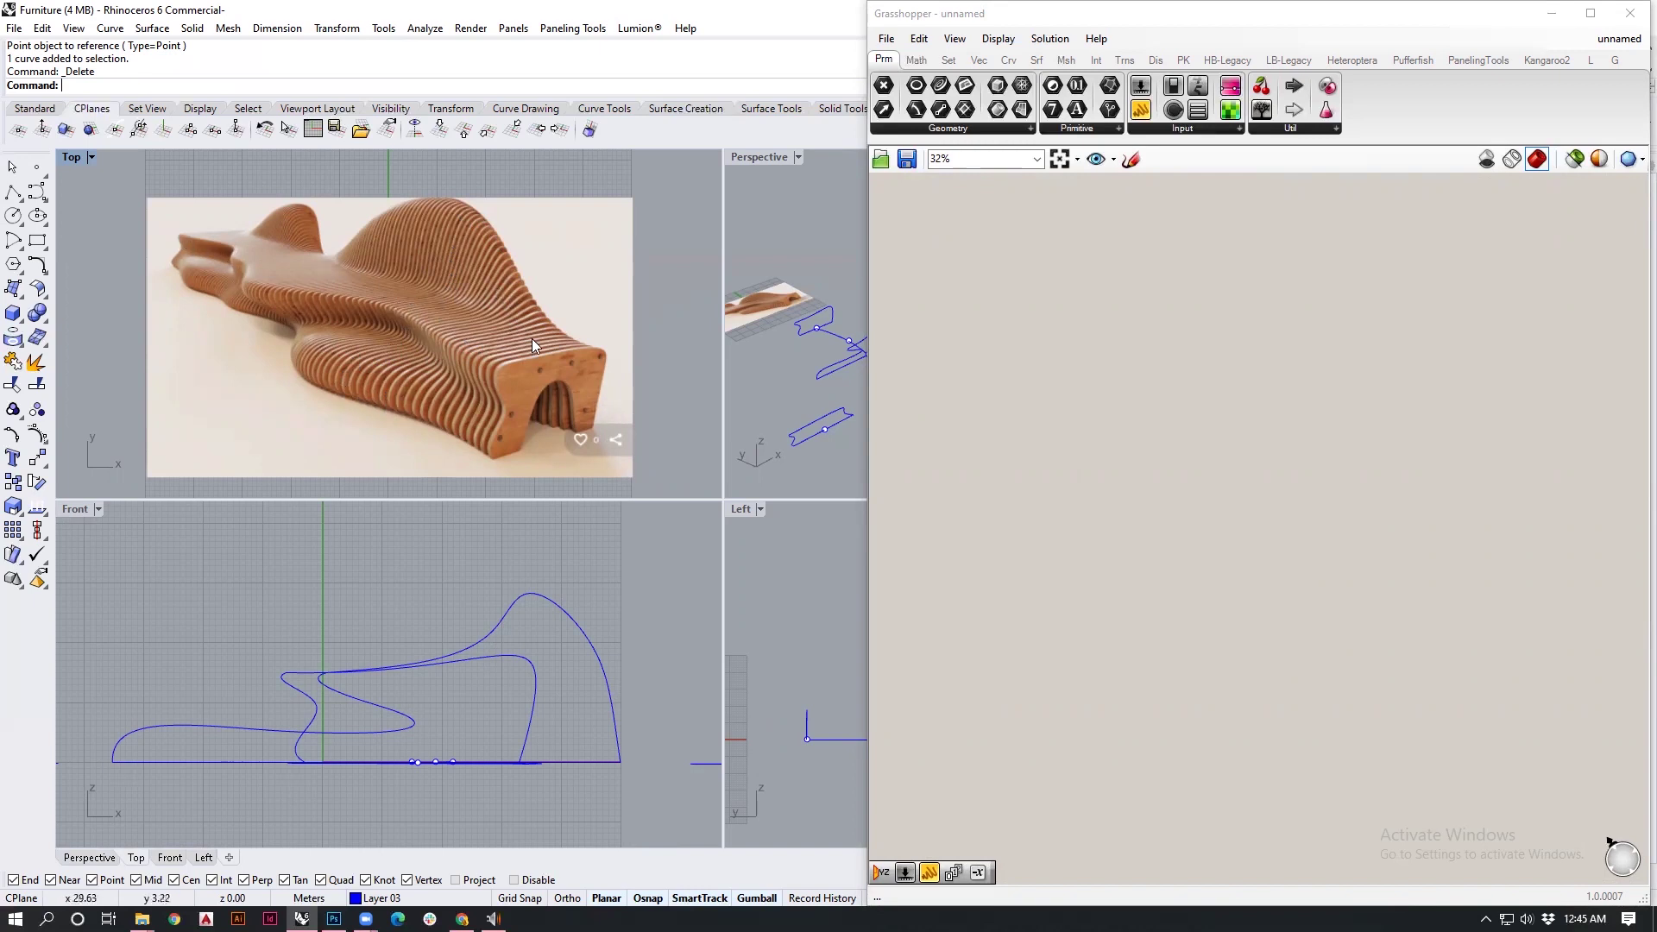
Step: Examine the slatted wooden bench photo in the Top view and the curves beside it in the Perspective view
double_click(71, 157)
scroll(431, 384, "up", 5)
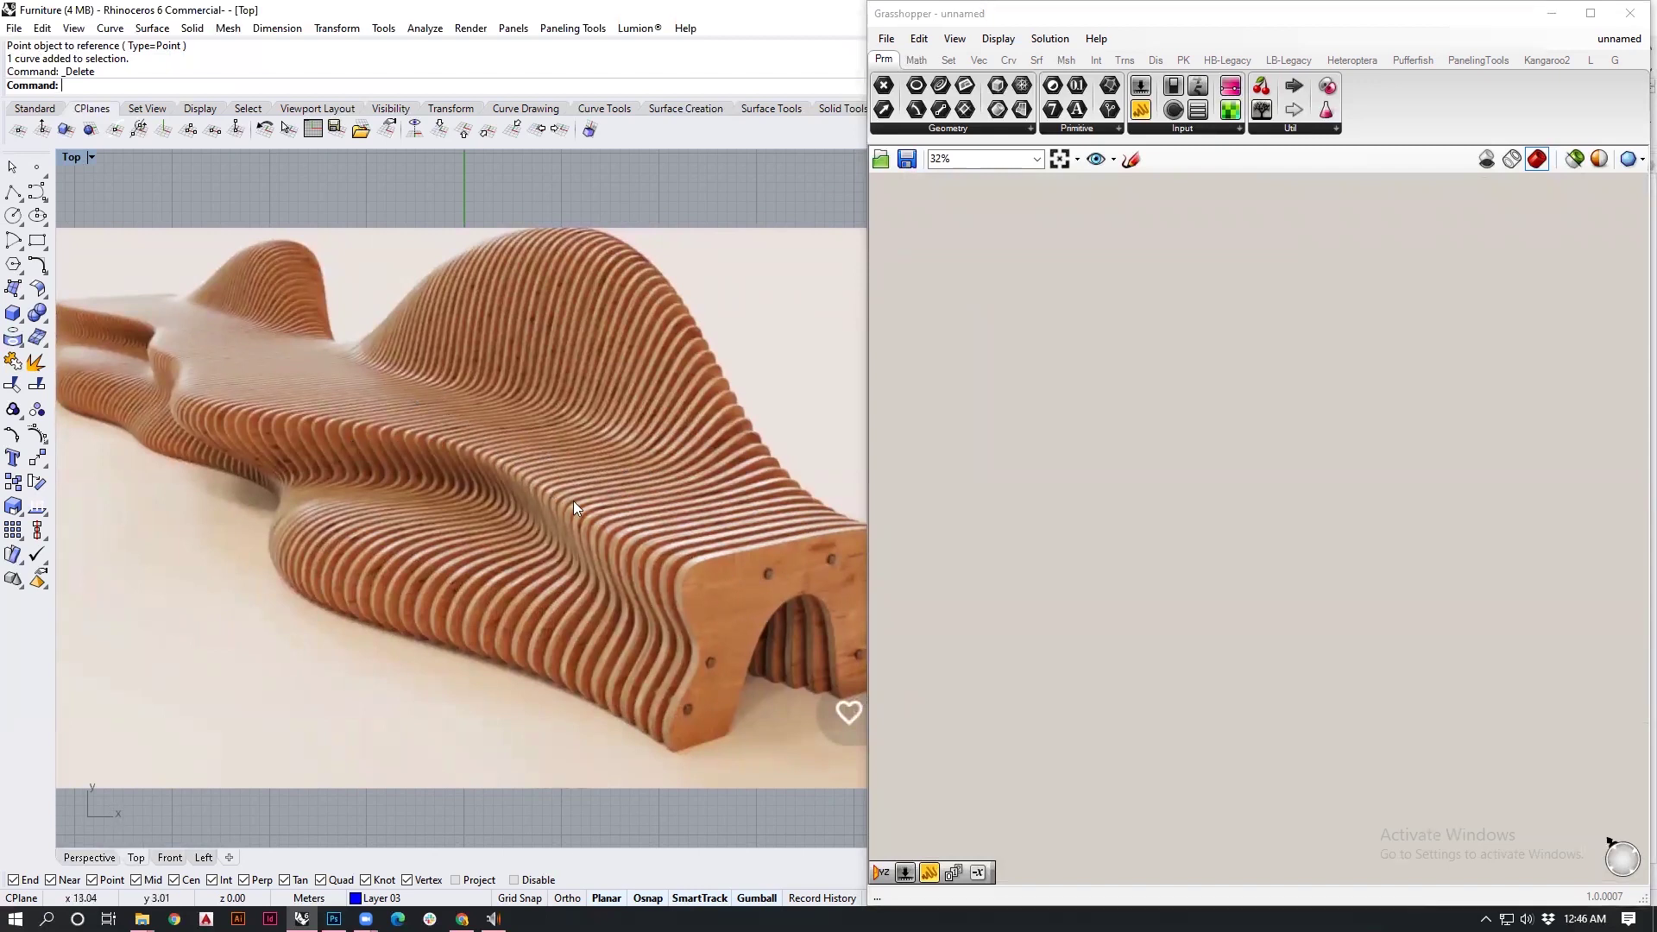
double_click(70, 158)
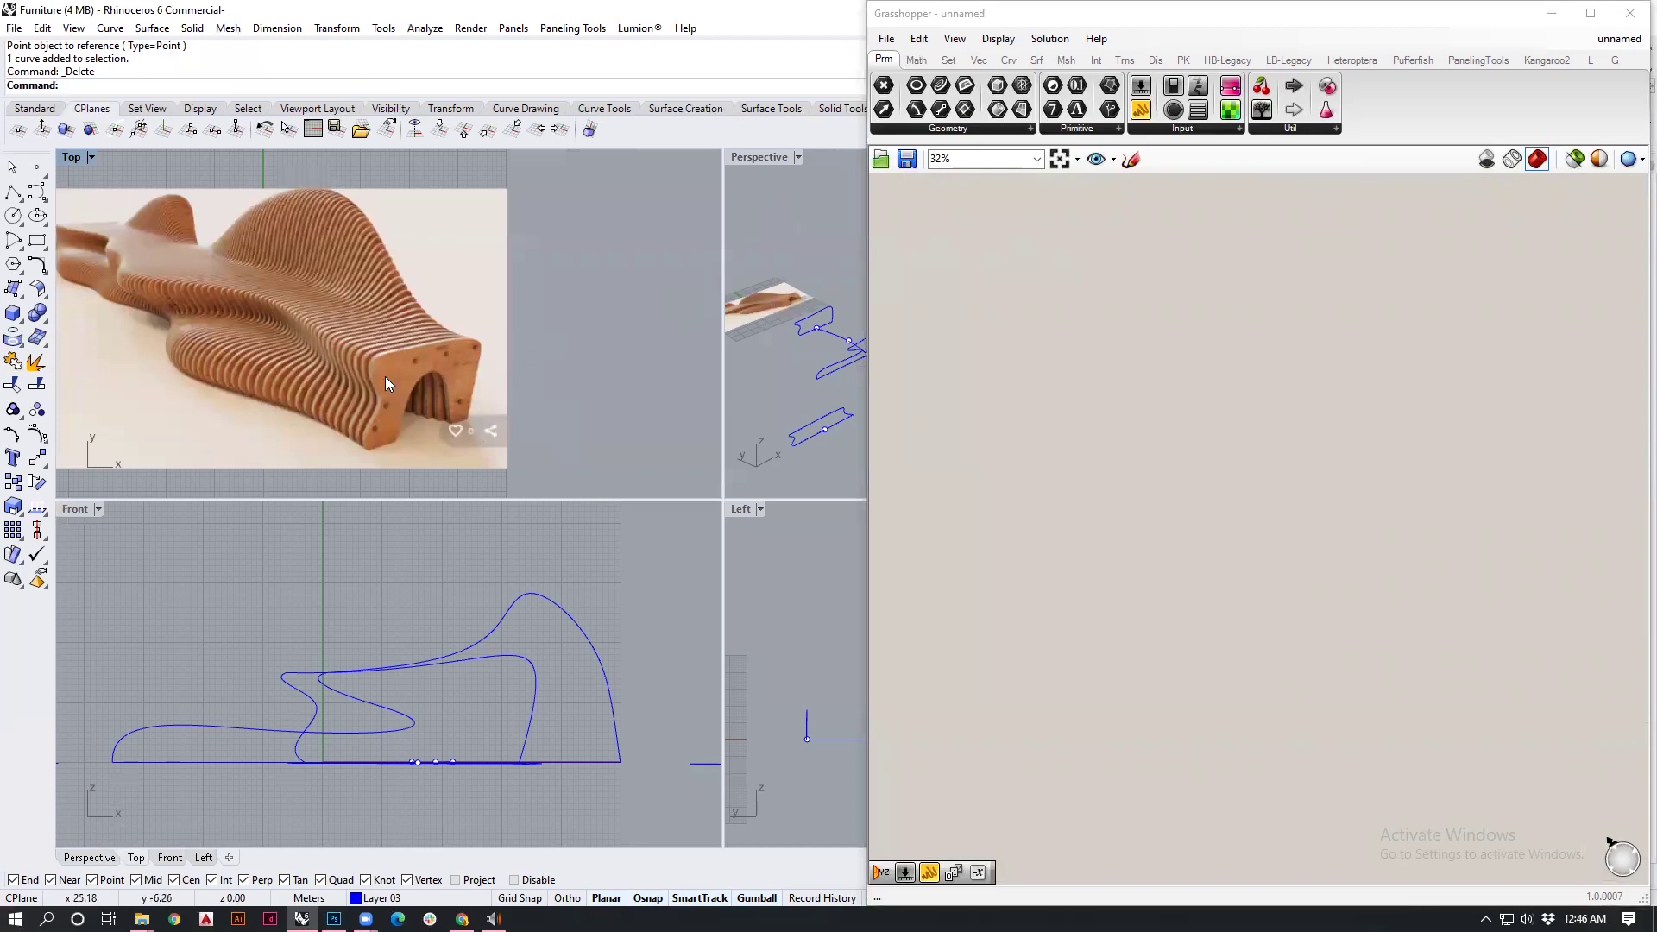
scroll(385, 377, "up", 3)
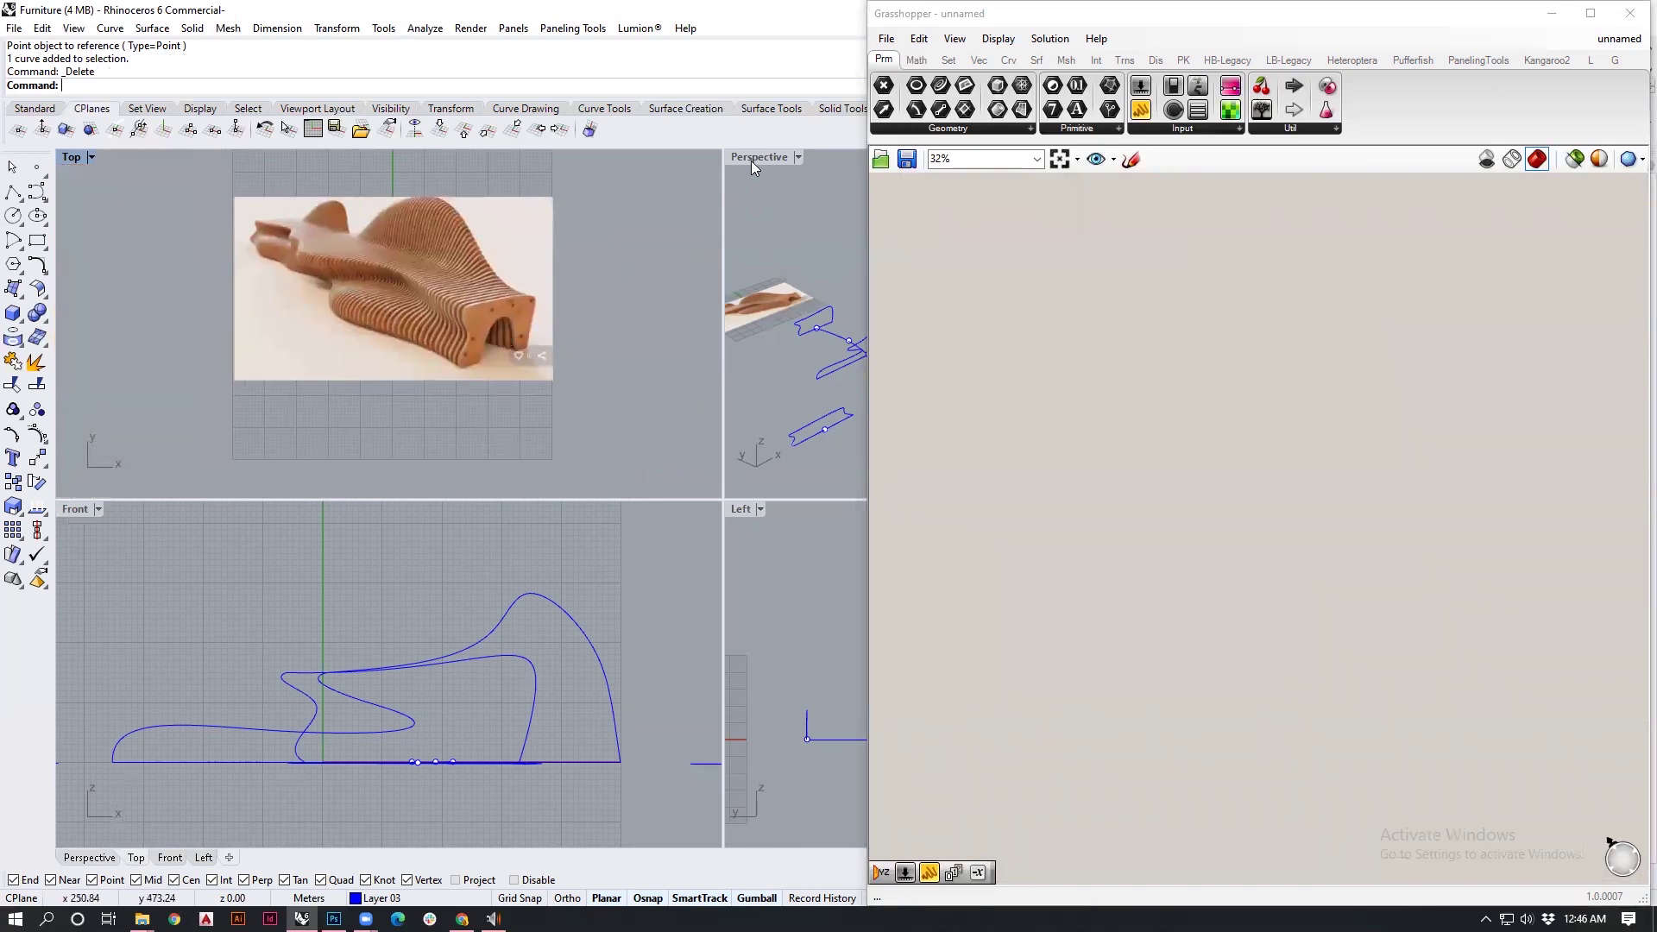
double_click(751, 157)
right_click_drag(695, 335, 565, 443)
double_click(89, 158)
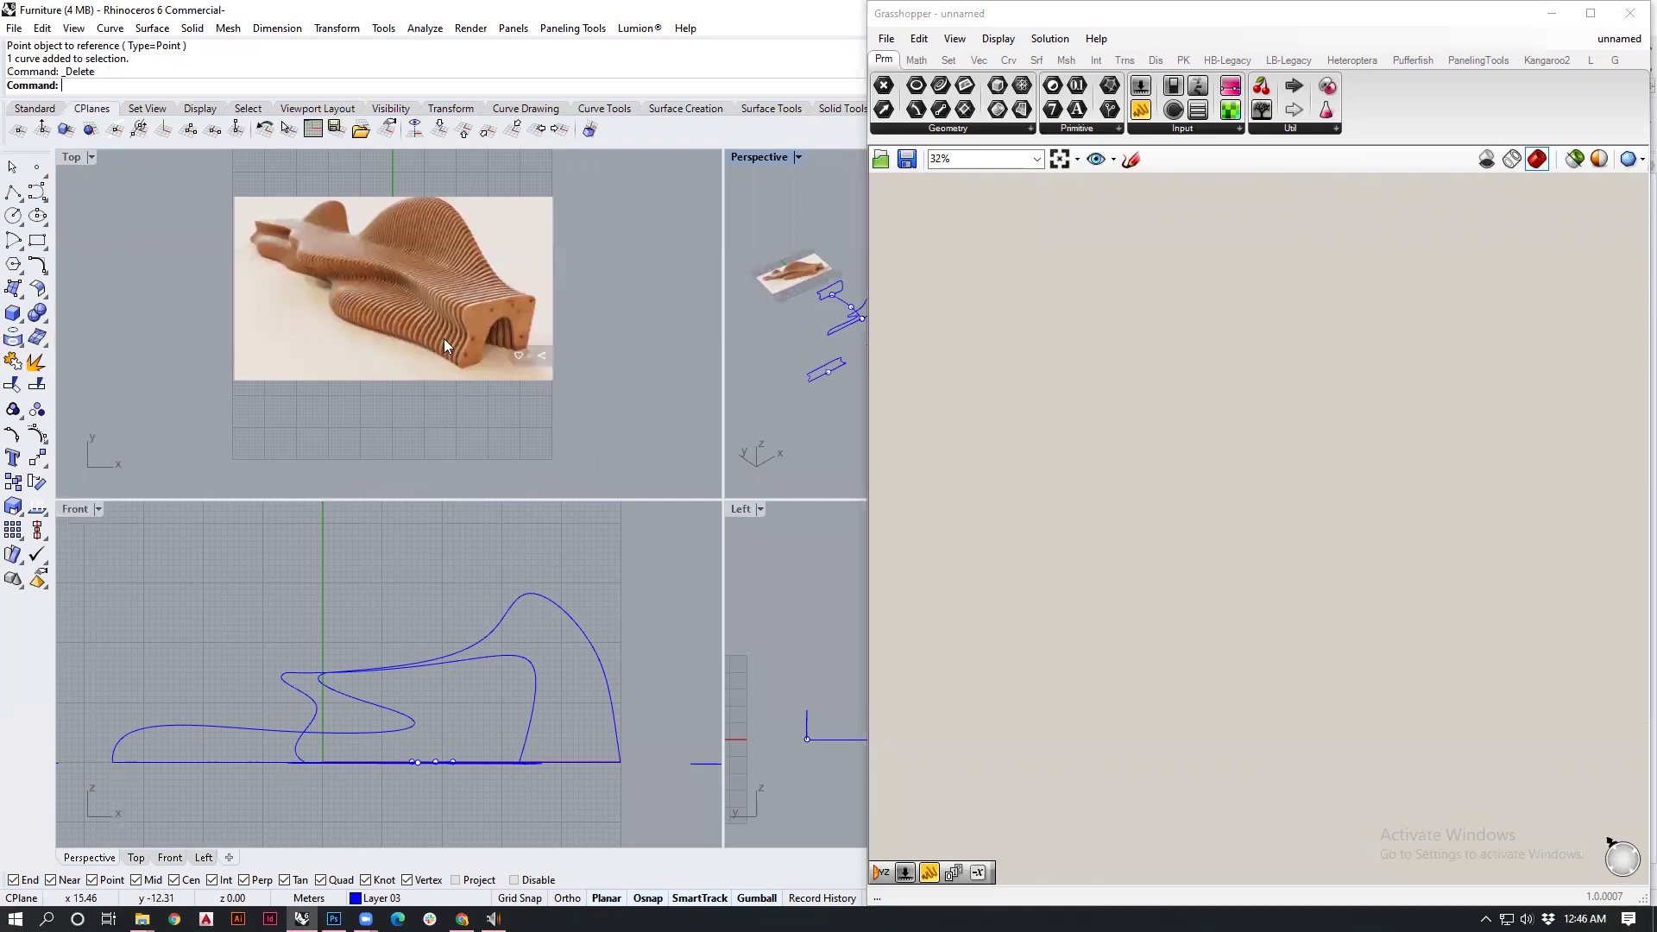
Step: Examine the row of section profiles laid out below the reference photo and compare their shapes with the bench
scroll(311, 324, "down", 8)
right_click_drag(411, 424, 364, 287)
scroll(359, 291, "down", 8)
right_click_drag(463, 401, 396, 396)
scroll(313, 402, "up", 4)
left_click_drag(102, 311, 685, 418)
right_click_drag(294, 178, 497, 412)
scroll(411, 299, "up", 10)
scroll(495, 413, "up", 2)
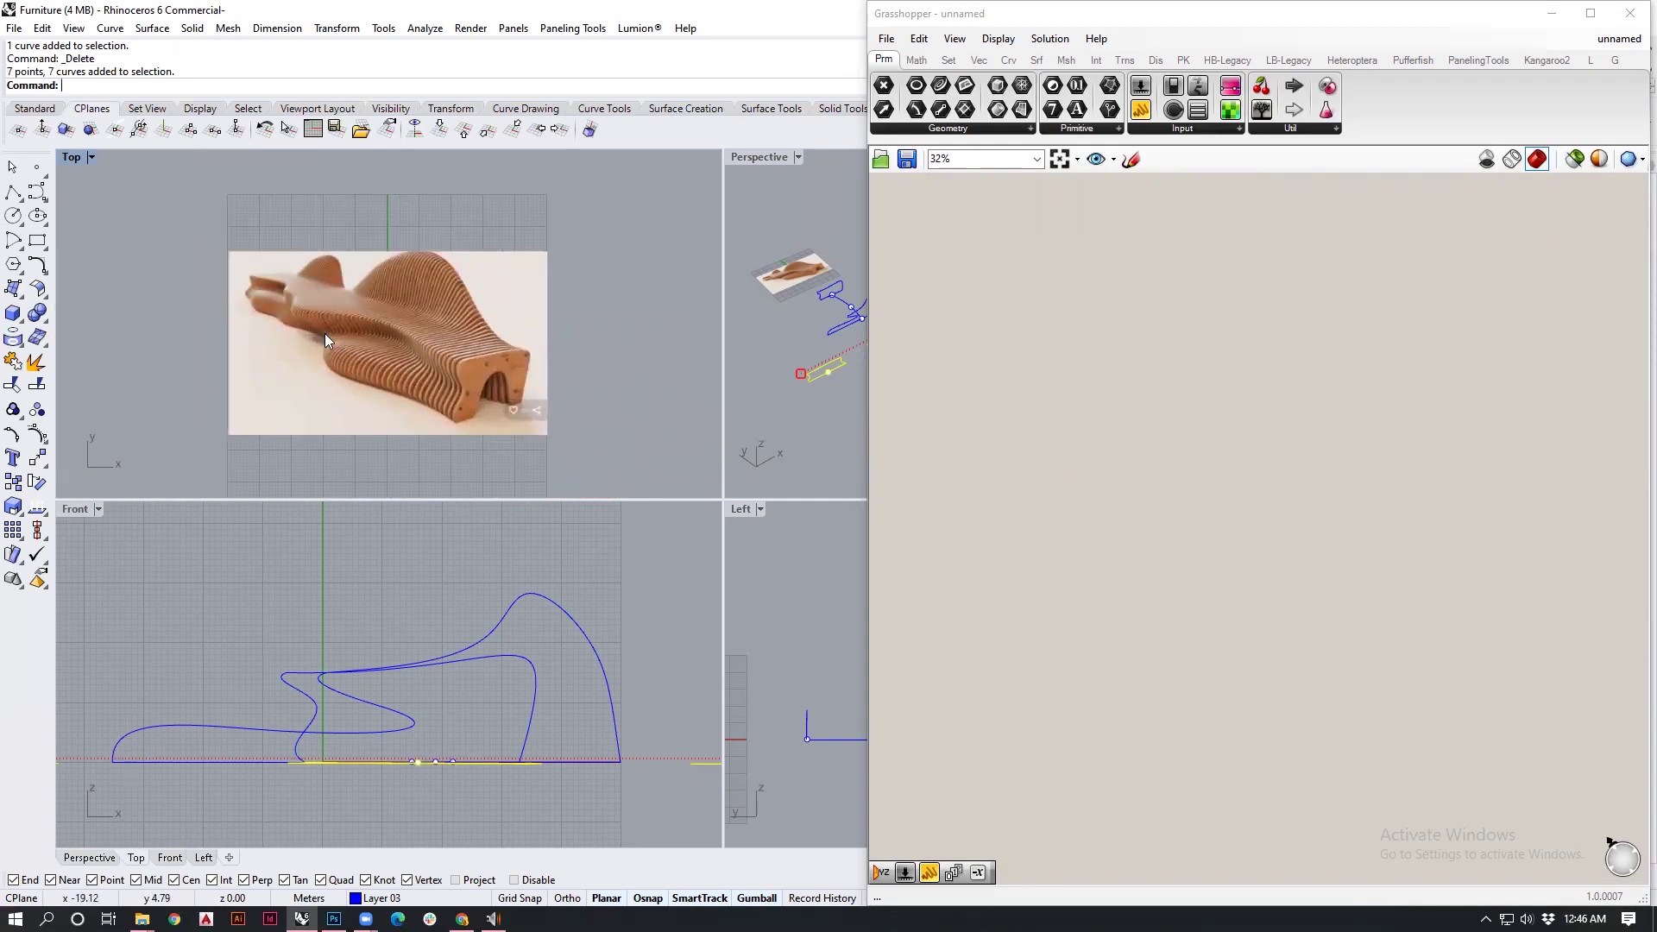
scroll(325, 338, "up", 2)
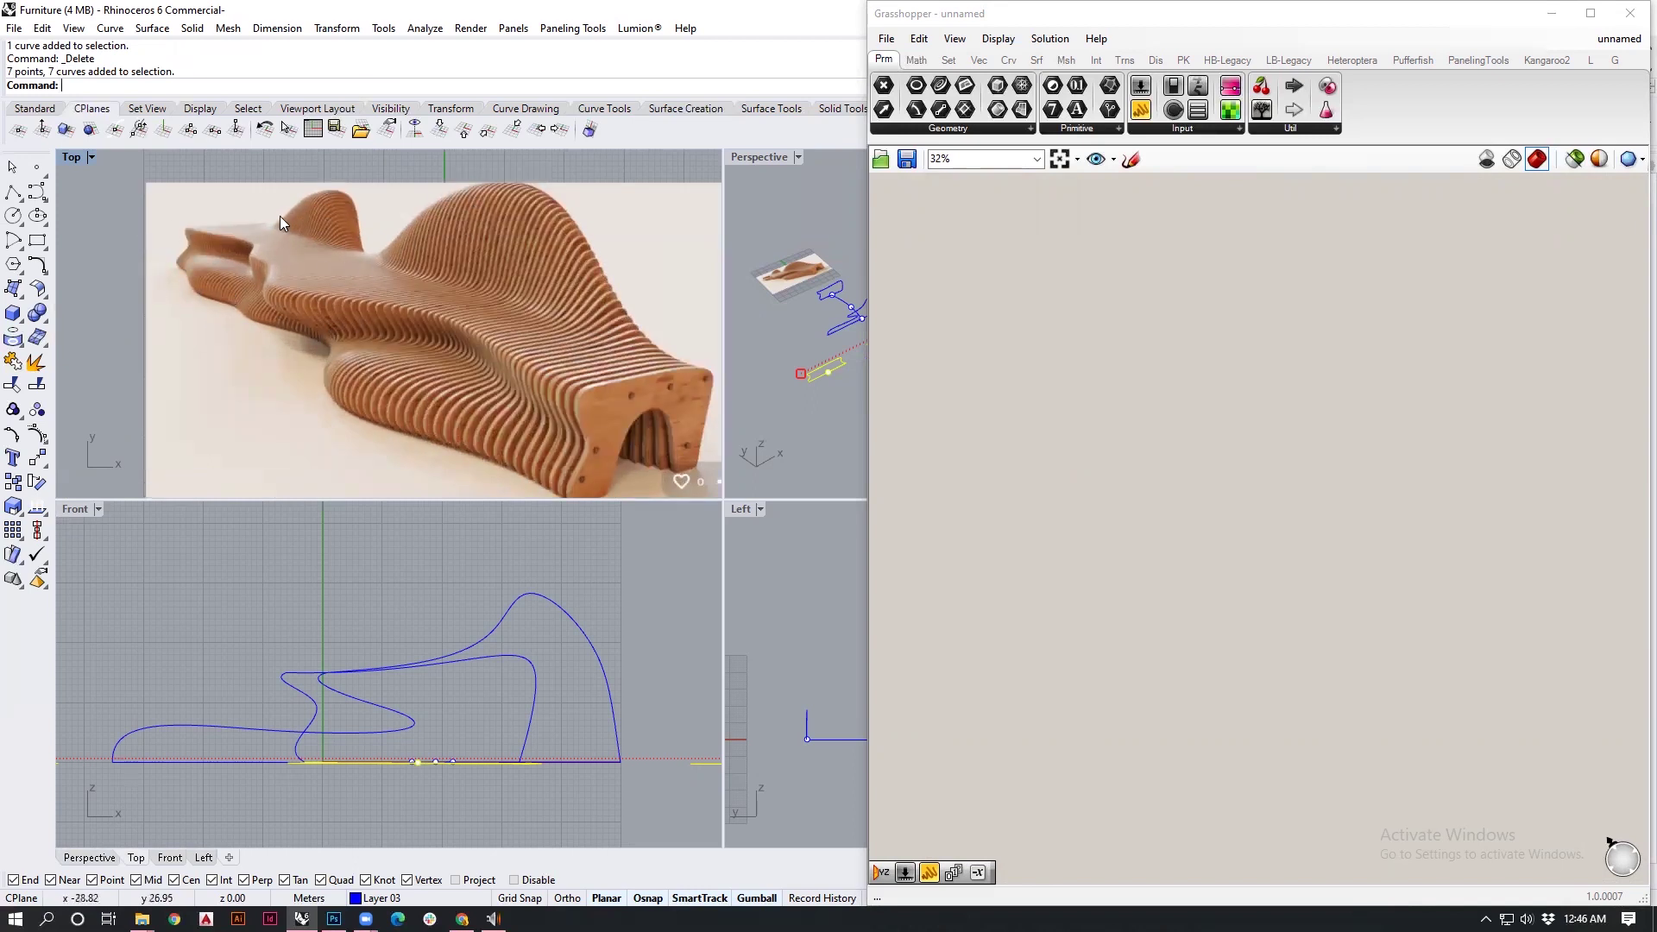
scroll(215, 345, "down", 4)
scroll(440, 389, "down", 2)
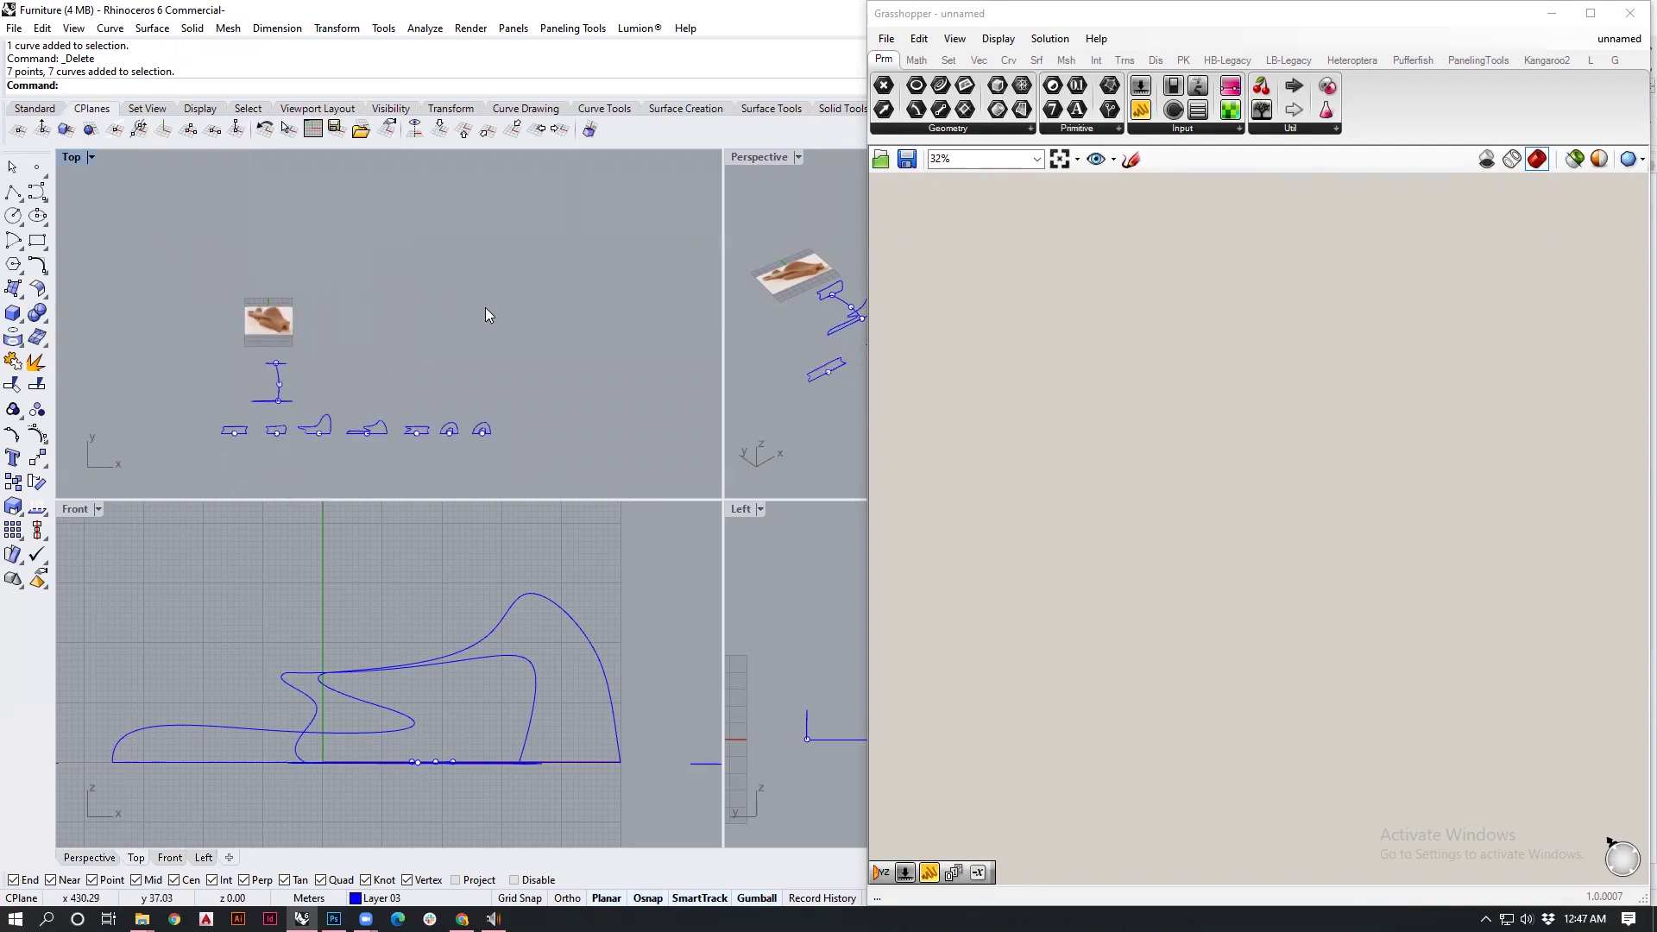
Step: Inspect the two positioned section profiles and the curved rail joining them in the Perspective view
double_click(760, 158)
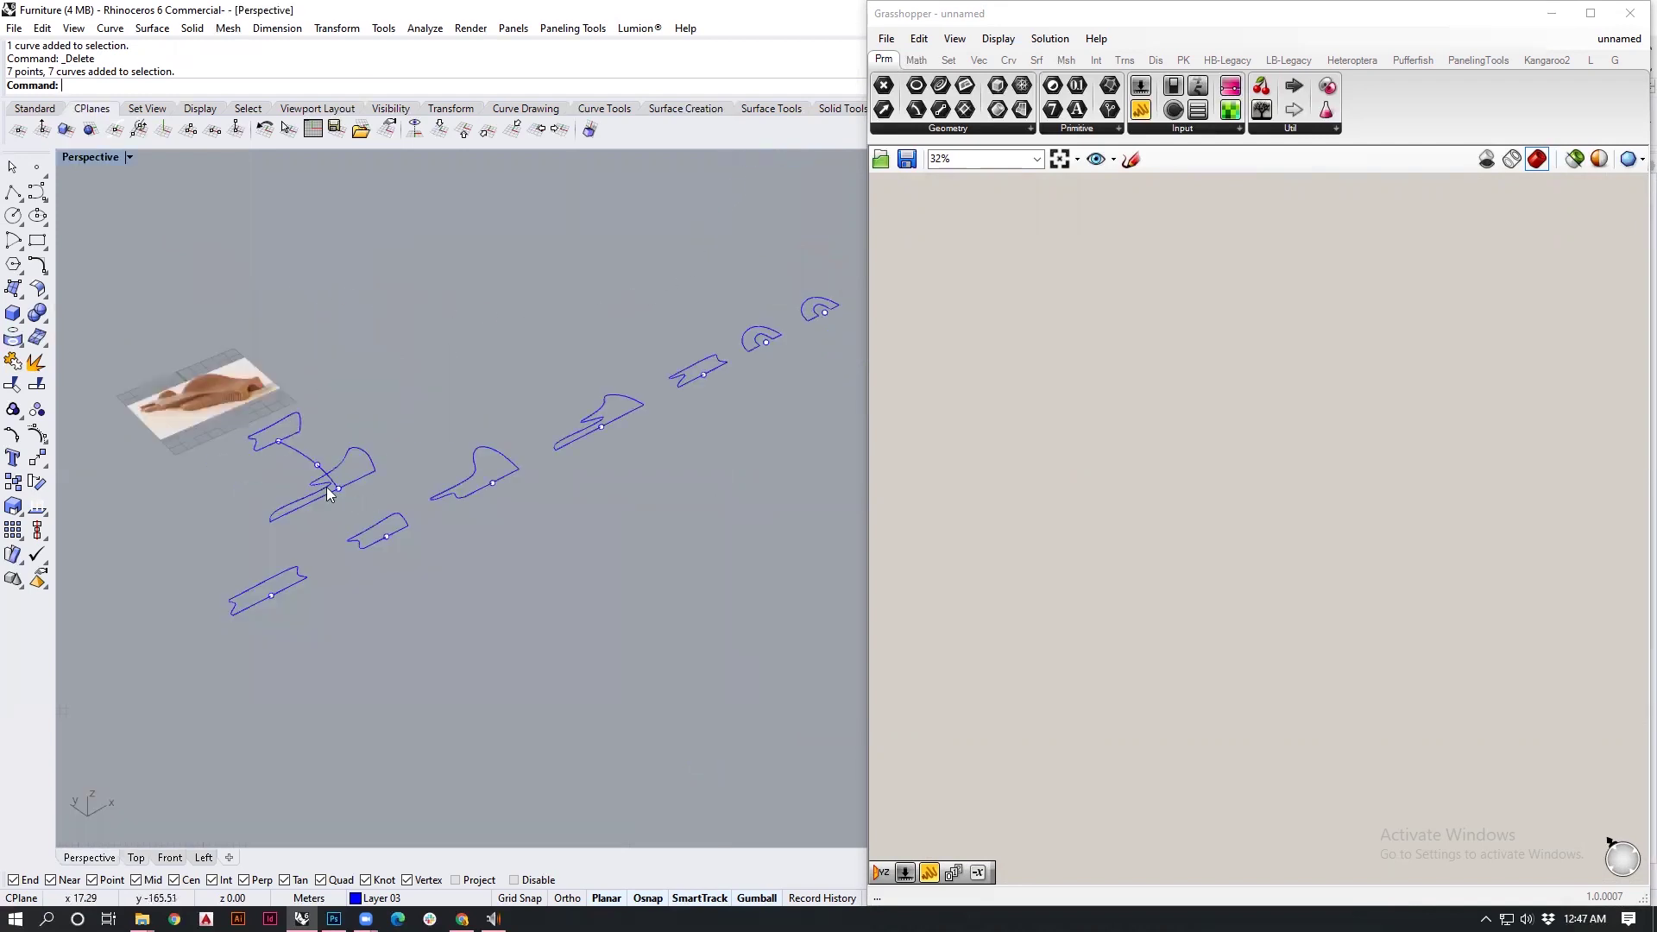
scroll(275, 476, "up", 5)
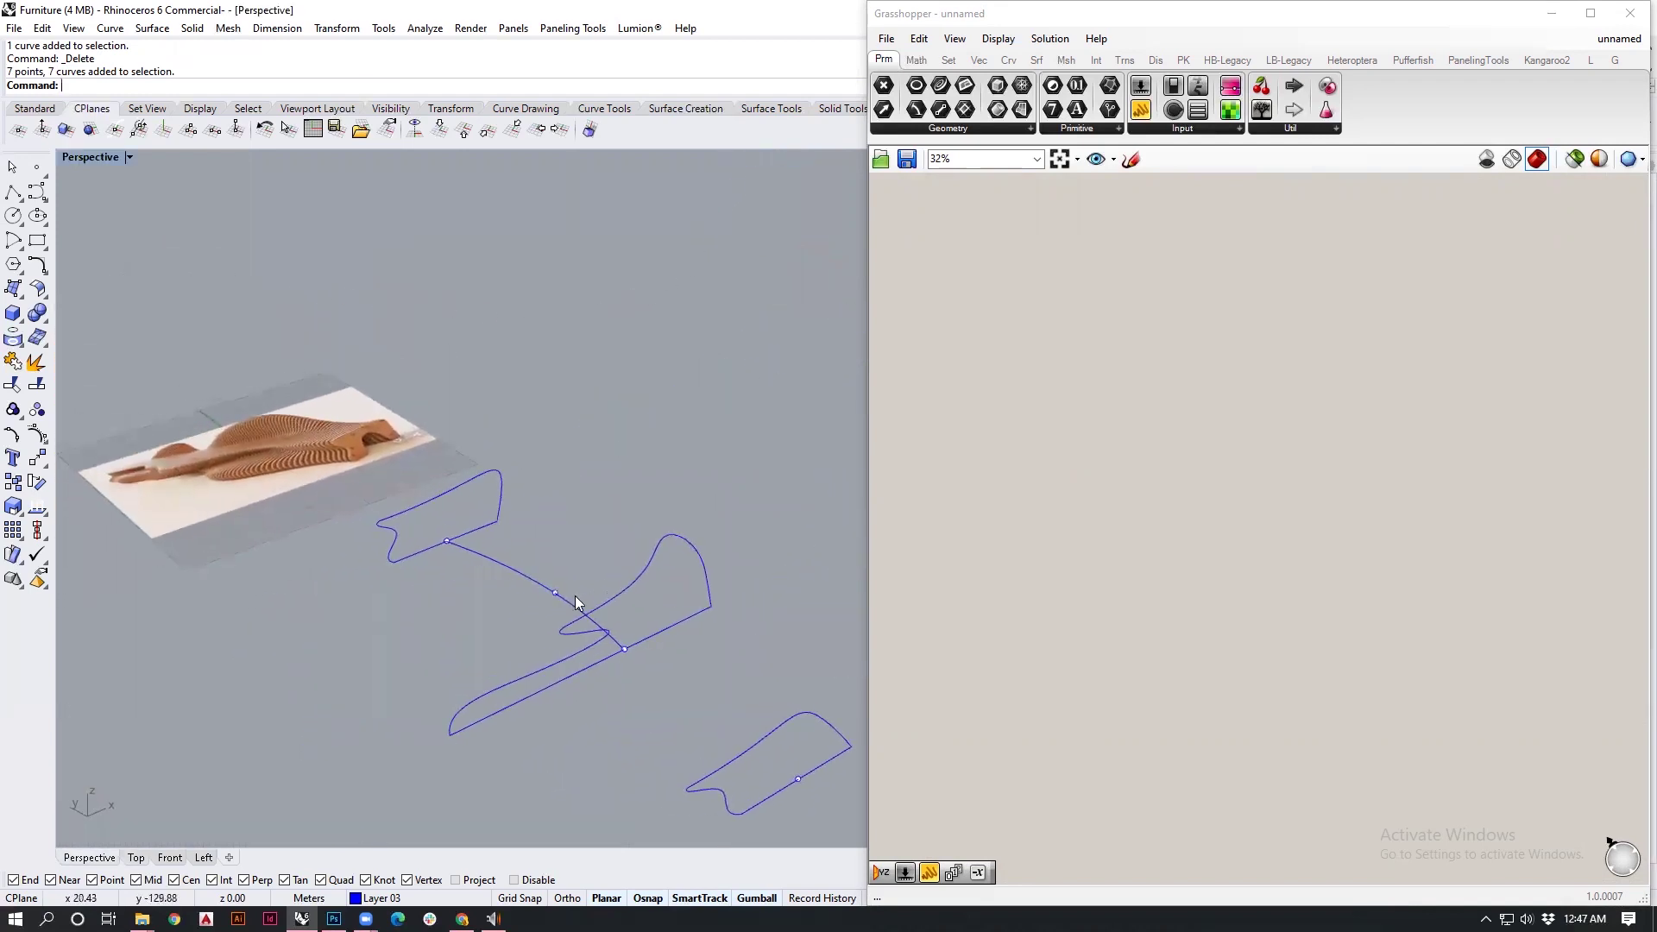
scroll(642, 584, "up", 3)
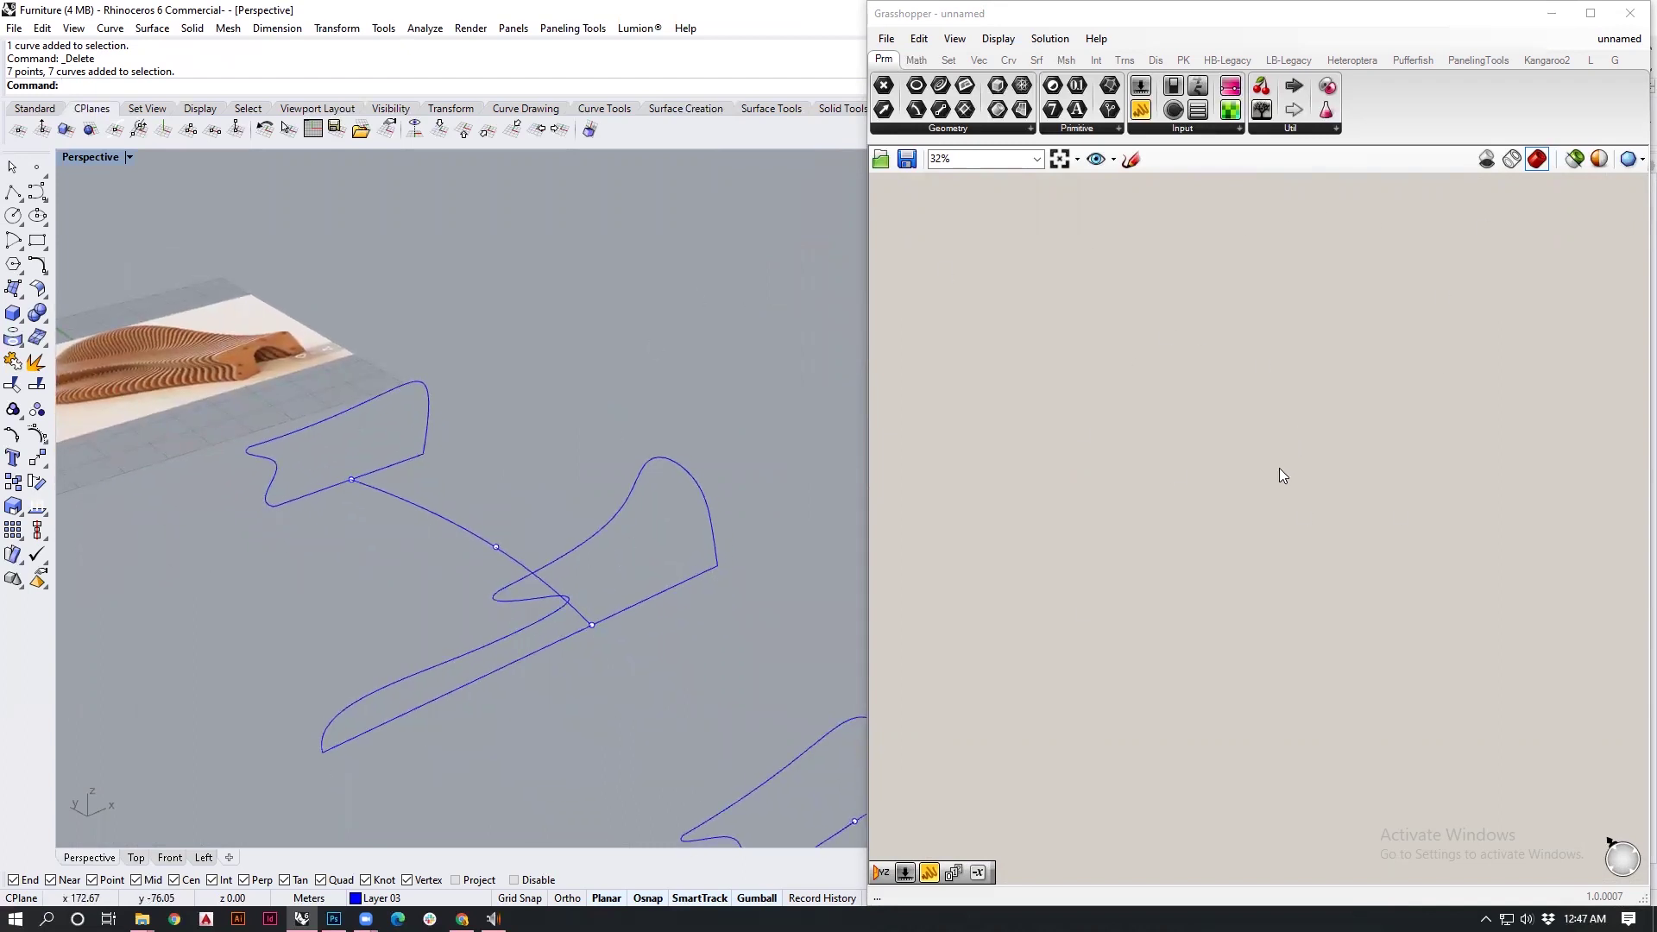
right_click_drag(536, 533, 324, 412)
right_click_drag(555, 594, 507, 651)
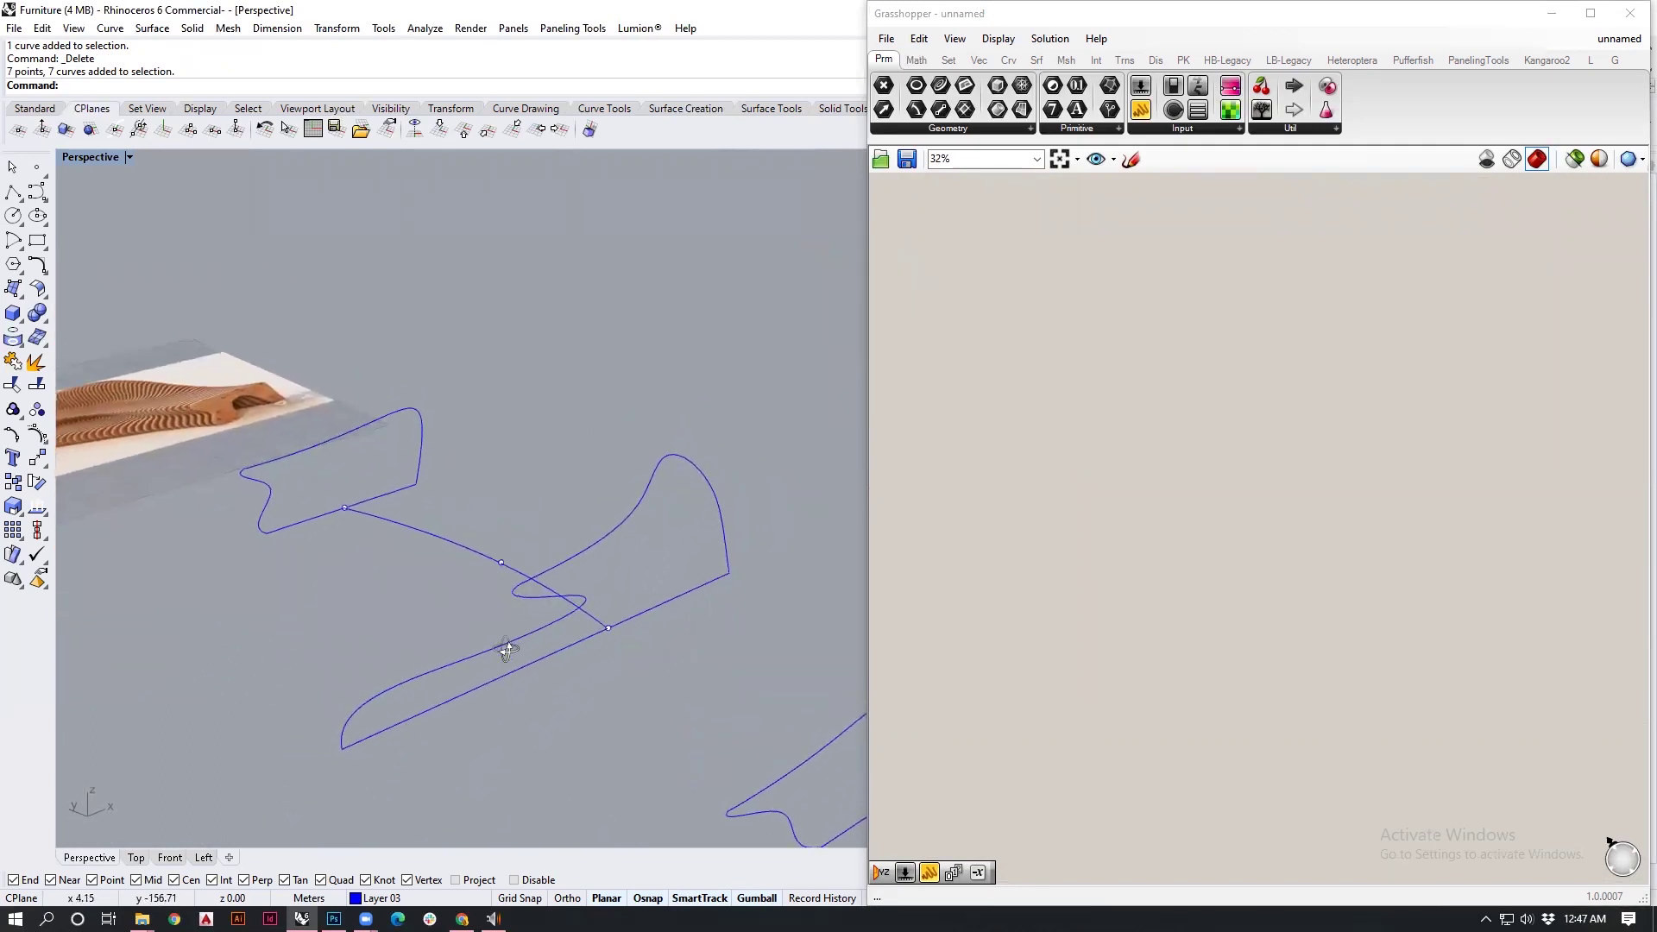
left_click(619, 522)
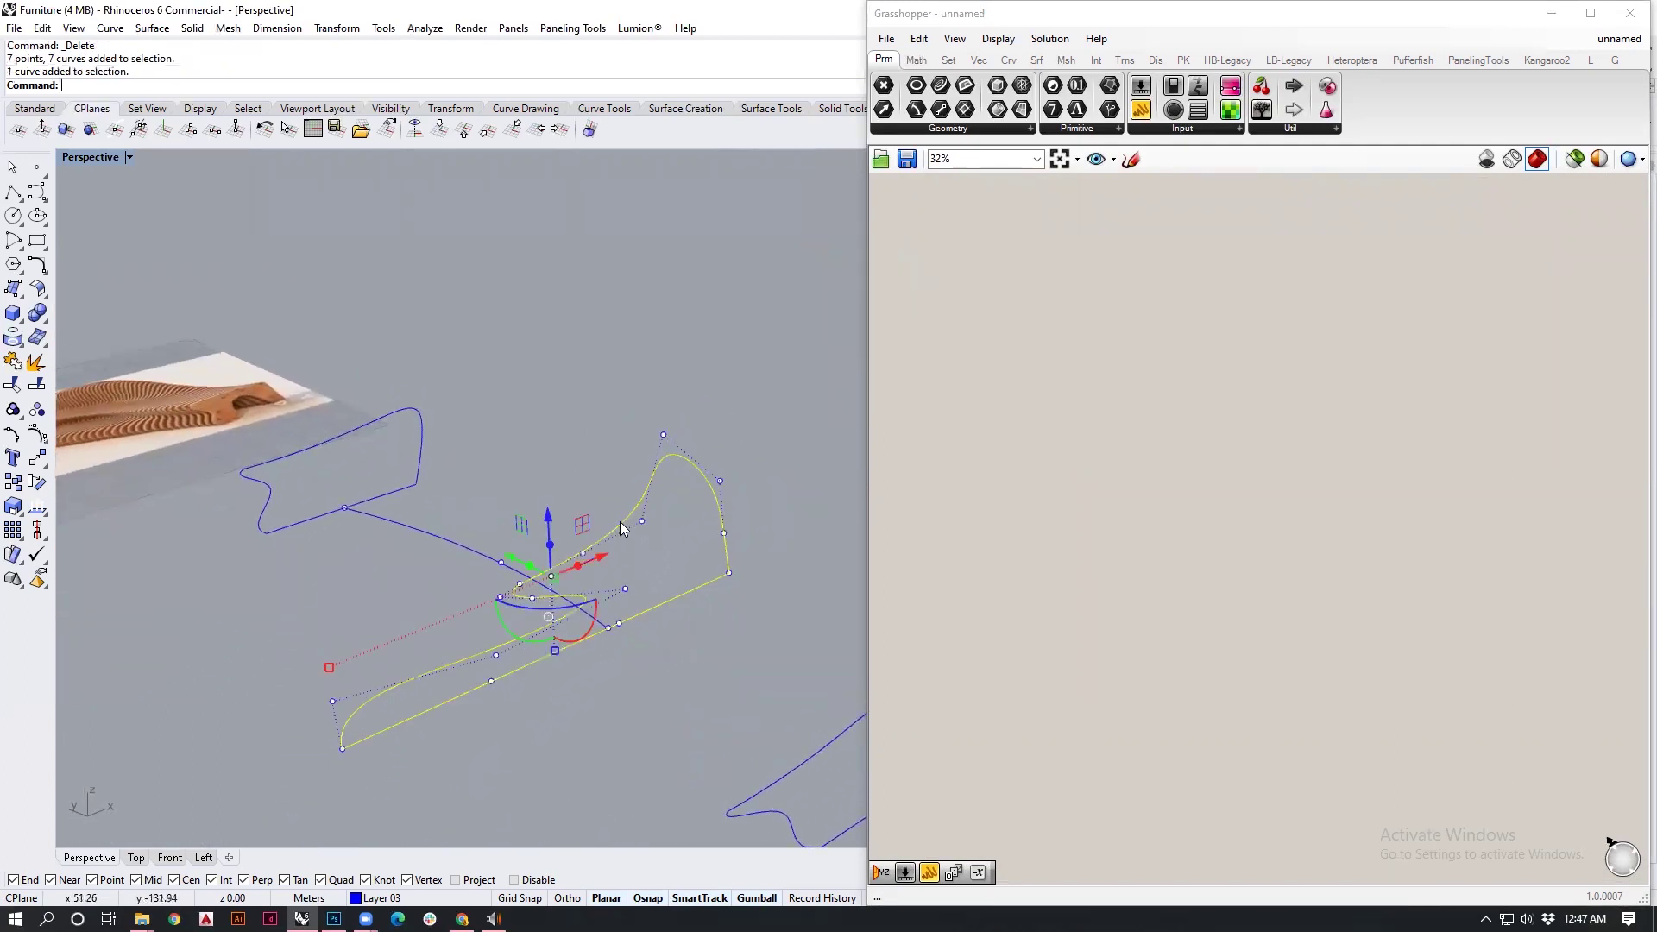
left_click(414, 465)
left_click(623, 442)
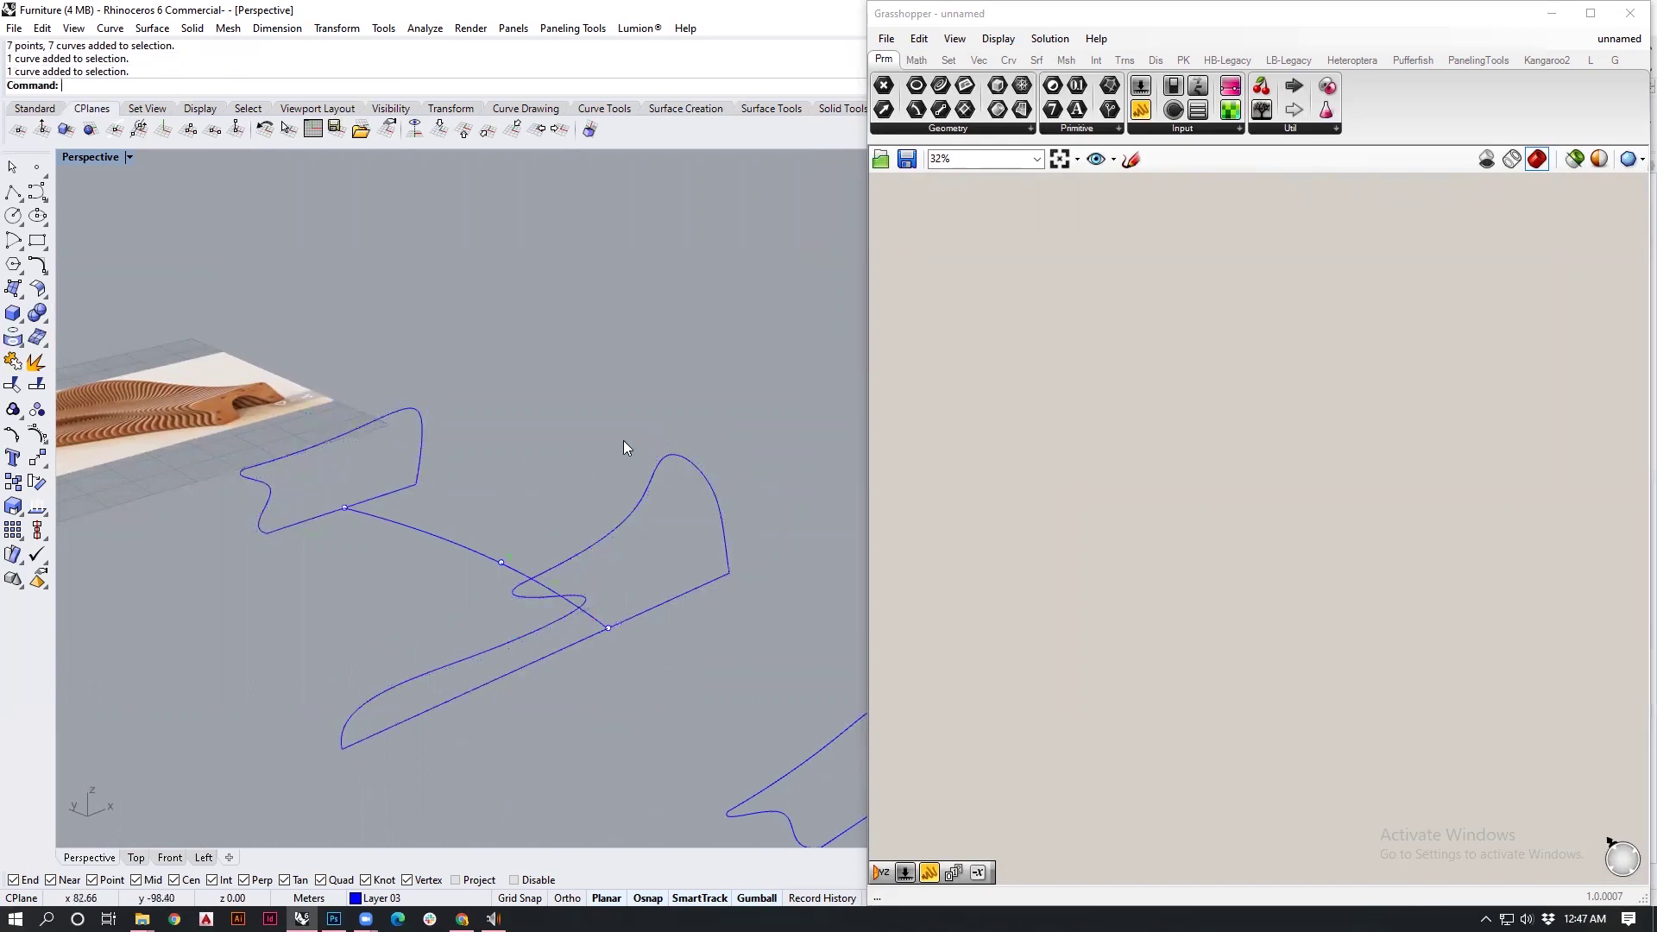
left_click(431, 542)
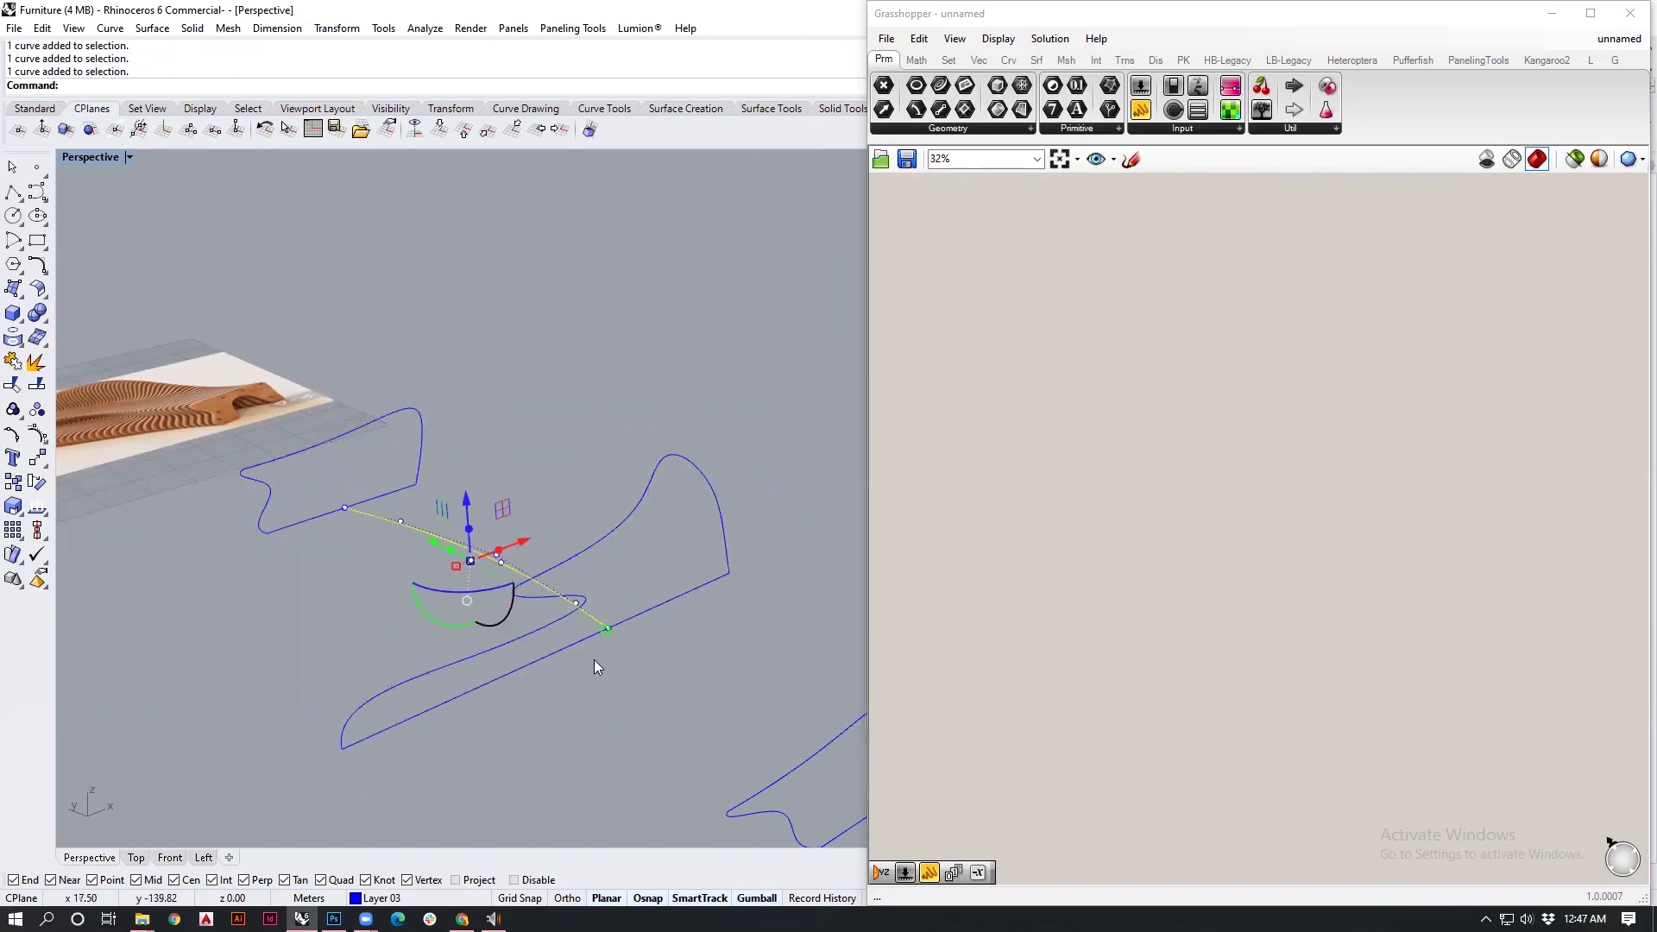
left_click(697, 699)
right_click_drag(766, 516, 381, 470)
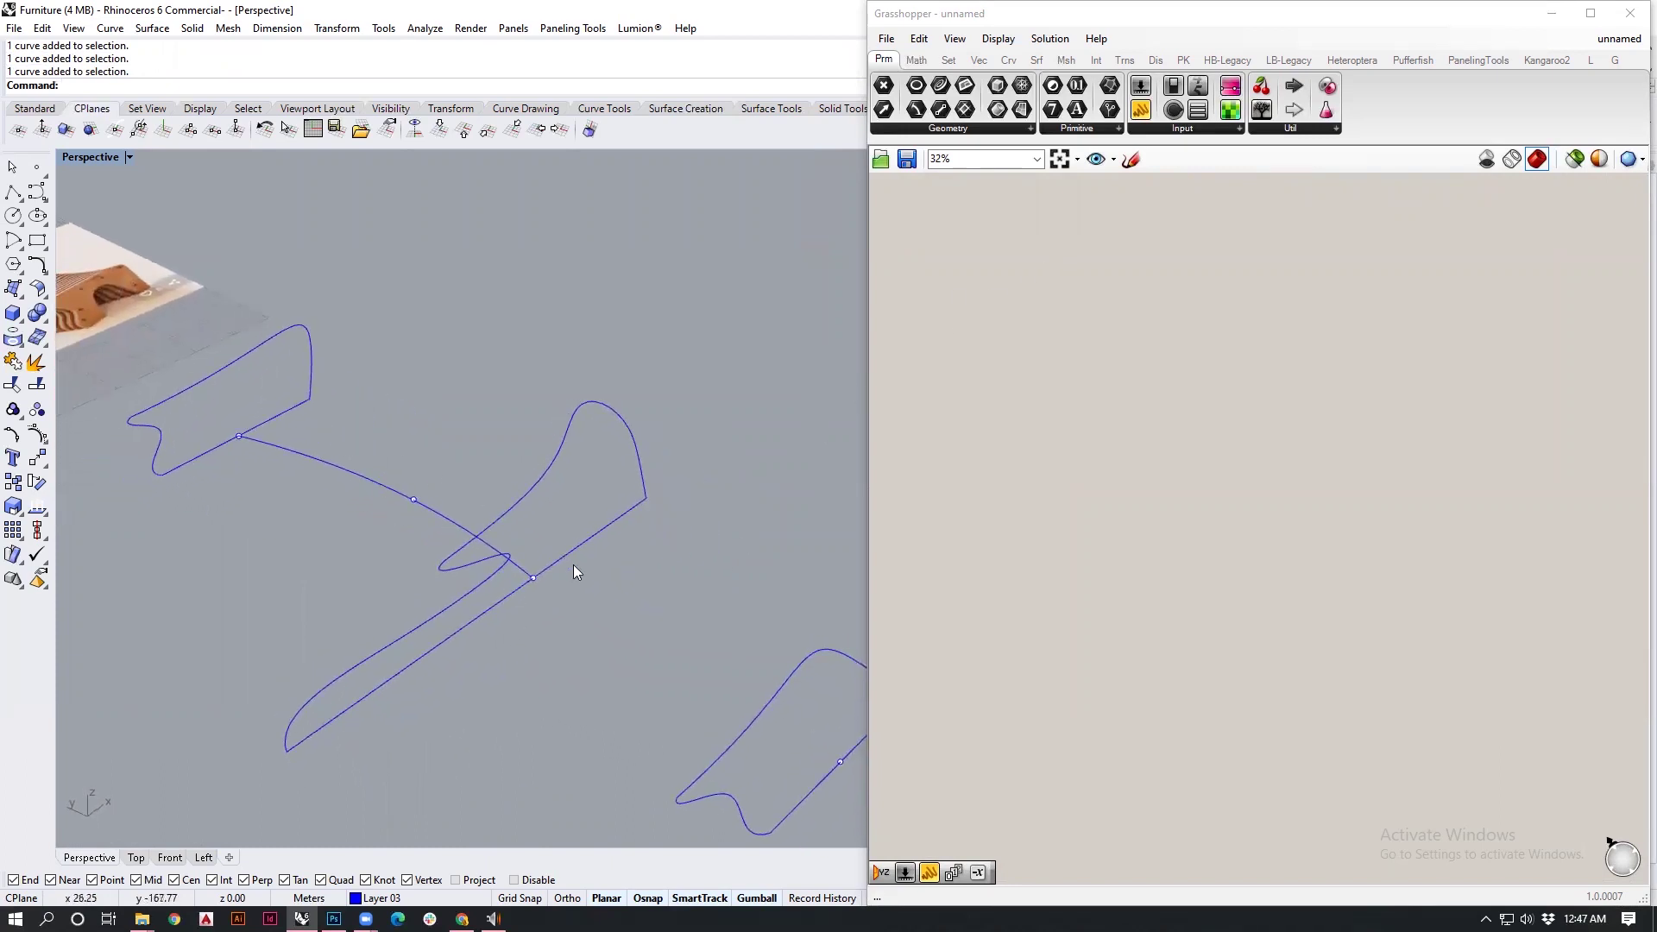
Step: Delete the loose point in the middle of the rail curve between the two section profiles
scroll(540, 579, "up", 5)
left_click_drag(502, 523, 561, 623)
right_click_drag(699, 670, 279, 466)
left_click_drag(289, 430, 362, 505)
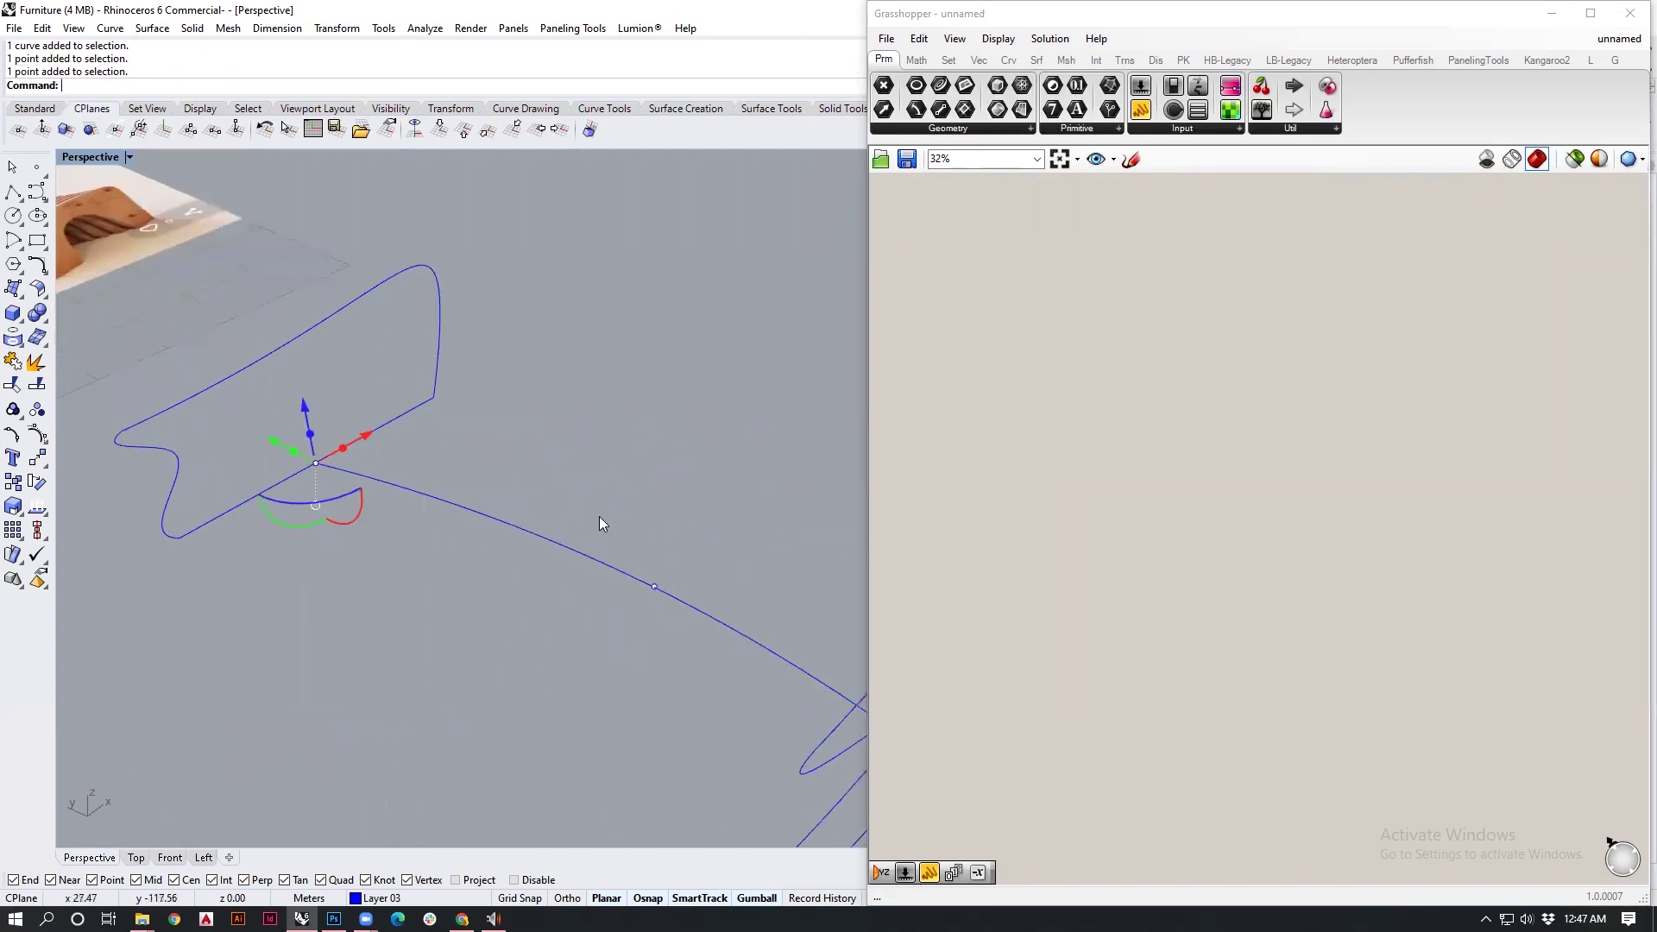
key("Delete")
Step: Examine how the small end profile and the large wavy profile sit on the two ends of the rail curve
right_click_drag(390, 455, 671, 527)
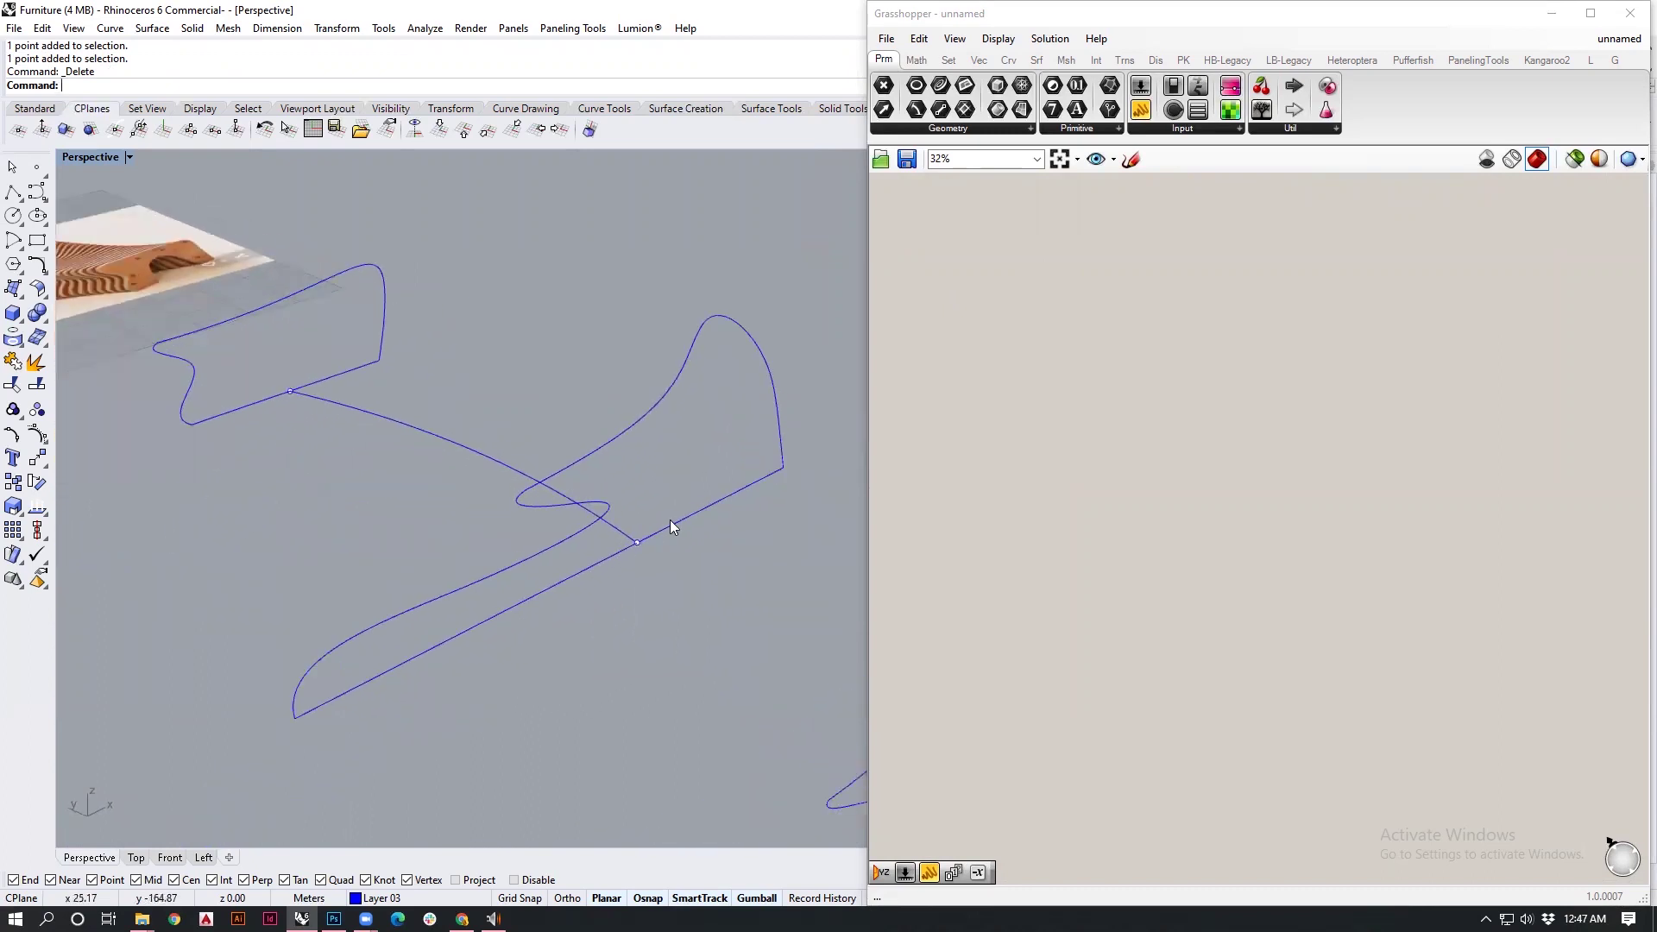
left_click(744, 329)
left_click(390, 309)
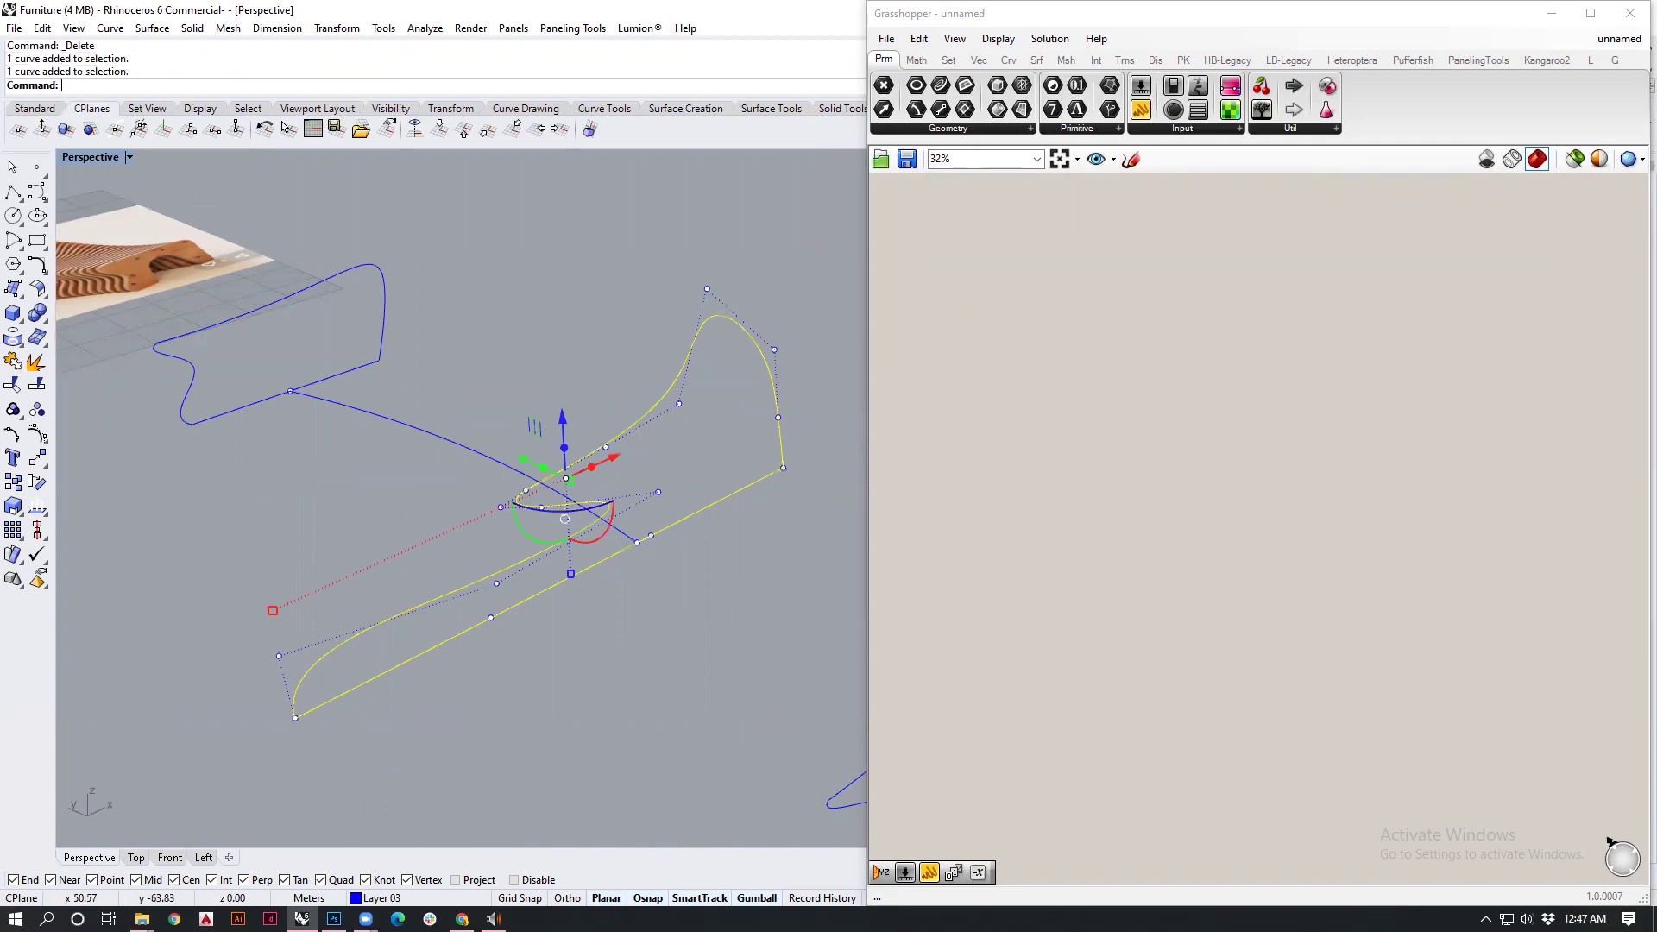
left_click(464, 453)
key("Escape")
right_click_drag(652, 644, 480, 541)
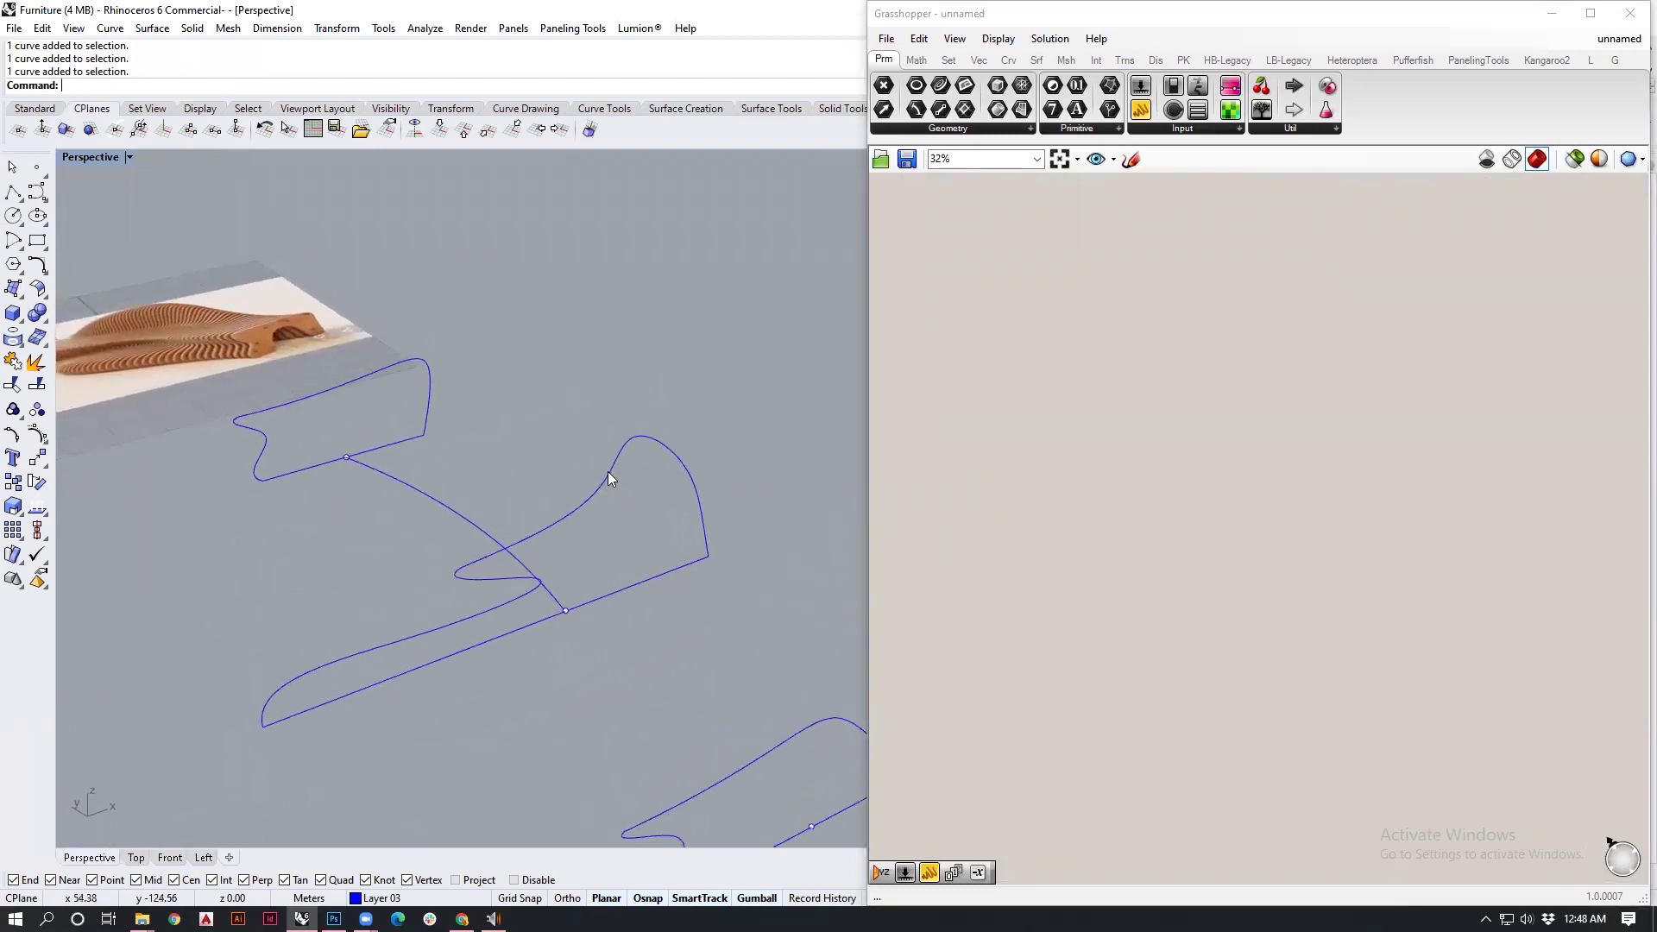
left_click(545, 616)
left_click(628, 683)
scroll(404, 530, "down", 8)
right_click_drag(580, 424, 755, 399)
scroll(433, 526, "up", 5)
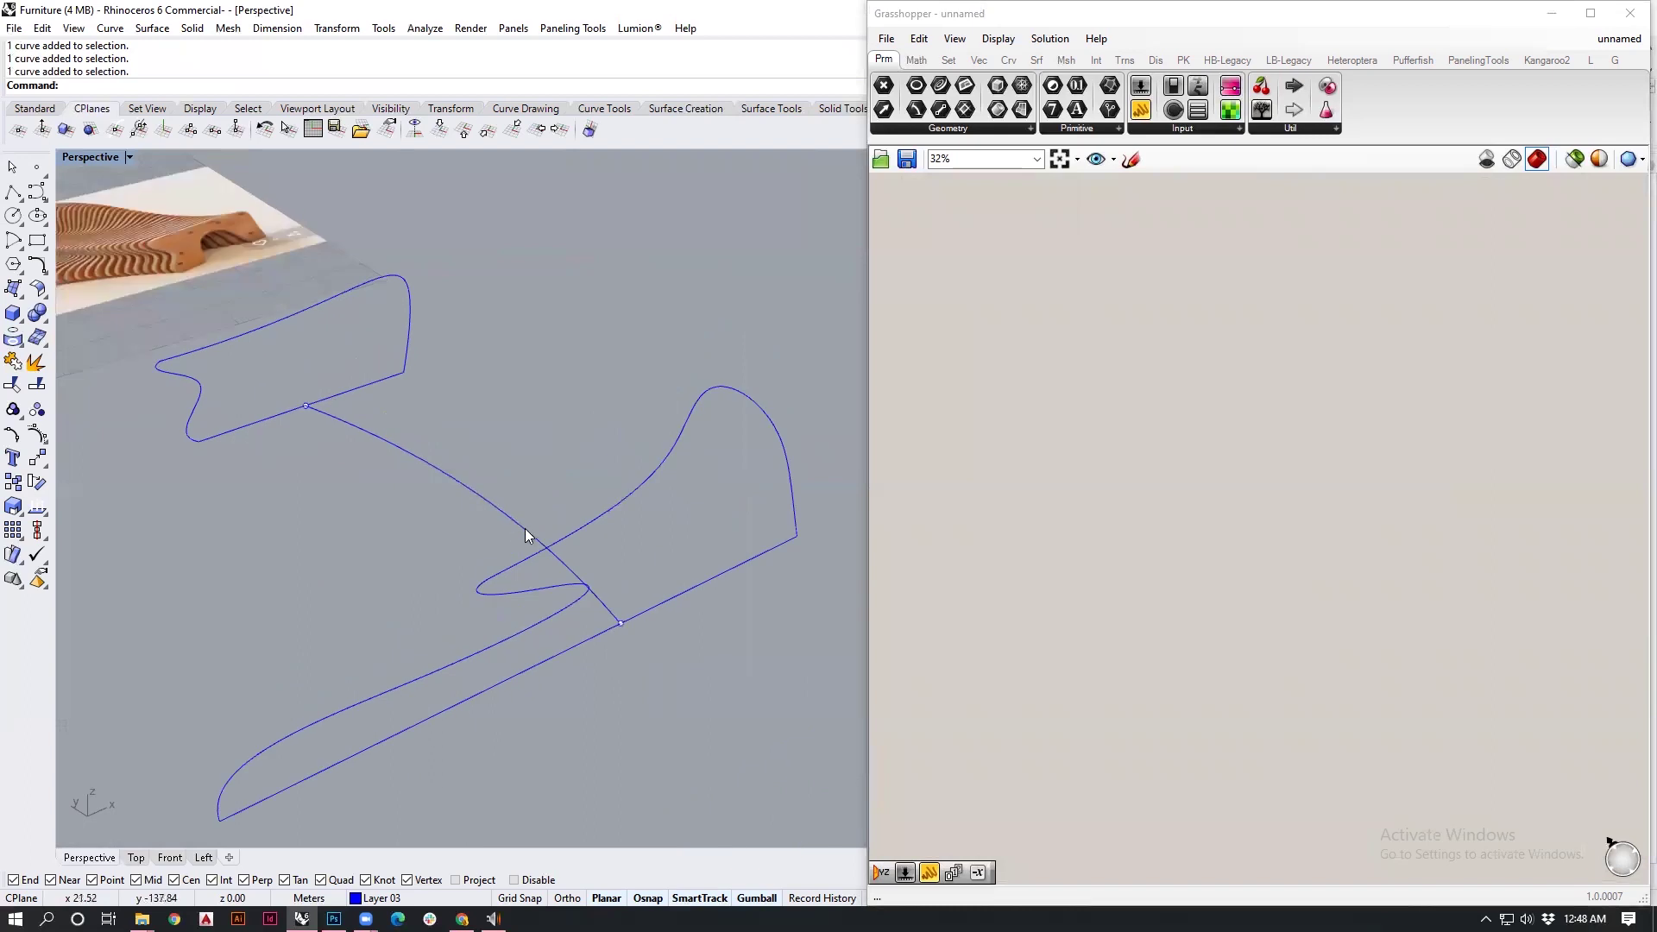
right_click_drag(527, 531, 555, 612)
left_click(540, 518)
left_click(509, 608)
scroll(457, 531, "down", 5)
right_click_drag(448, 517, 472, 469)
left_click(436, 490)
left_click(598, 363)
right_click_drag(588, 371, 528, 421)
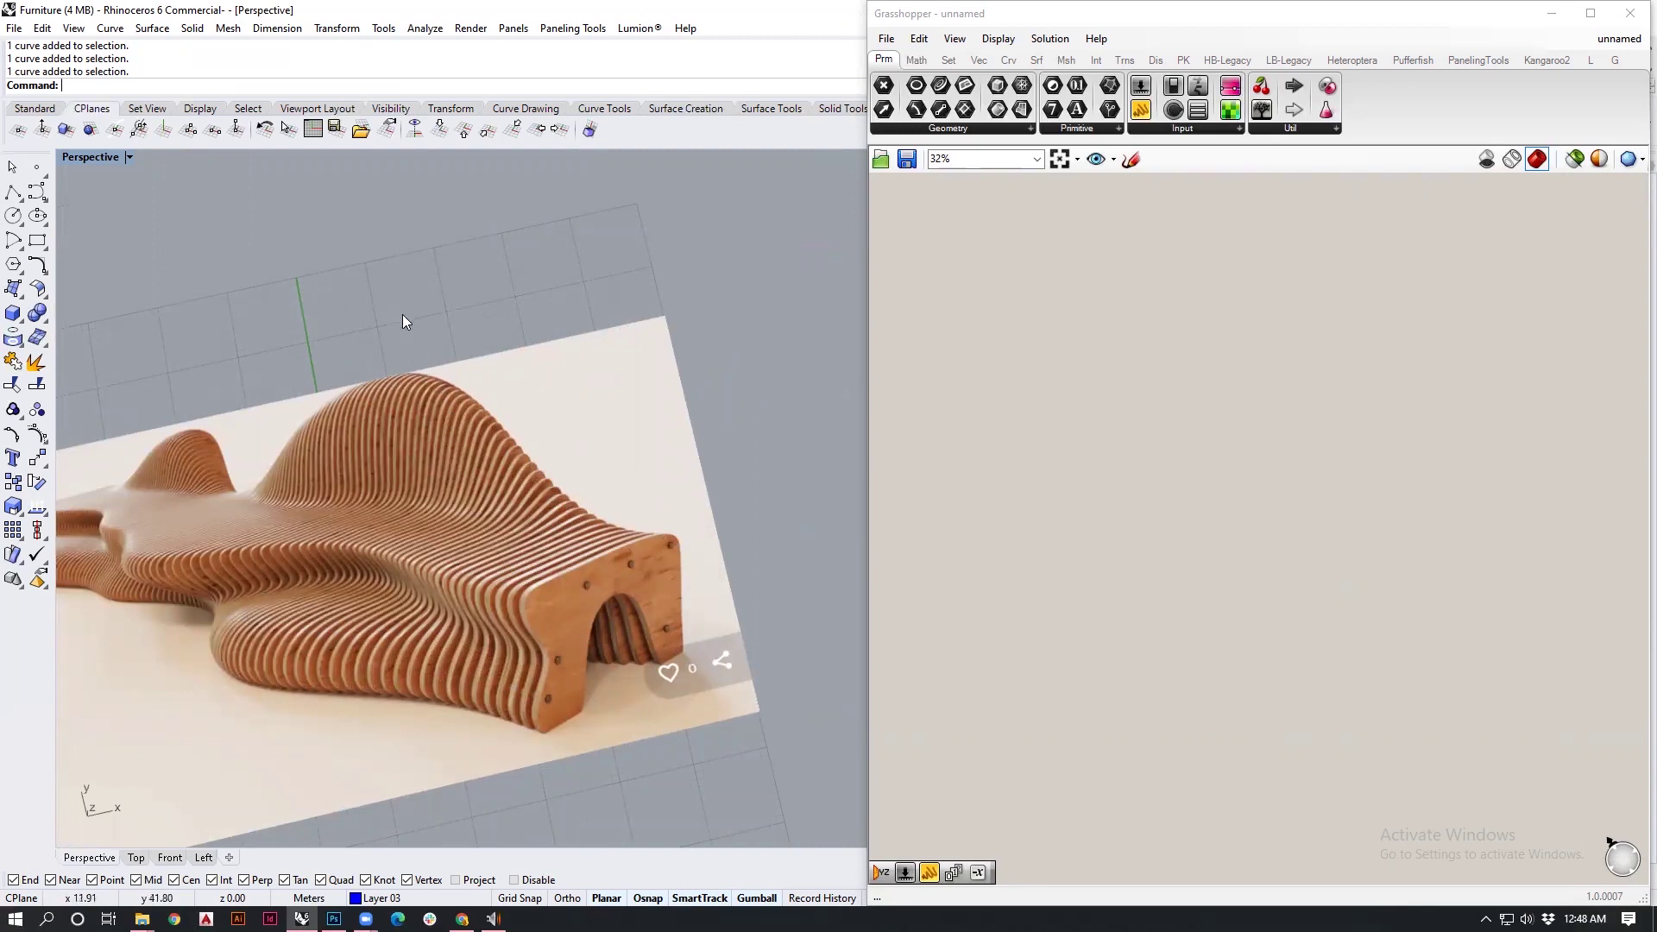
Step: Compare the slatted bench in the reference photo with the two section profiles and their connecting rail
scroll(335, 312, "down", 5)
scroll(363, 385, "up", 7)
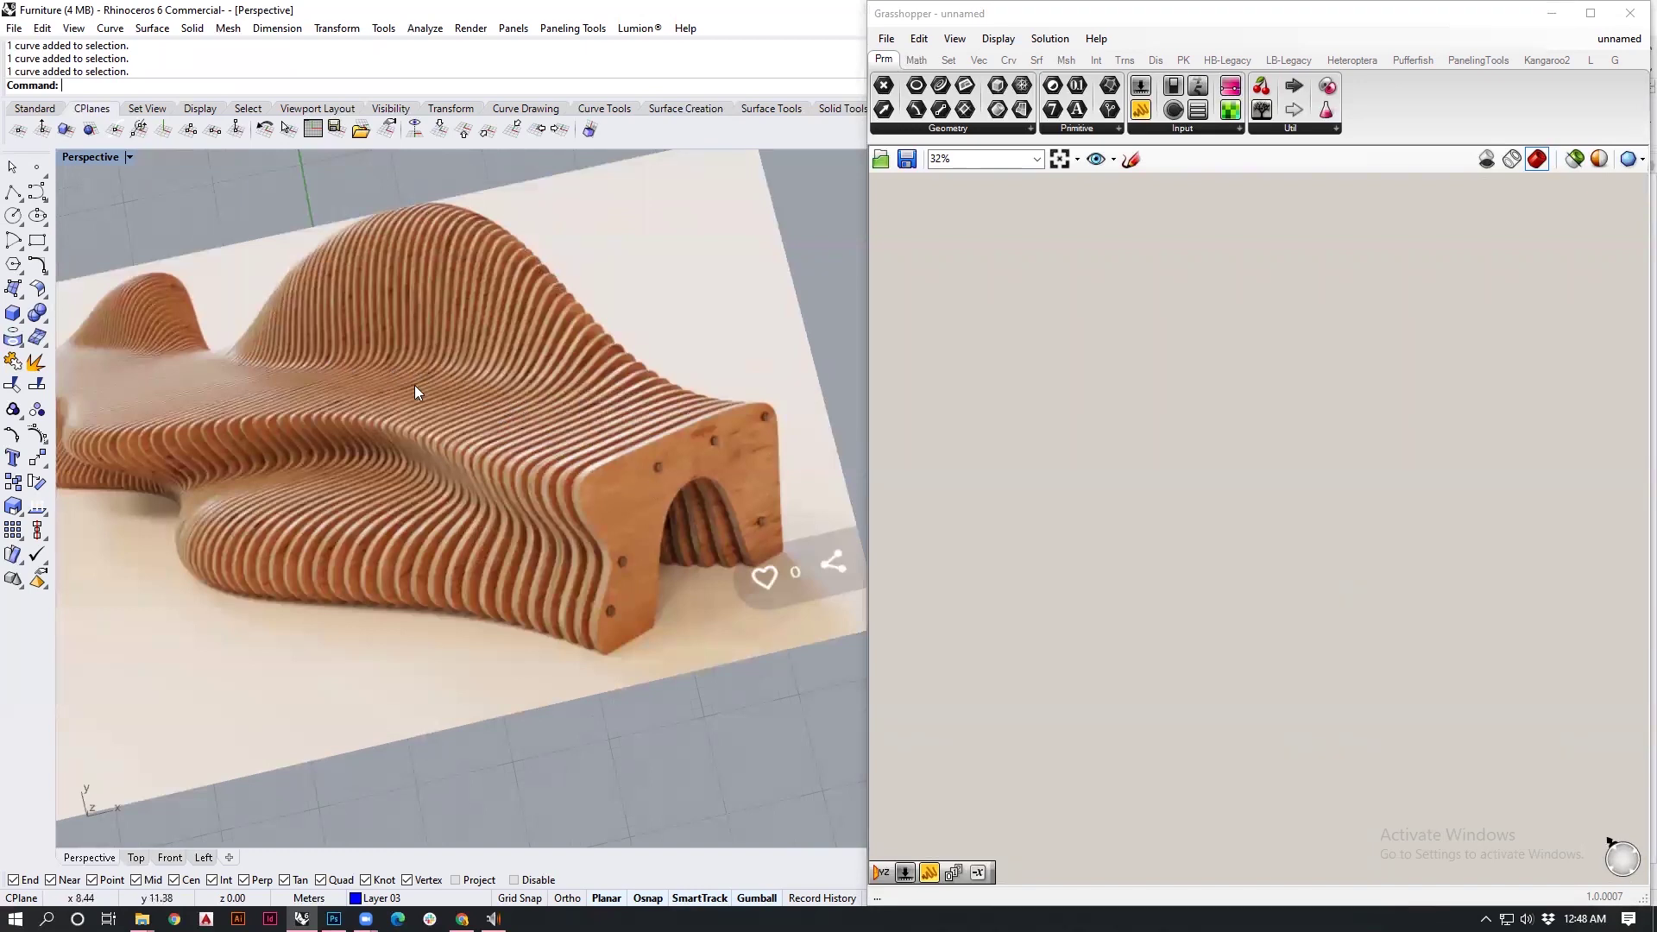
scroll(364, 354, "down", 8)
right_click_drag(436, 458, 423, 371, "shift")
right_click_drag(423, 492, 459, 399)
scroll(423, 503, "up", 5)
left_click(451, 561)
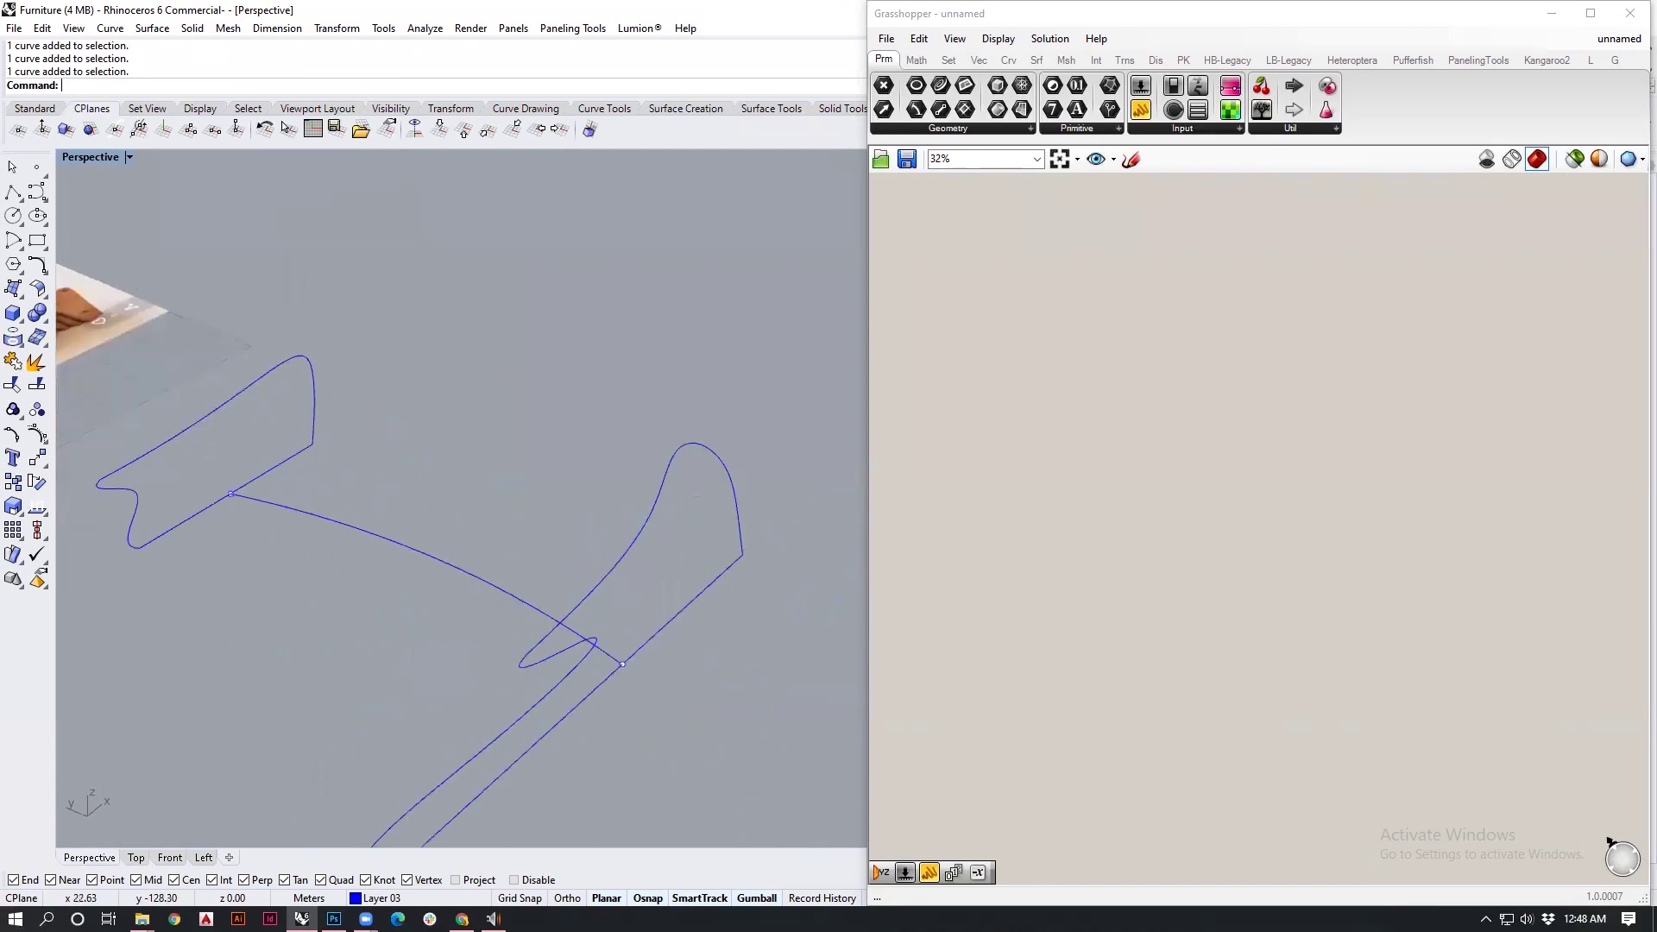
scroll(519, 495, "down", 3)
right_click_drag(542, 494, 549, 433, "shift")
right_click_drag(549, 432, 573, 415)
left_click(685, 356)
right_click_drag(685, 355, 219, 348)
right_click_drag(606, 422, 579, 472, "shift")
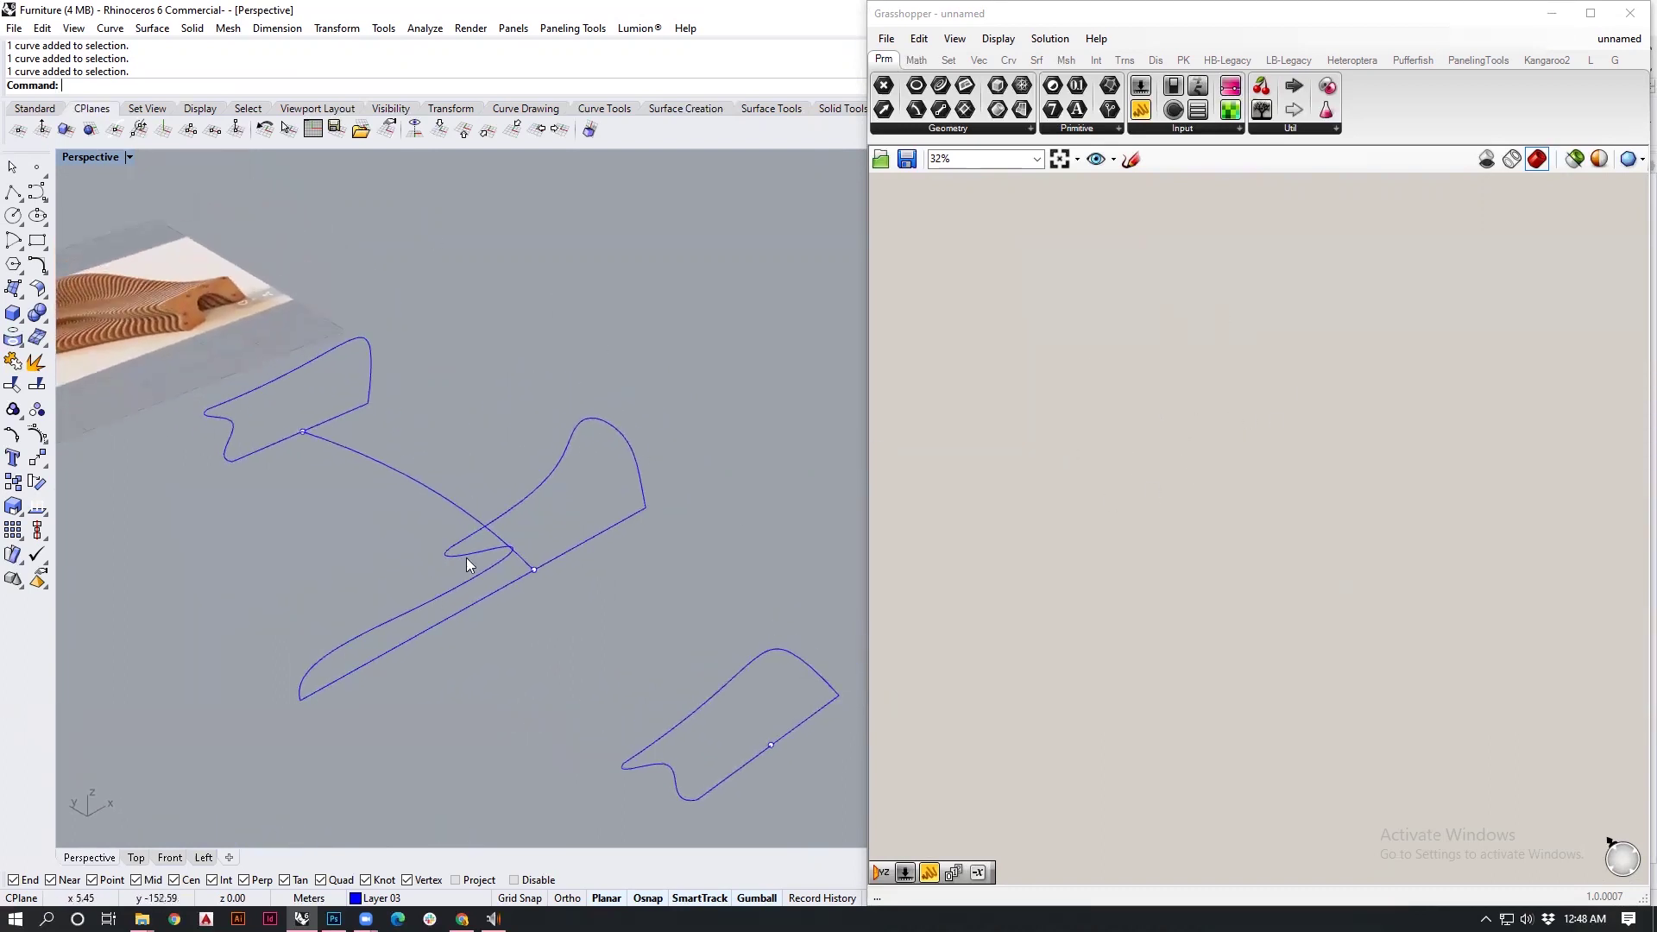
right_click_drag(525, 590, 549, 635, "shift")
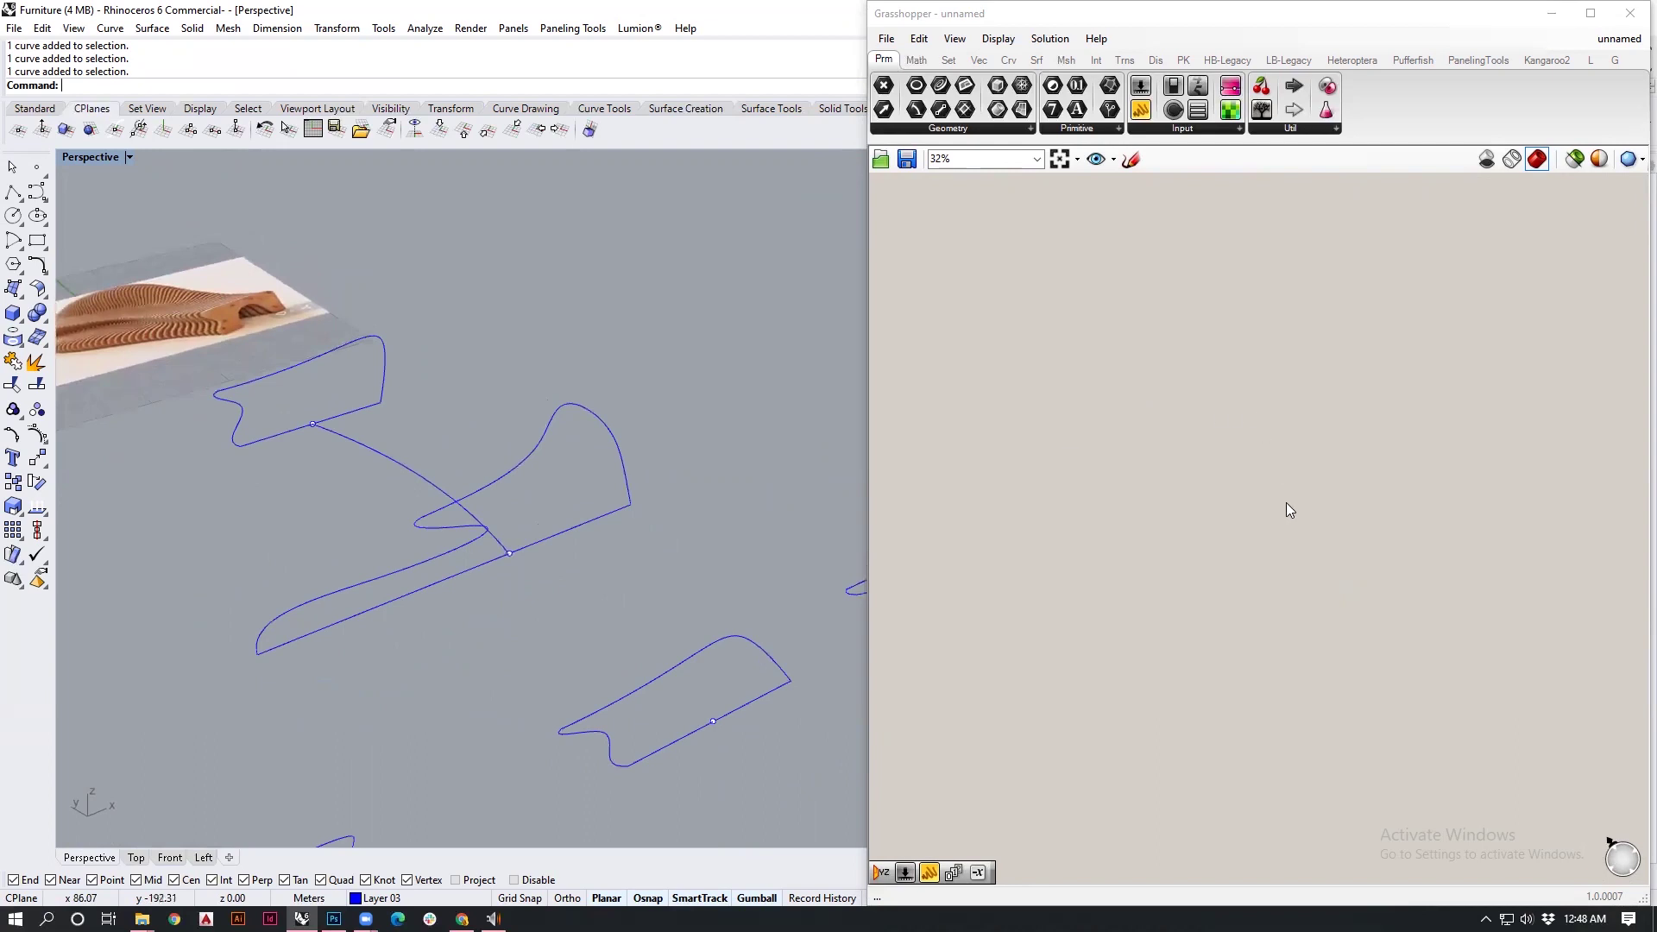
Step: Add a Sweep1 component to the empty Grasshopper canvas
double_click(1312, 503)
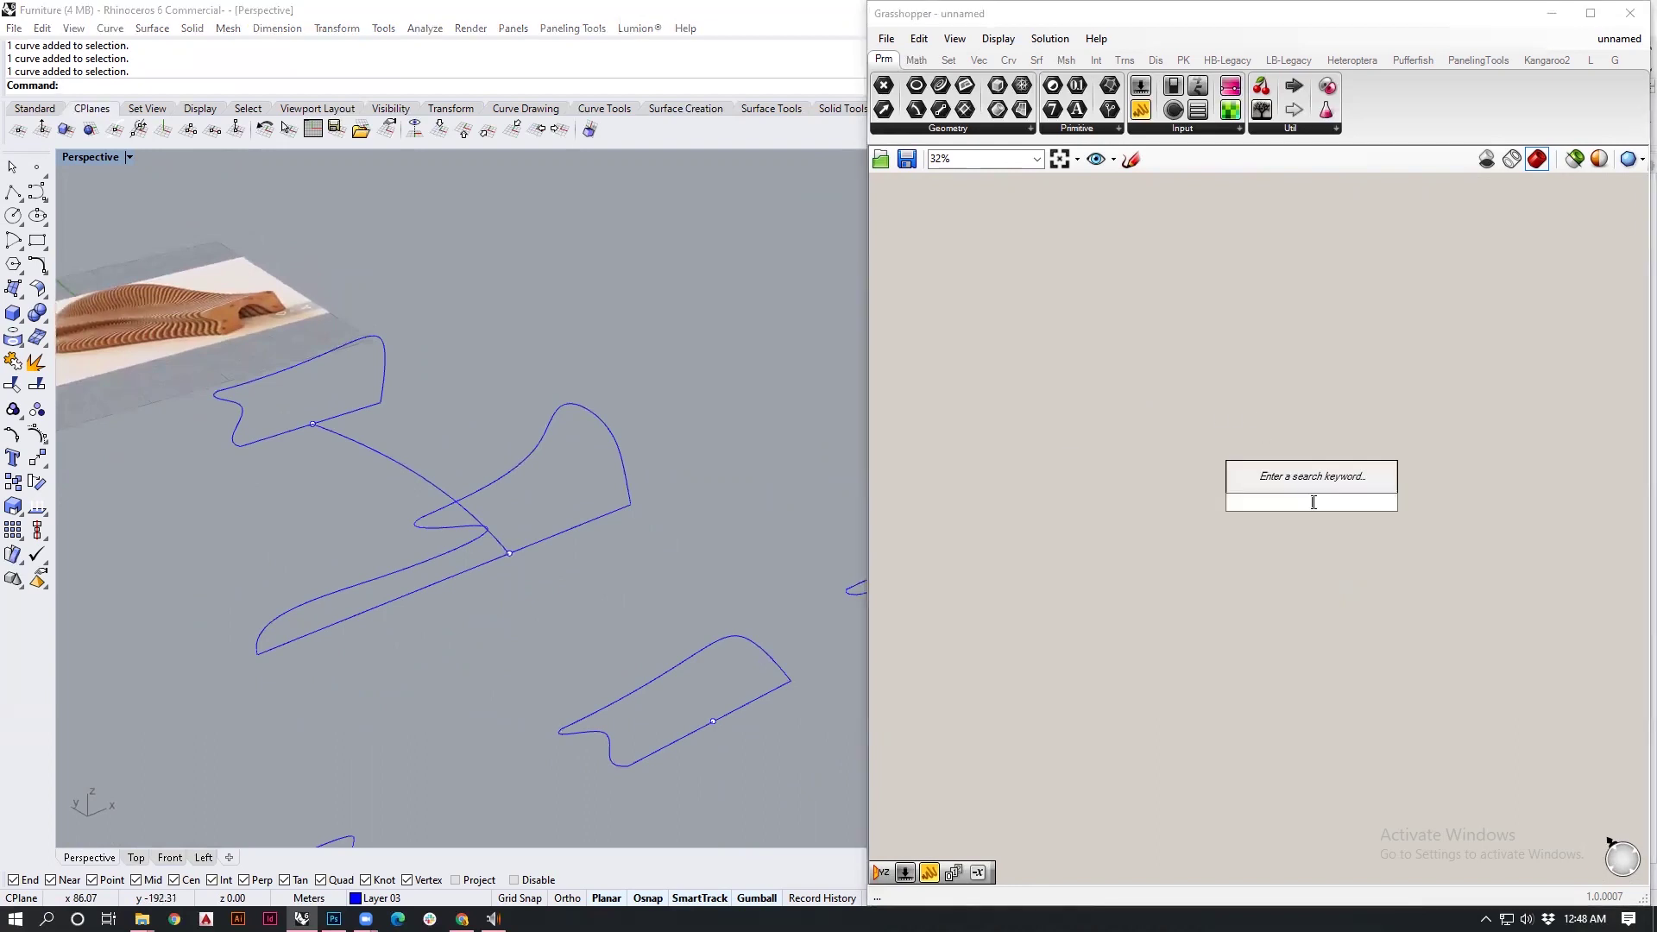
type("sweep")
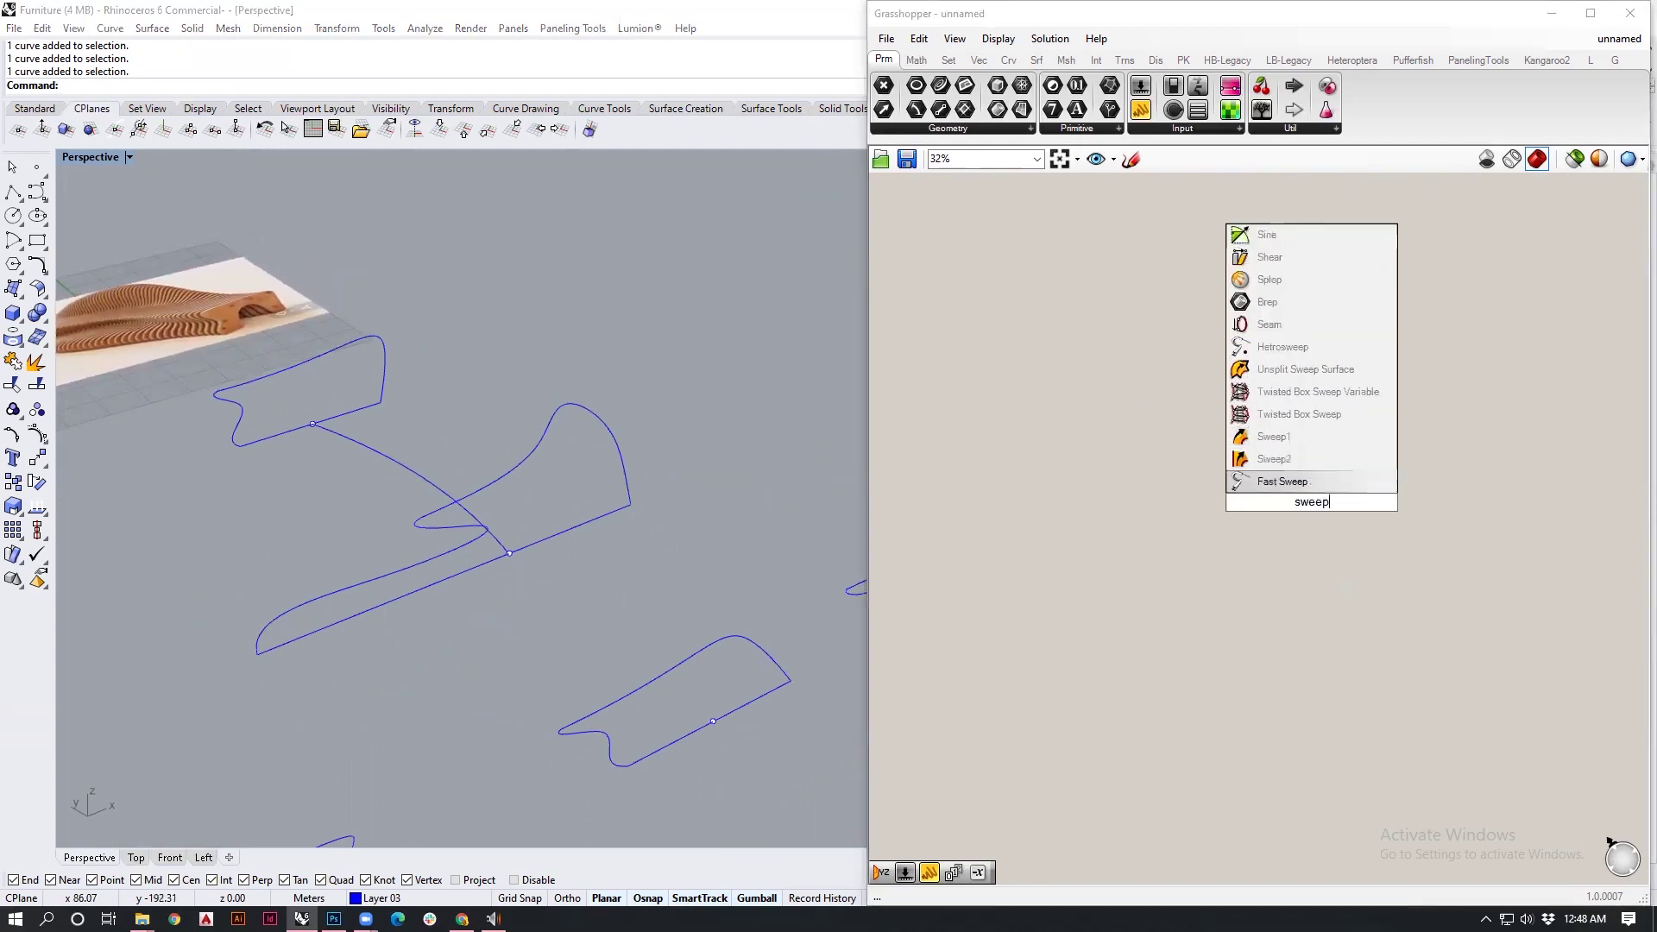
left_click(1296, 437)
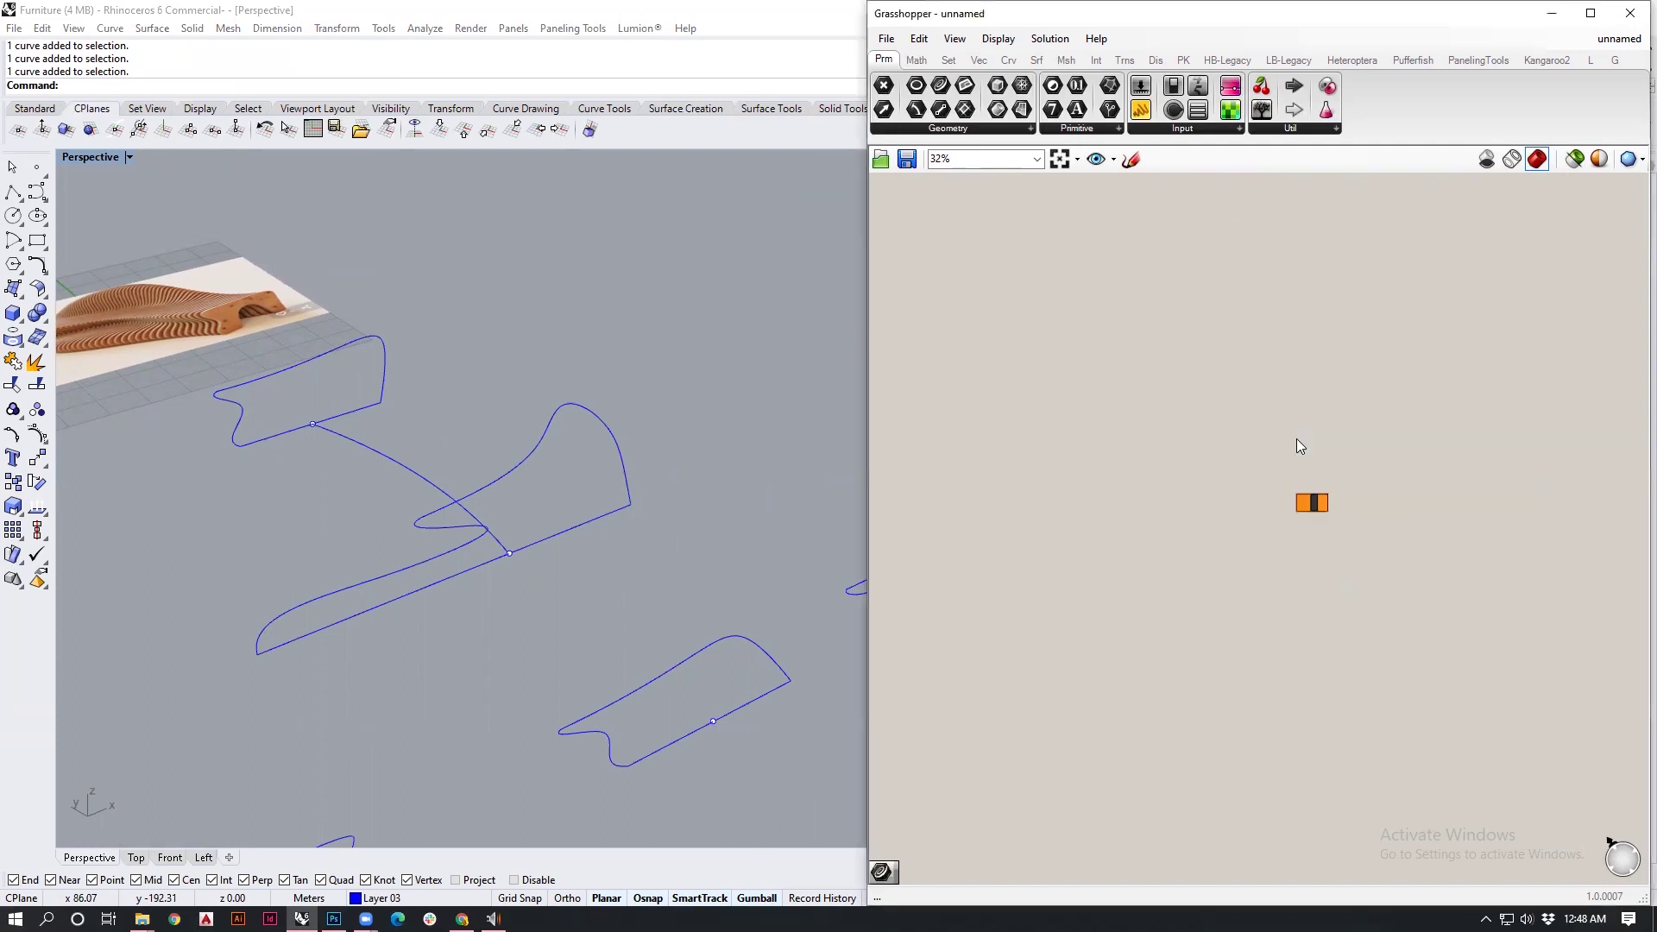
scroll(1352, 528, "up", 7)
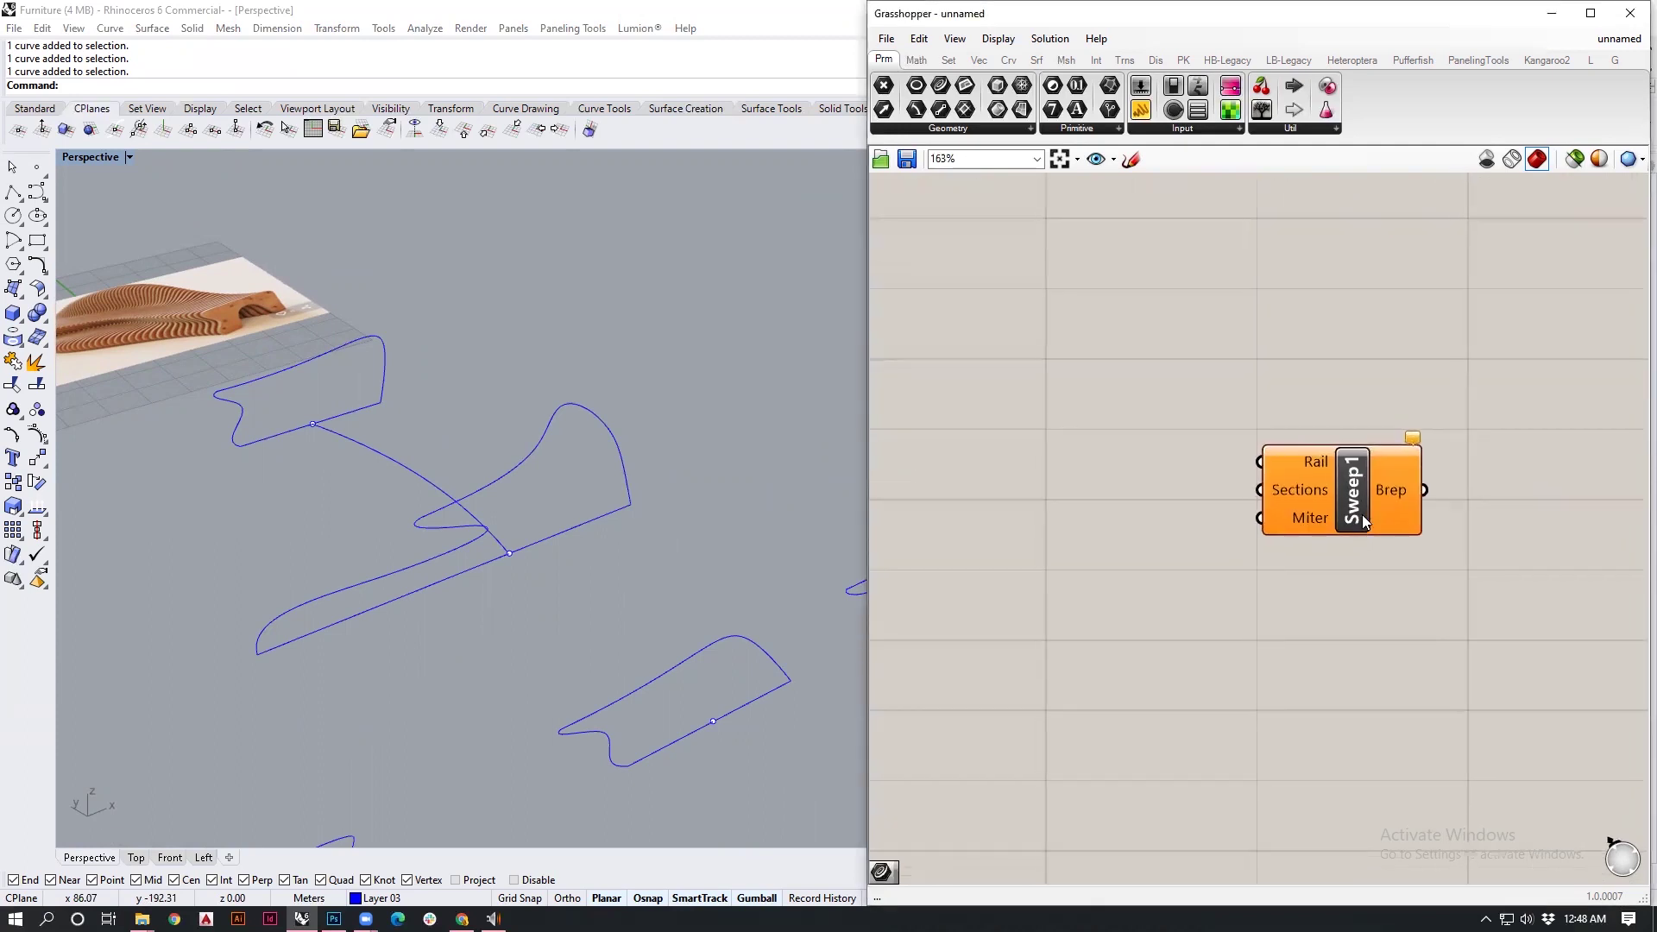
right_click_drag(1345, 520, 1443, 515)
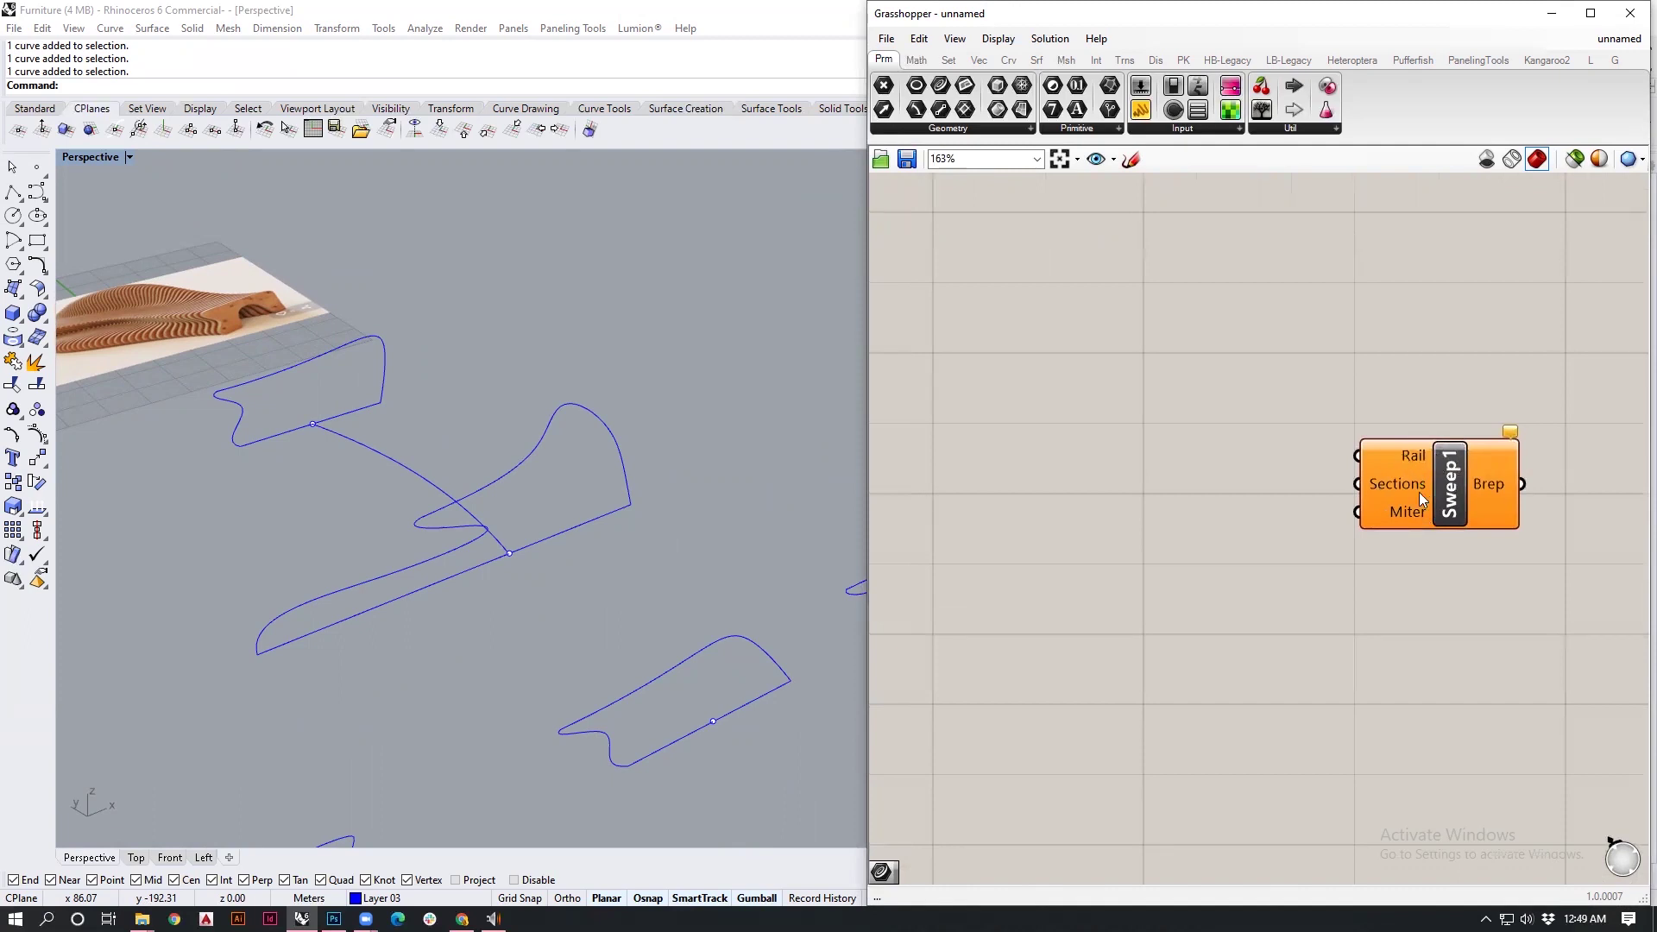
scroll(1280, 590, "down", 2)
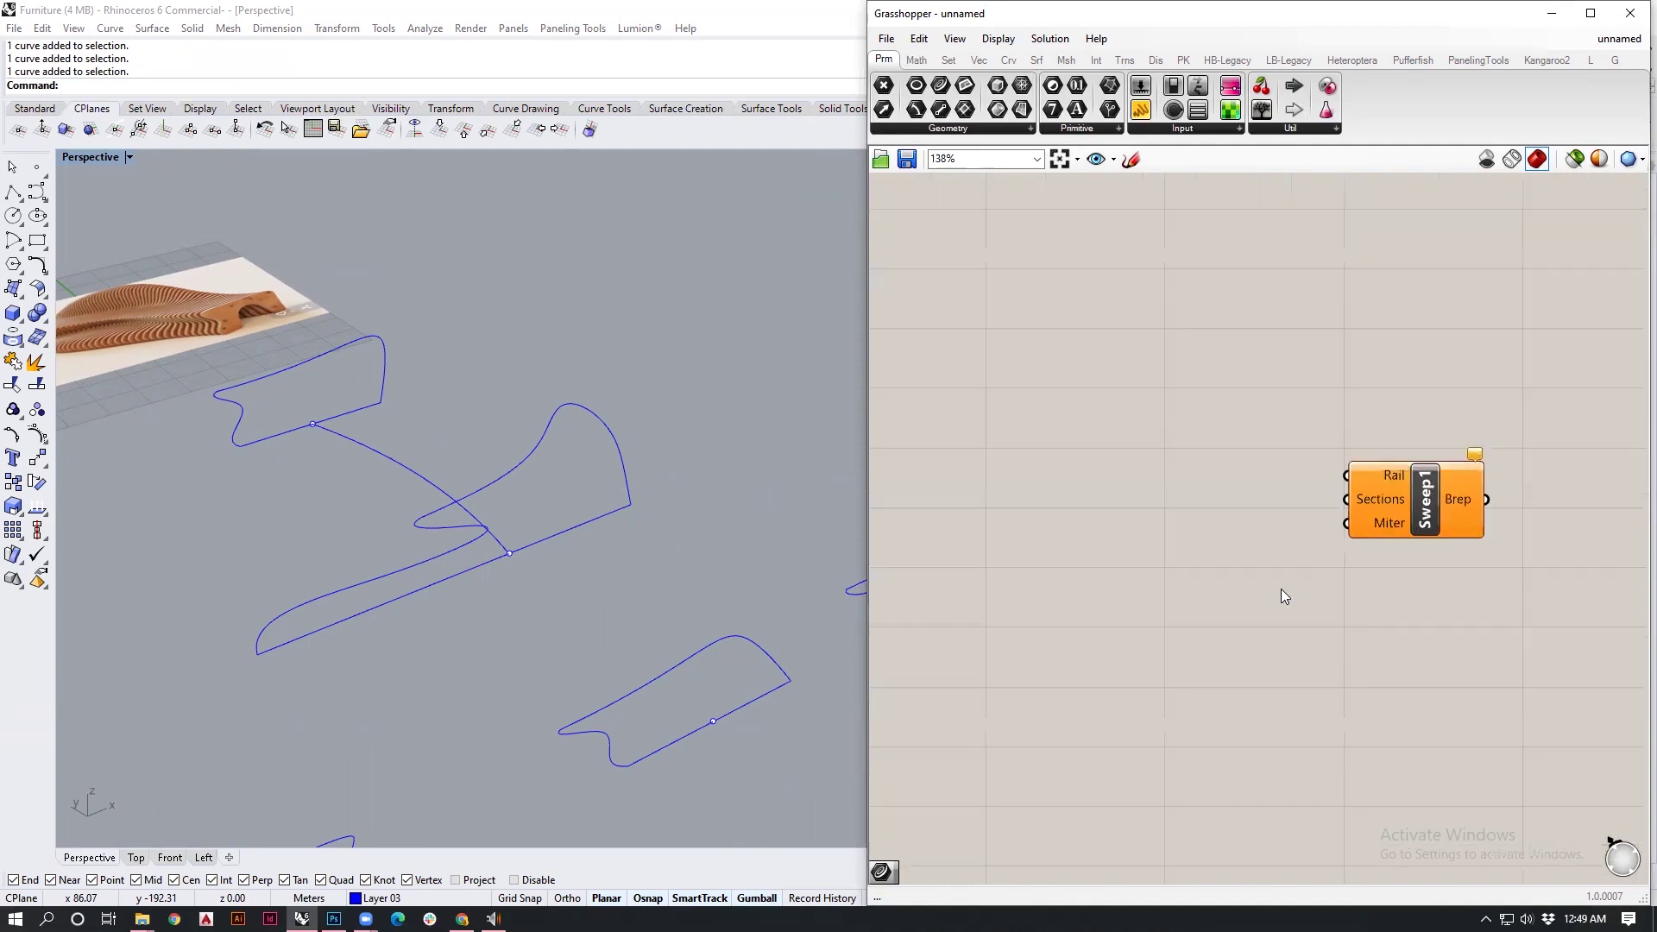
right_click_drag(1281, 590, 1366, 589)
Step: Add a Curve parameter and reference the rail curve between the two section profiles in it
double_click(1113, 406)
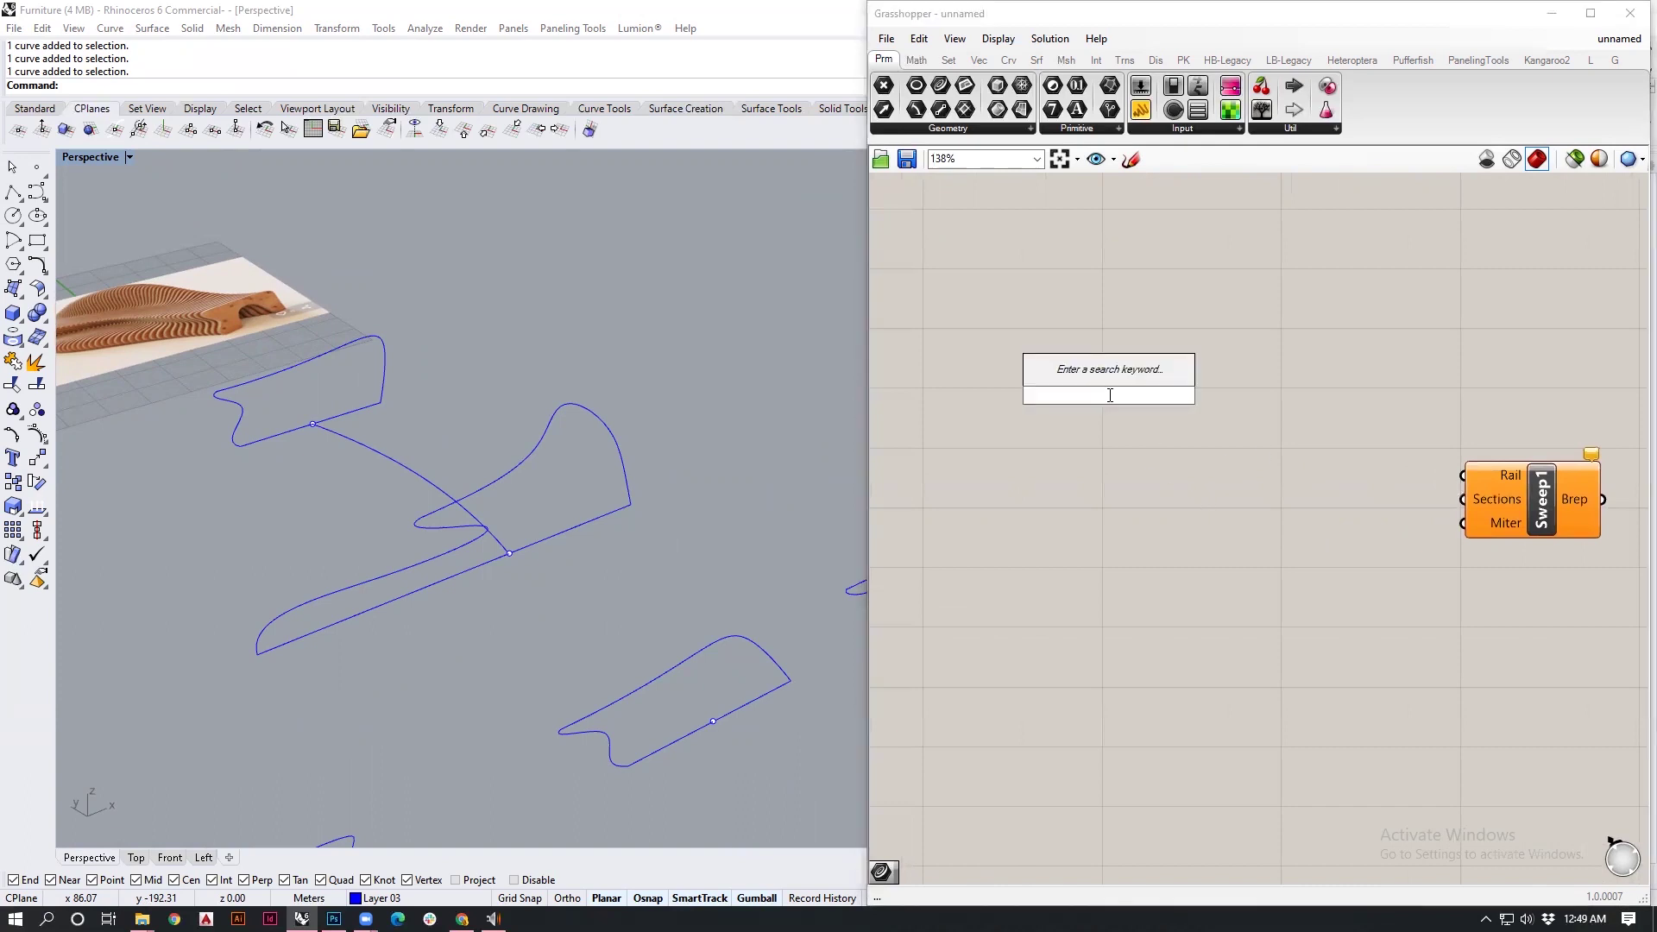
type("curv")
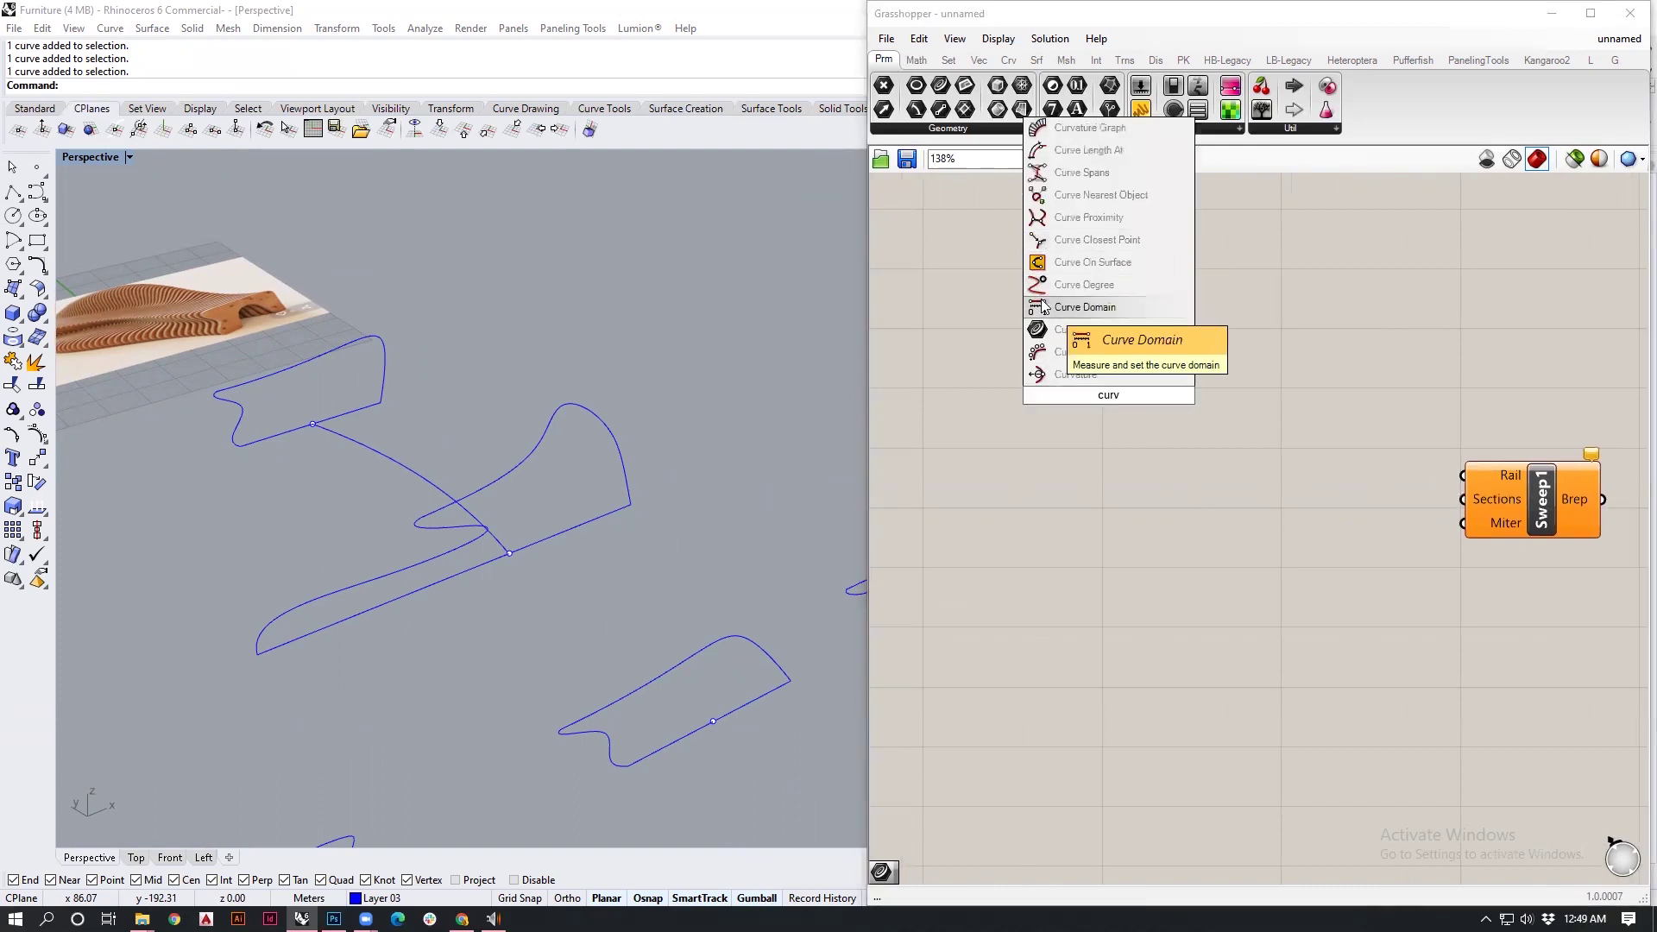
left_click(1089, 329)
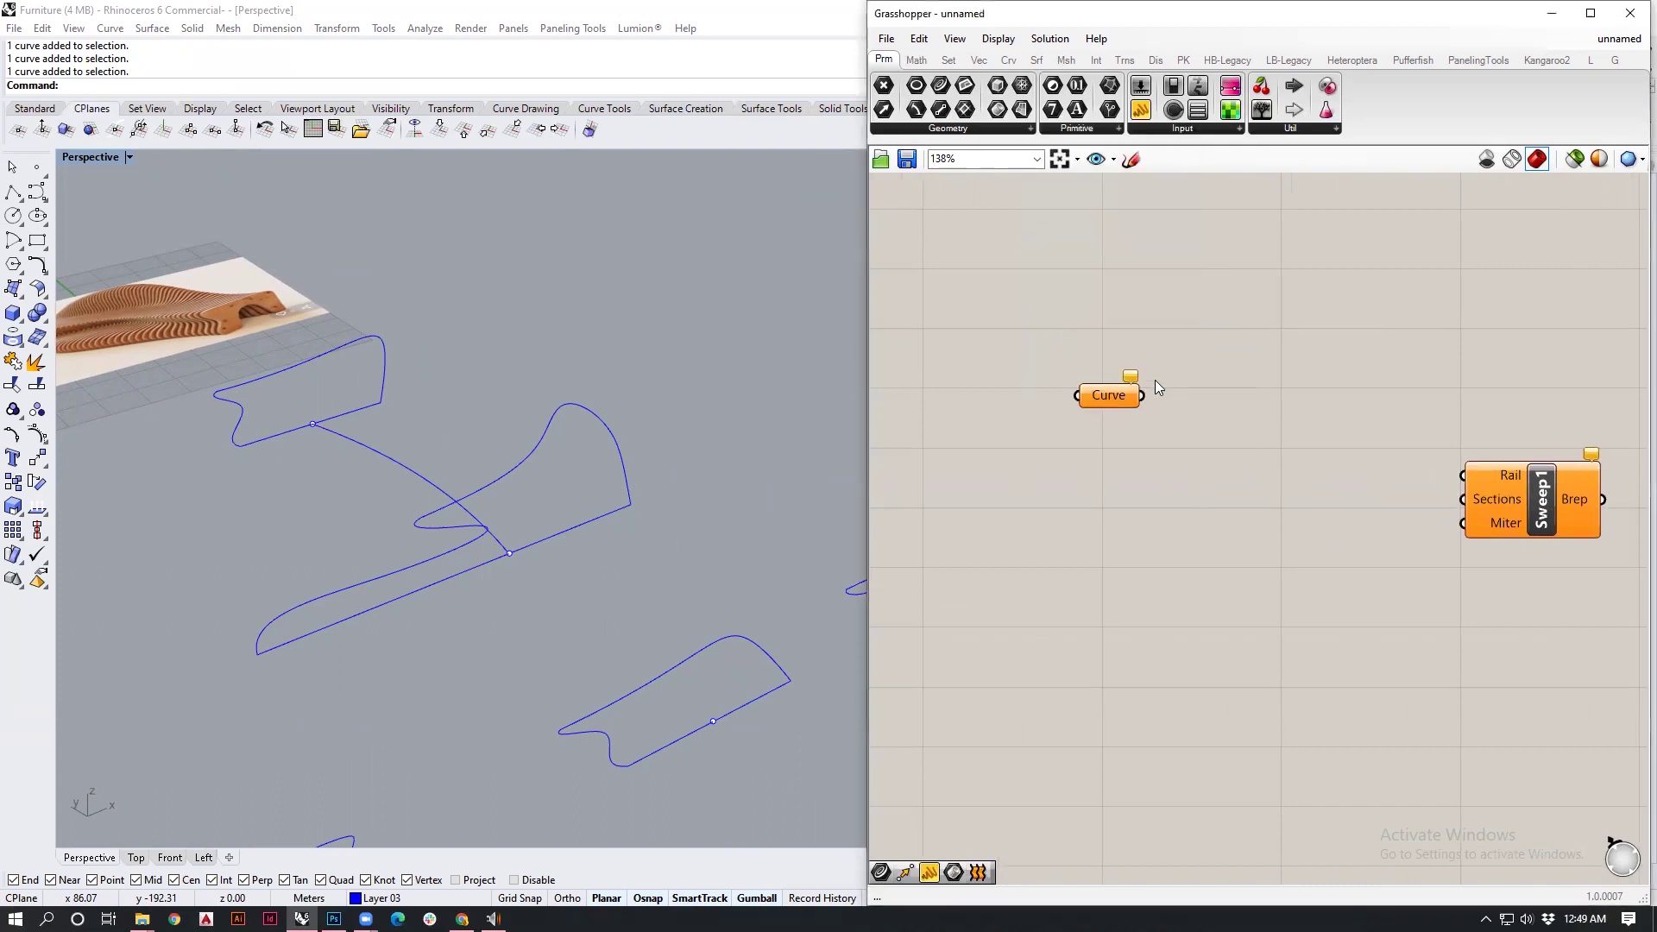
right_click(1115, 404)
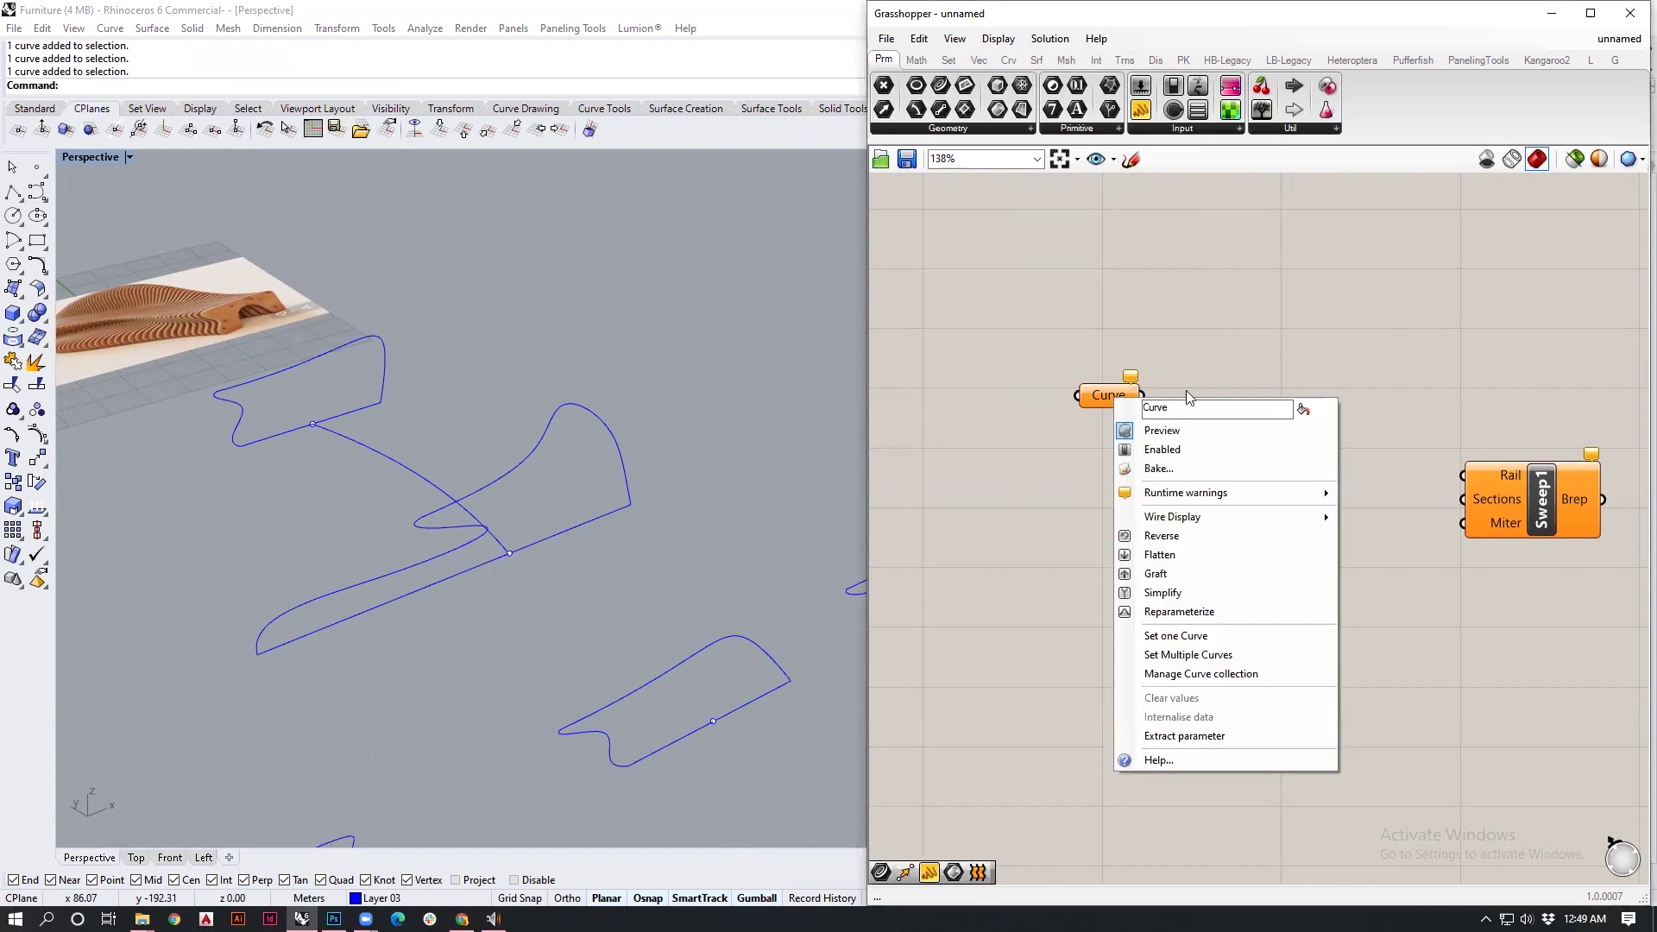
left_click(1199, 638)
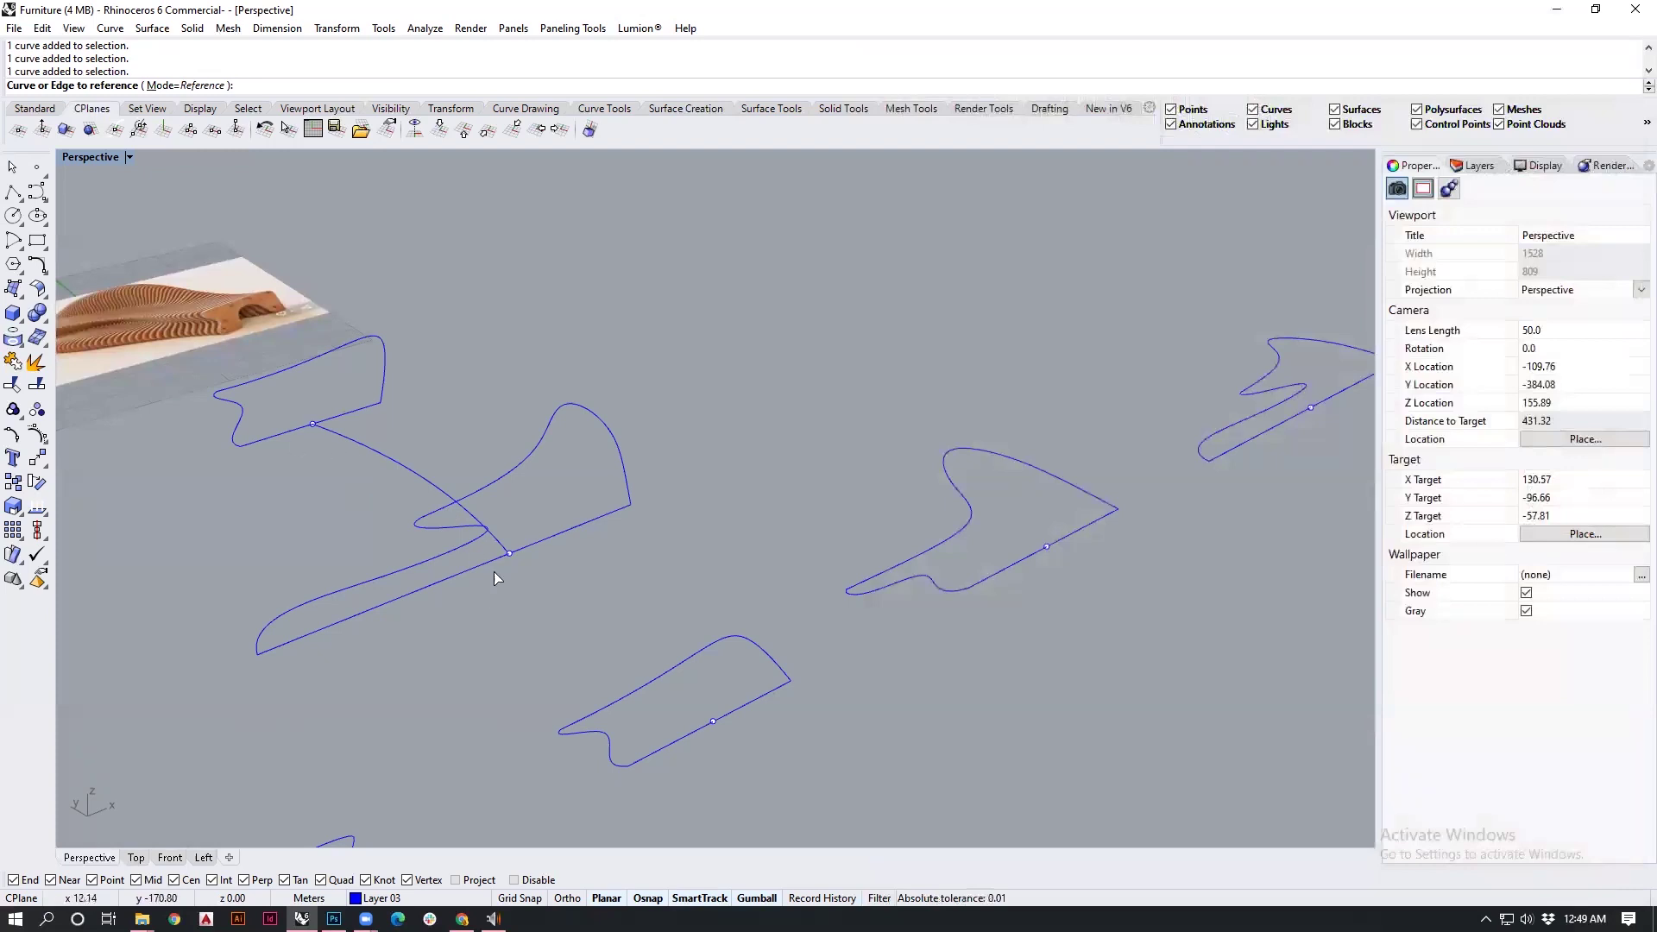
left_click(407, 471)
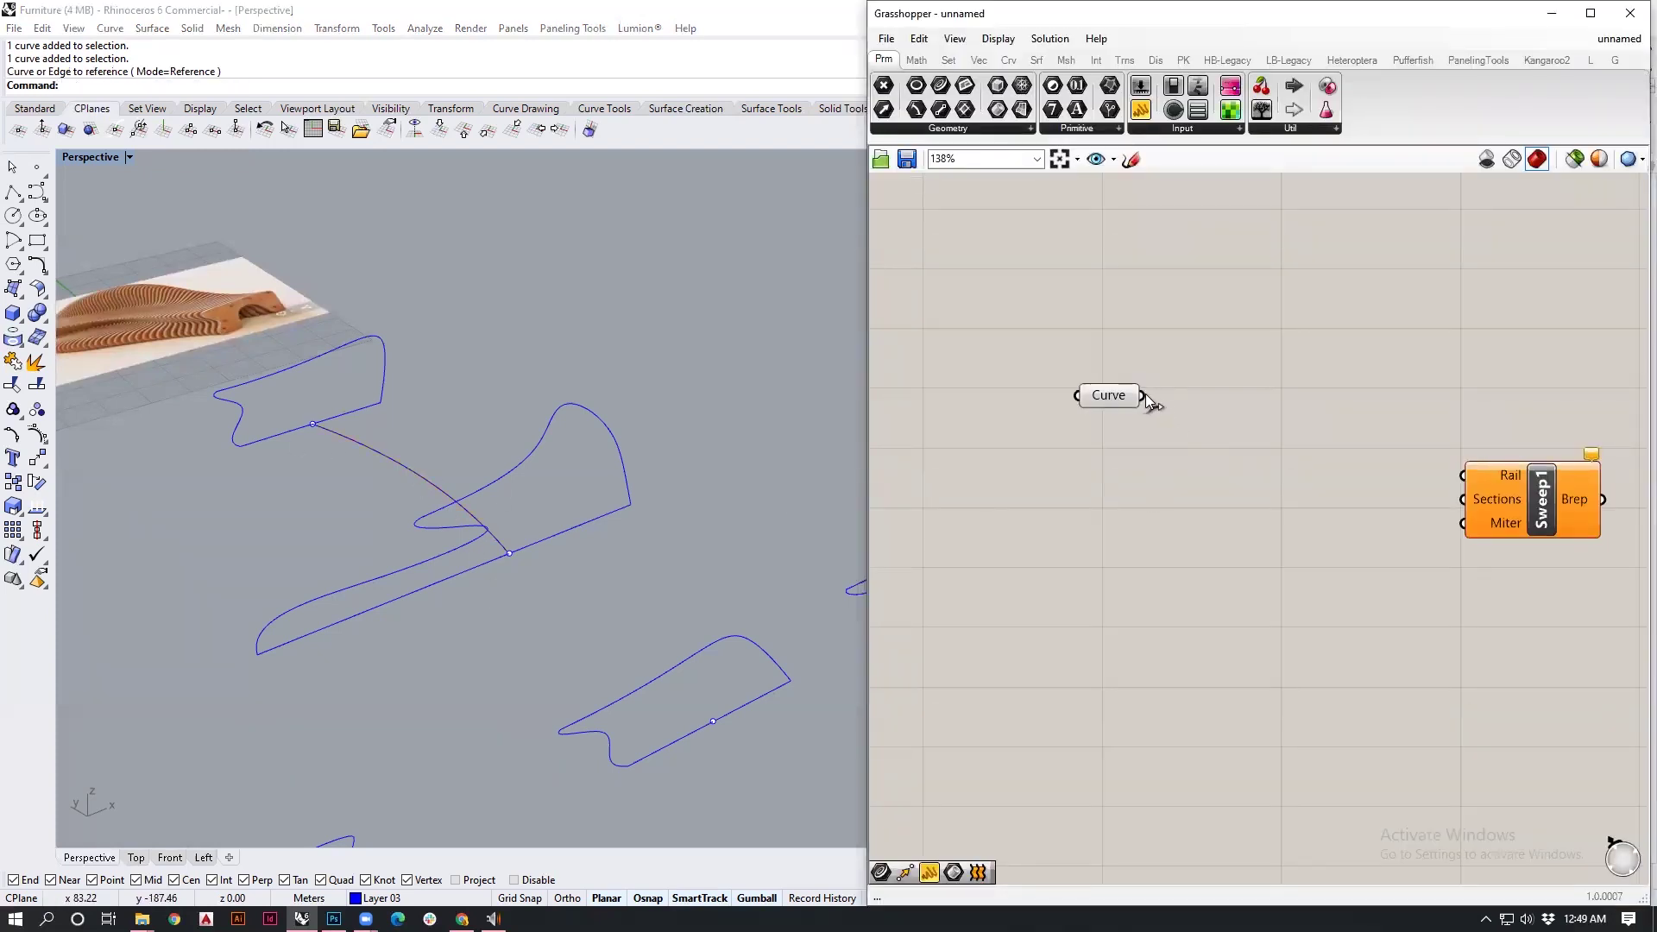
Step: Connect the rail Curve parameter to Sweep1's Rail input and align the Sweep1 component level with it
left_click_drag(1144, 396, 1464, 477)
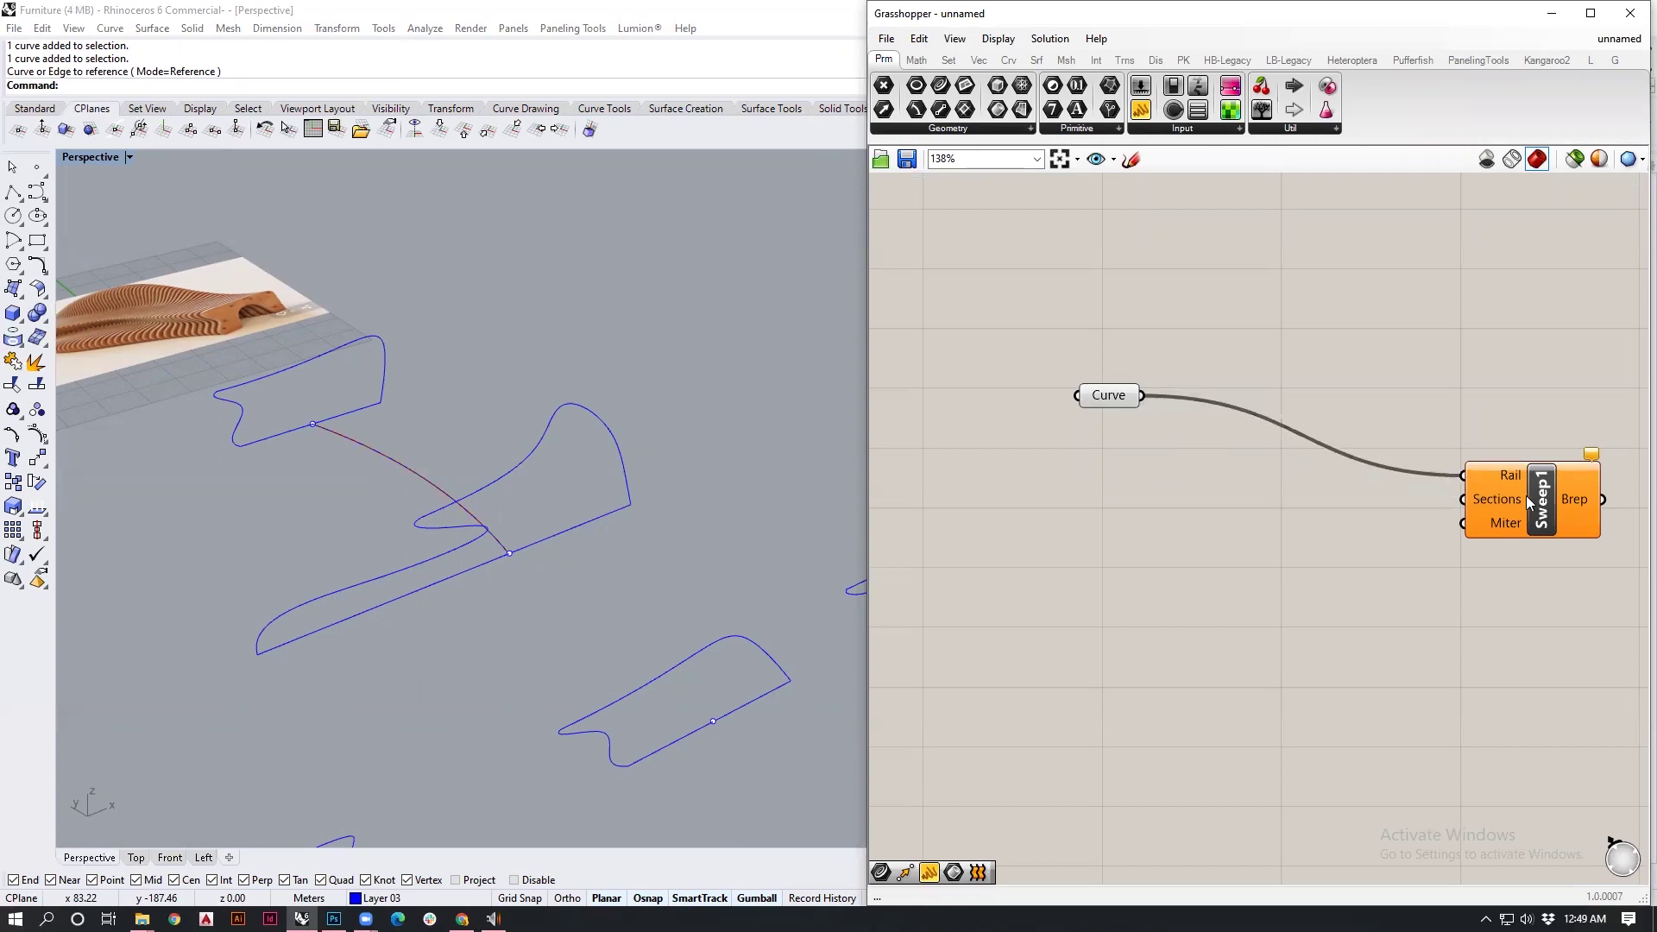
left_click_drag(1541, 516, 1536, 421)
left_click(1535, 554)
scroll(1307, 552, "down", 2)
scroll(1189, 530, "up", 3)
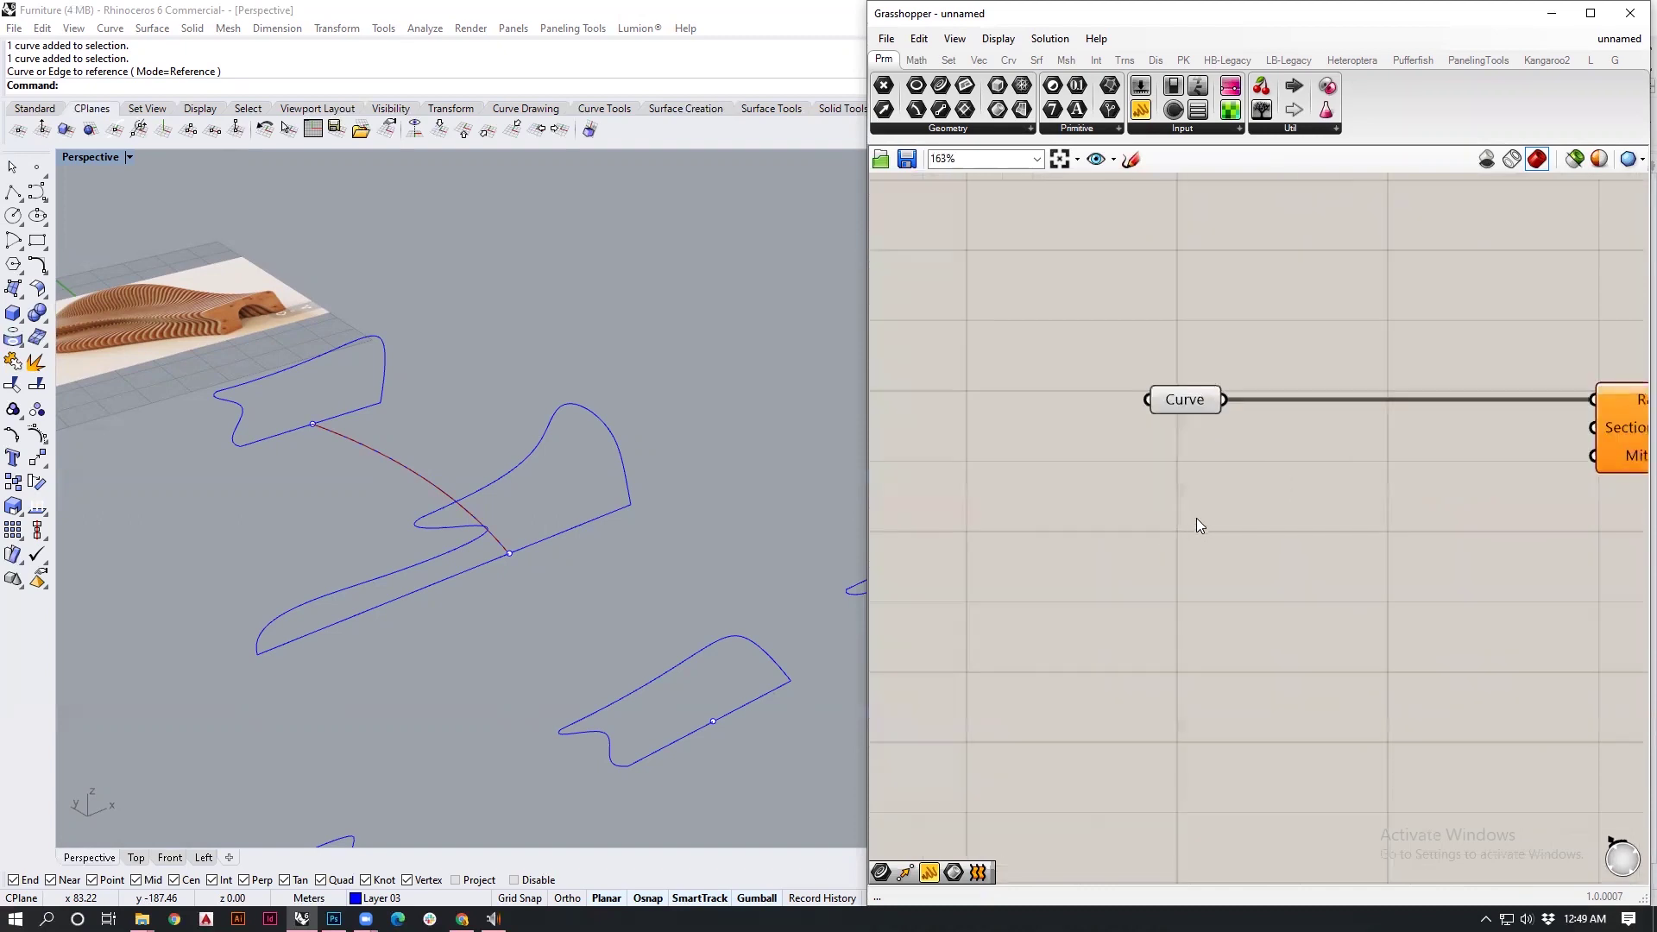
Step: Place two more Curve parameters, one above the other, beneath the rail Curve parameter
double_click(1192, 519)
type("curve")
left_click(1155, 500)
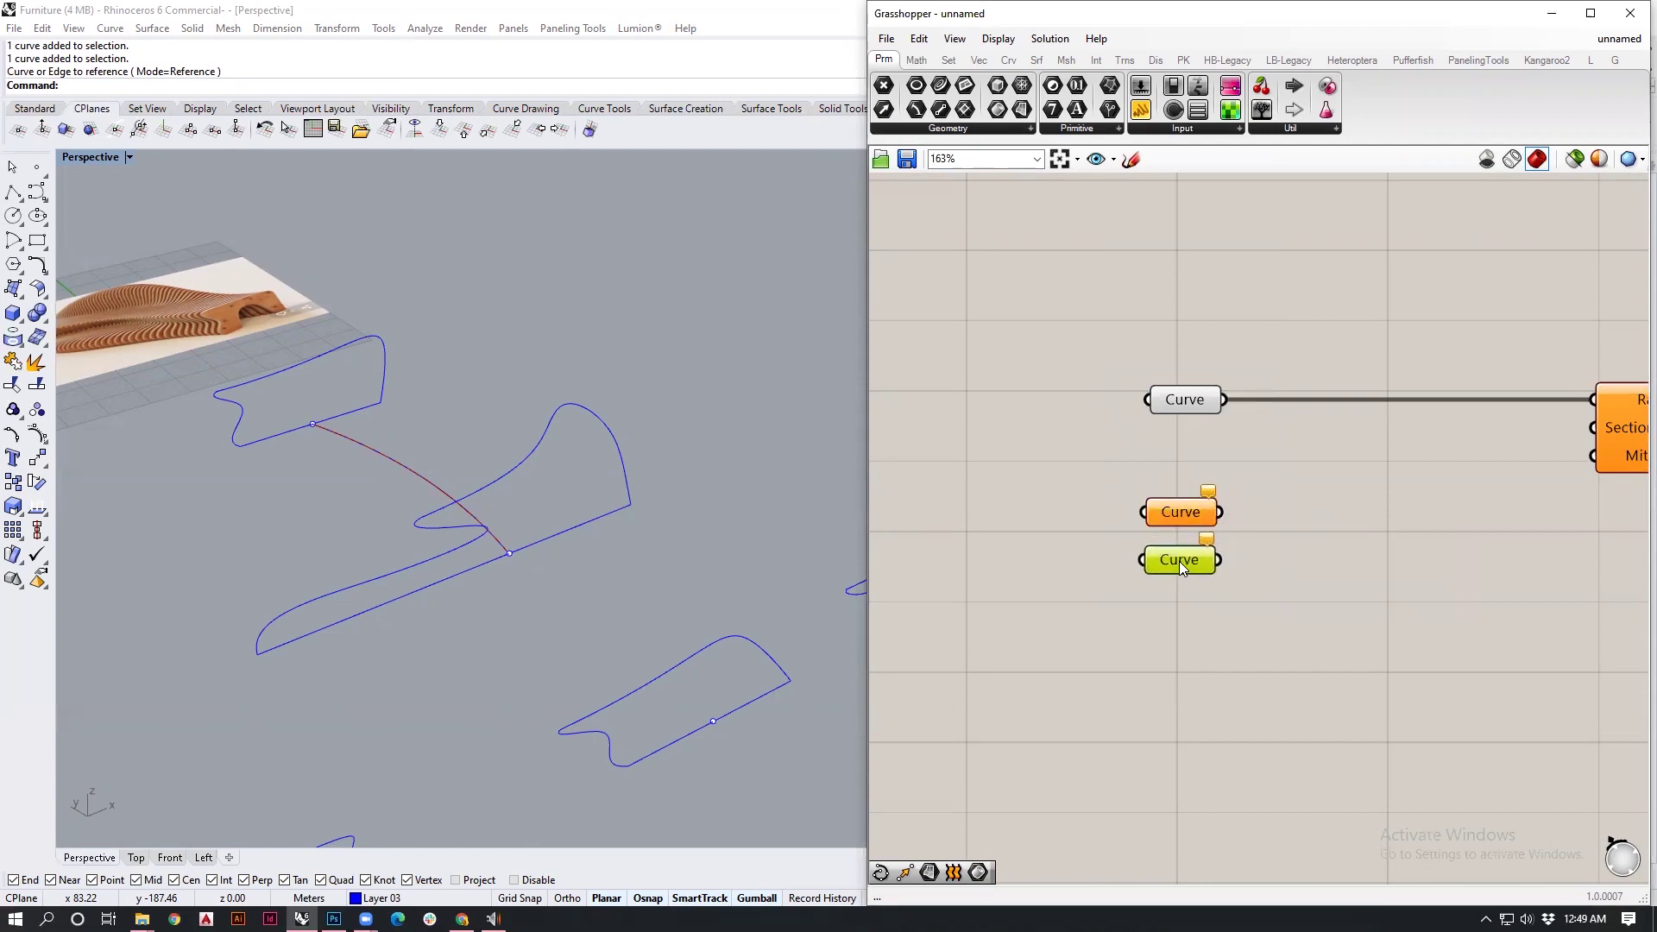
right_click_drag(1227, 528, 1139, 545)
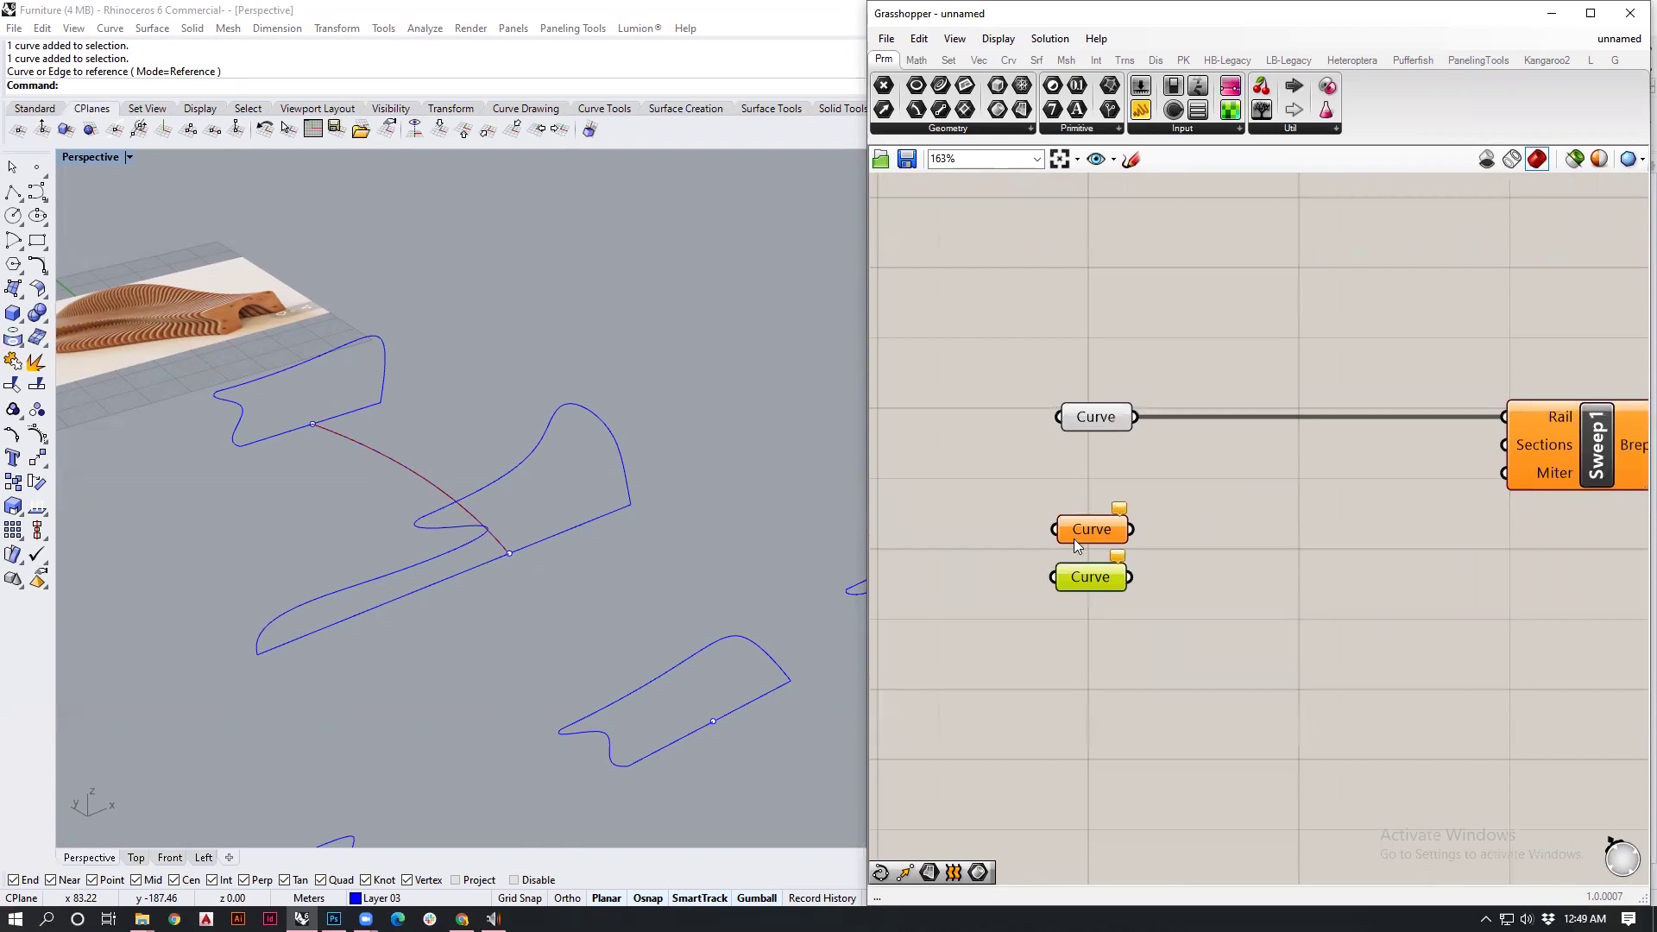
right_click_drag(409, 462, 498, 496, "shift")
Step: Reference the small end profile in the upper new Curve parameter and the large wavy profile in the lower one
right_click(1092, 528)
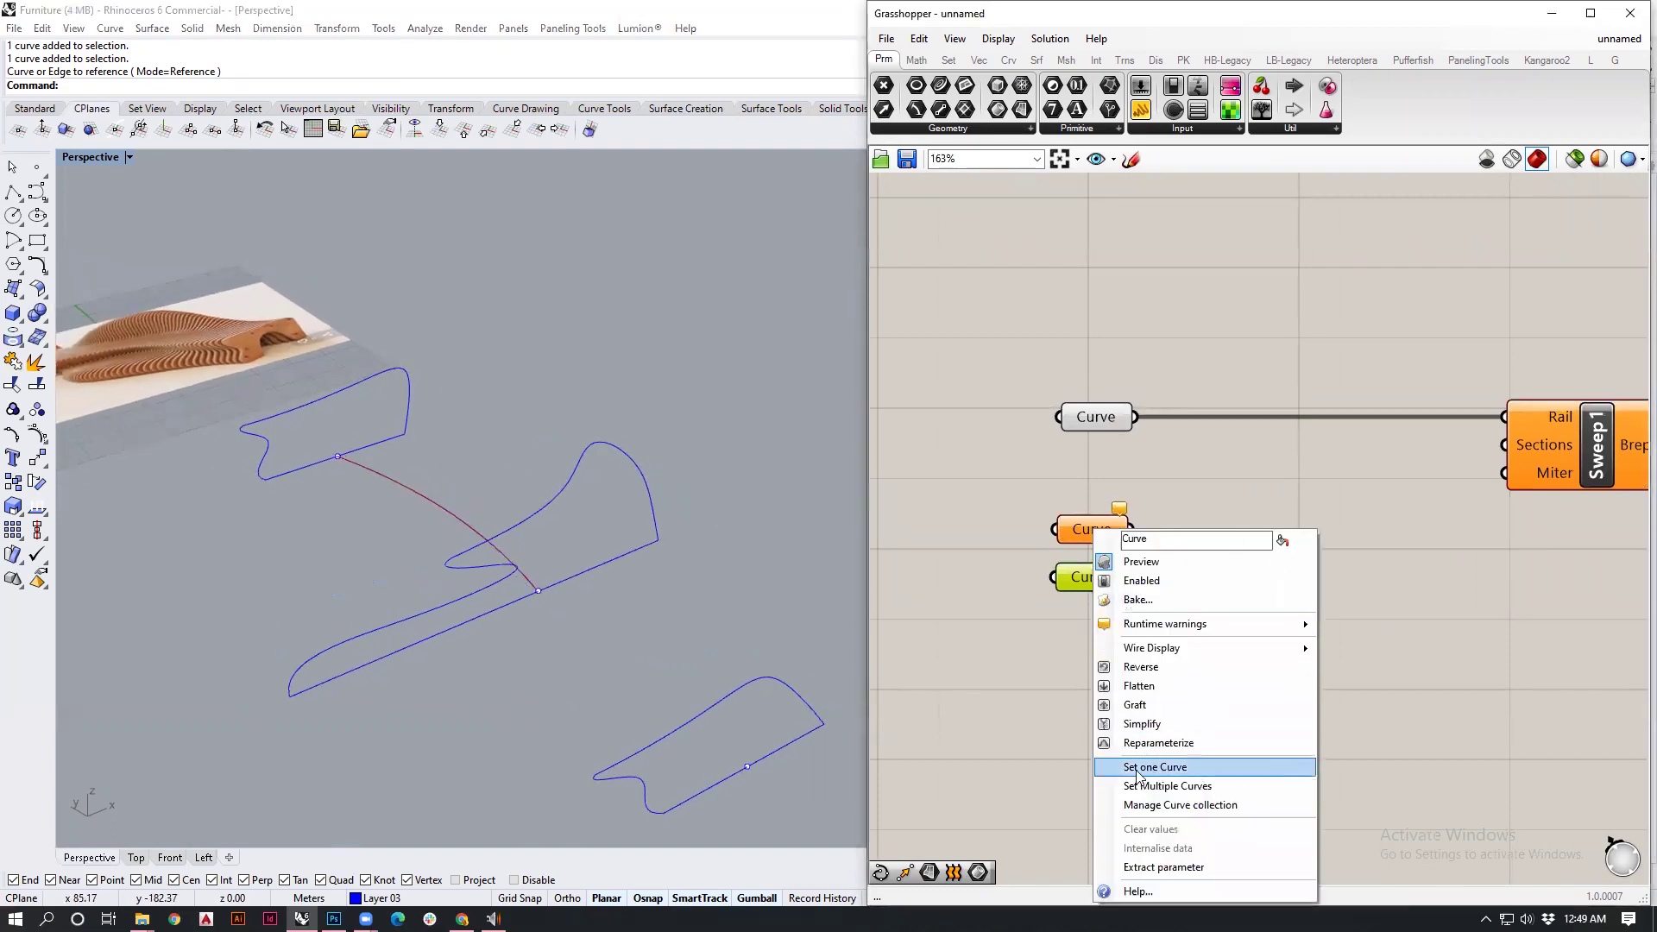
left_click(1169, 767)
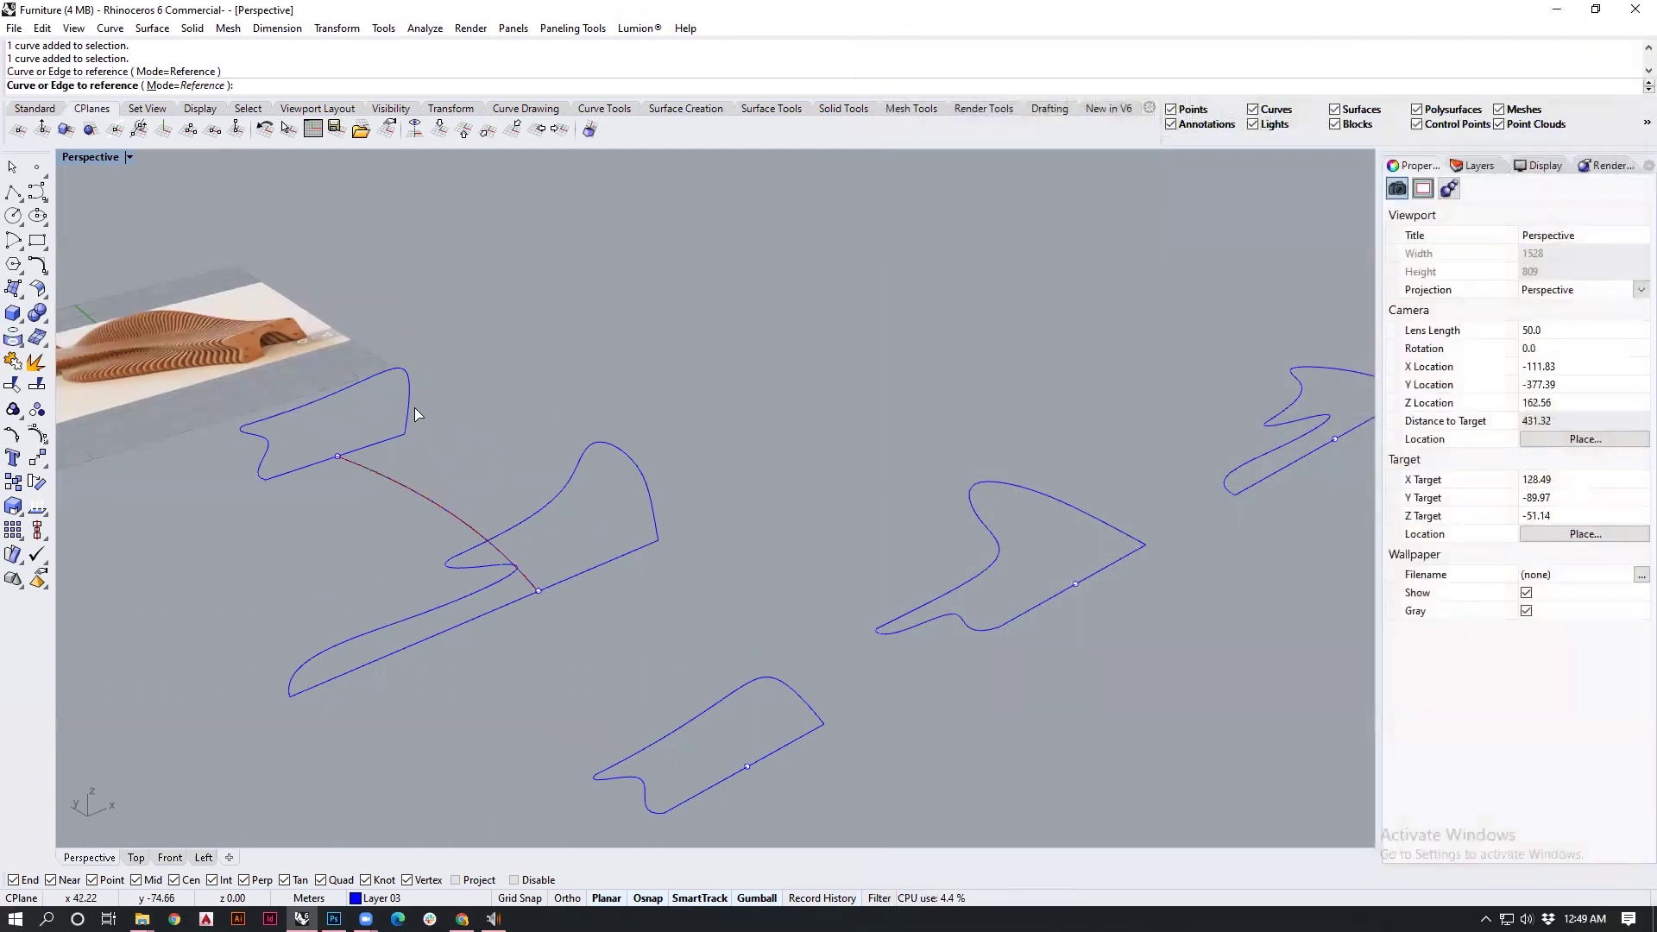
left_click(412, 406)
right_click(1091, 587)
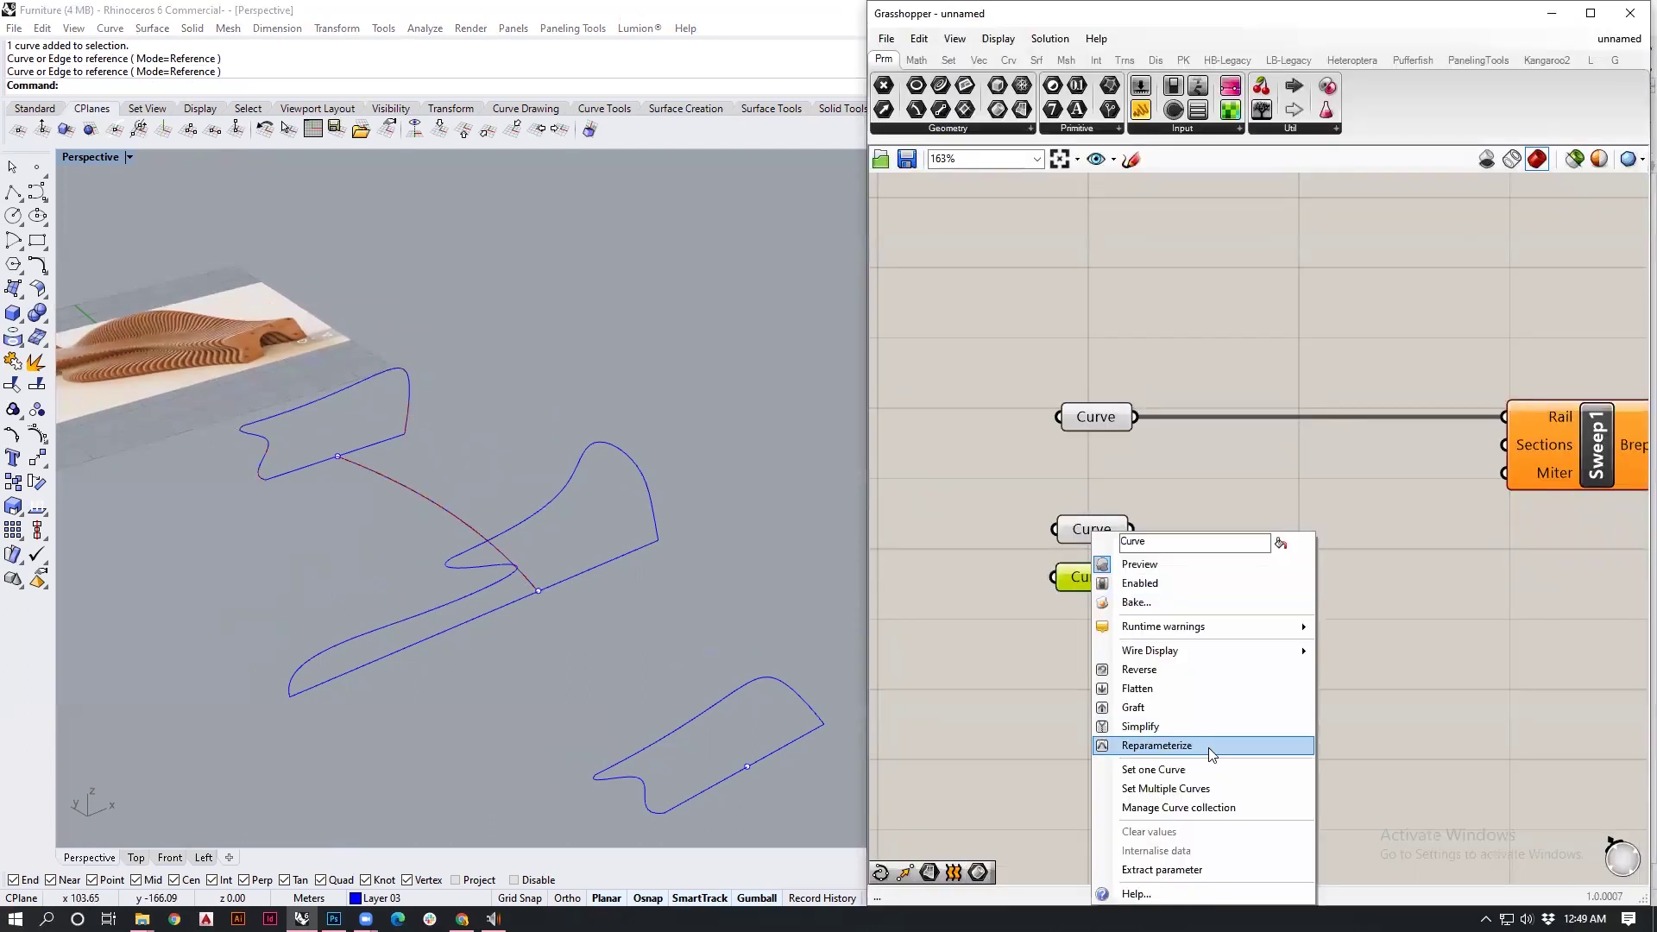
left_click(1169, 767)
left_click(650, 507)
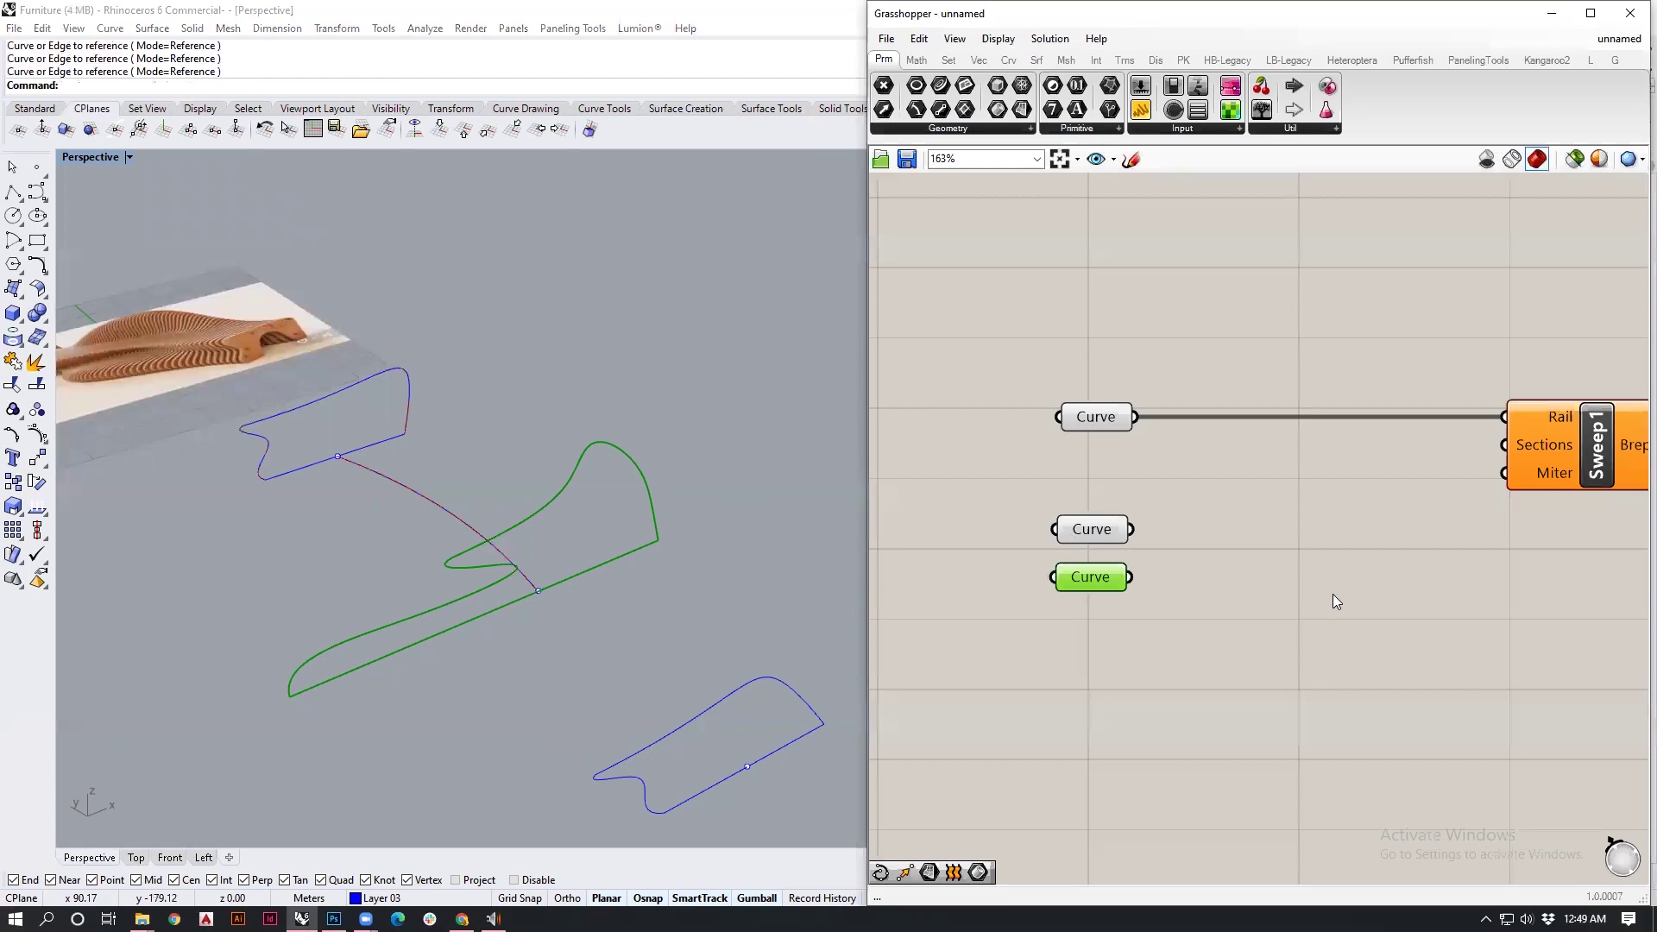
Step: Connect both section Curve parameters to Sweep1's Sections input, the small profile first and the large profile second
left_click_drag(1232, 541, 1496, 449)
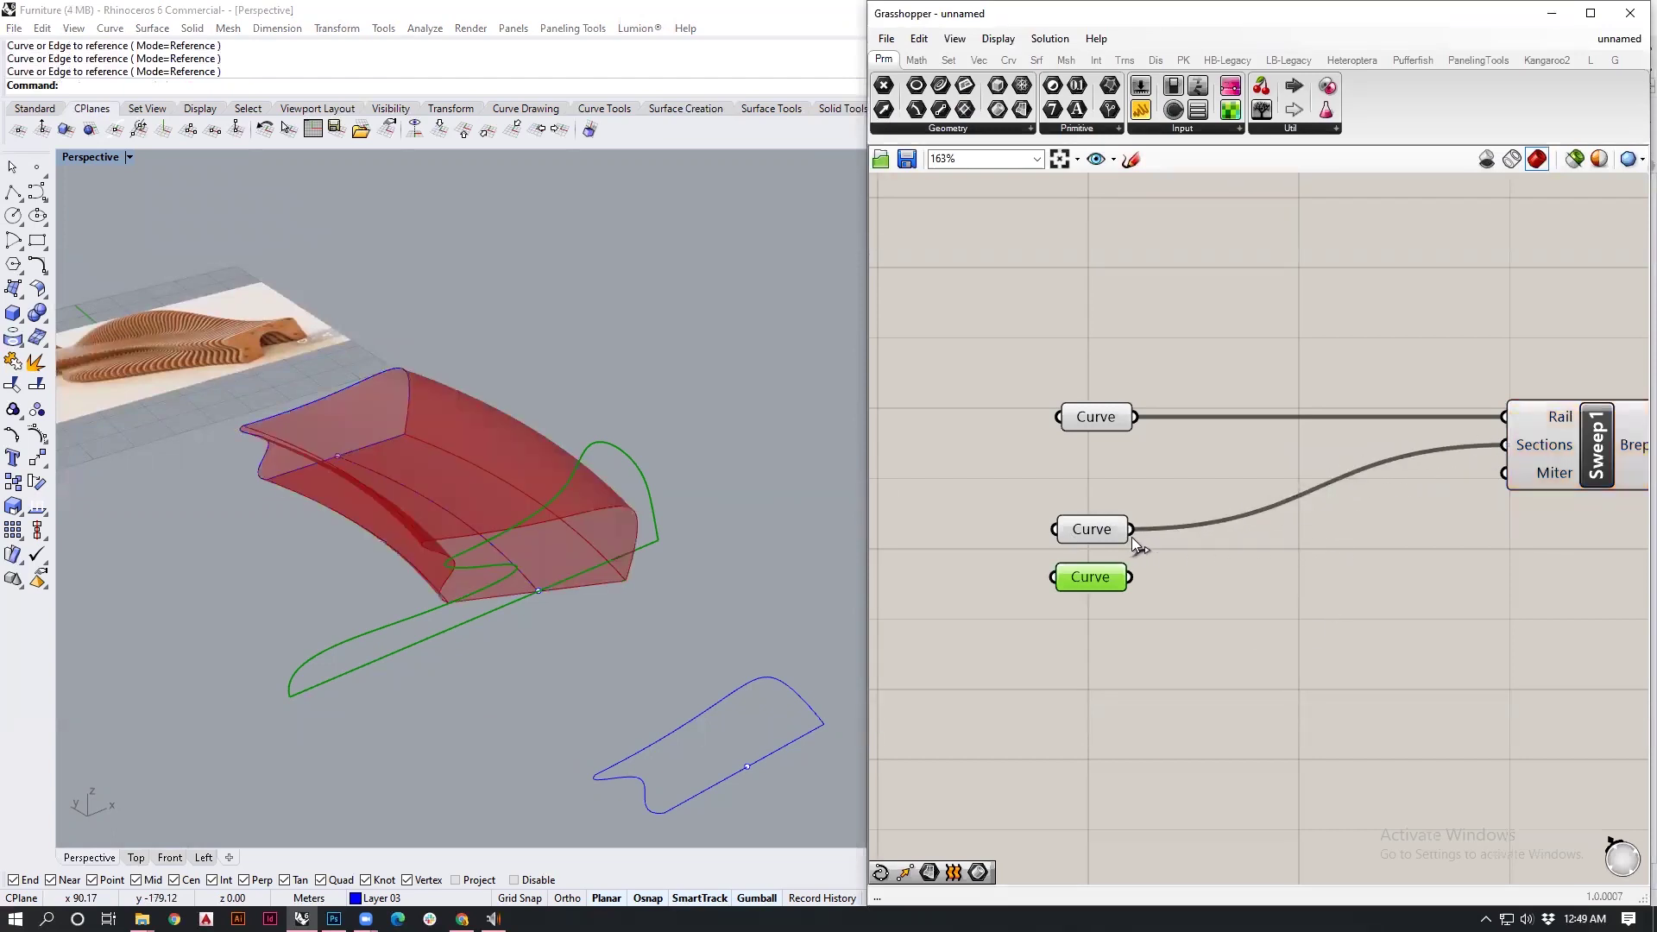
scroll(516, 527, "up", 6)
right_click_drag(516, 527, 515, 520)
scroll(514, 521, "down", 6)
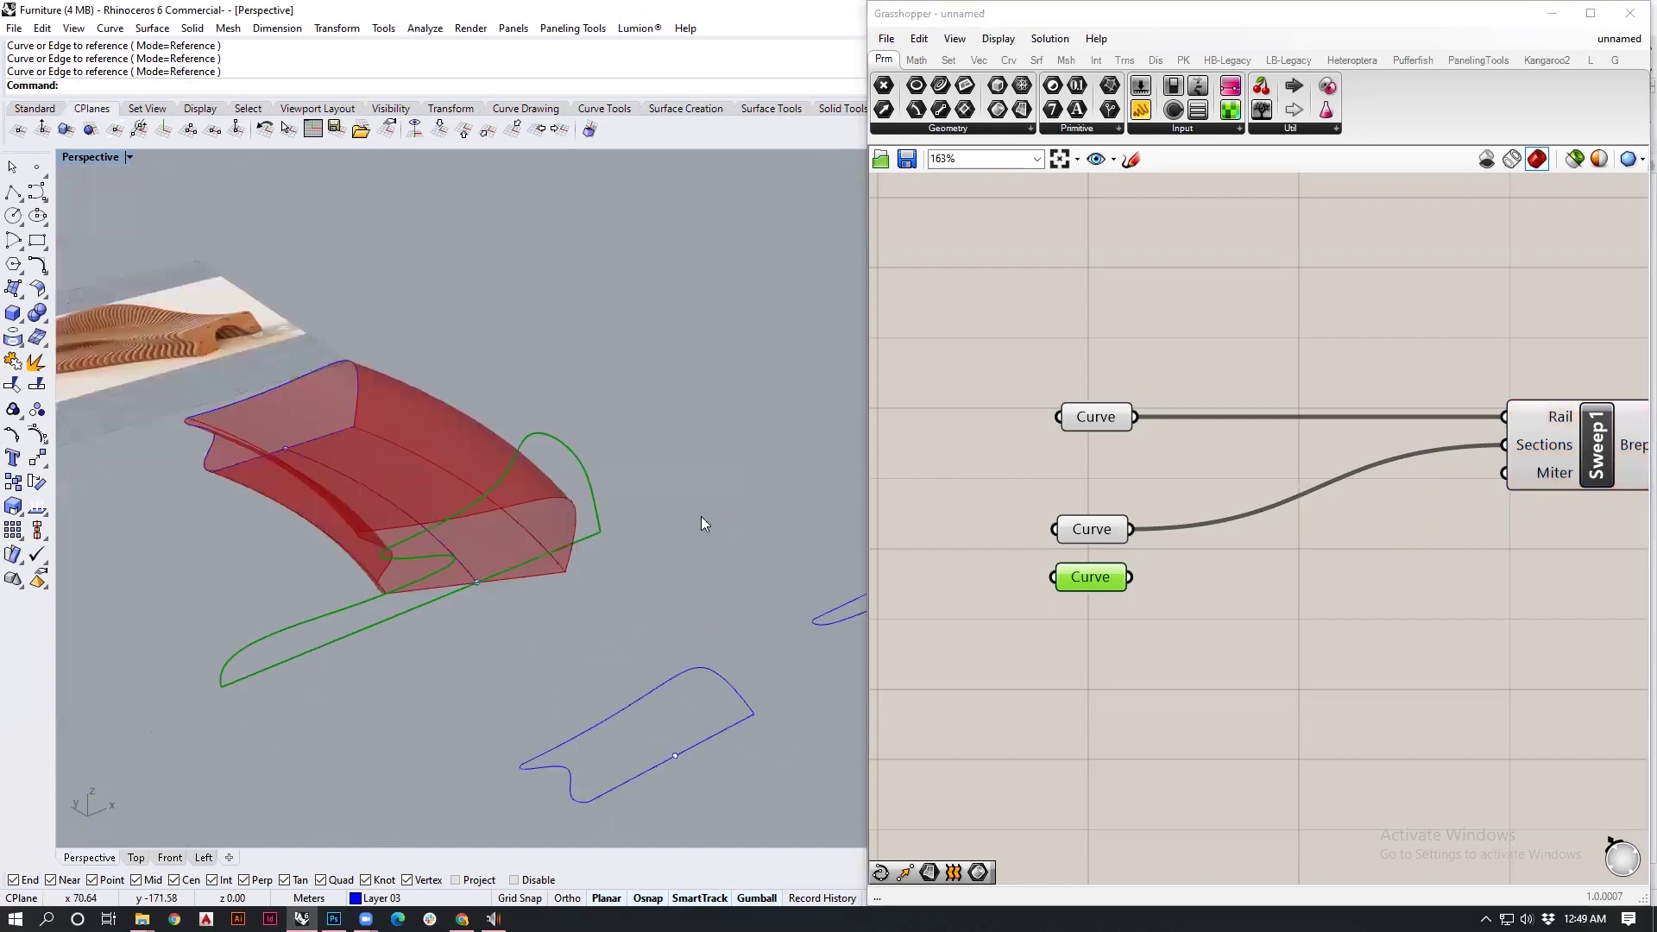
right_click_drag(700, 523, 543, 552)
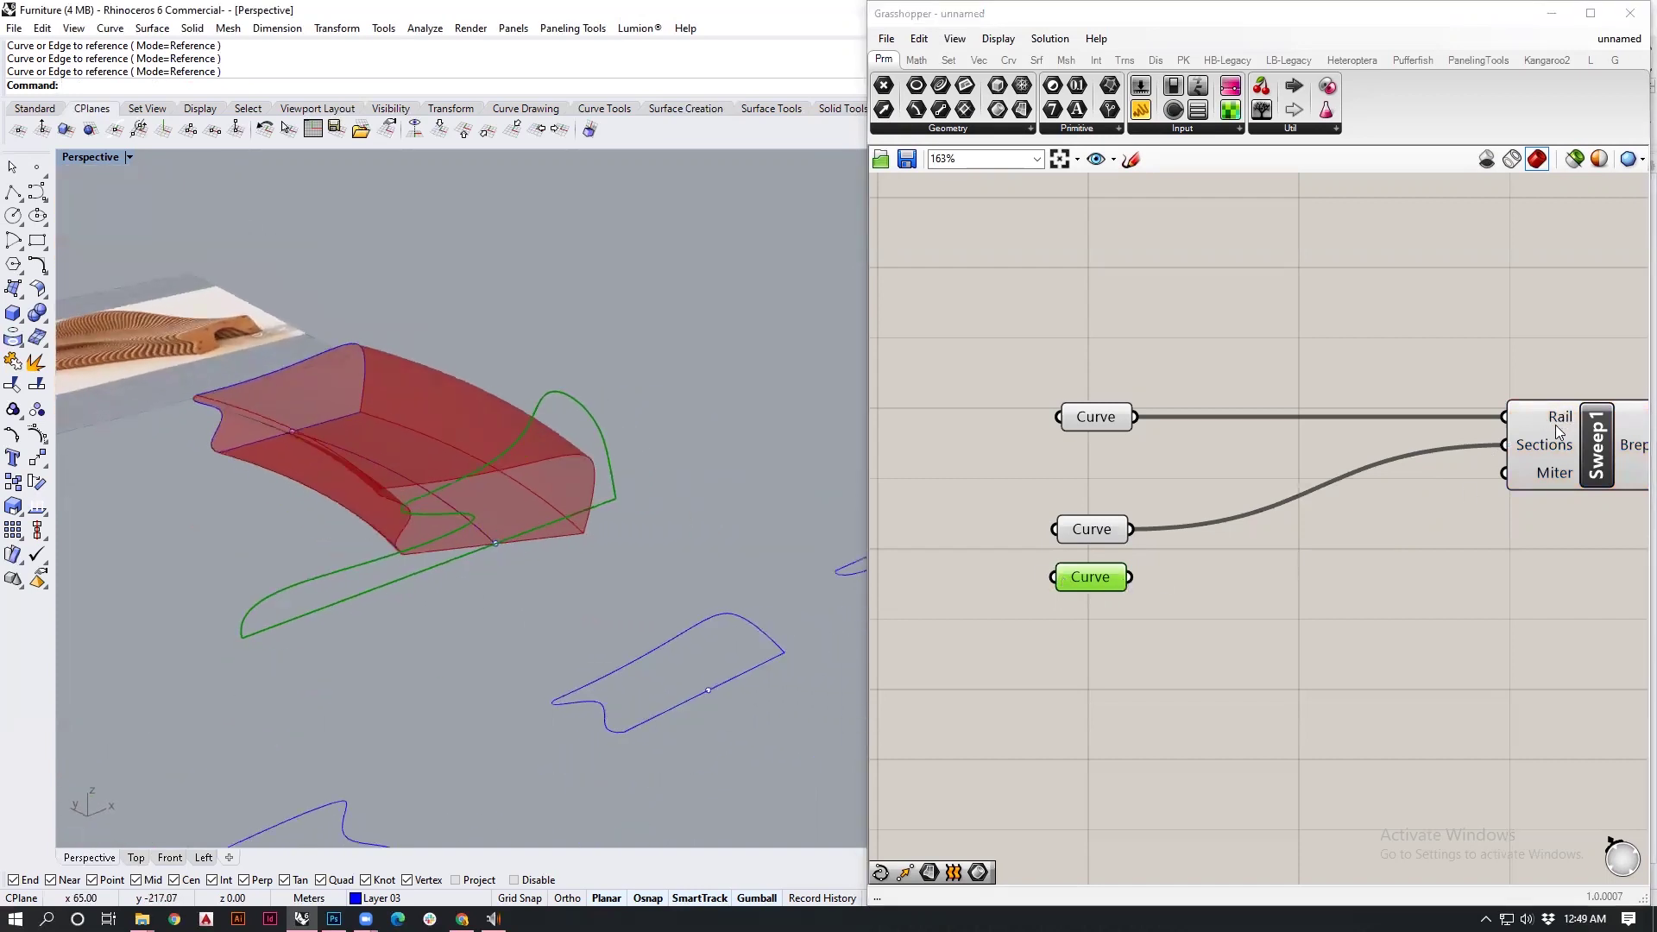
right_click_drag(1484, 453, 1410, 458)
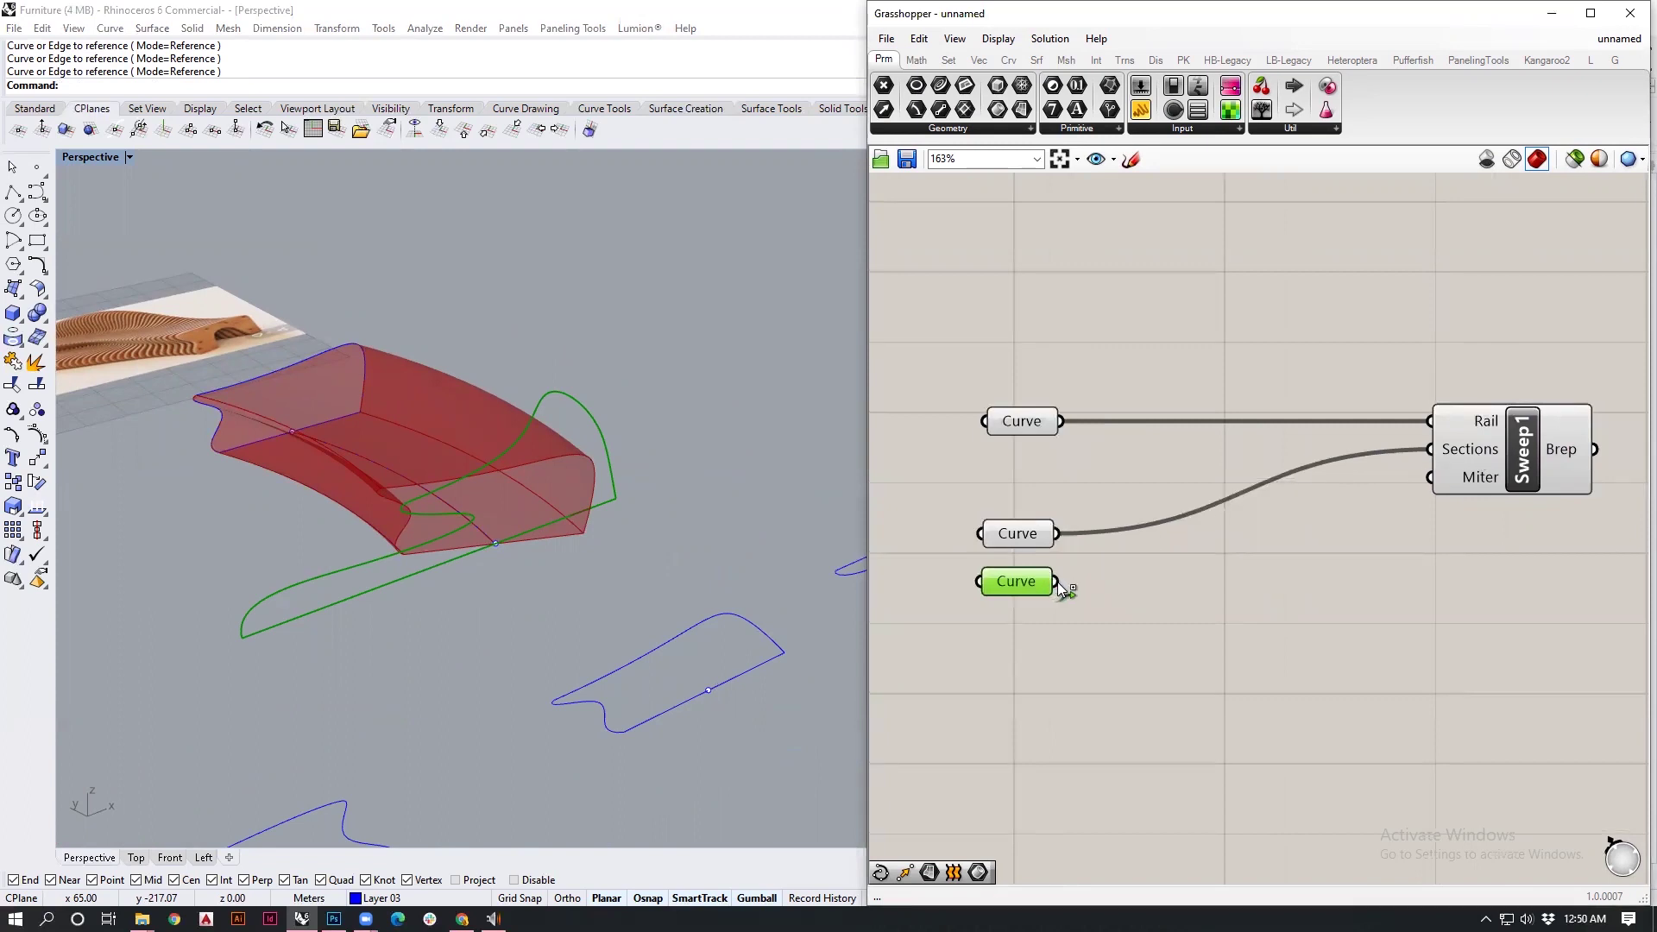
left_click_drag(1057, 582, 1433, 453, "shift")
Step: Examine how the swept surface blends from the small end profile to the large wavy profile
right_click_drag(426, 499, 556, 378)
scroll(530, 460, "down", 10)
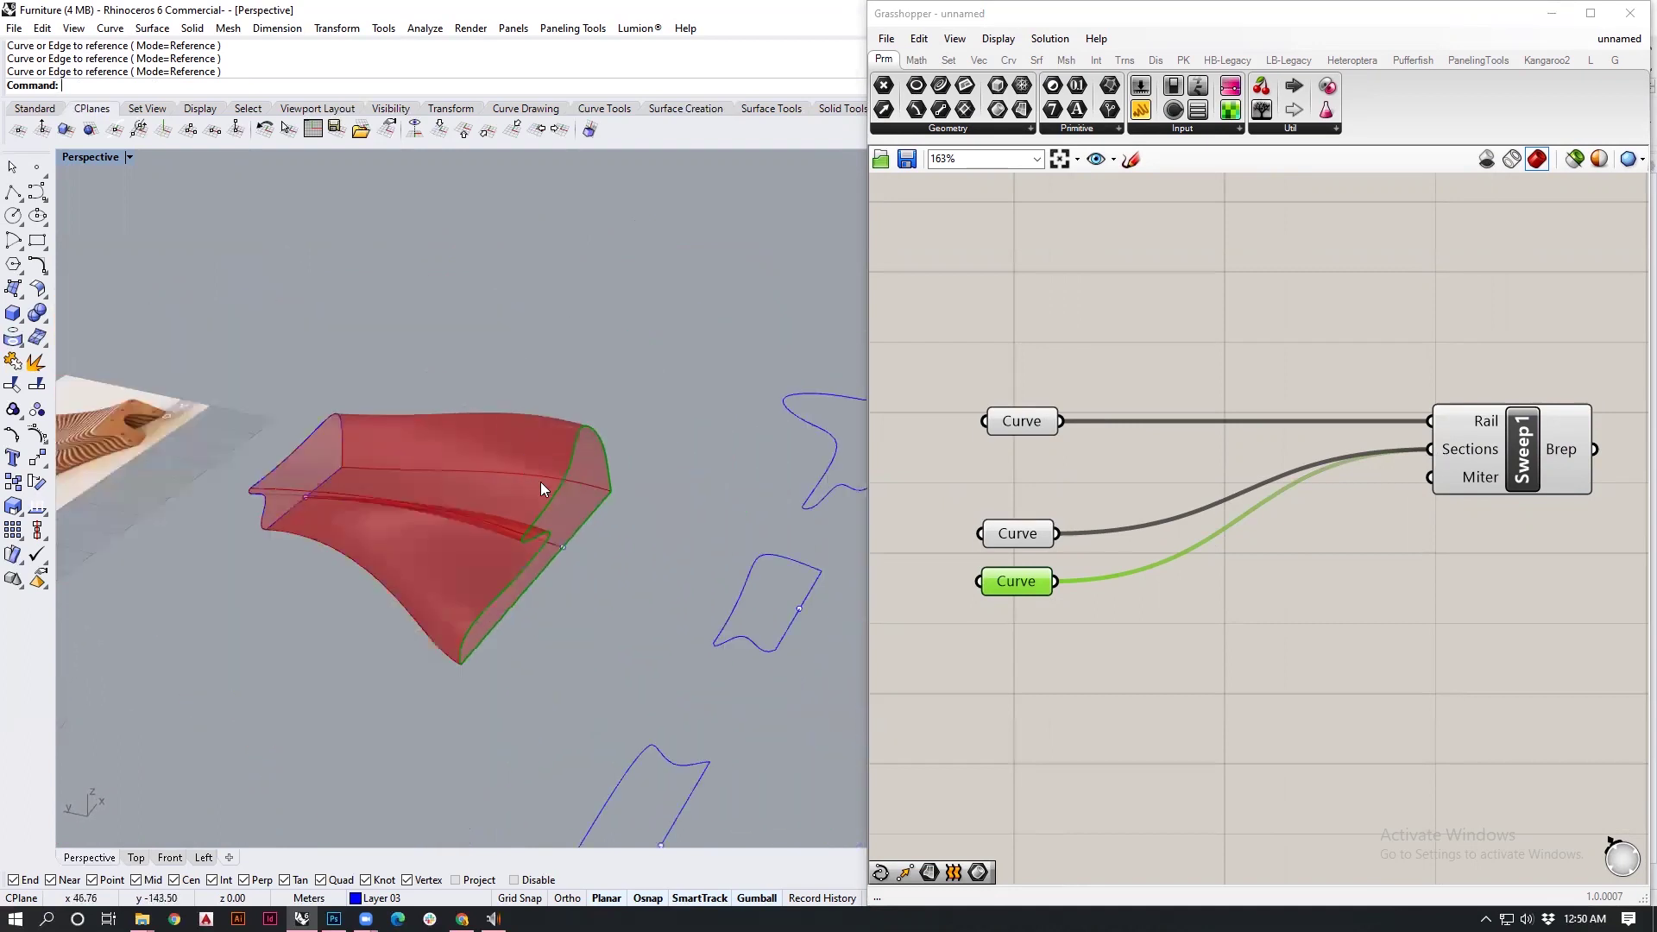
right_click_drag(618, 447, 152, 368)
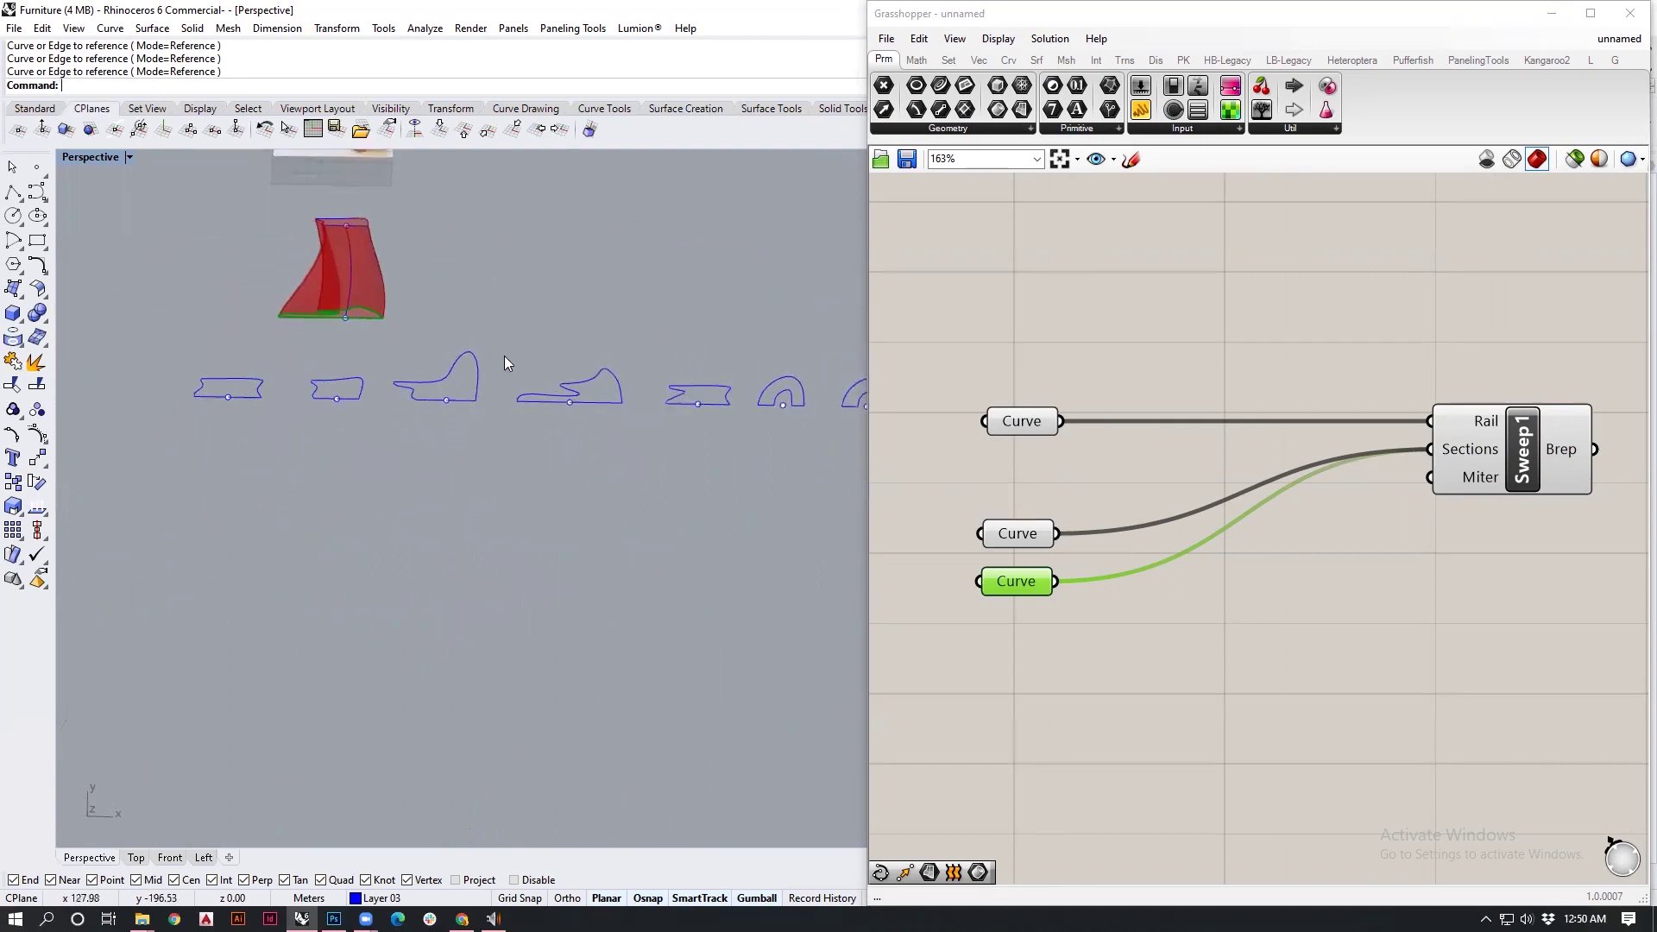
right_click_drag(460, 346, 579, 380)
scroll(333, 535, "up", 12)
right_click_drag(382, 562, 503, 521, "shift")
scroll(503, 521, "down", 5)
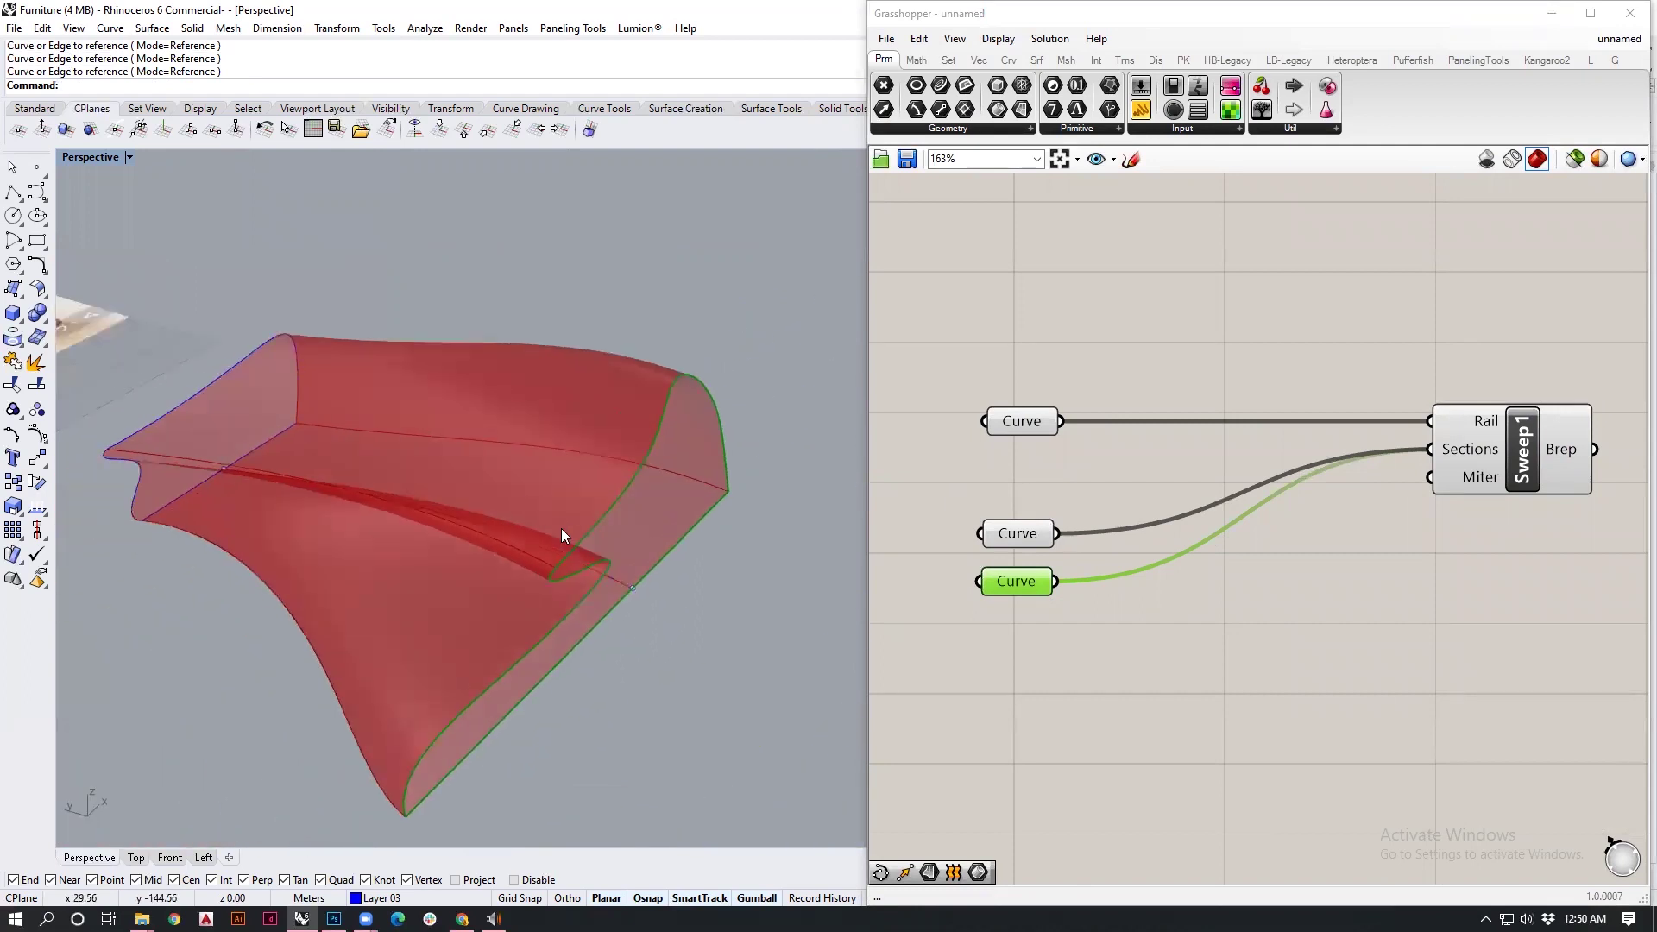
Step: Compare the swept form with the slatted bench in the reference photo
right_click_drag(435, 401, 481, 431, "shift")
scroll(613, 466, "down", 3)
right_click_drag(190, 370, 328, 492, "shift")
scroll(271, 596, "up", 8)
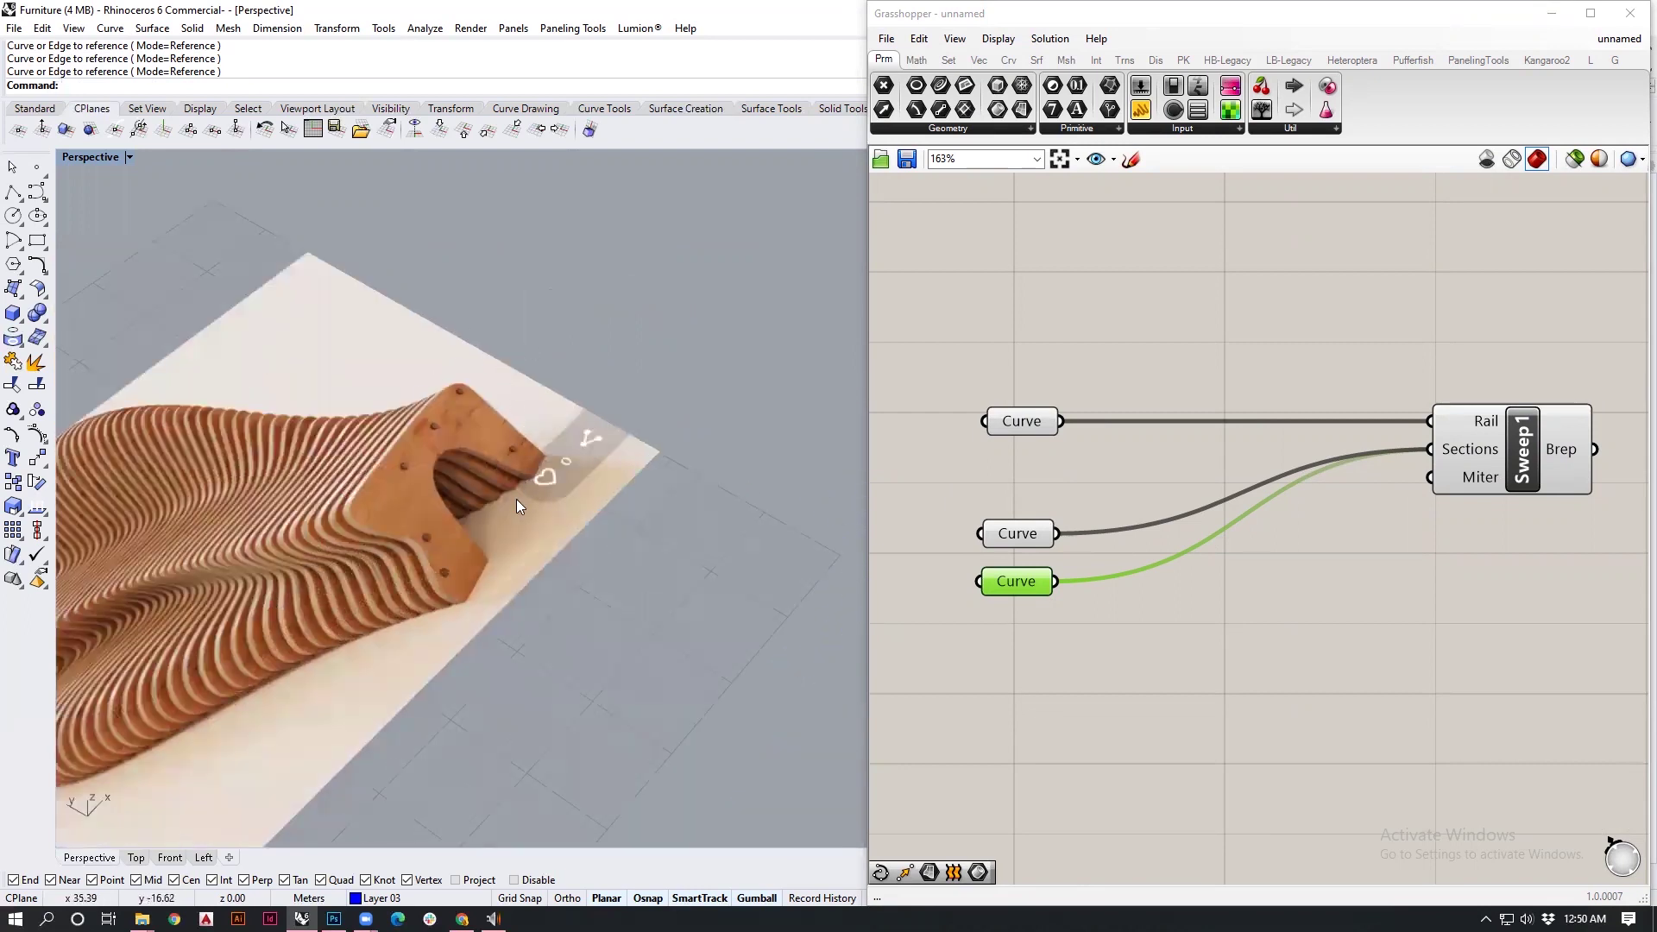
scroll(212, 416, "down", 8)
right_click_drag(491, 490, 476, 427)
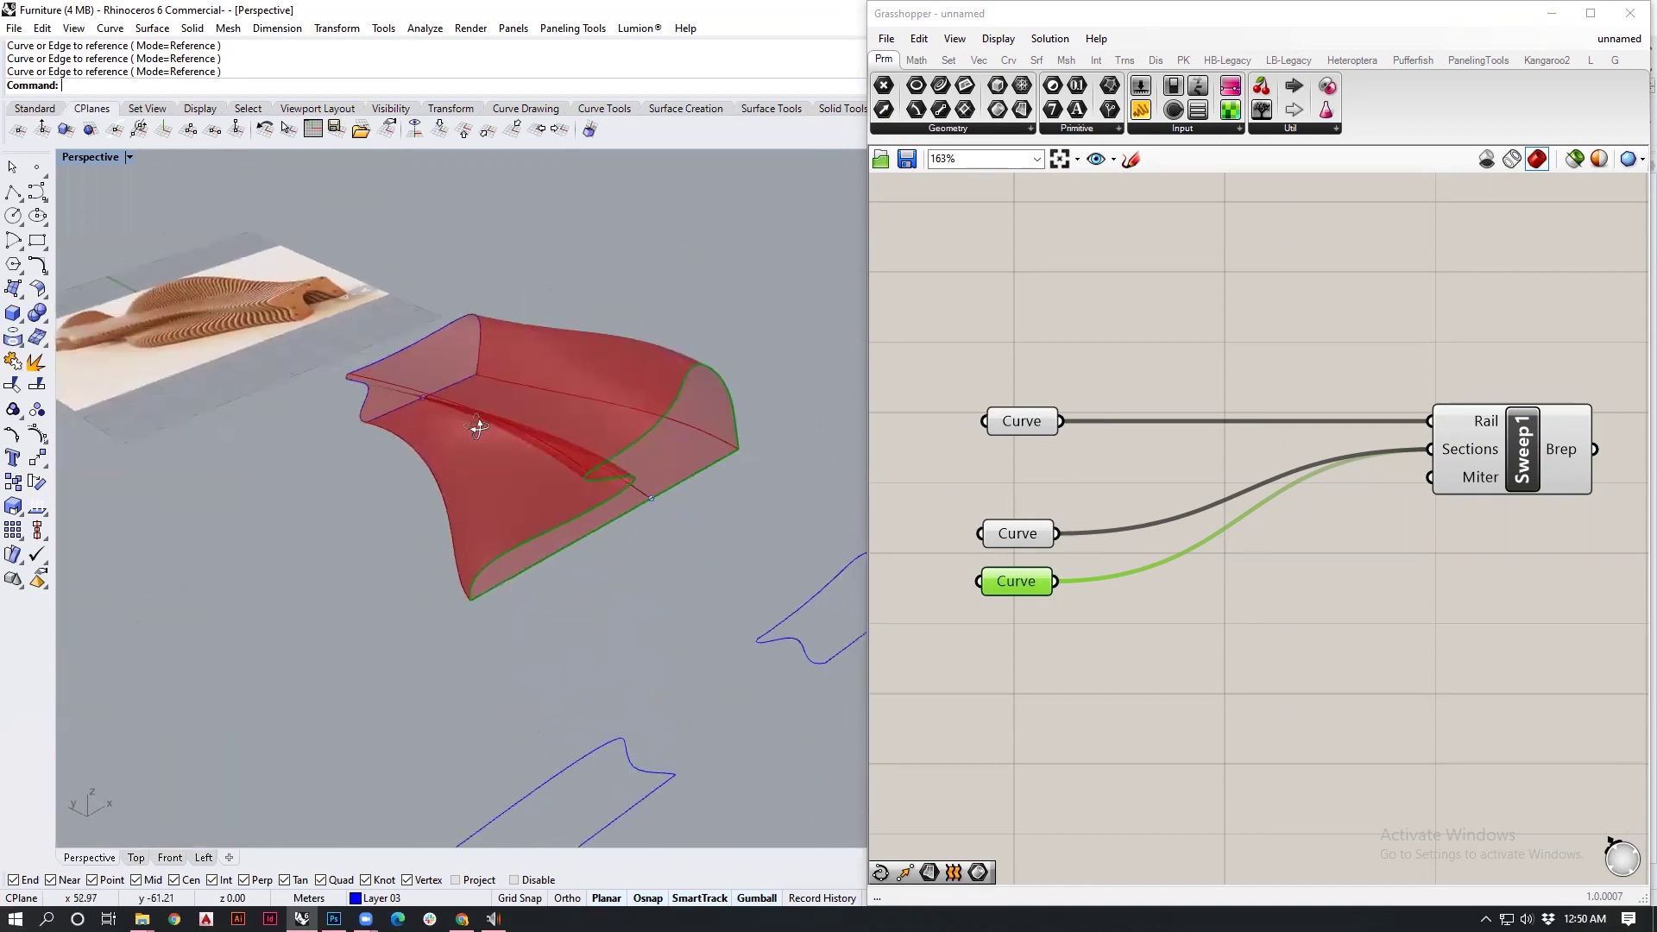
right_click_drag(648, 416, 507, 482, "shift")
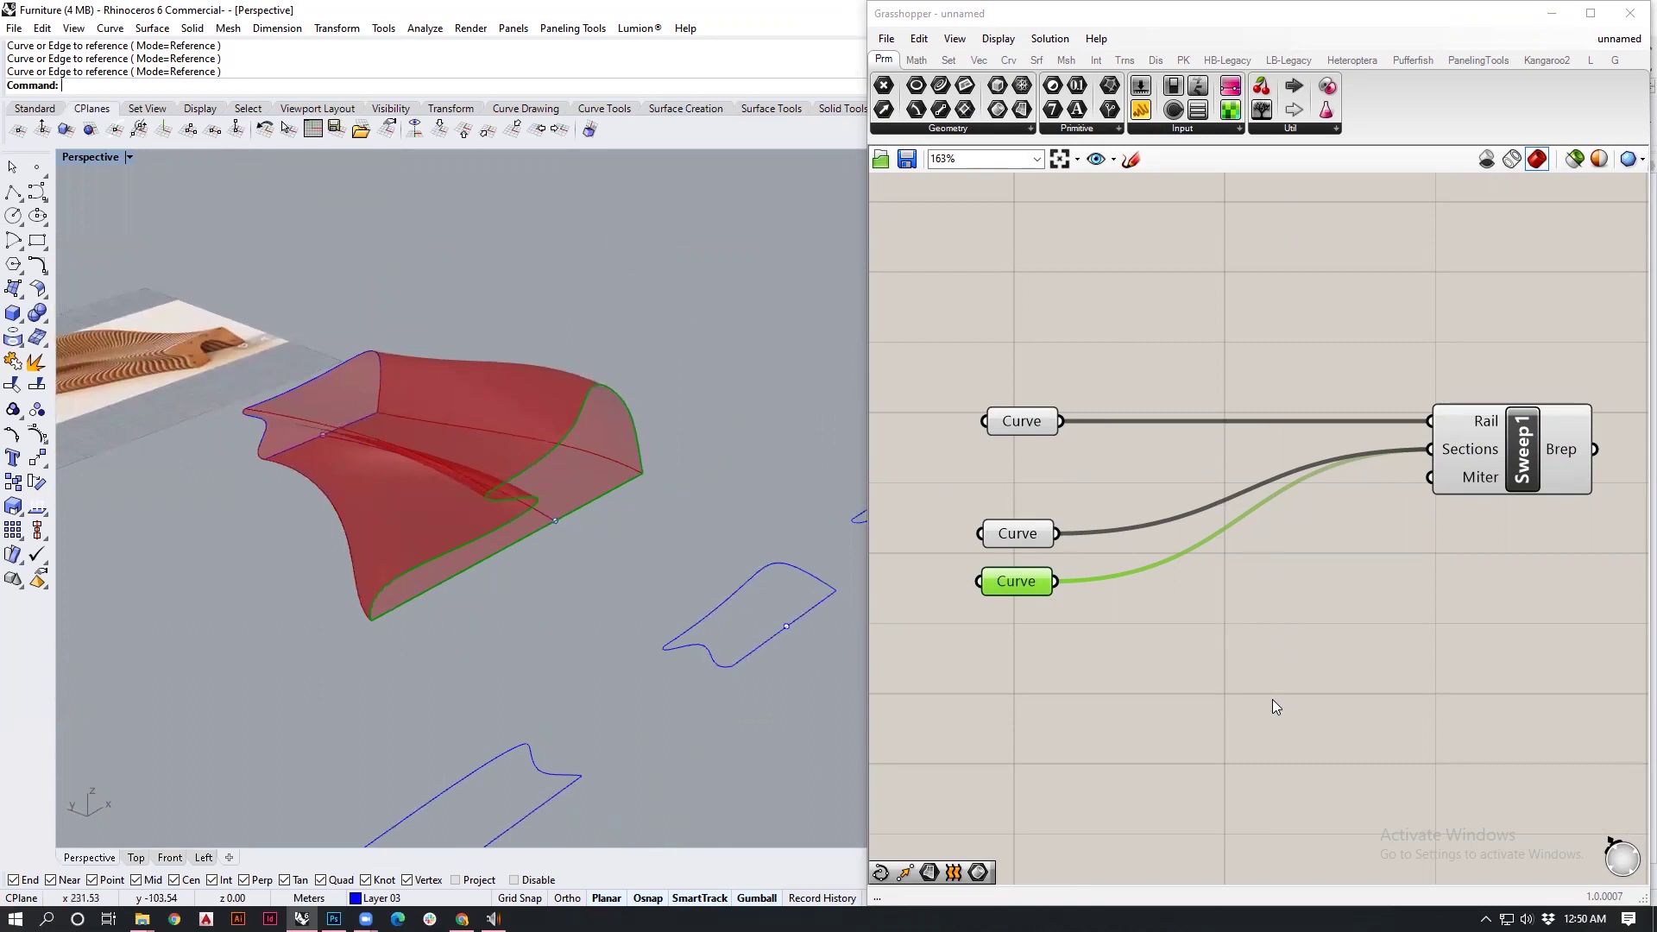
Step: Select the large wavy profile and switch to the four-viewport layout with its fold enlarged in the Front view
left_click(1141, 641)
scroll(514, 472, "up", 2)
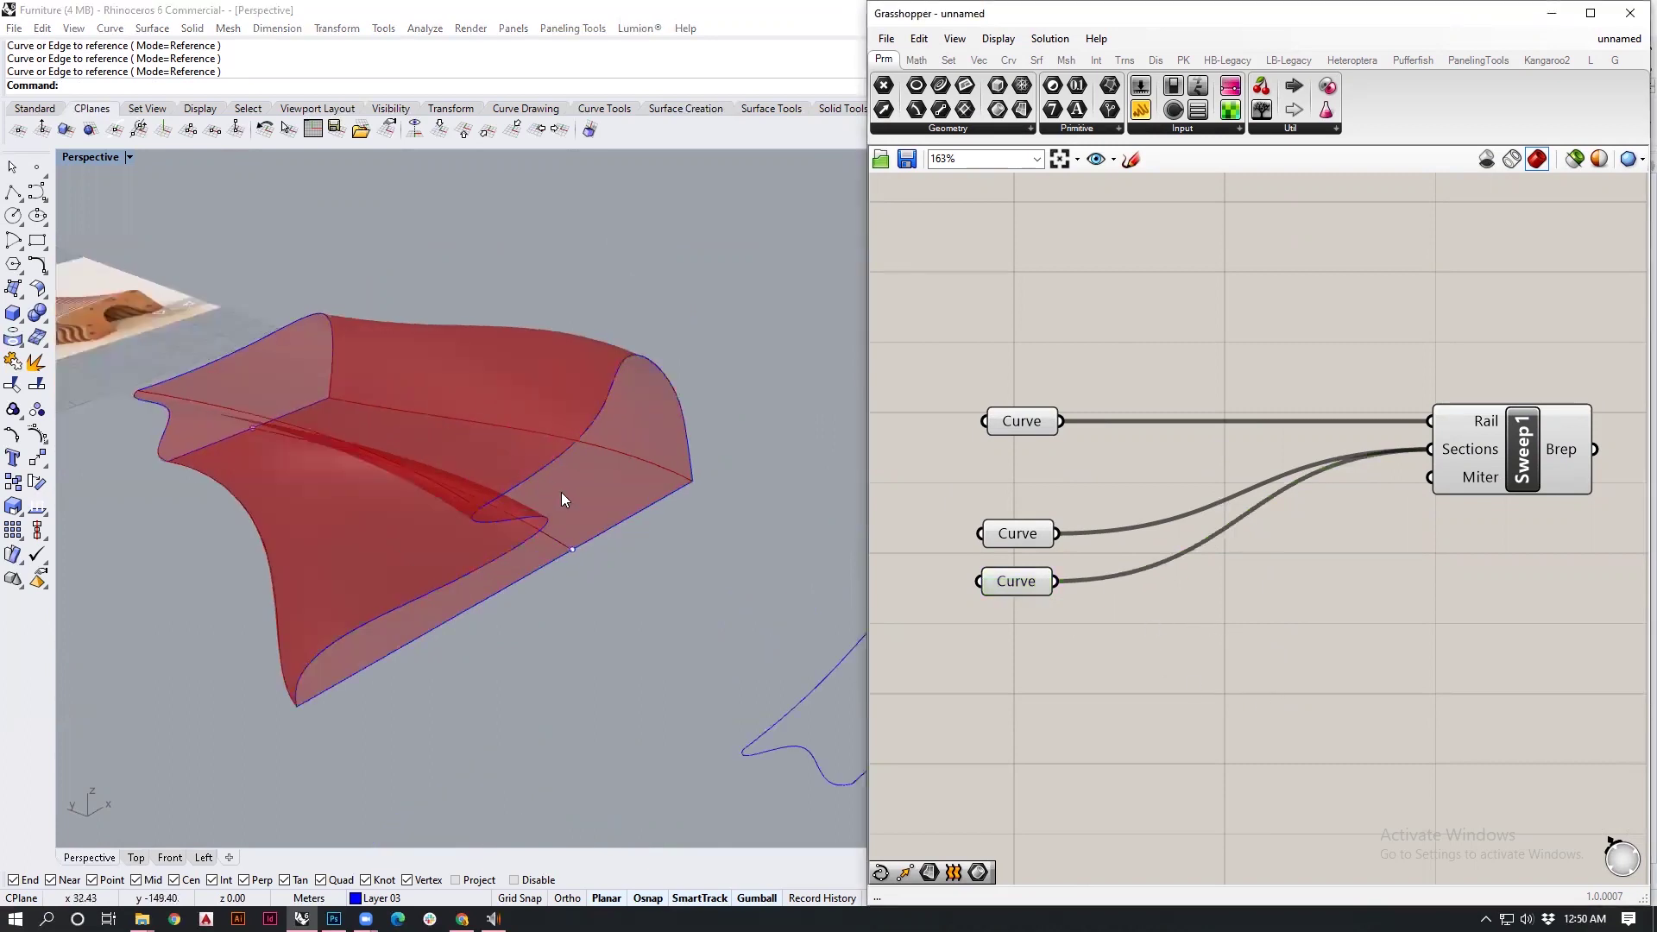
left_click(566, 452)
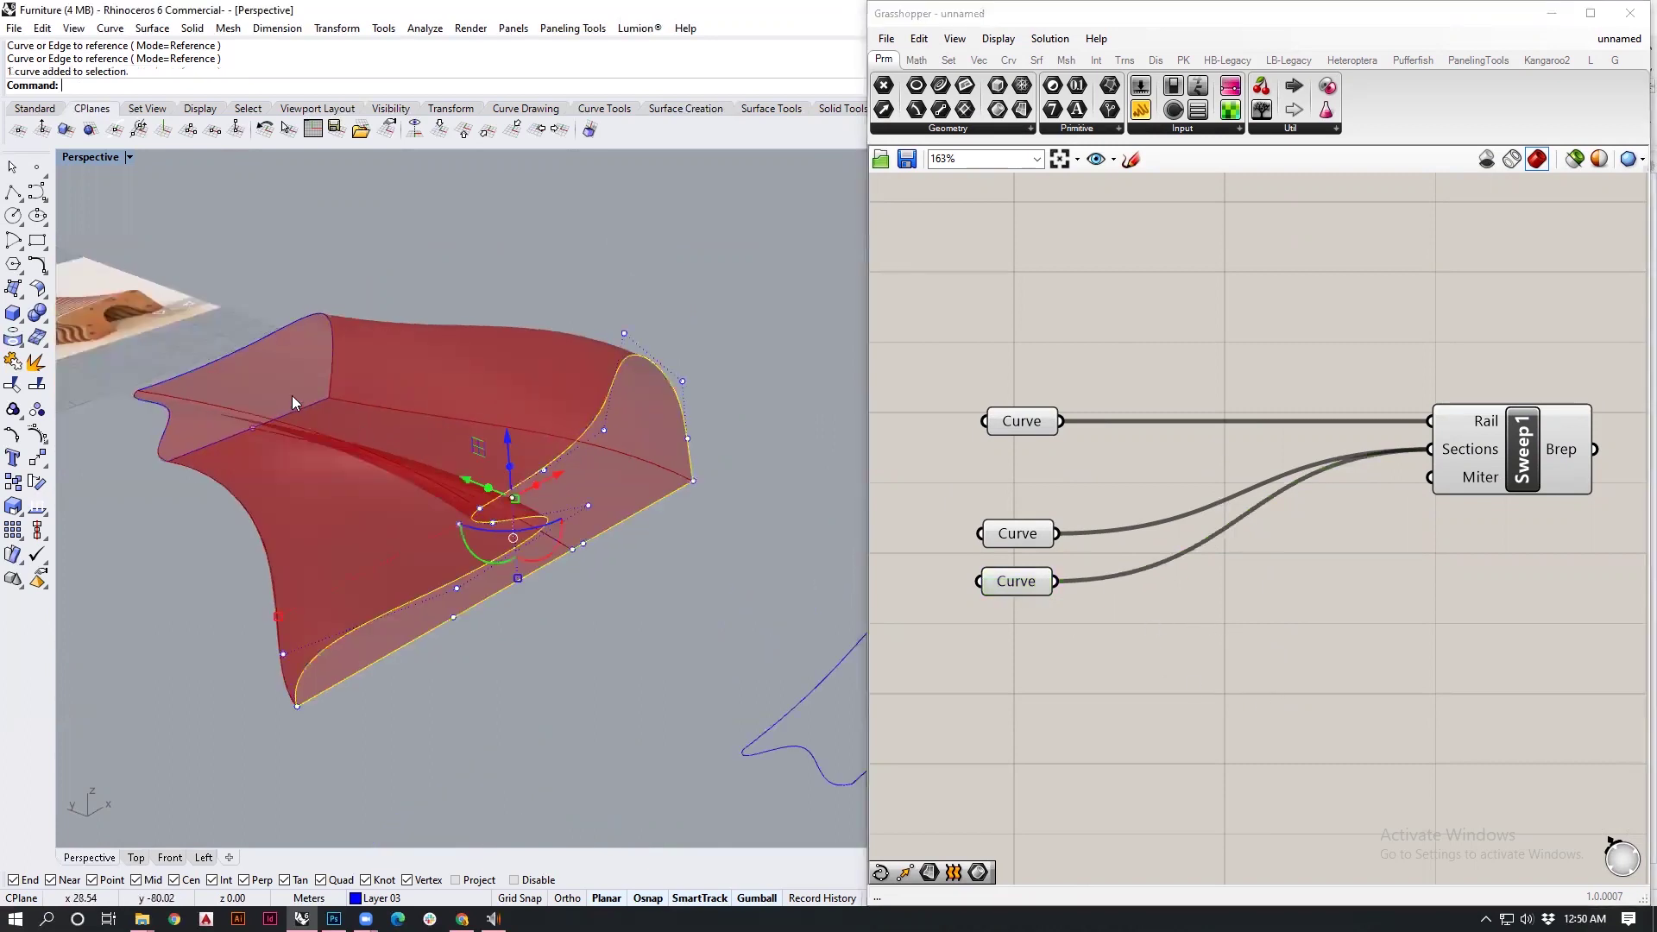
double_click(91, 157)
scroll(451, 678, "up", 9)
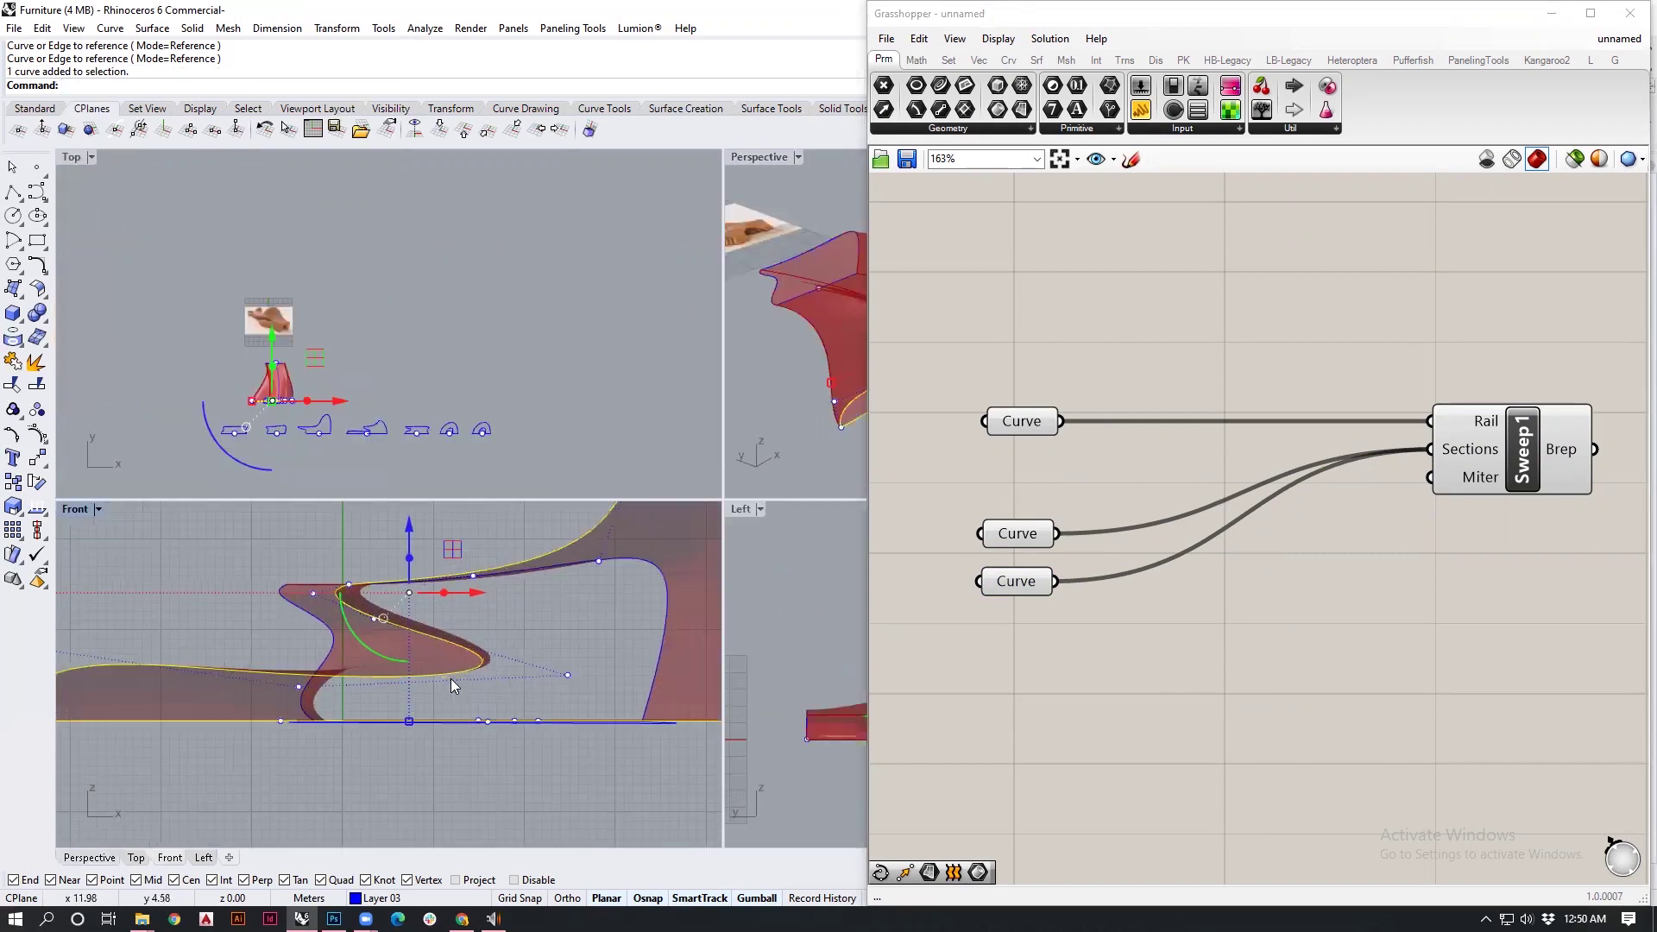
Step: Move the control point of the large profile's fold away from the backrest in the Front view, and enlarge the Perspective viewport
left_click_drag(554, 609, 627, 702)
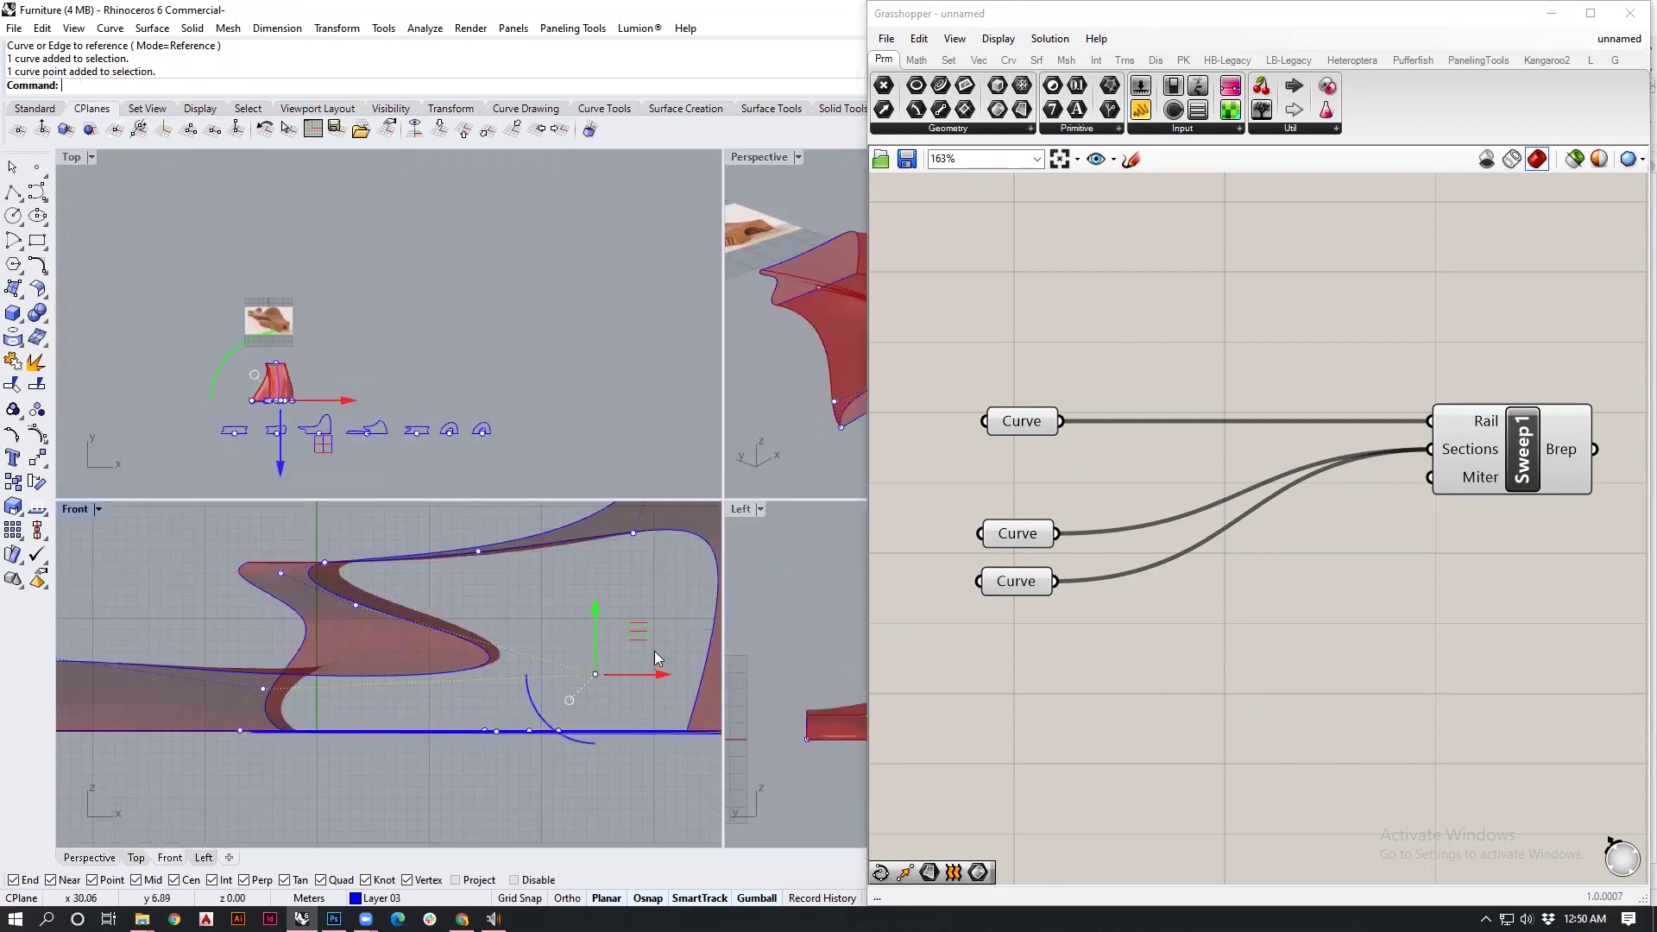
left_click_drag(643, 633, 430, 627)
left_click_drag(725, 198, 220, 206)
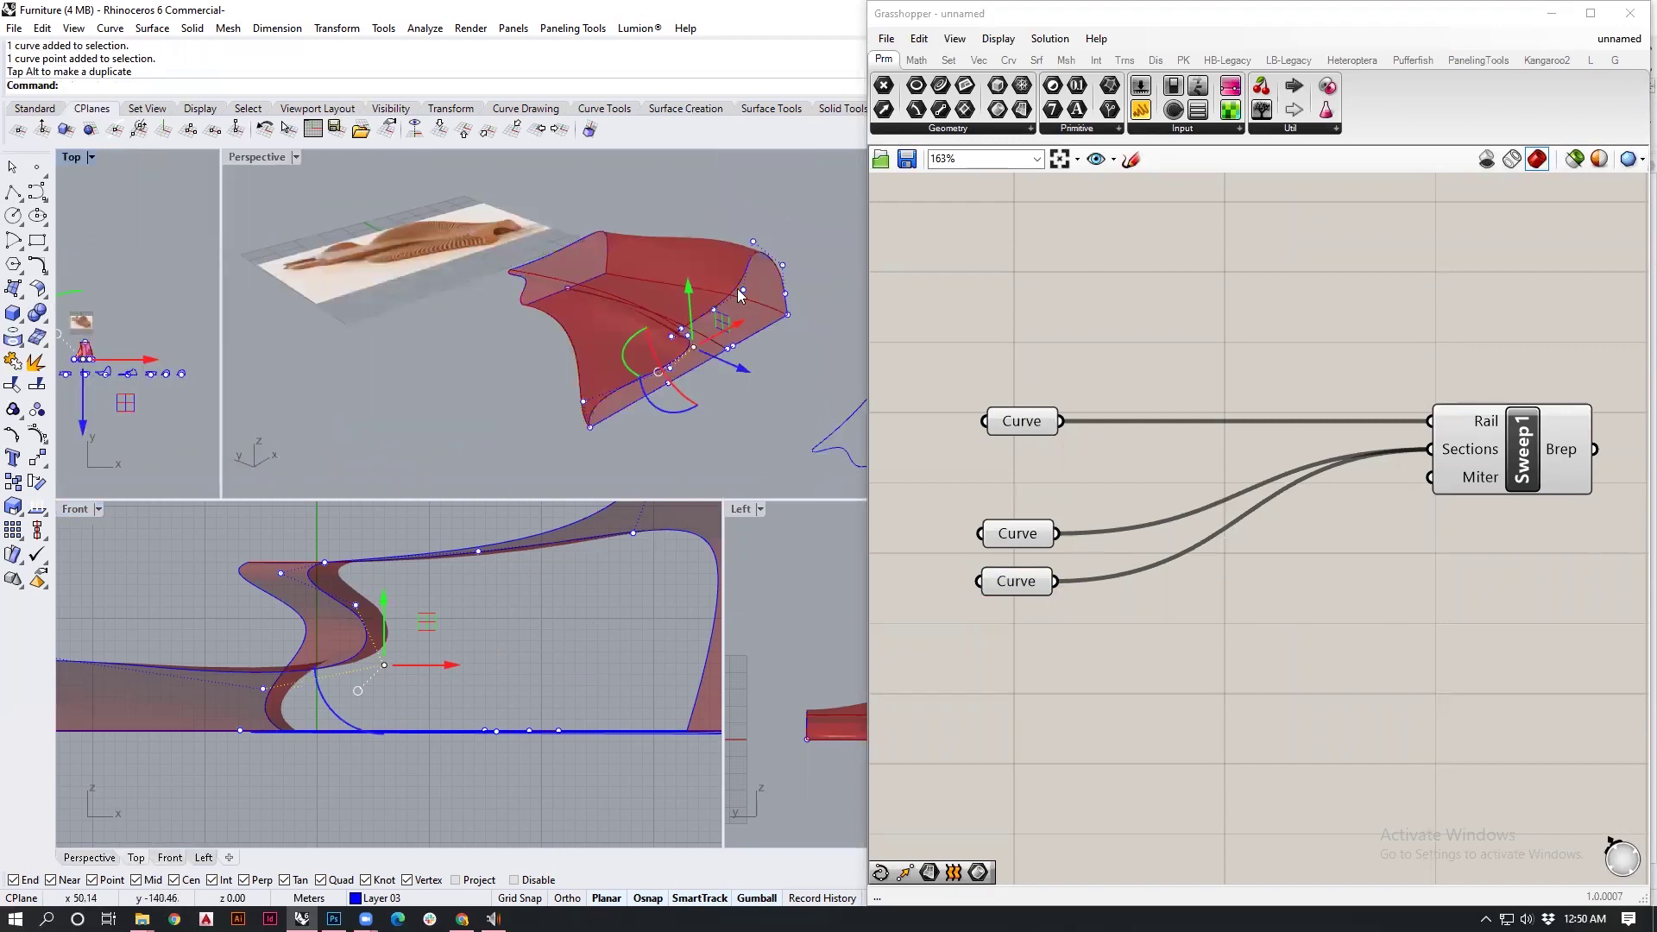
scroll(741, 293, "up", 4)
scroll(700, 419, "down", 3)
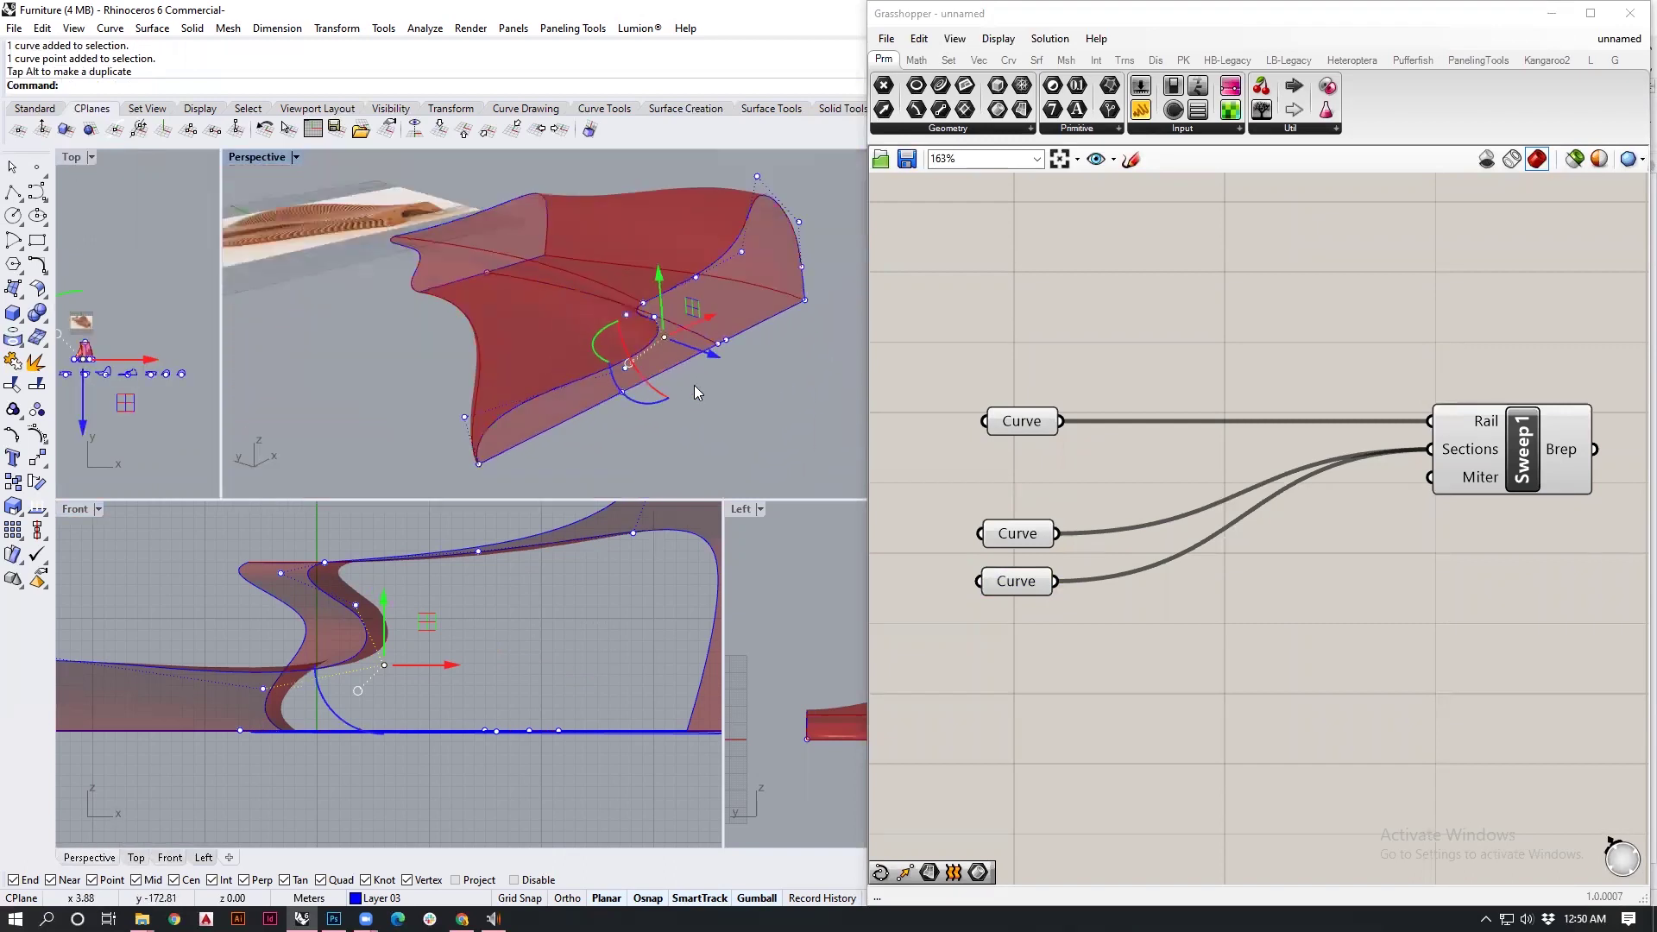
Step: Move the fold's control point back toward the backrest in the Front view to deepen the fold
right_click_drag(488, 670, 463, 682)
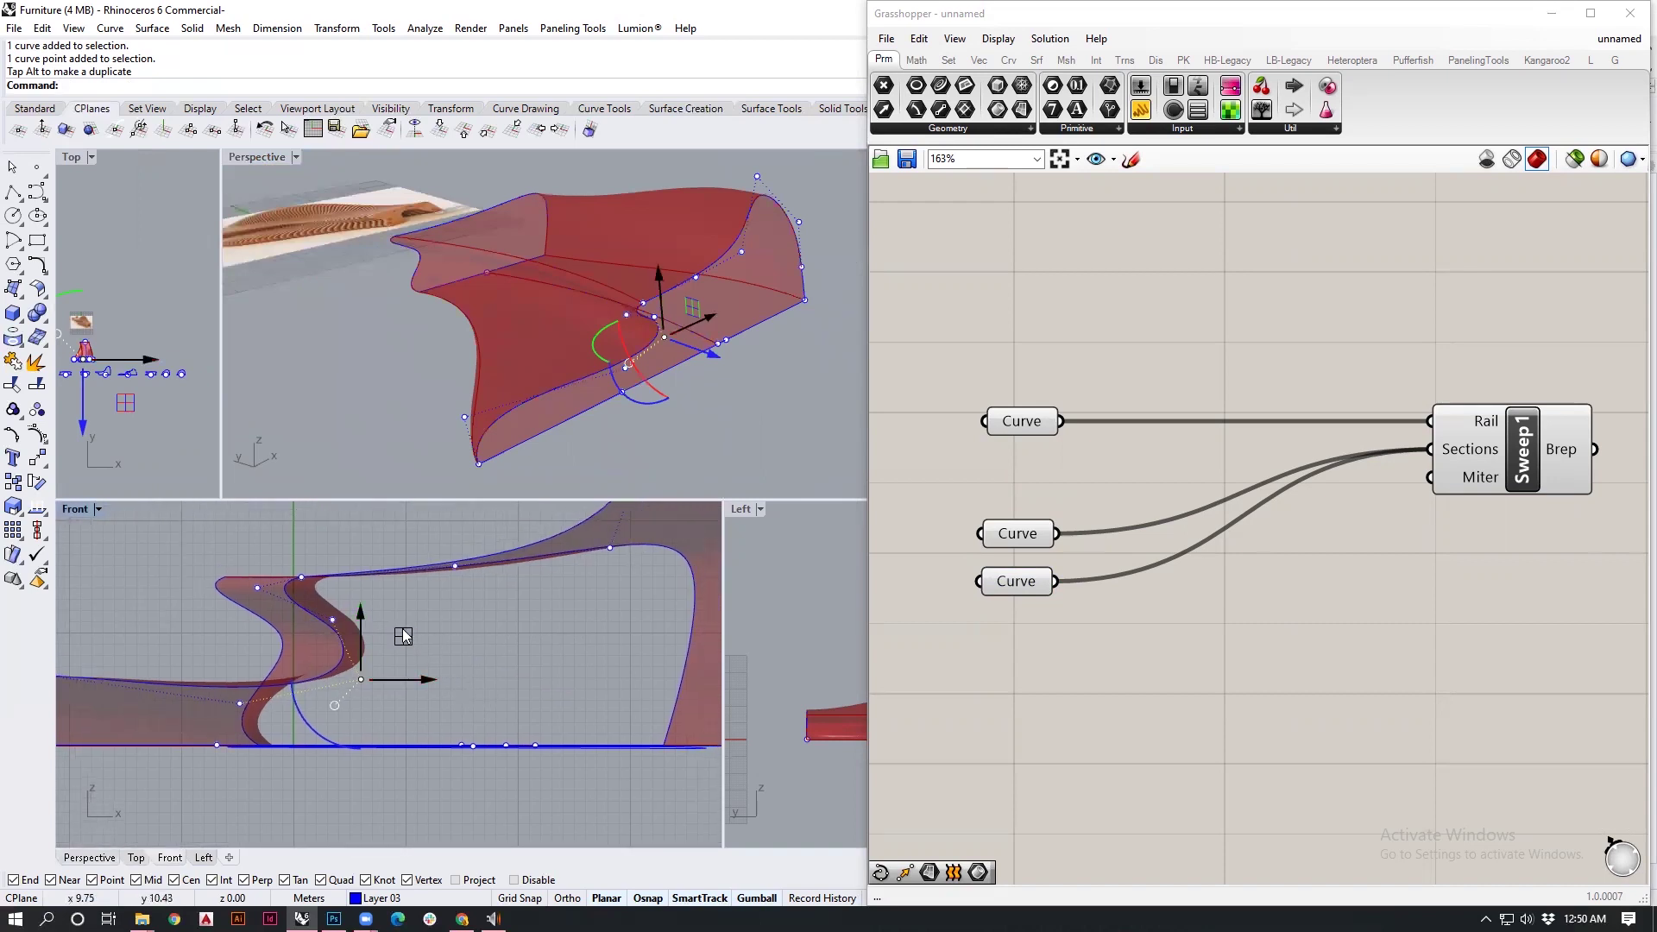
left_click_drag(405, 633, 569, 634)
scroll(669, 330, "up", 6)
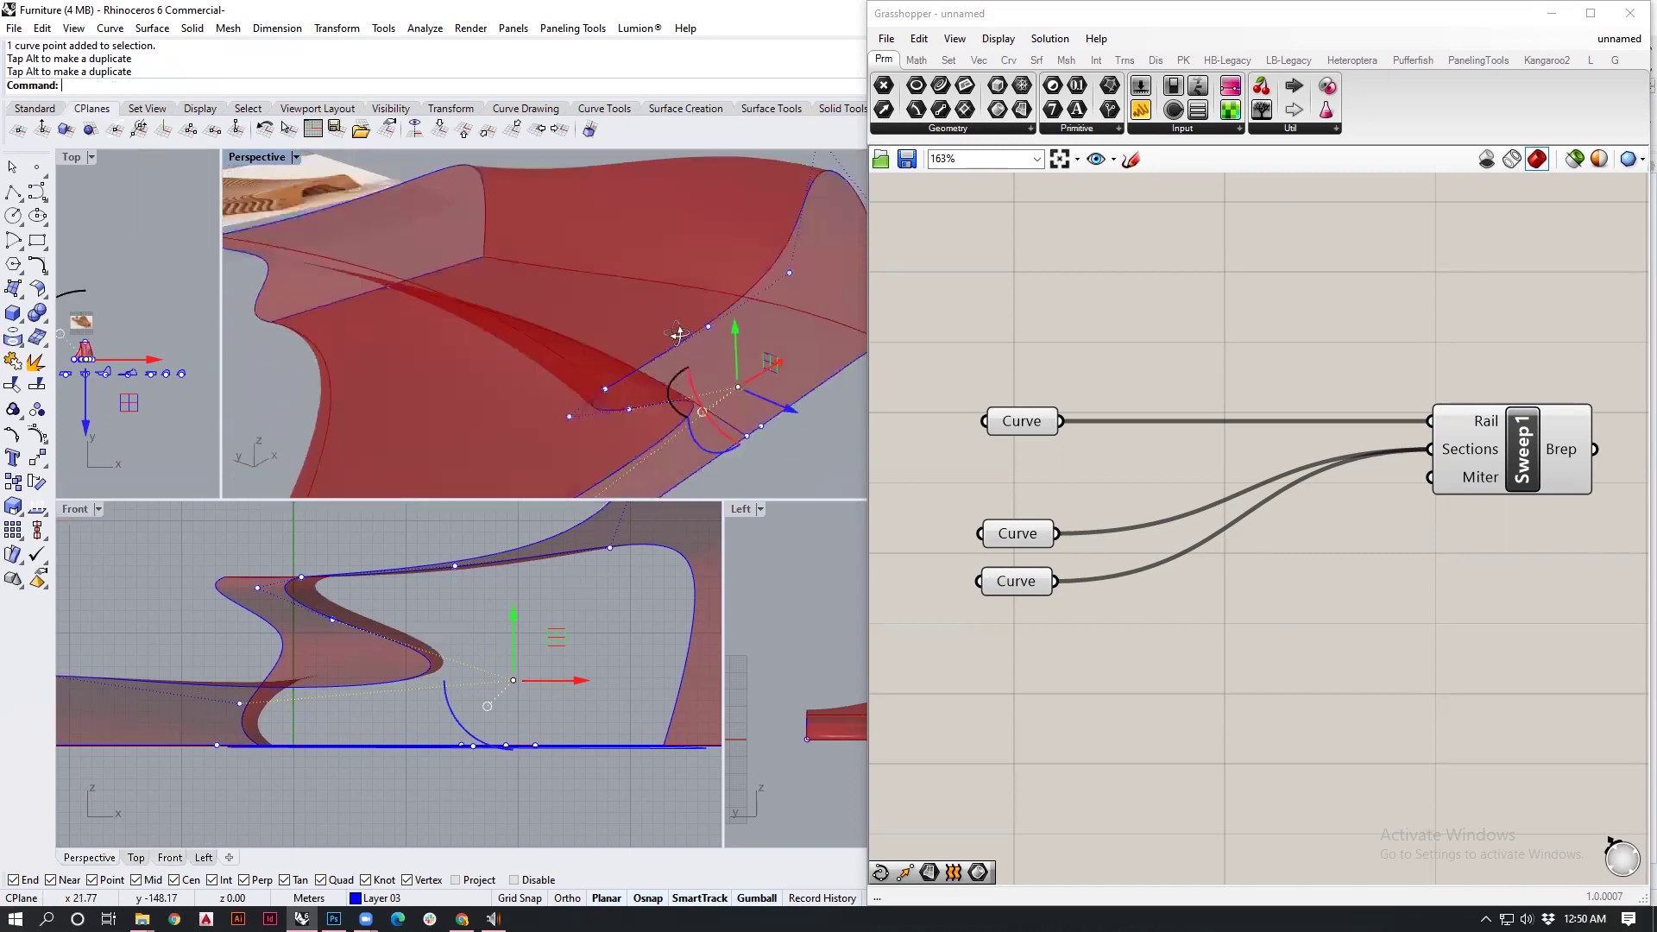
scroll(438, 631, "down", 2)
right_click_drag(487, 580, 412, 644)
scroll(579, 328, "down", 6)
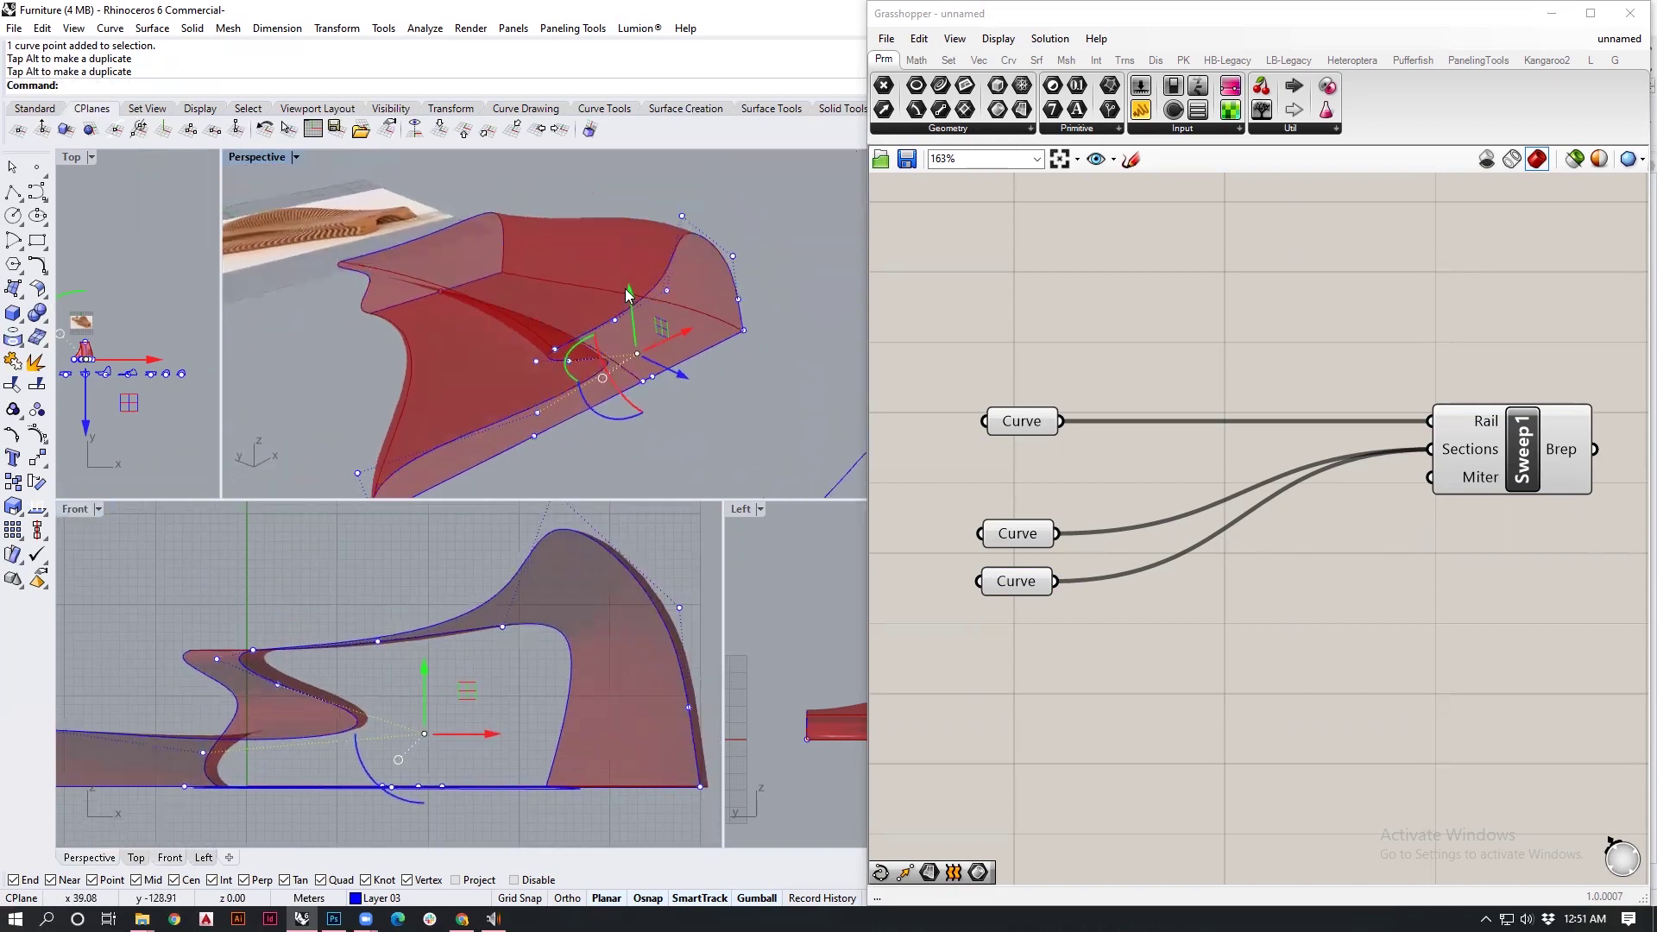
Step: Shift the control point on the large profile's upper seat edge toward the backrest in the Front view
scroll(337, 601, "up", 1)
left_click_drag(337, 593, 397, 660)
left_click(692, 245)
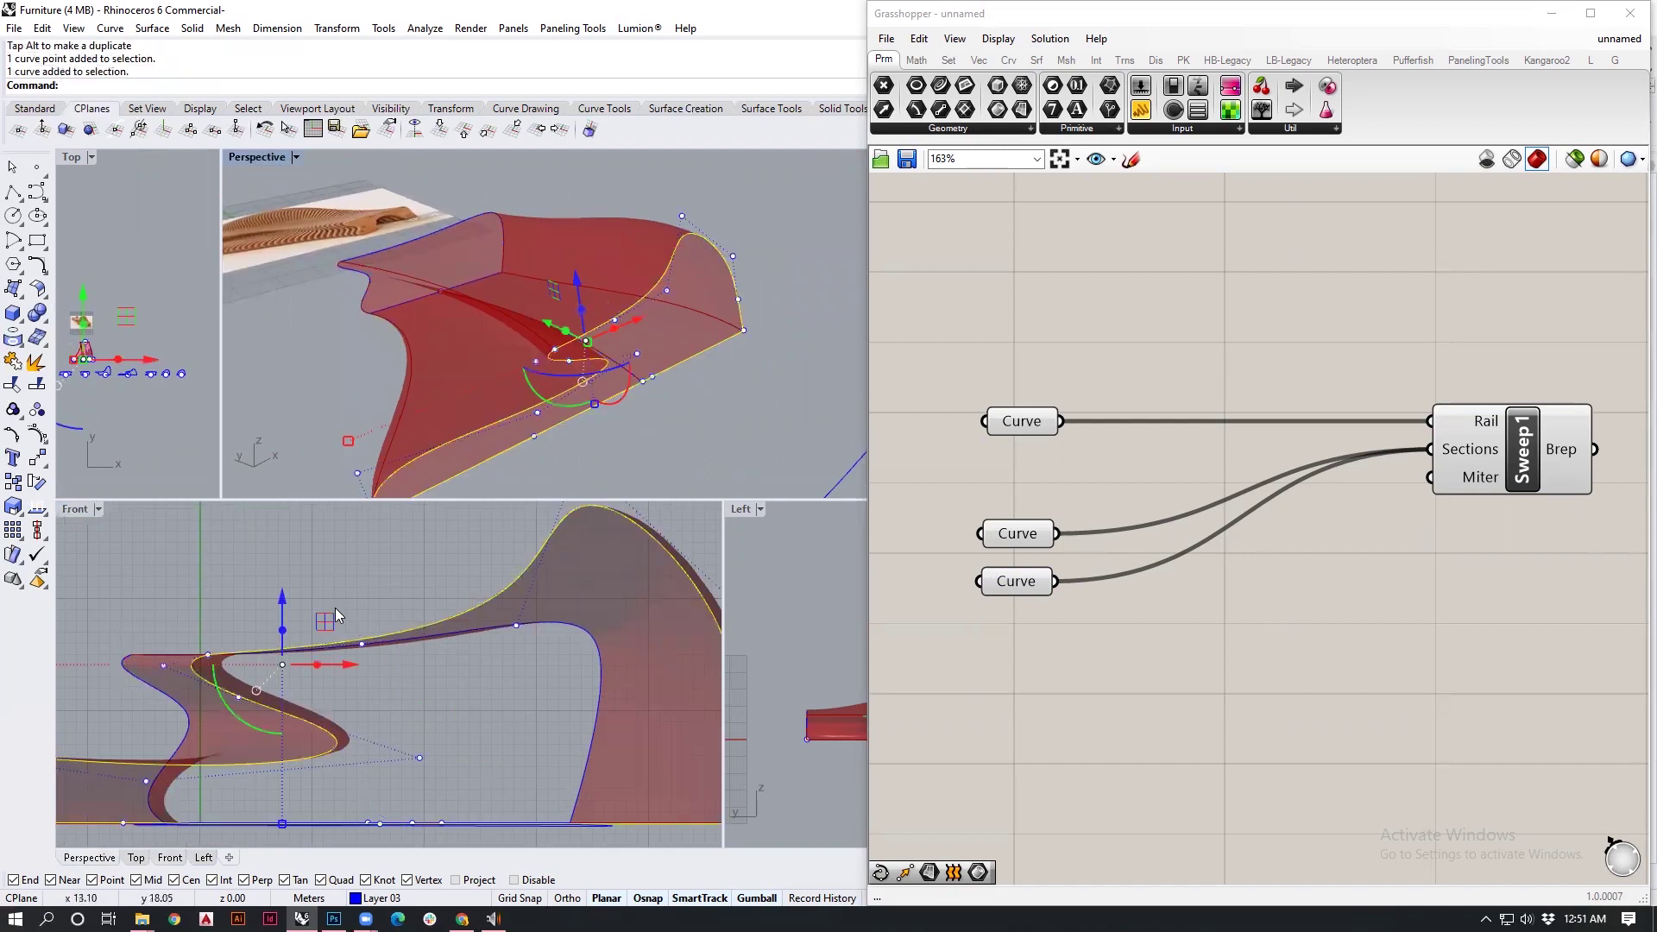
left_click_drag(325, 595, 416, 674)
left_click_drag(413, 604, 723, 300)
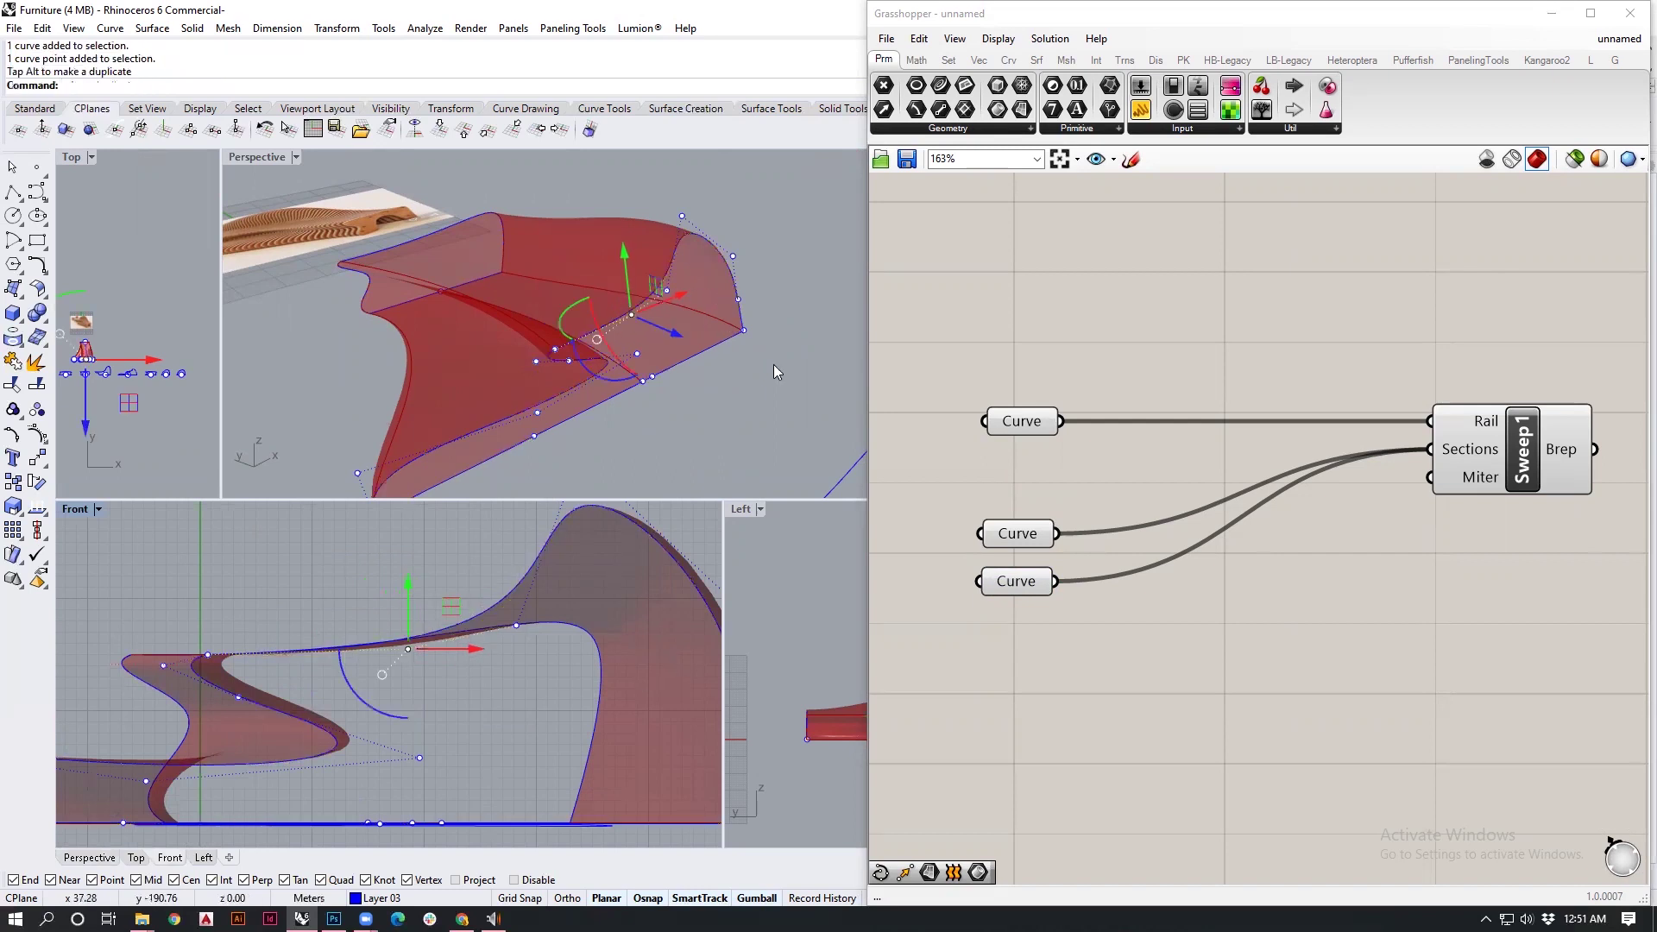
Step: Select the smaller section profile and raise the control point at its backrest peak in the Front view
left_click(419, 252)
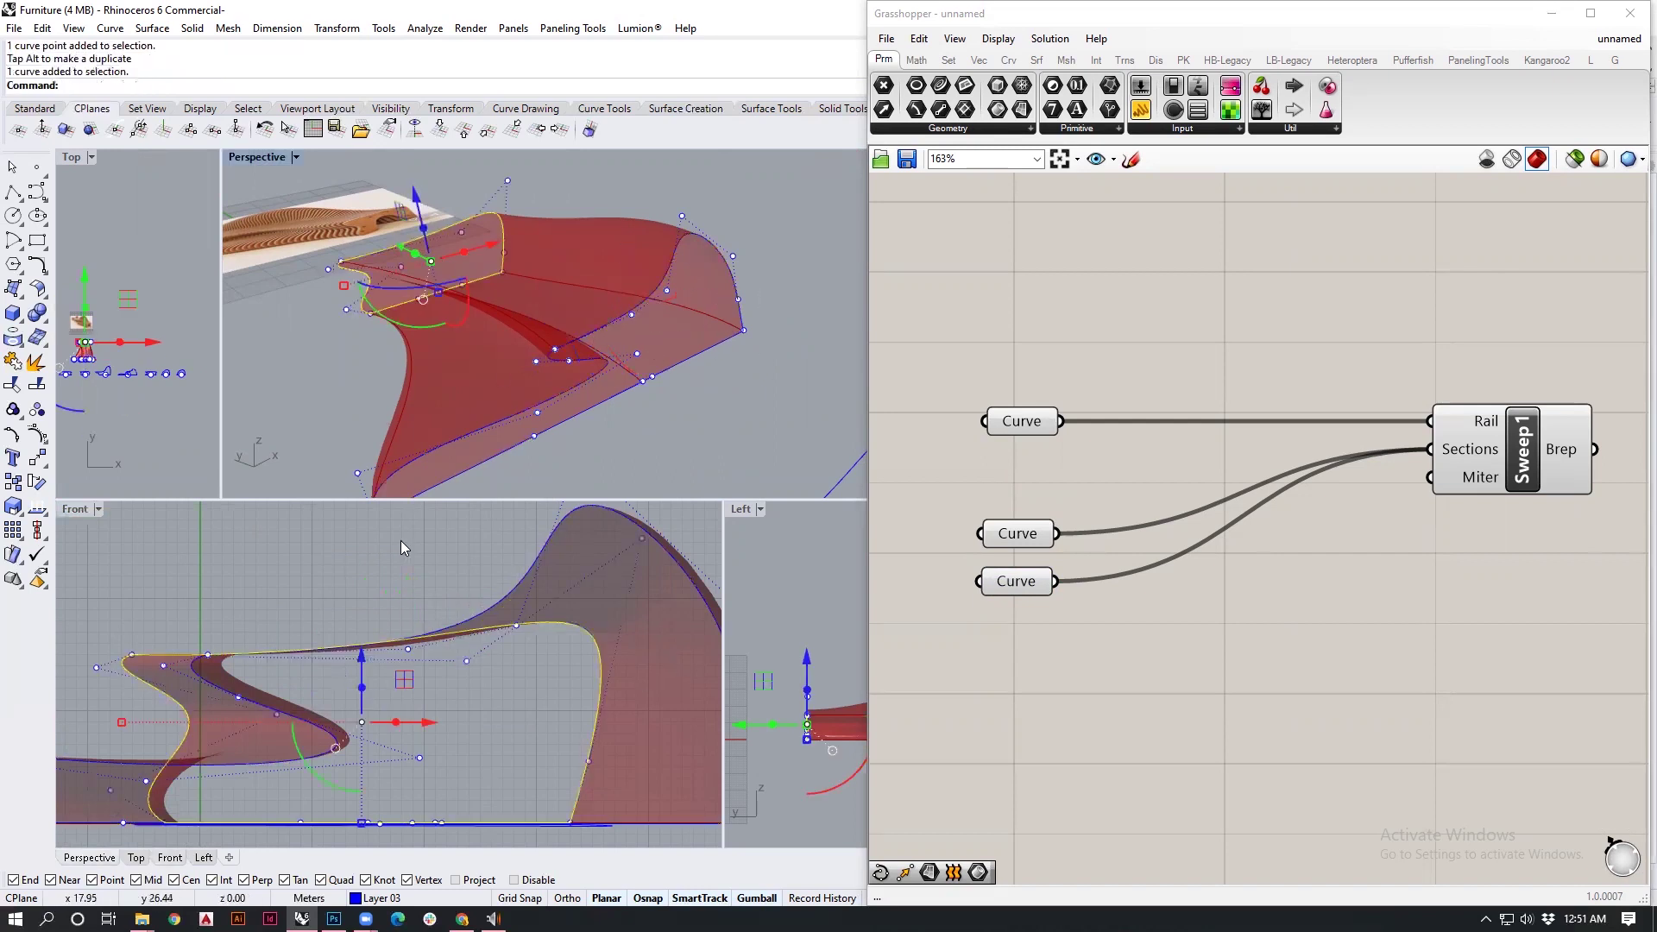
scroll(487, 658, "down", 3)
scroll(568, 673, "up", 5)
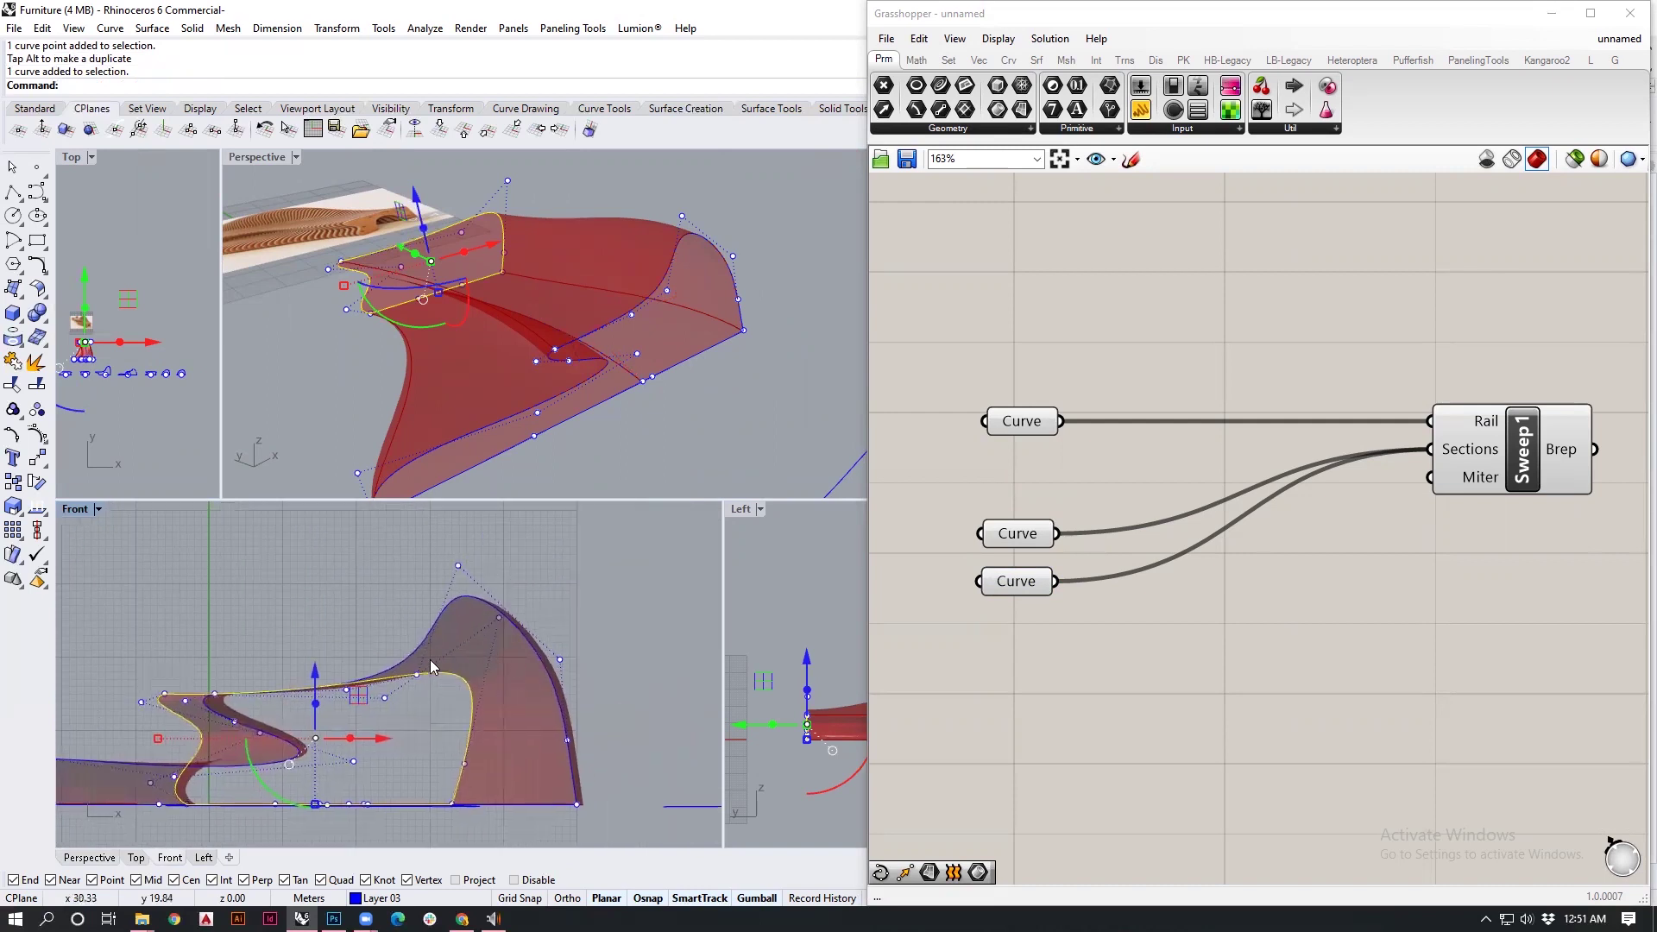
right_click_drag(459, 701, 363, 756)
left_click_drag(292, 550, 519, 651)
left_click(431, 236)
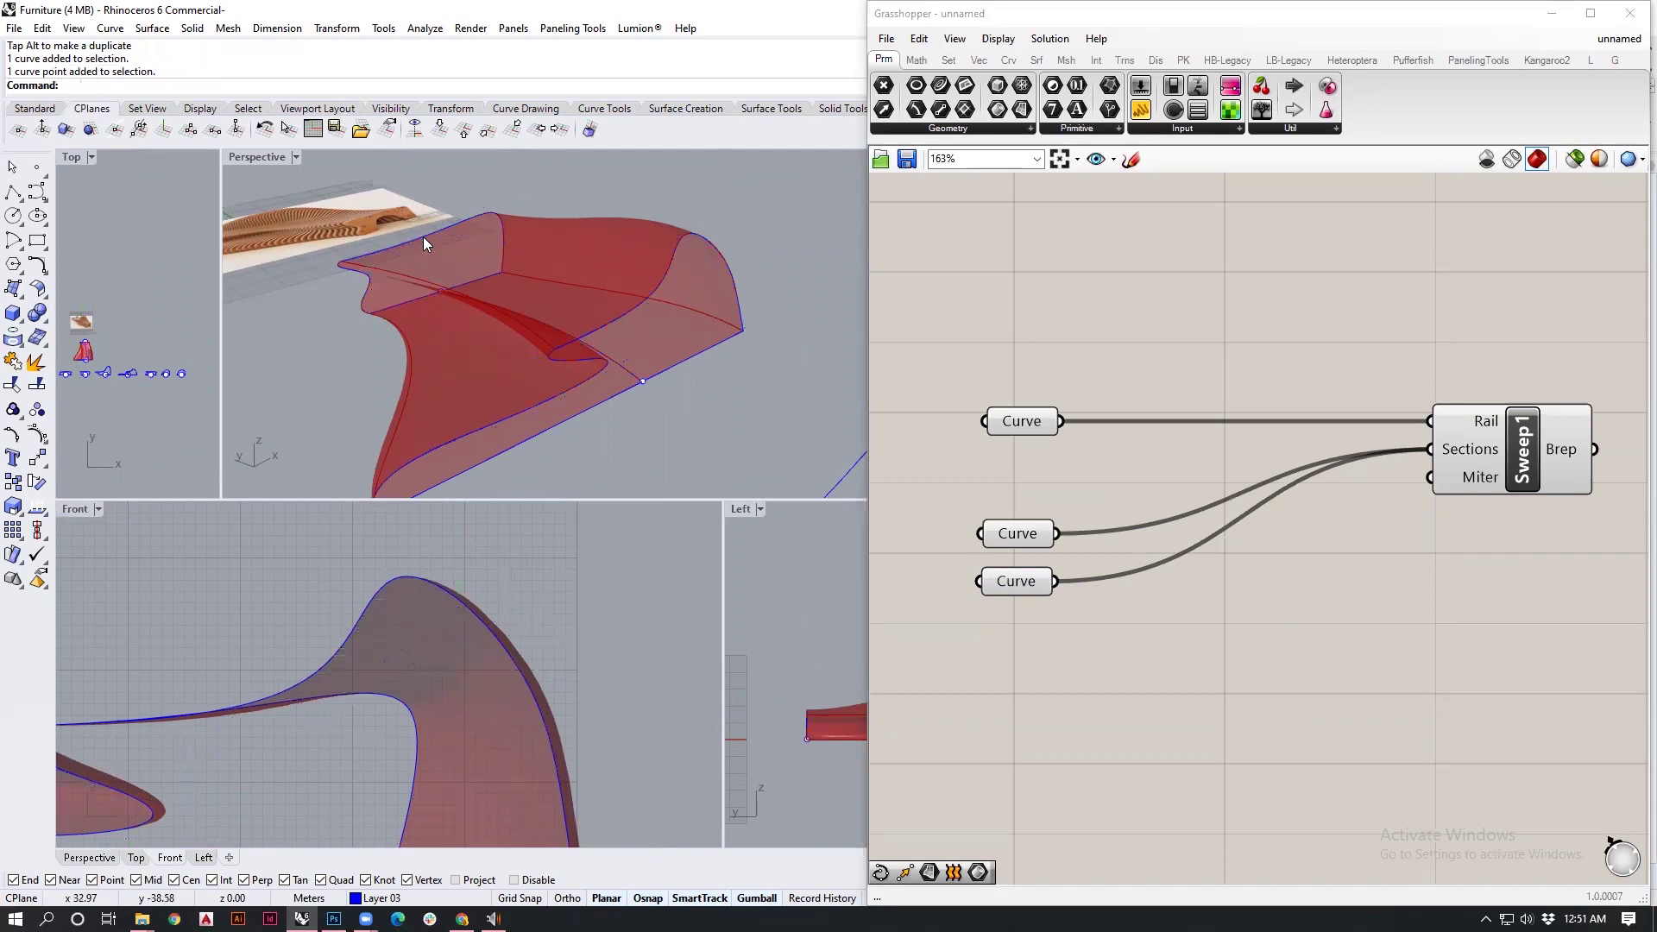
scroll(478, 636, "up", 2)
left_click_drag(277, 562, 573, 647)
scroll(573, 648, "down", 2)
left_click_drag(533, 594, 533, 515)
right_click_drag(561, 237, 518, 308)
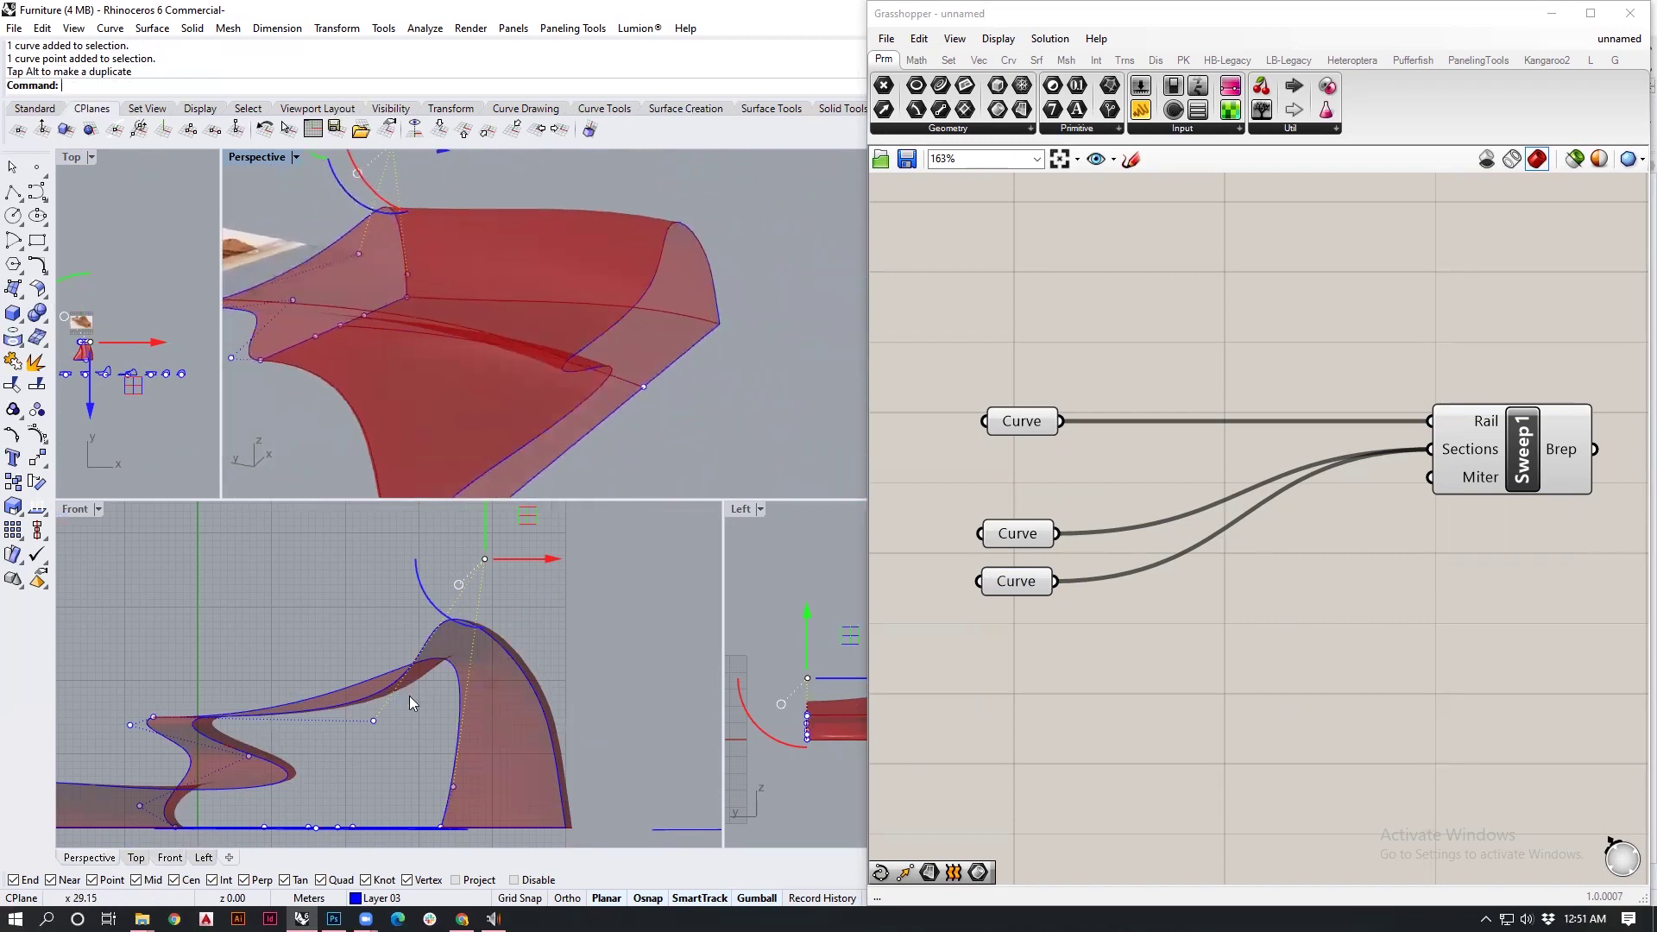
Step: Move the smaller profile's seat control point down and toward the backrest in the Front view
scroll(383, 726, "up", 2)
left_click_drag(340, 612, 430, 763)
left_click_drag(434, 674, 472, 737)
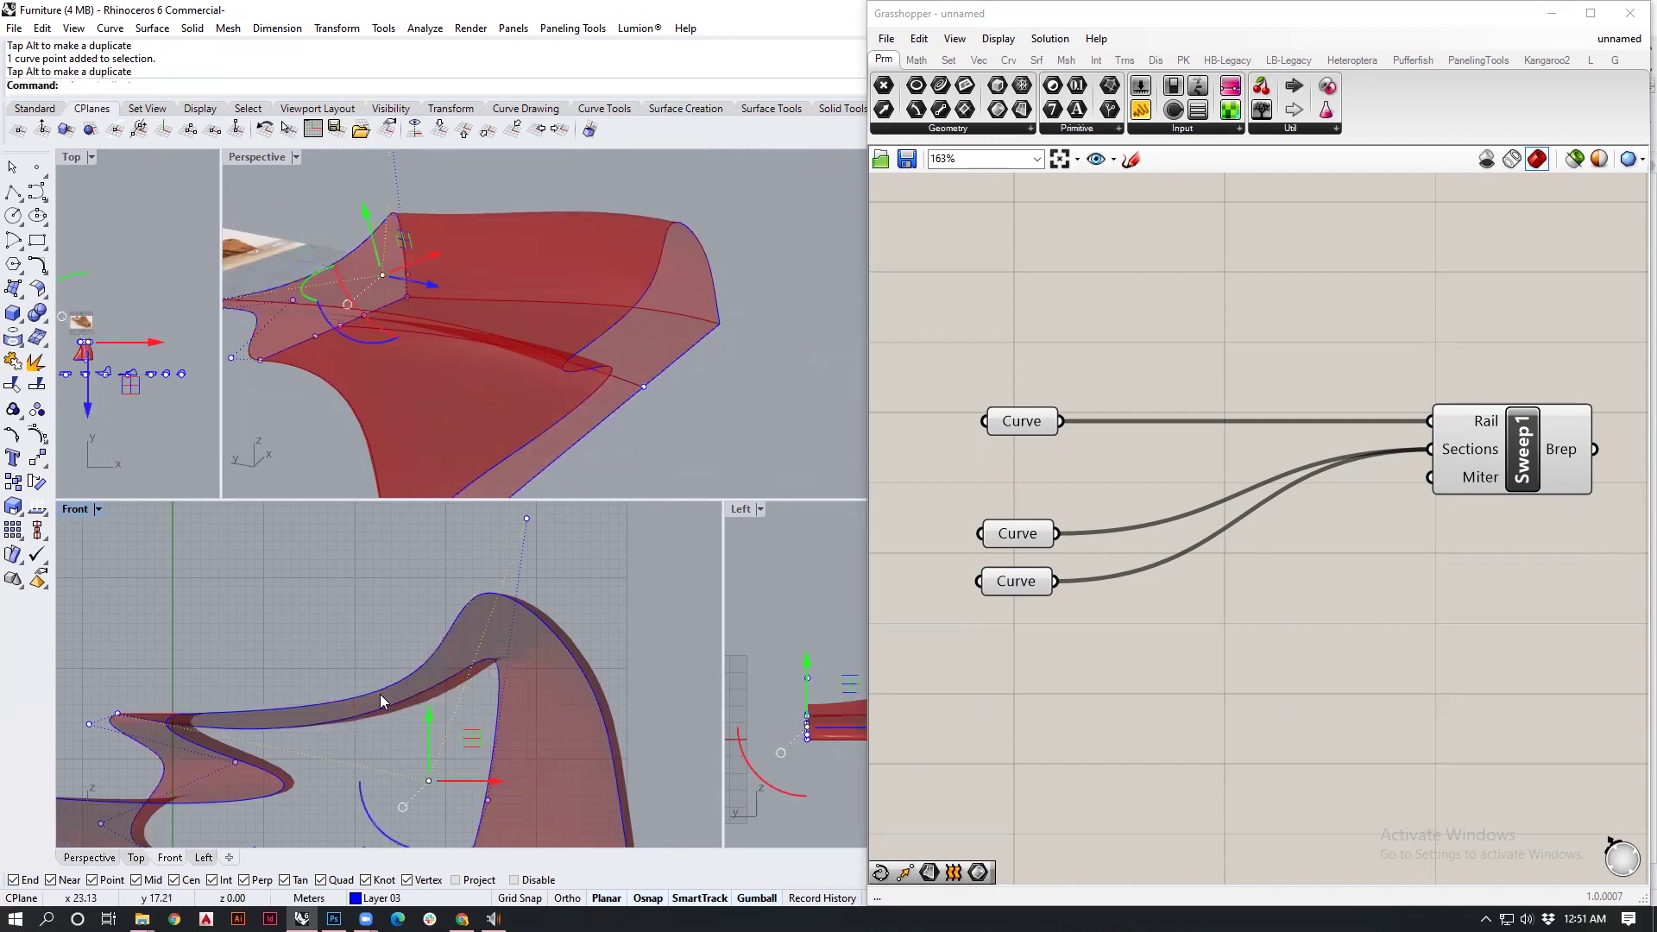
scroll(382, 700, "down", 1)
right_click_drag(494, 295, 576, 331)
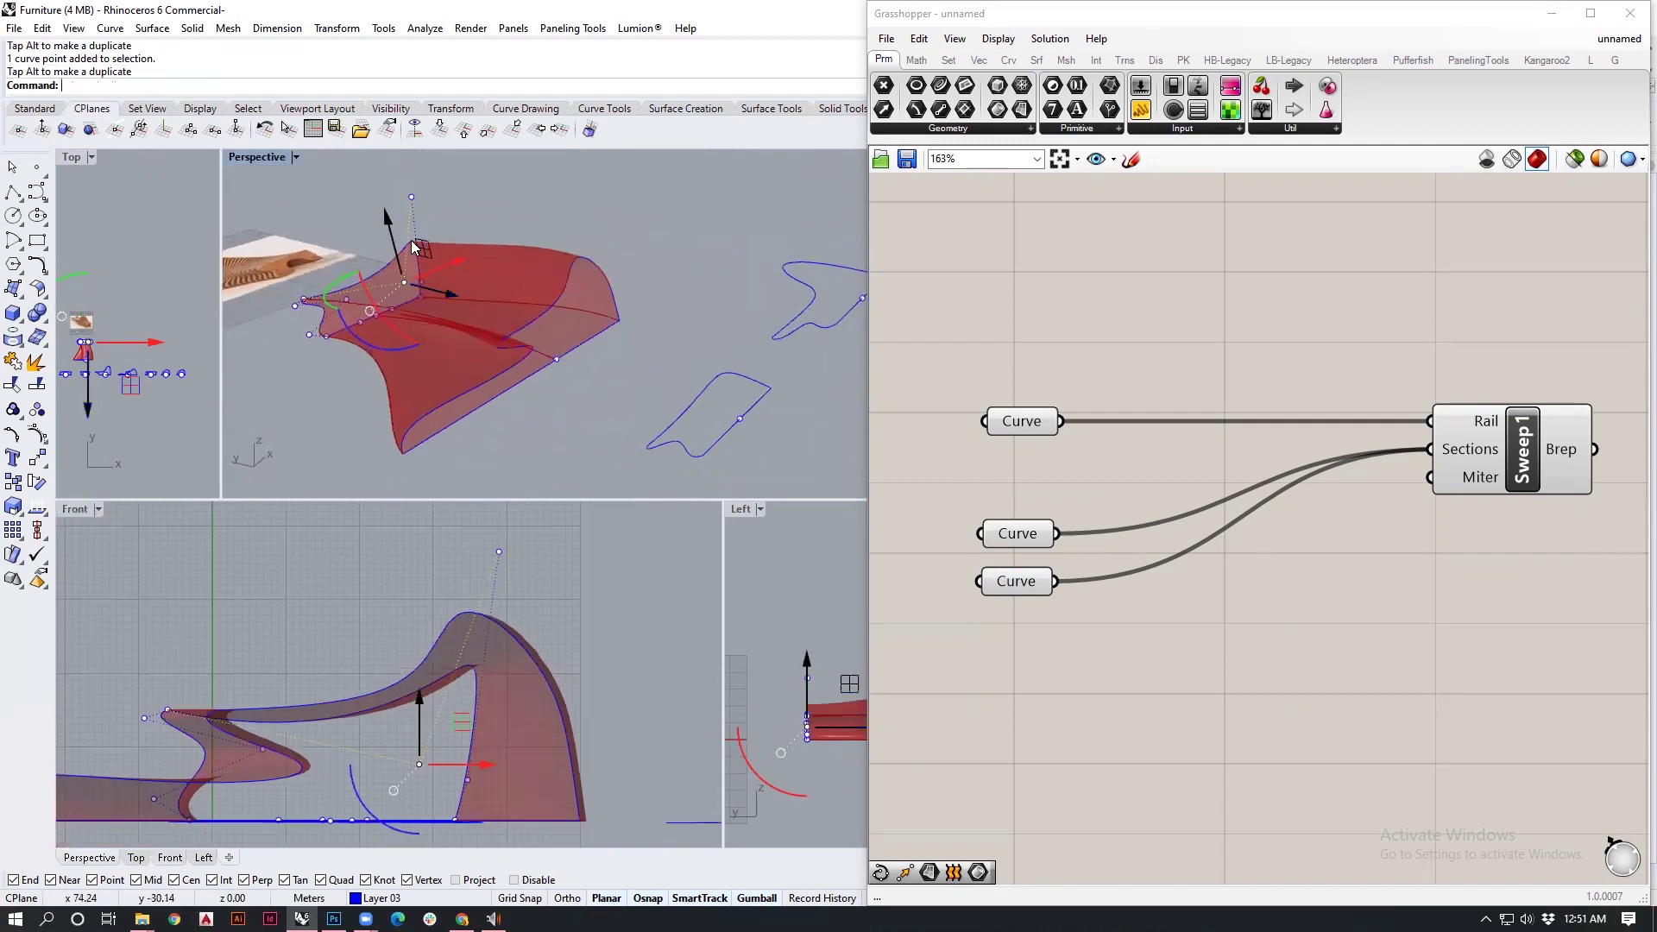
Step: Bake the Sweep1 brep into Rhino with the default bake attributes
left_click(580, 404)
right_click_drag(582, 405, 440, 335)
type("z")
key("Return")
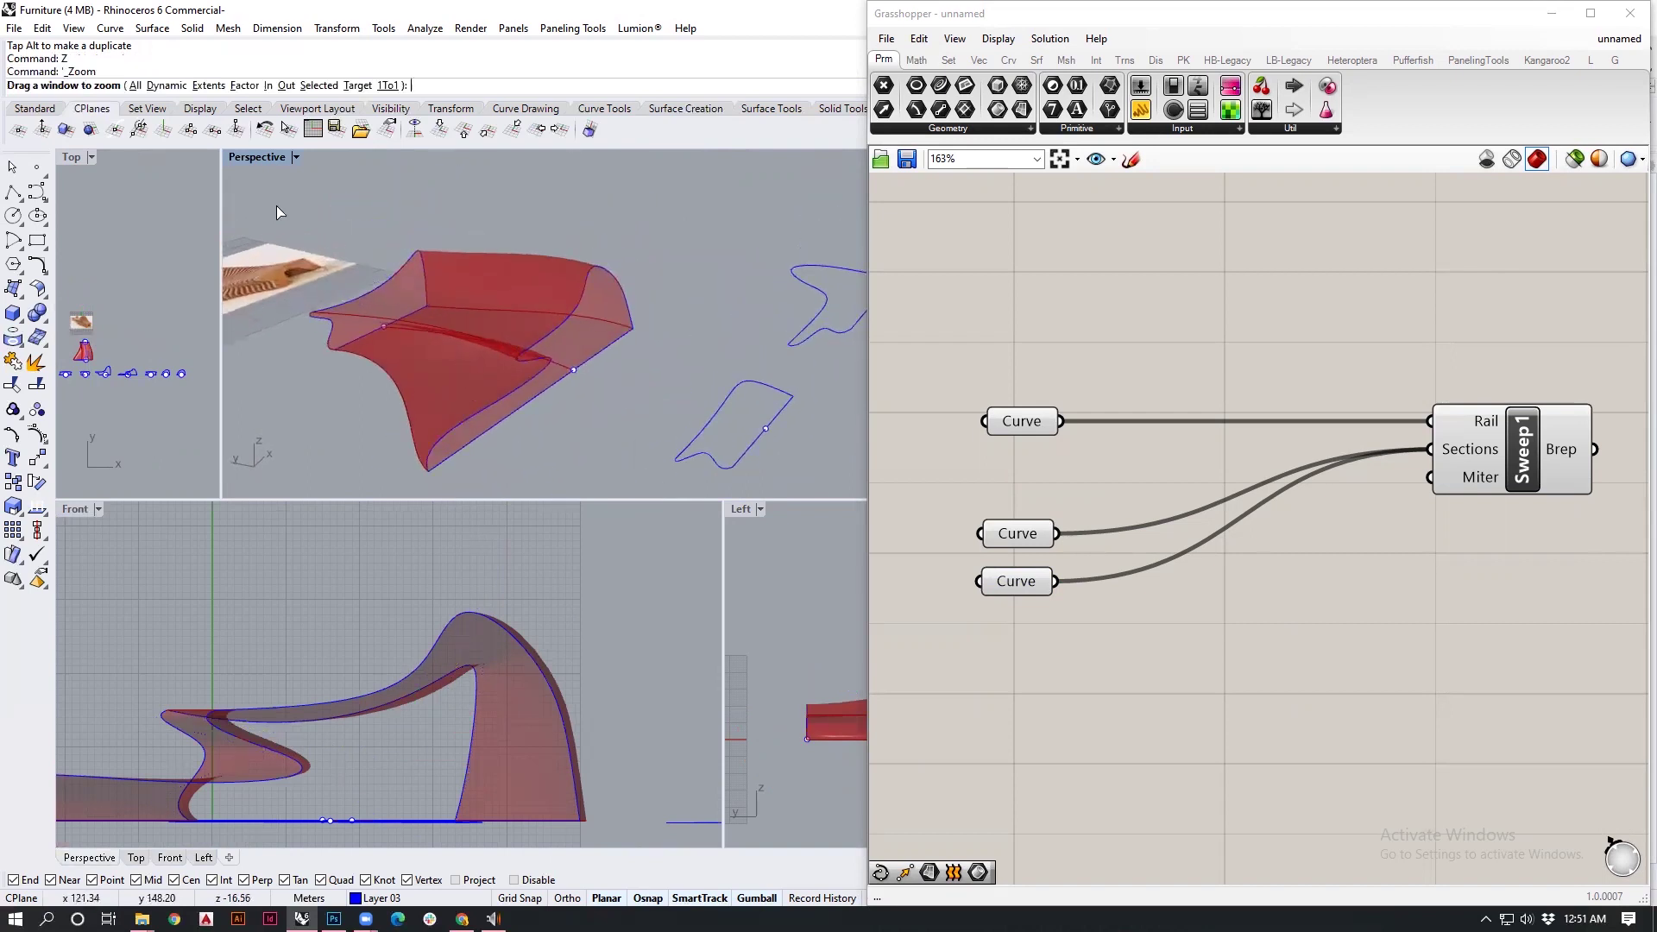
left_click_drag(313, 240, 668, 501)
right_click_drag(670, 381, 627, 295)
scroll(1301, 495, "down", 1)
left_click(1400, 456)
right_click(1425, 447)
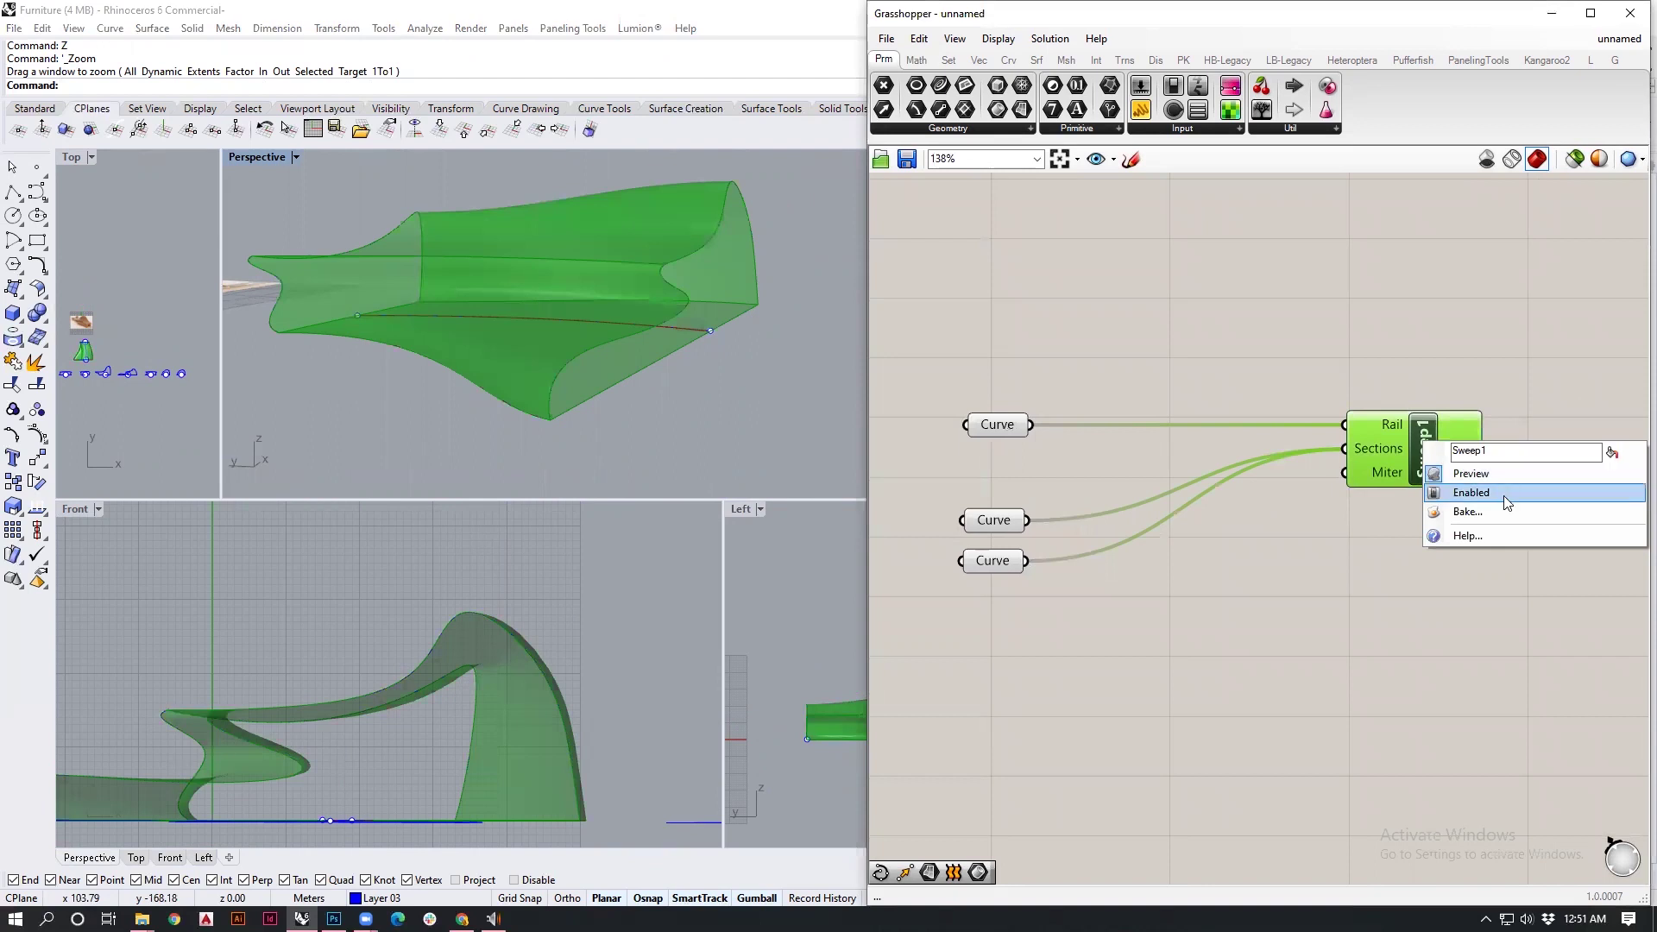
left_click(1467, 512)
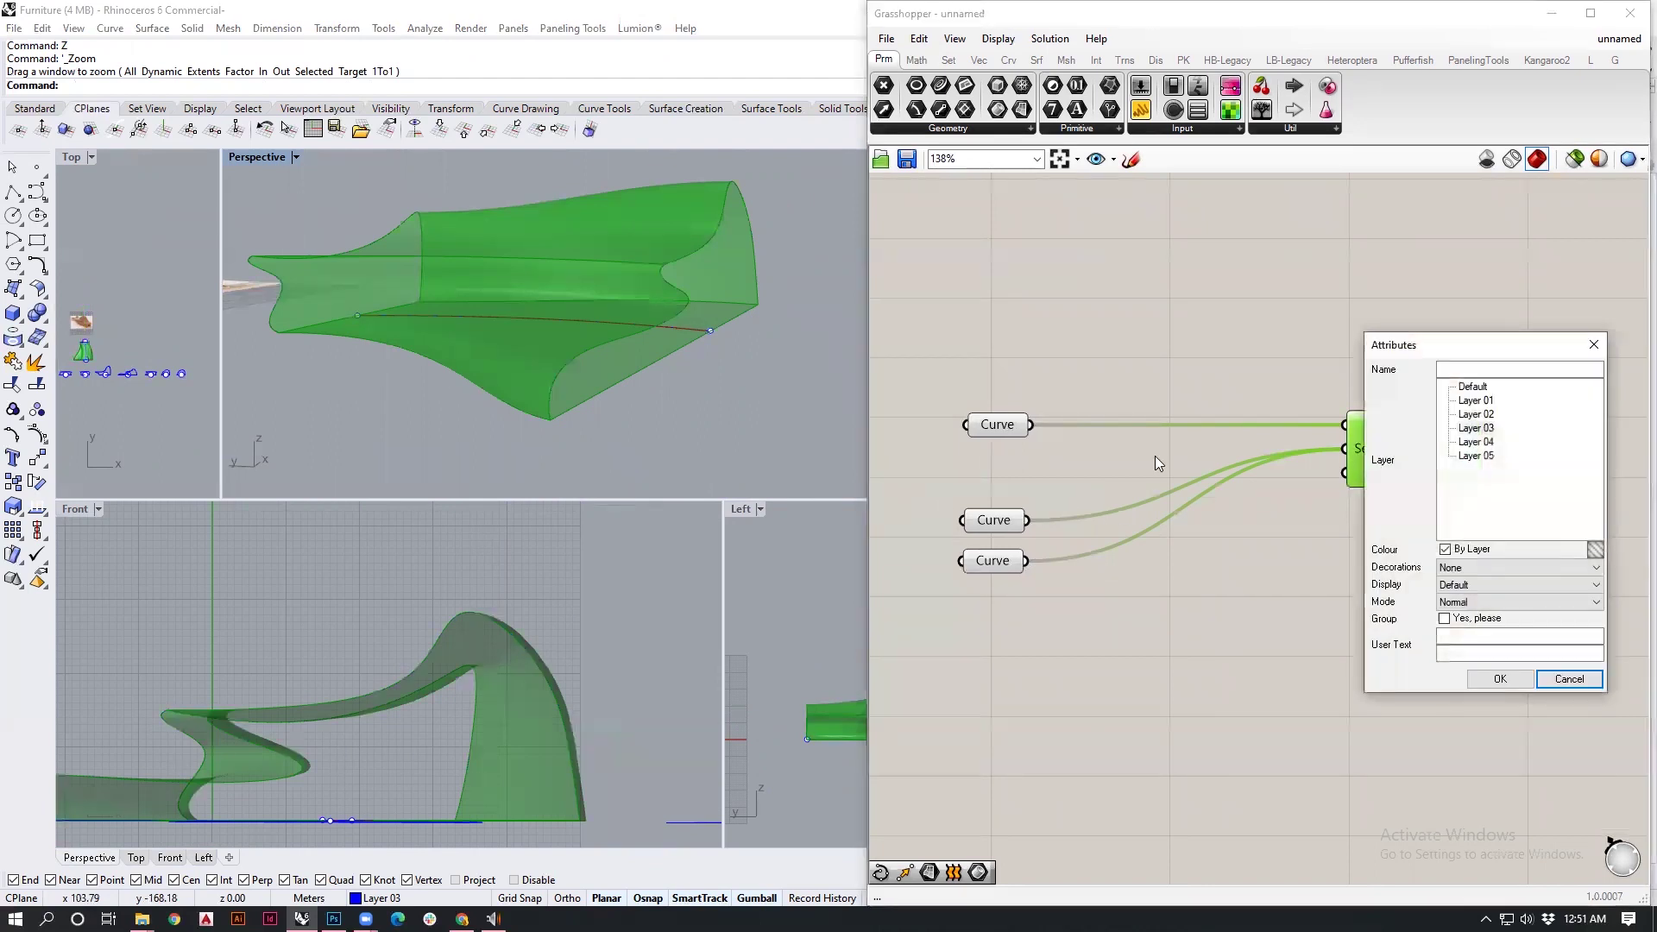
left_click(1501, 680)
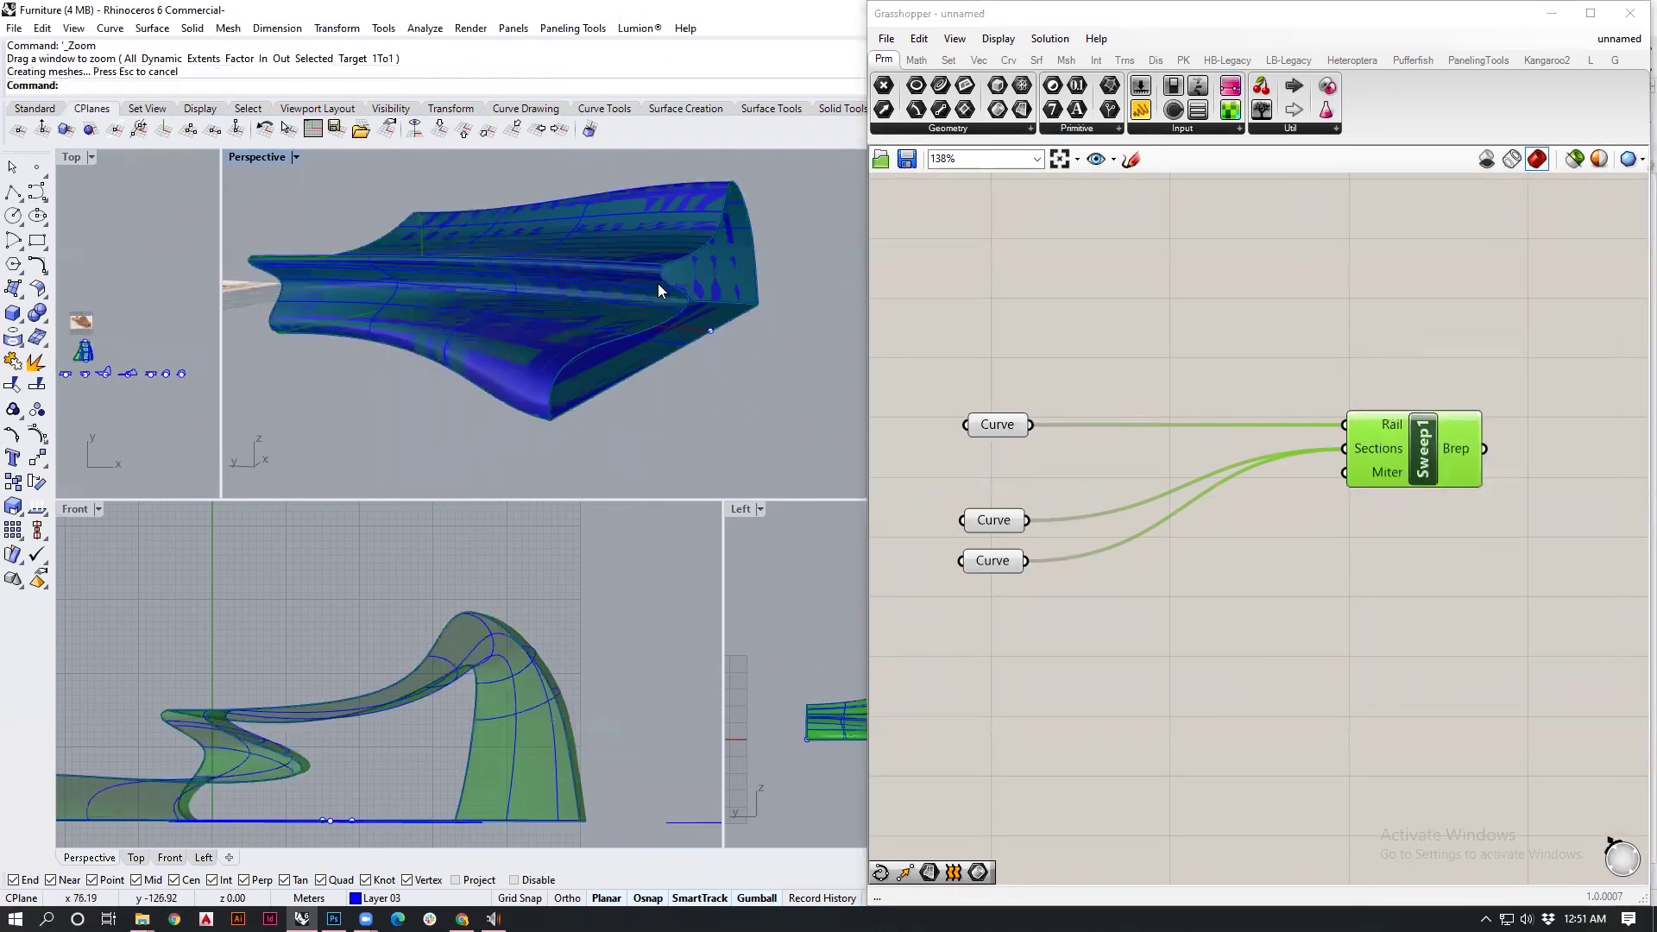
Step: Select the baked polysurface and move it to the Default layer, with the Grasshopper window minimized
scroll(658, 283, "up", 4)
scroll(467, 365, "up", 3)
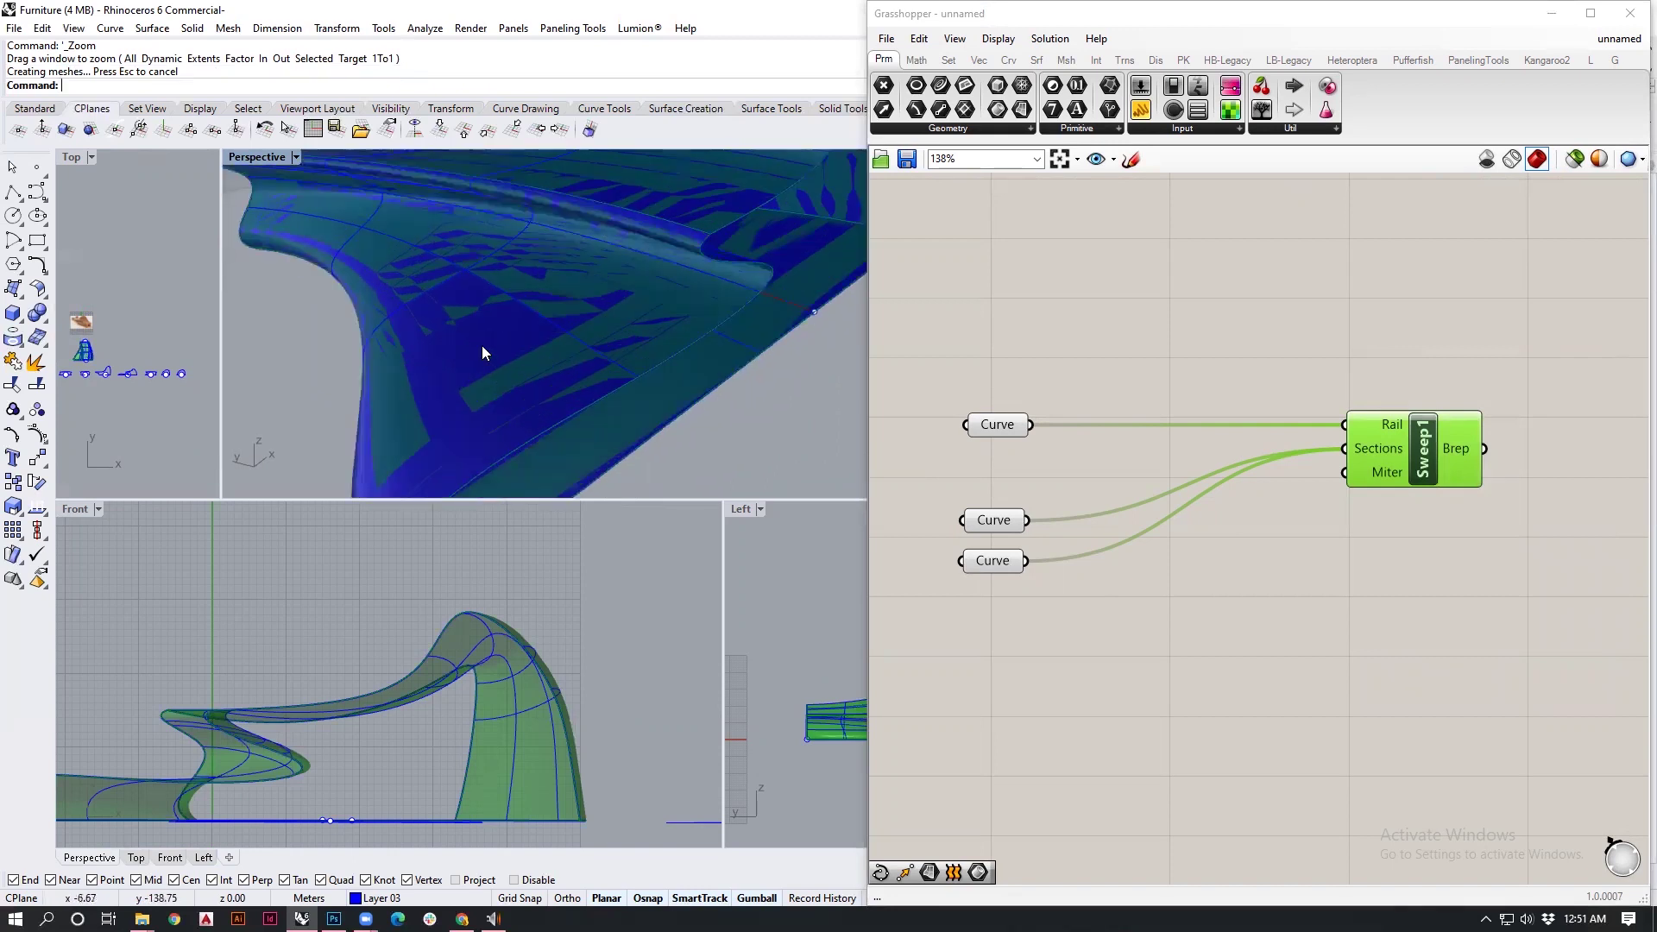
left_click(483, 345)
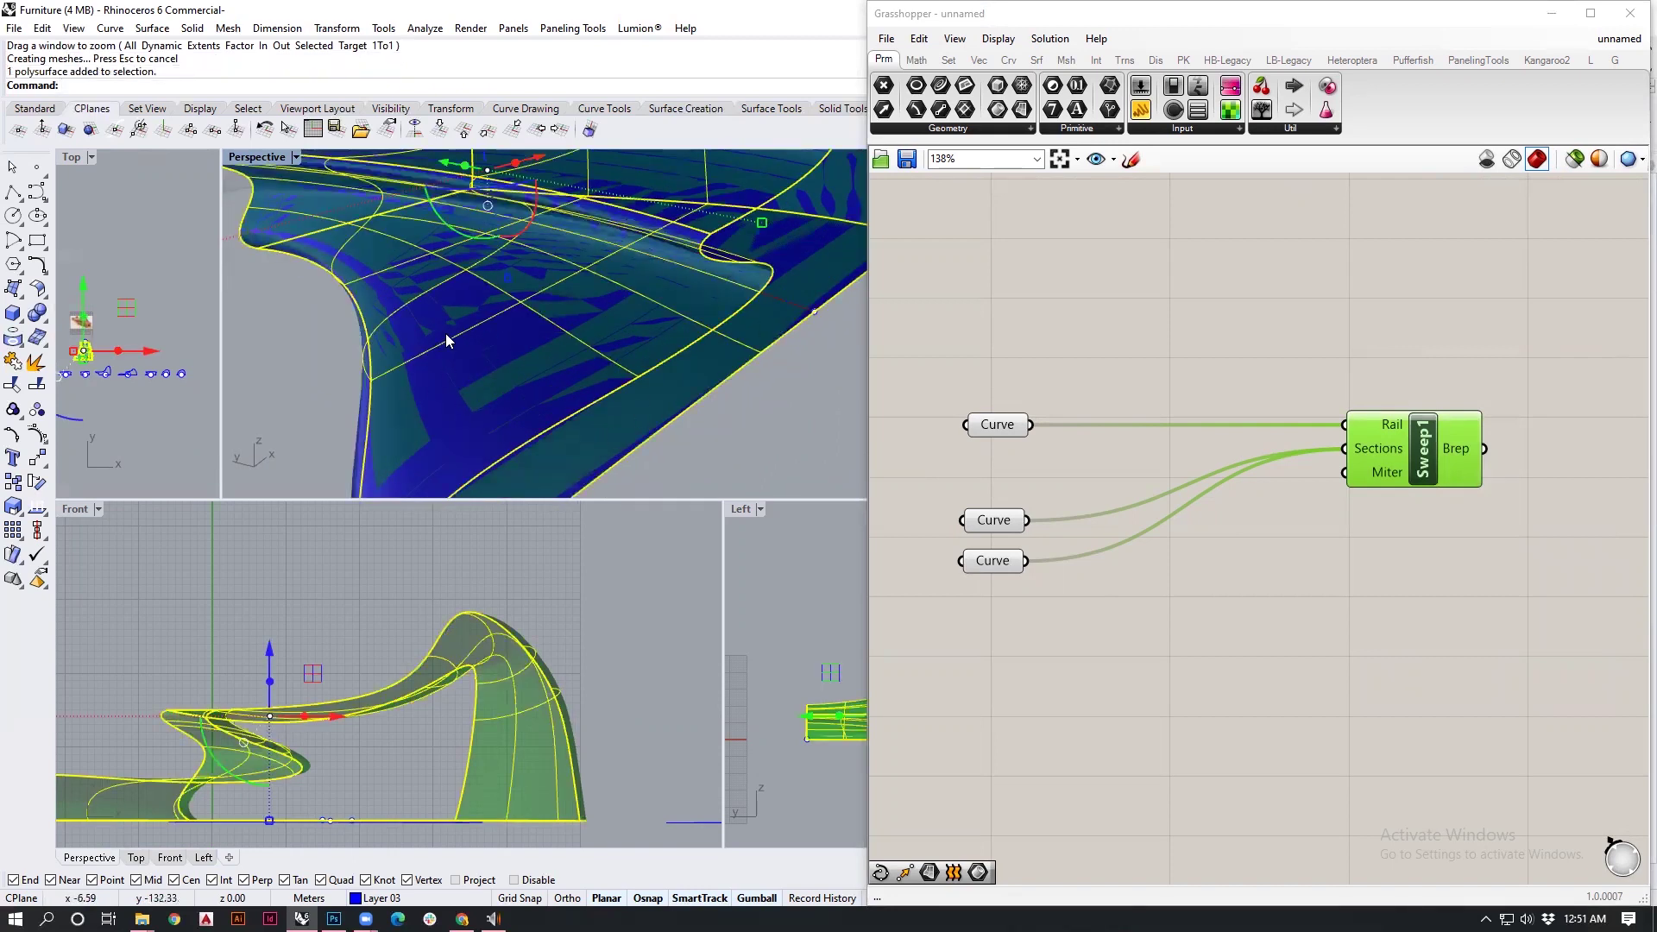
scroll(448, 341, "down", 5)
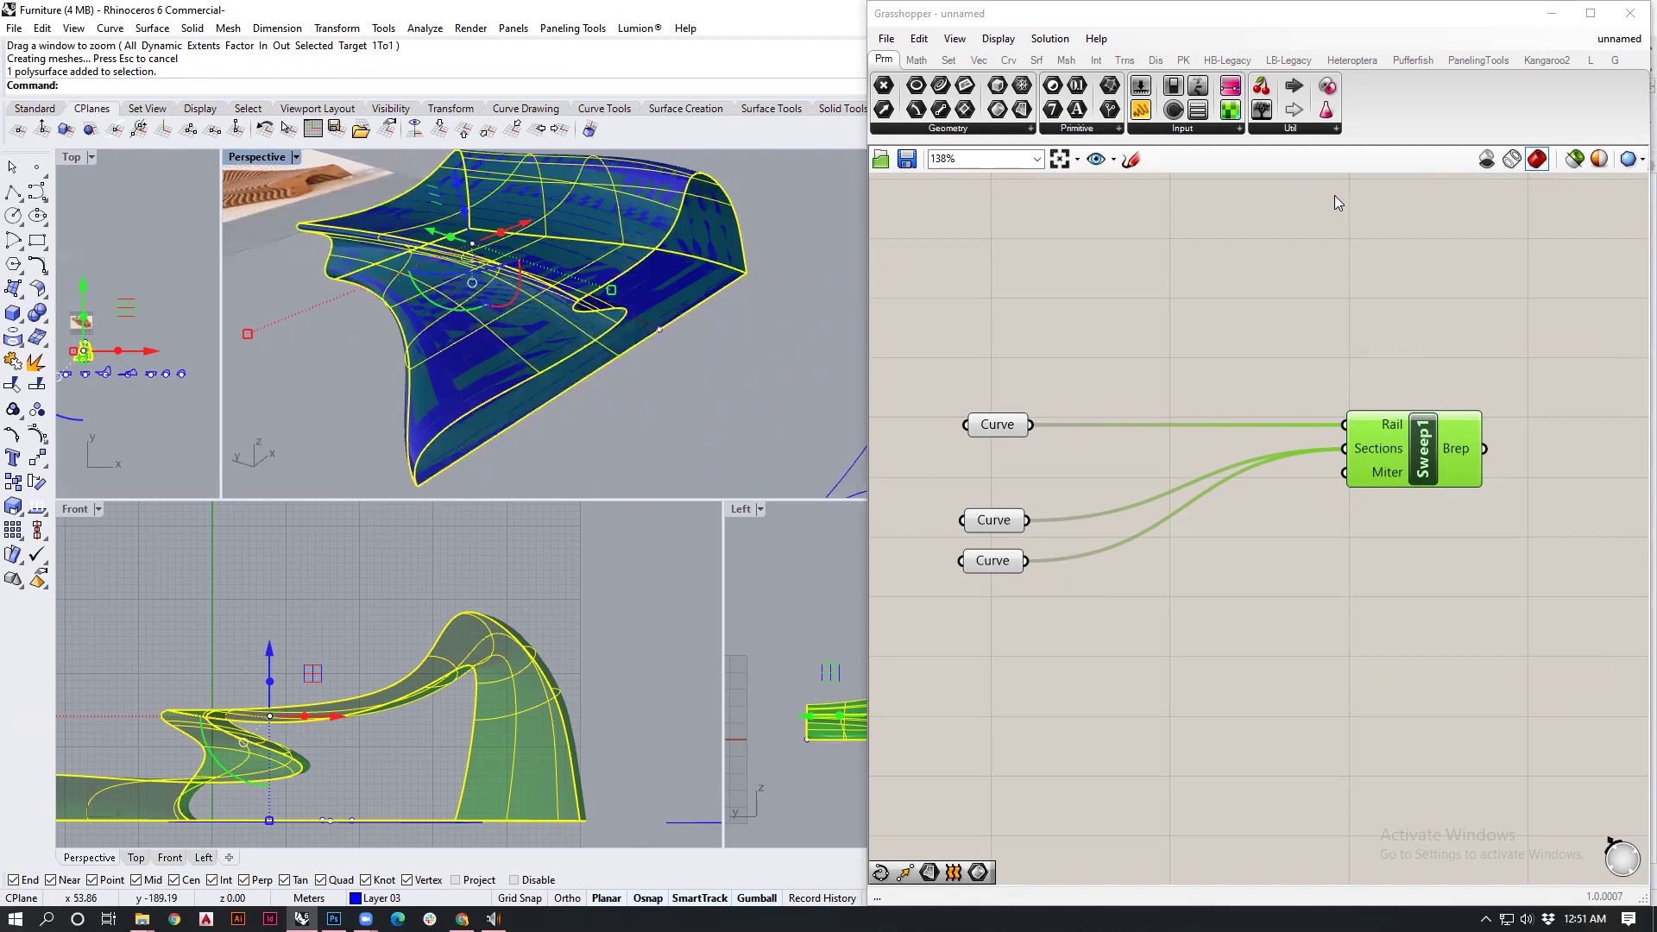
left_click(1550, 14)
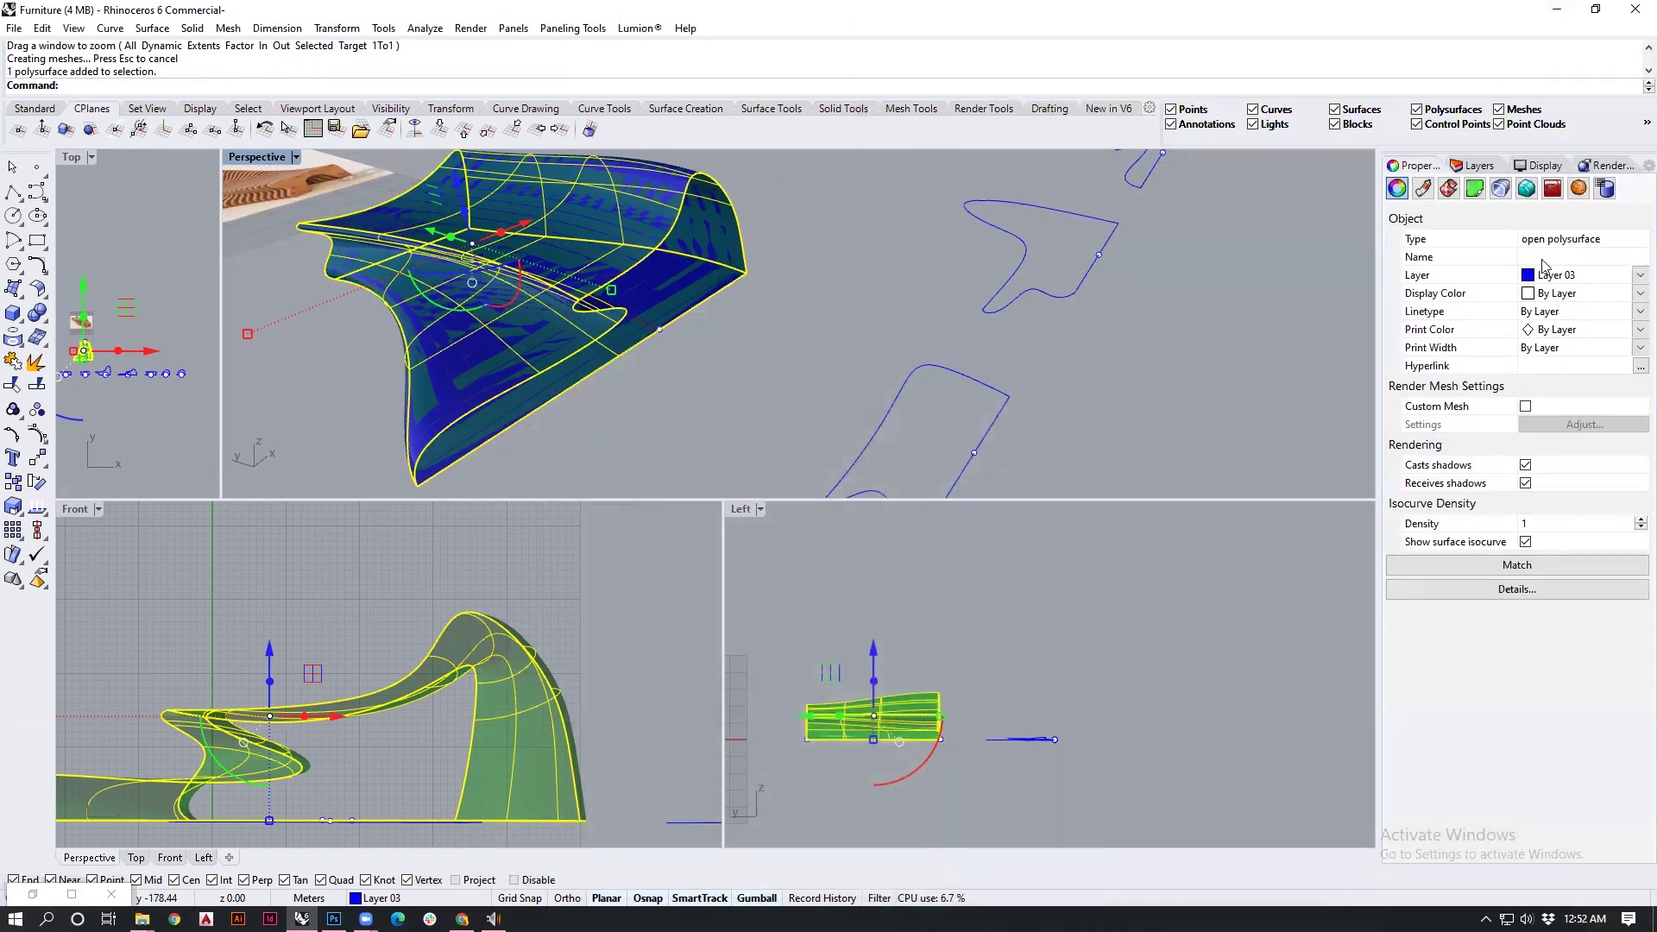
left_click(1486, 165)
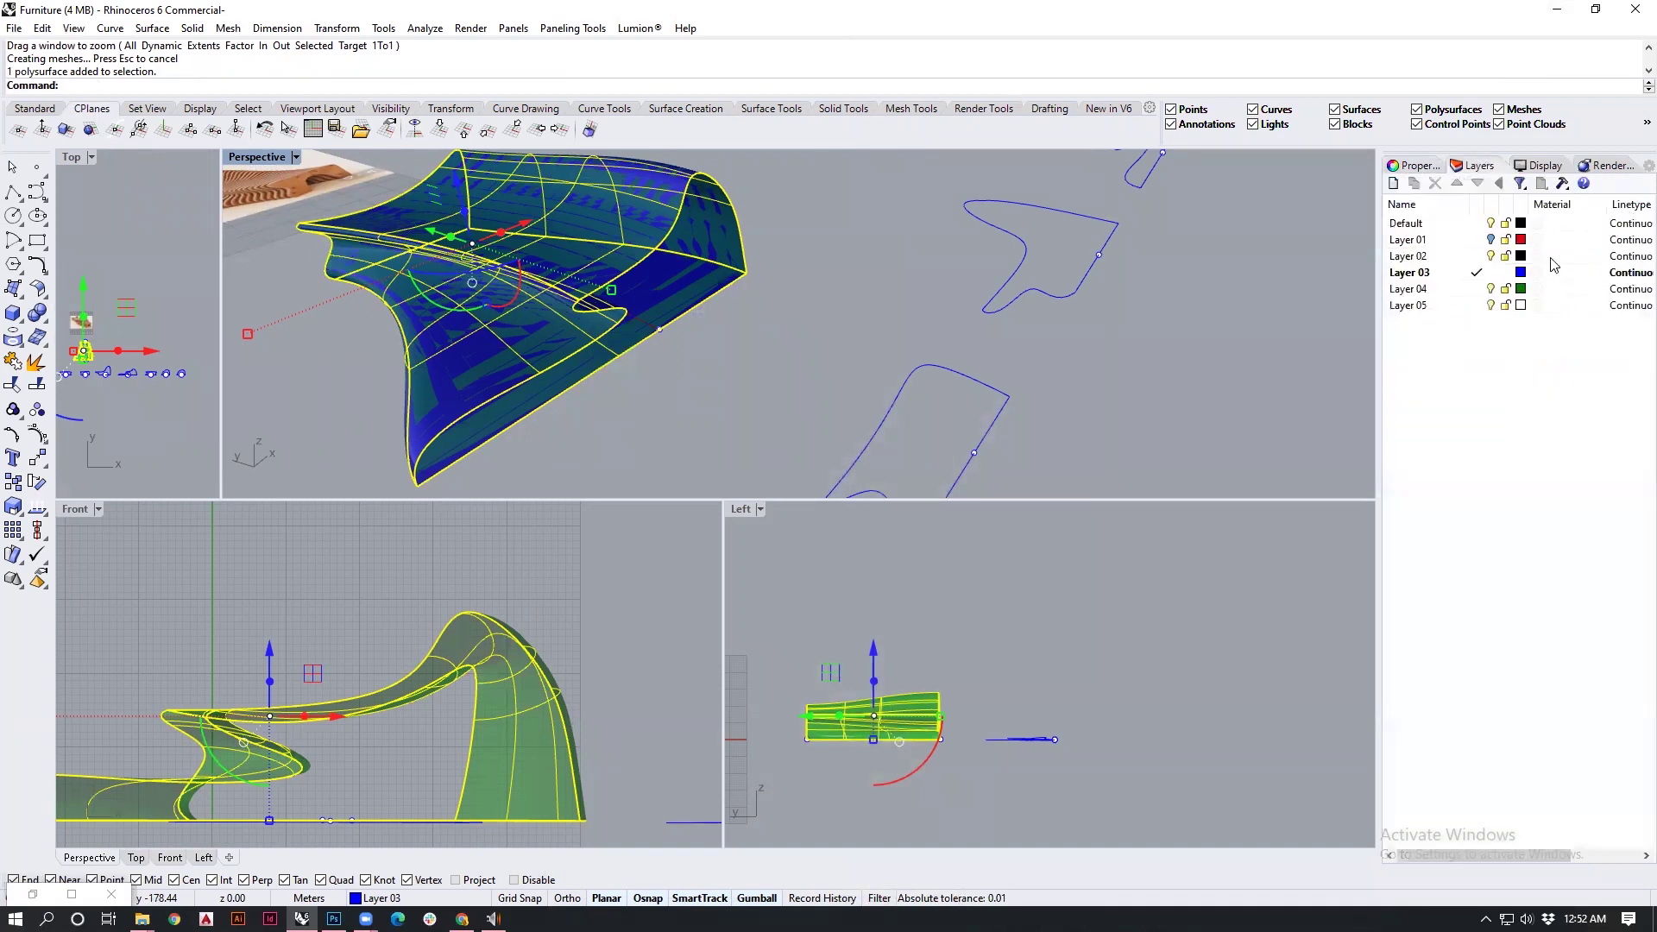
right_click(1440, 226)
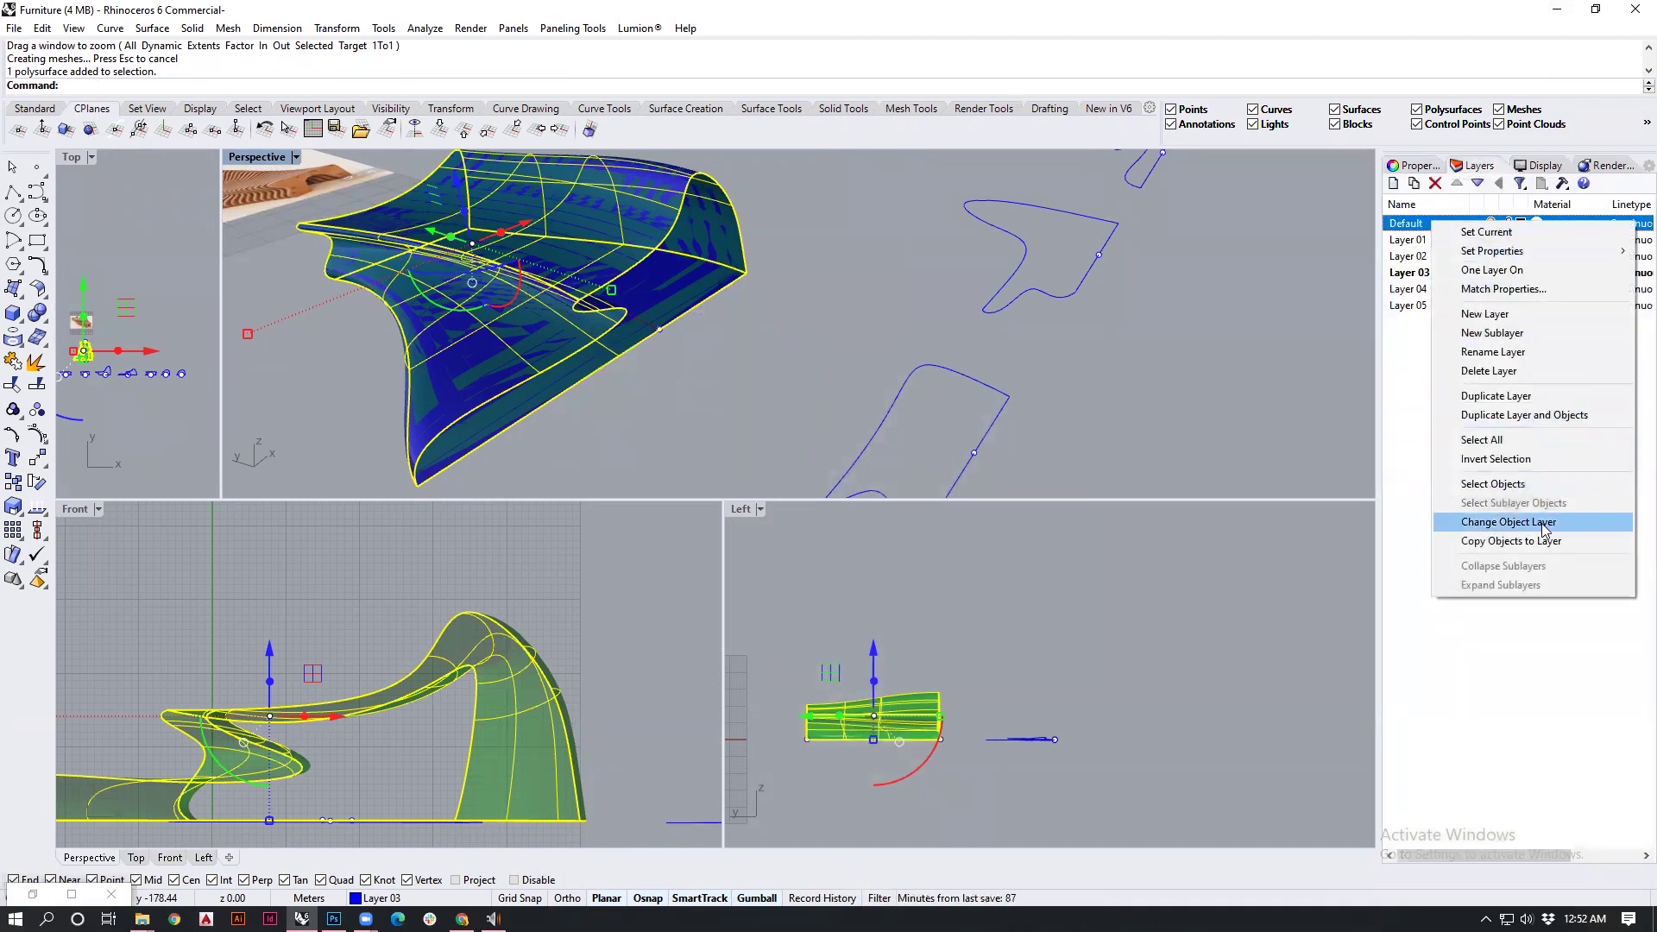
left_click(1541, 523)
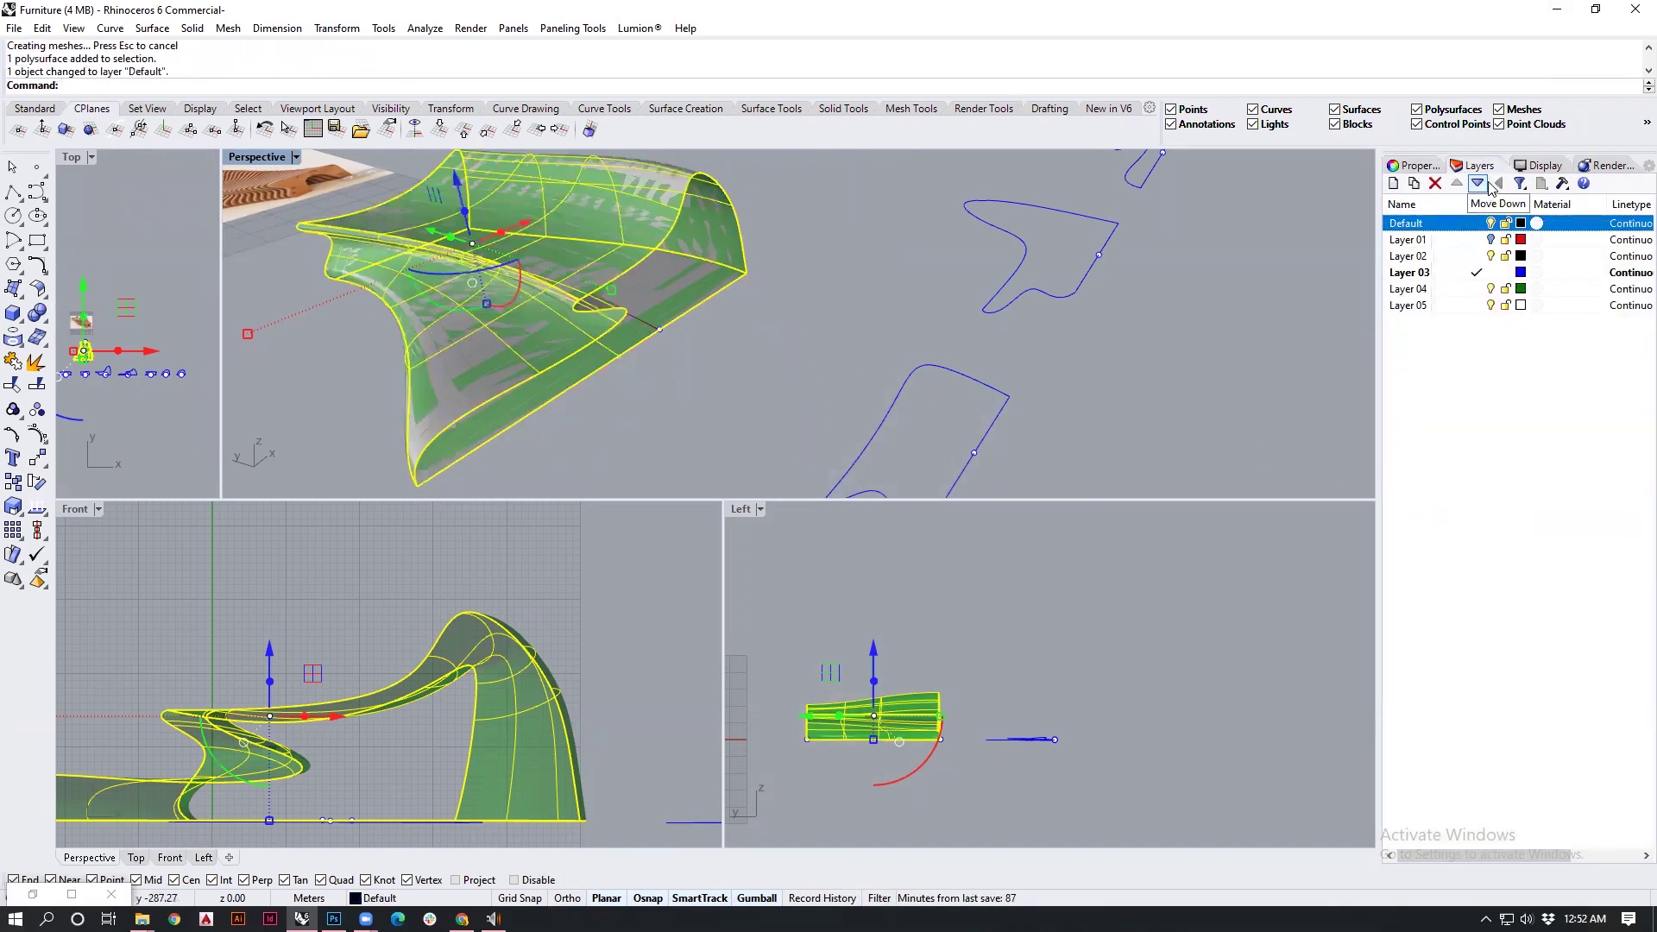
left_click(730, 318)
Step: Turn off the preview of all Curve and Sweep1 components in Grasshopper, and minimize its window again
right_click_drag(673, 349, 804, 303)
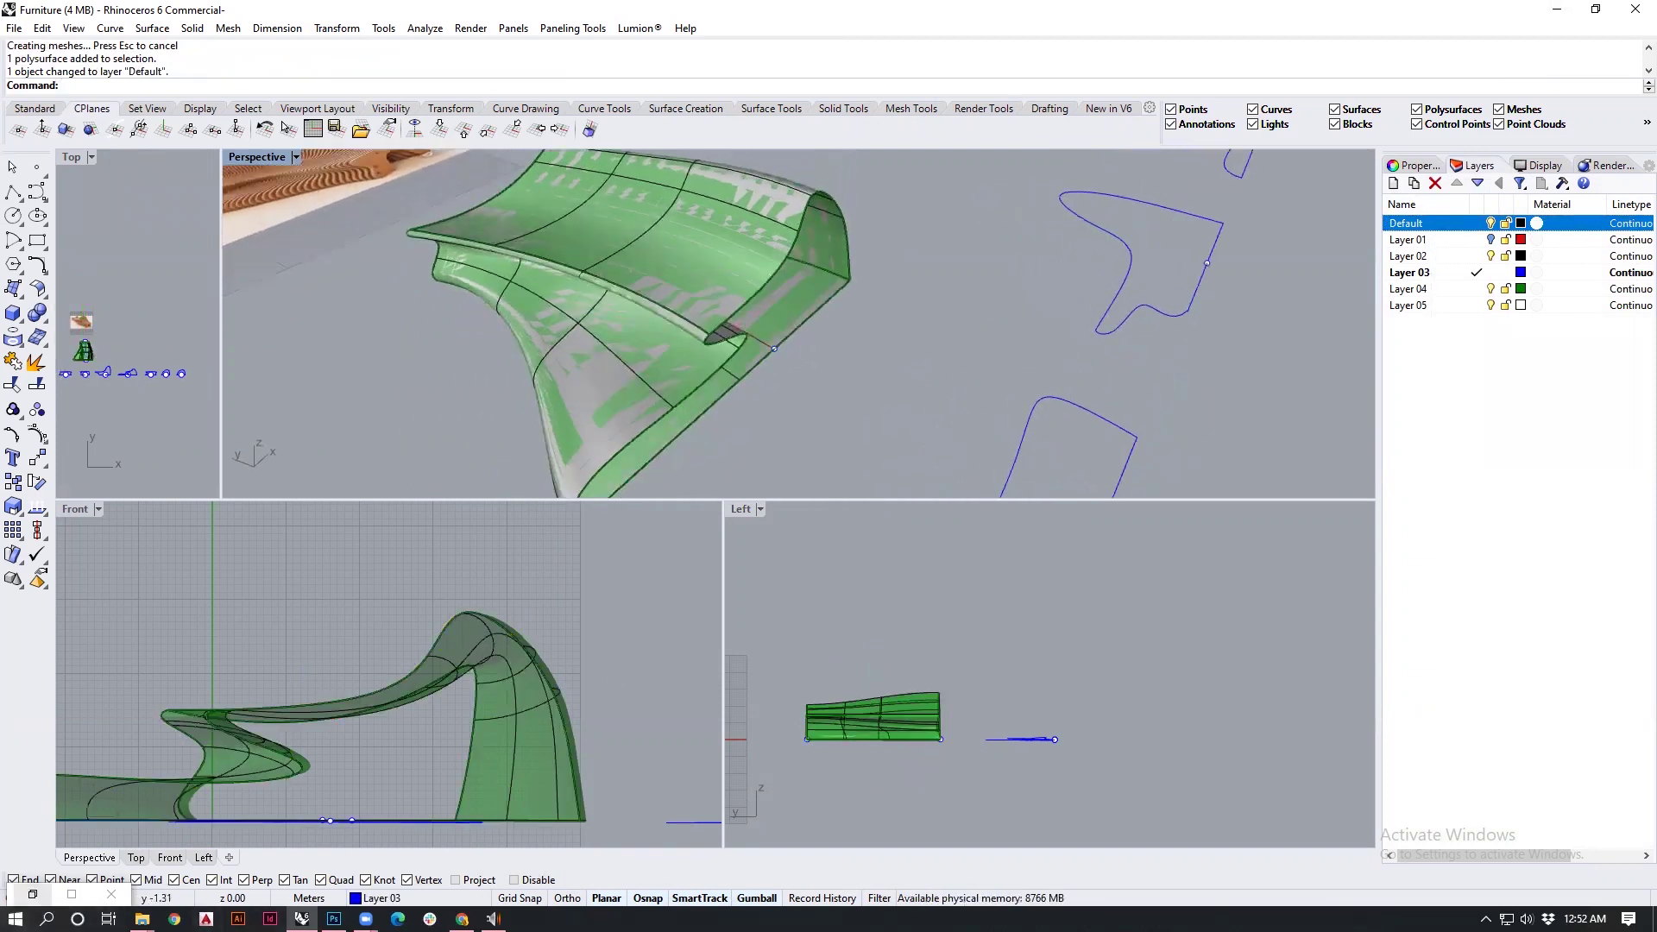
left_click(33, 896)
left_click_drag(1491, 656, 964, 303)
middle_click(1373, 421)
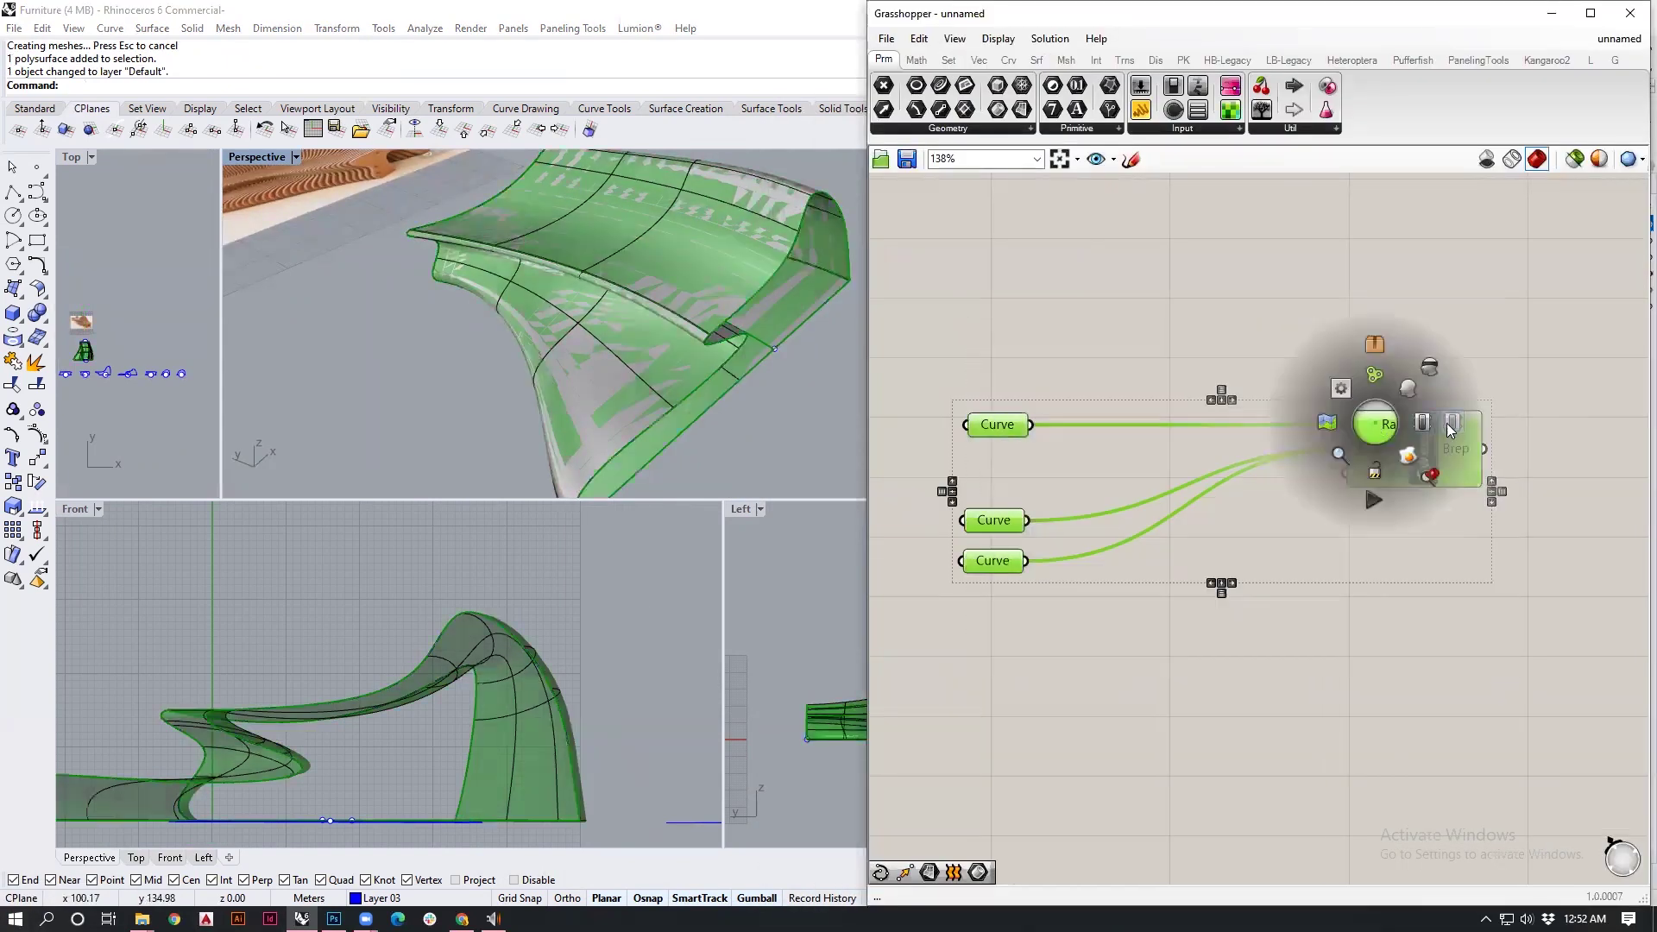
left_click(1410, 390)
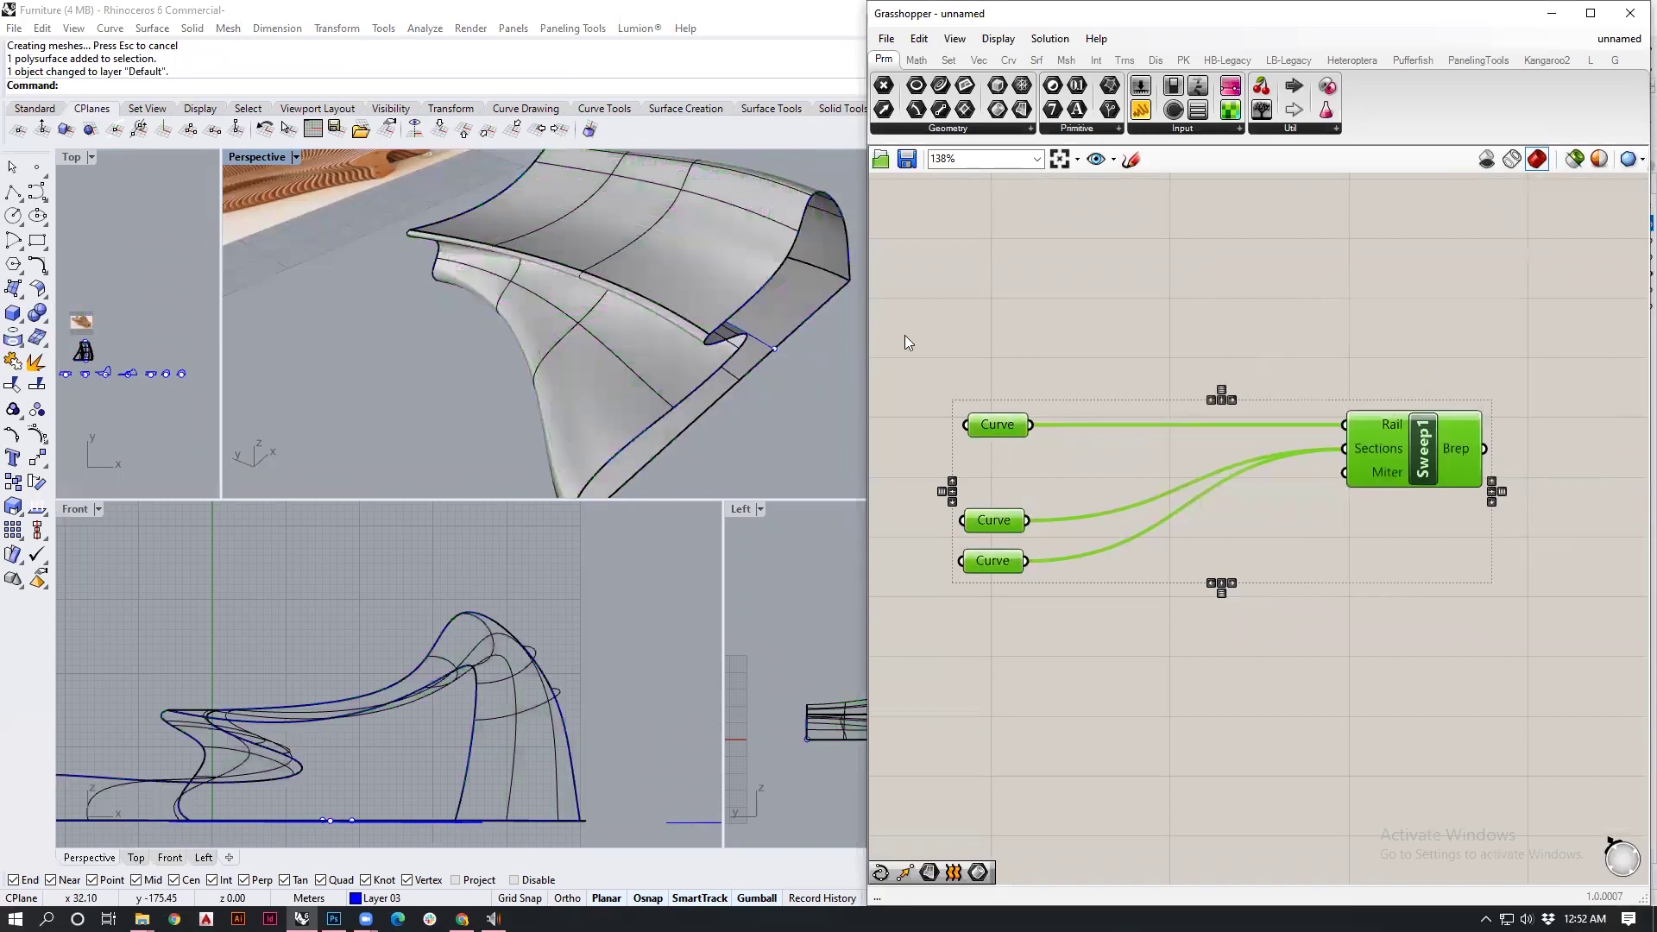
left_click(1550, 13)
Step: Try to cap the open ends of the baked bench polysurface and inspect its end openings
right_click_drag(651, 288, 763, 436)
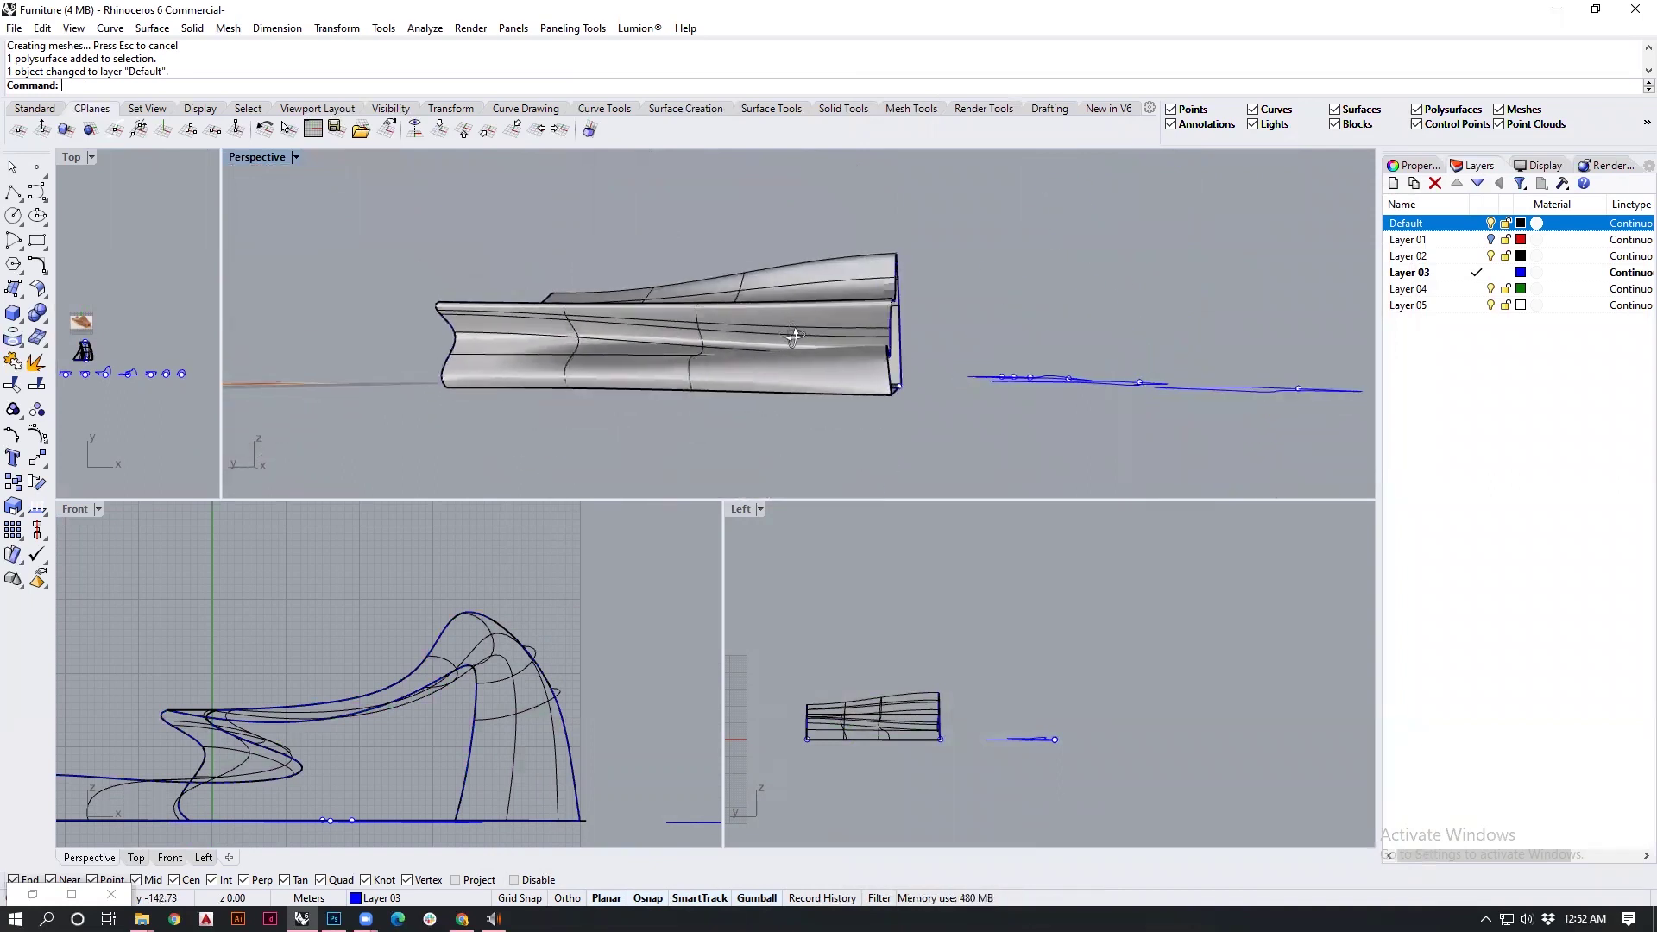
right_click_drag(792, 337, 839, 278)
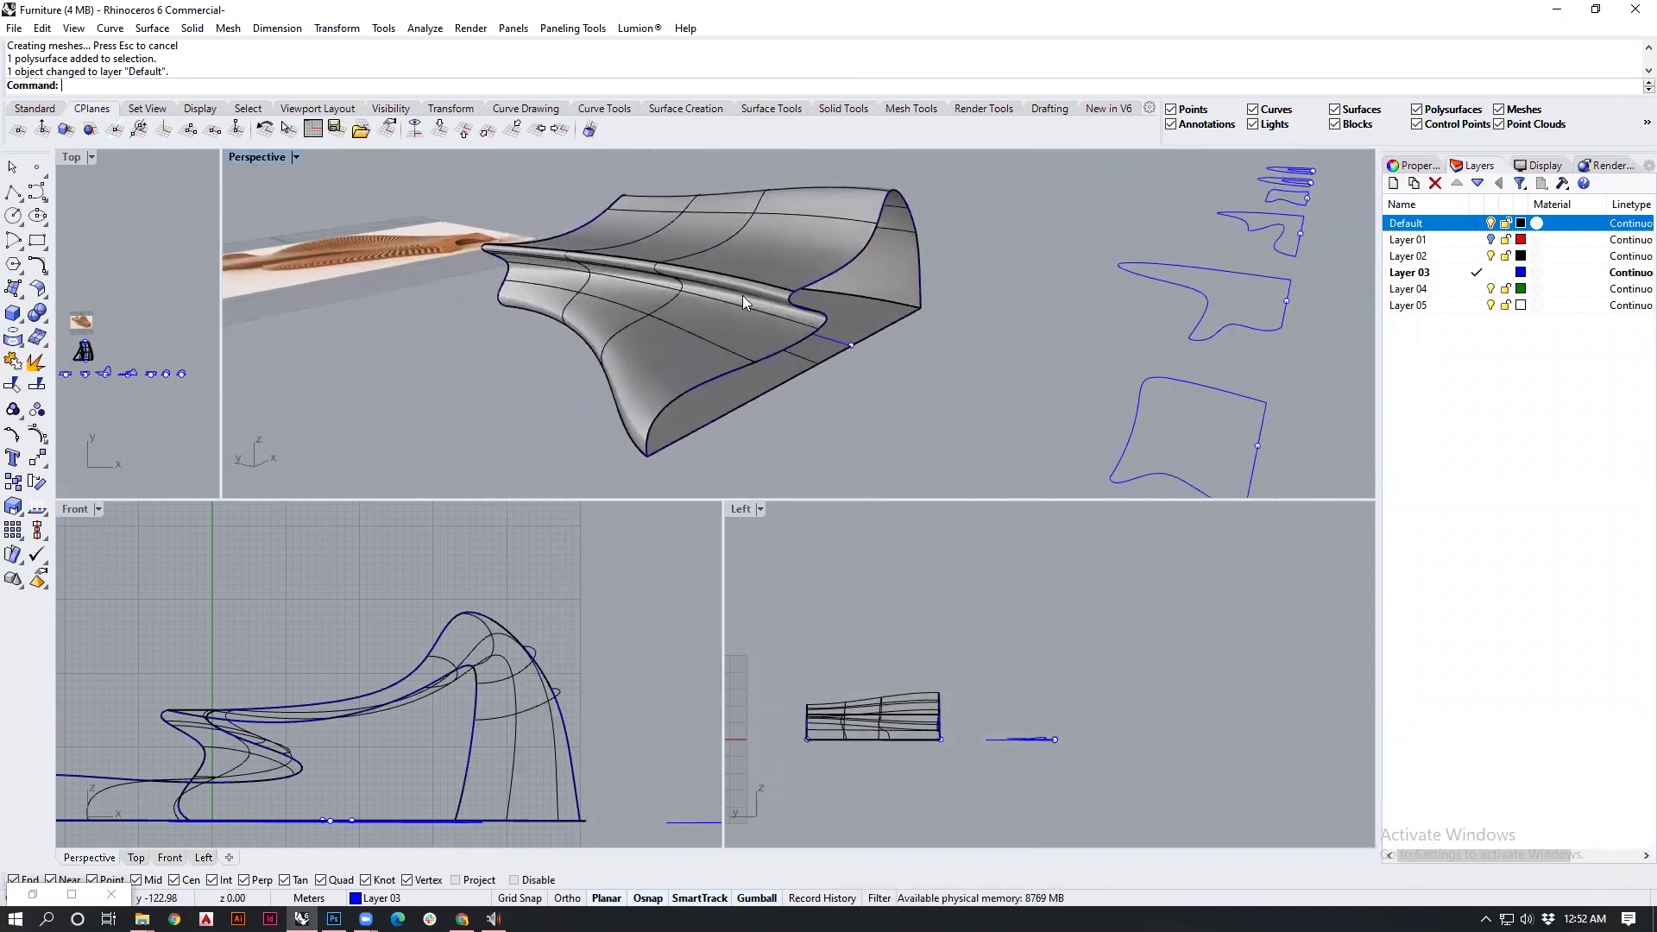
right_click_drag(739, 296, 834, 178)
scroll(714, 242, "down", 10)
left_click(830, 340)
right_click_drag(830, 340, 897, 277)
key("Return")
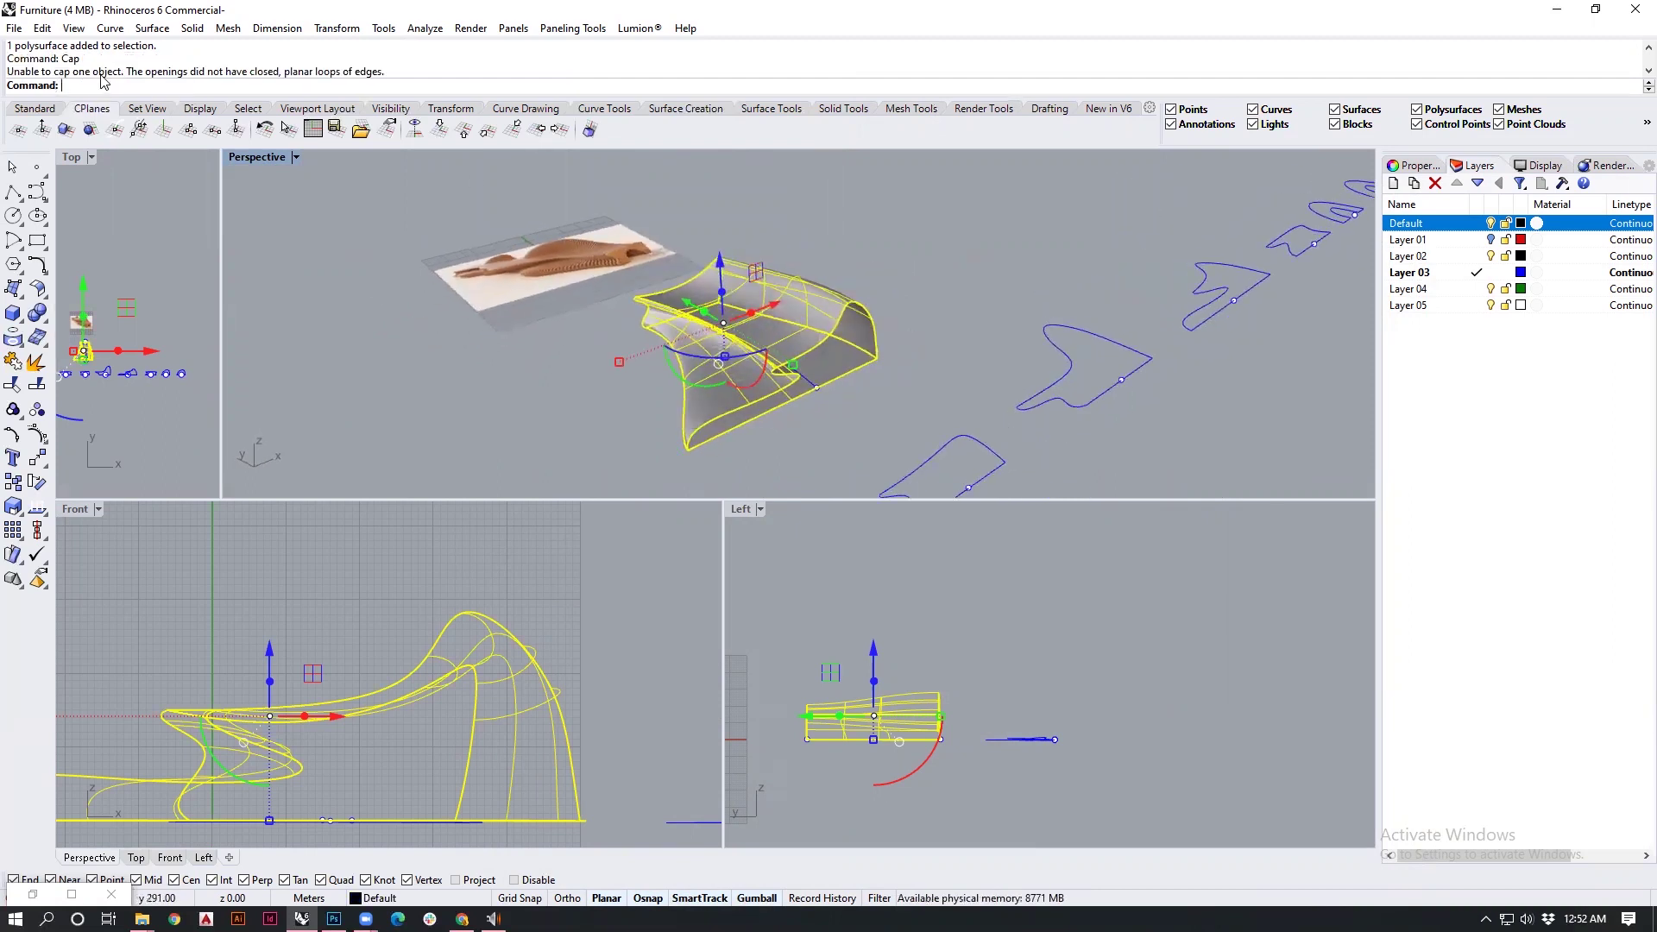
scroll(831, 316, "up", 7)
right_click_drag(875, 387, 878, 269)
right_click_drag(878, 396, 782, 190)
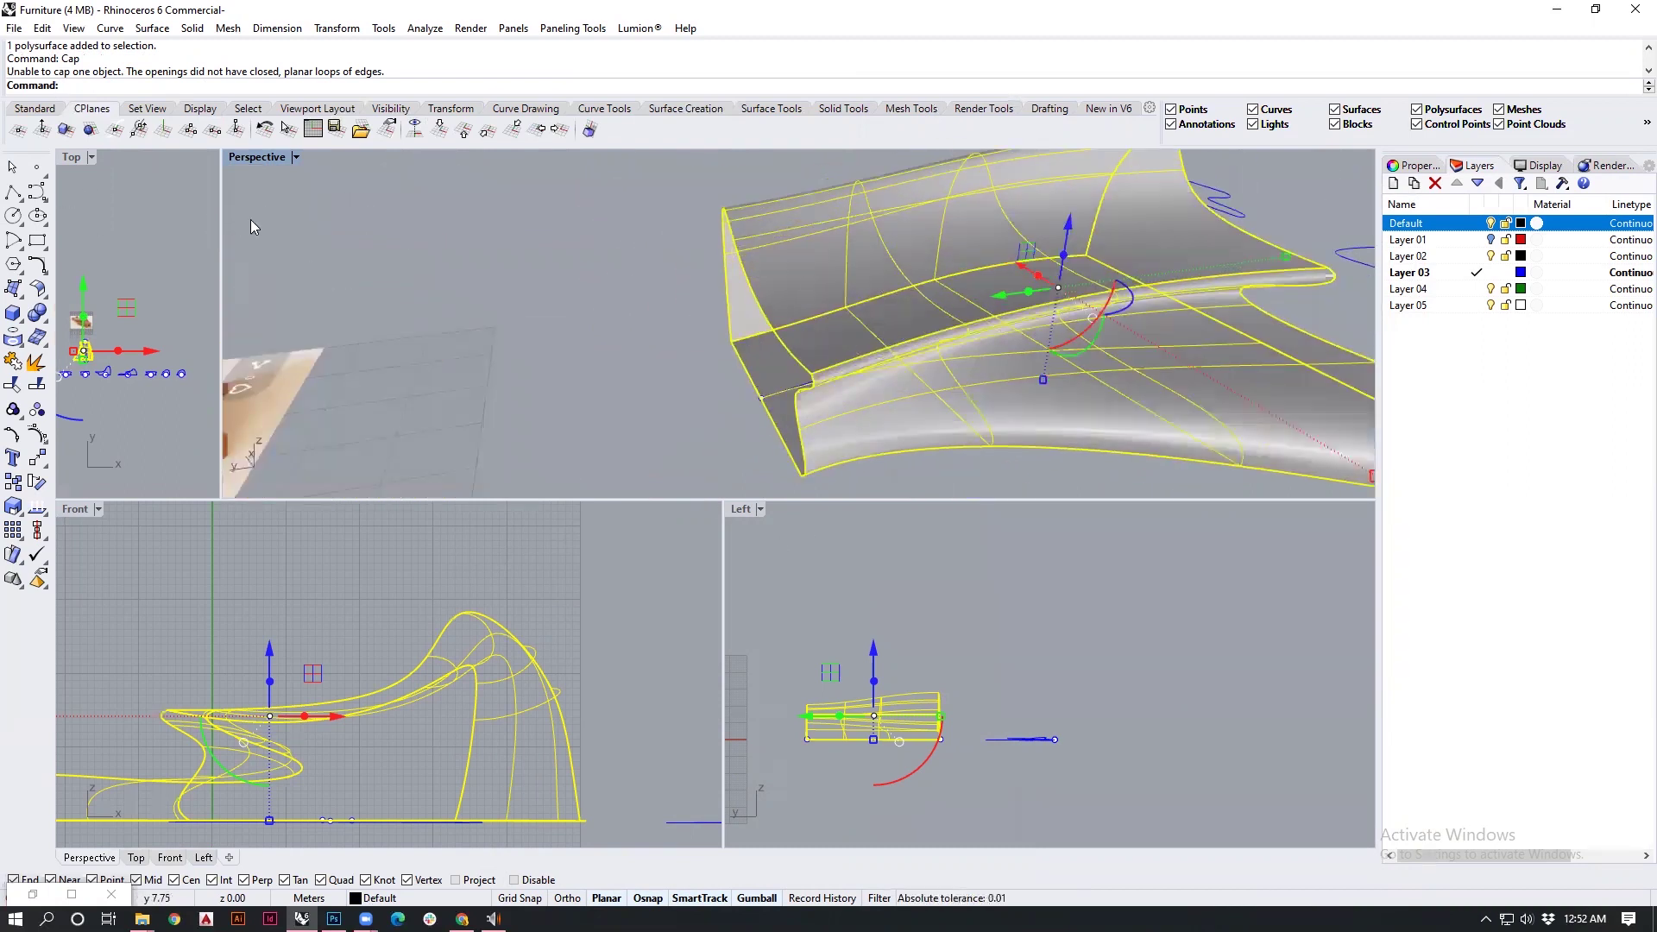
Step: Widen the Top viewport and draw a horizontal polyline across the bench just inside its narrow end
left_click_drag(221, 217, 723, 258)
scroll(293, 392, "up", 10)
right_click_drag(297, 395, 432, 336)
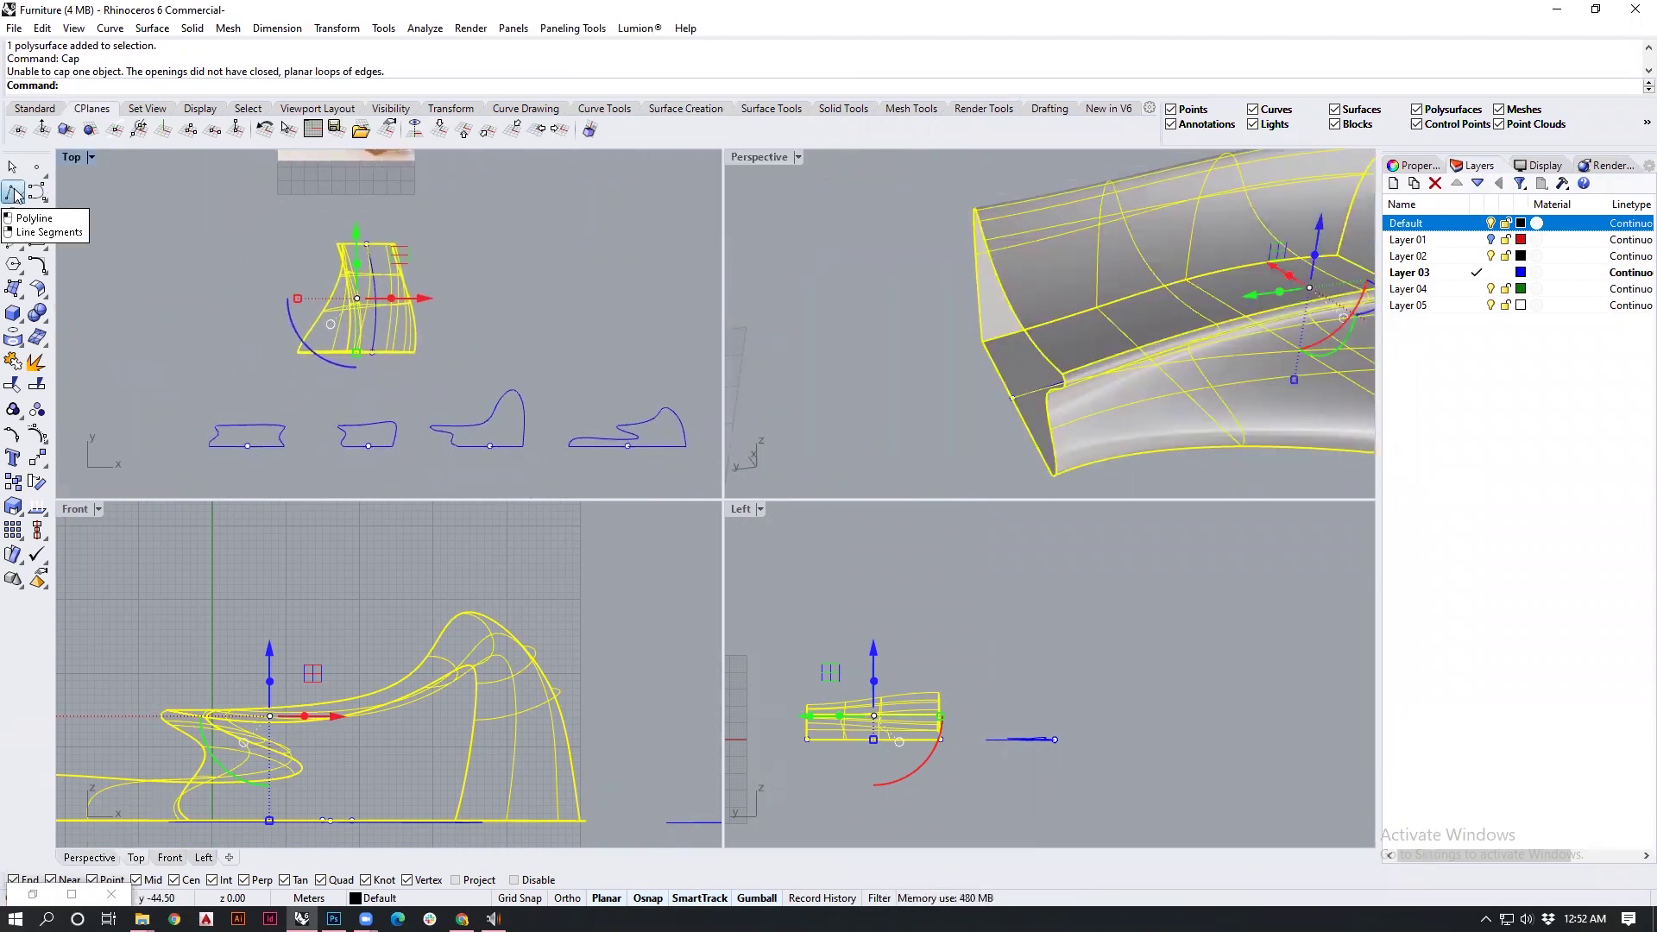
left_click(12, 194)
scroll(229, 279, "up", 3)
left_click(150, 249)
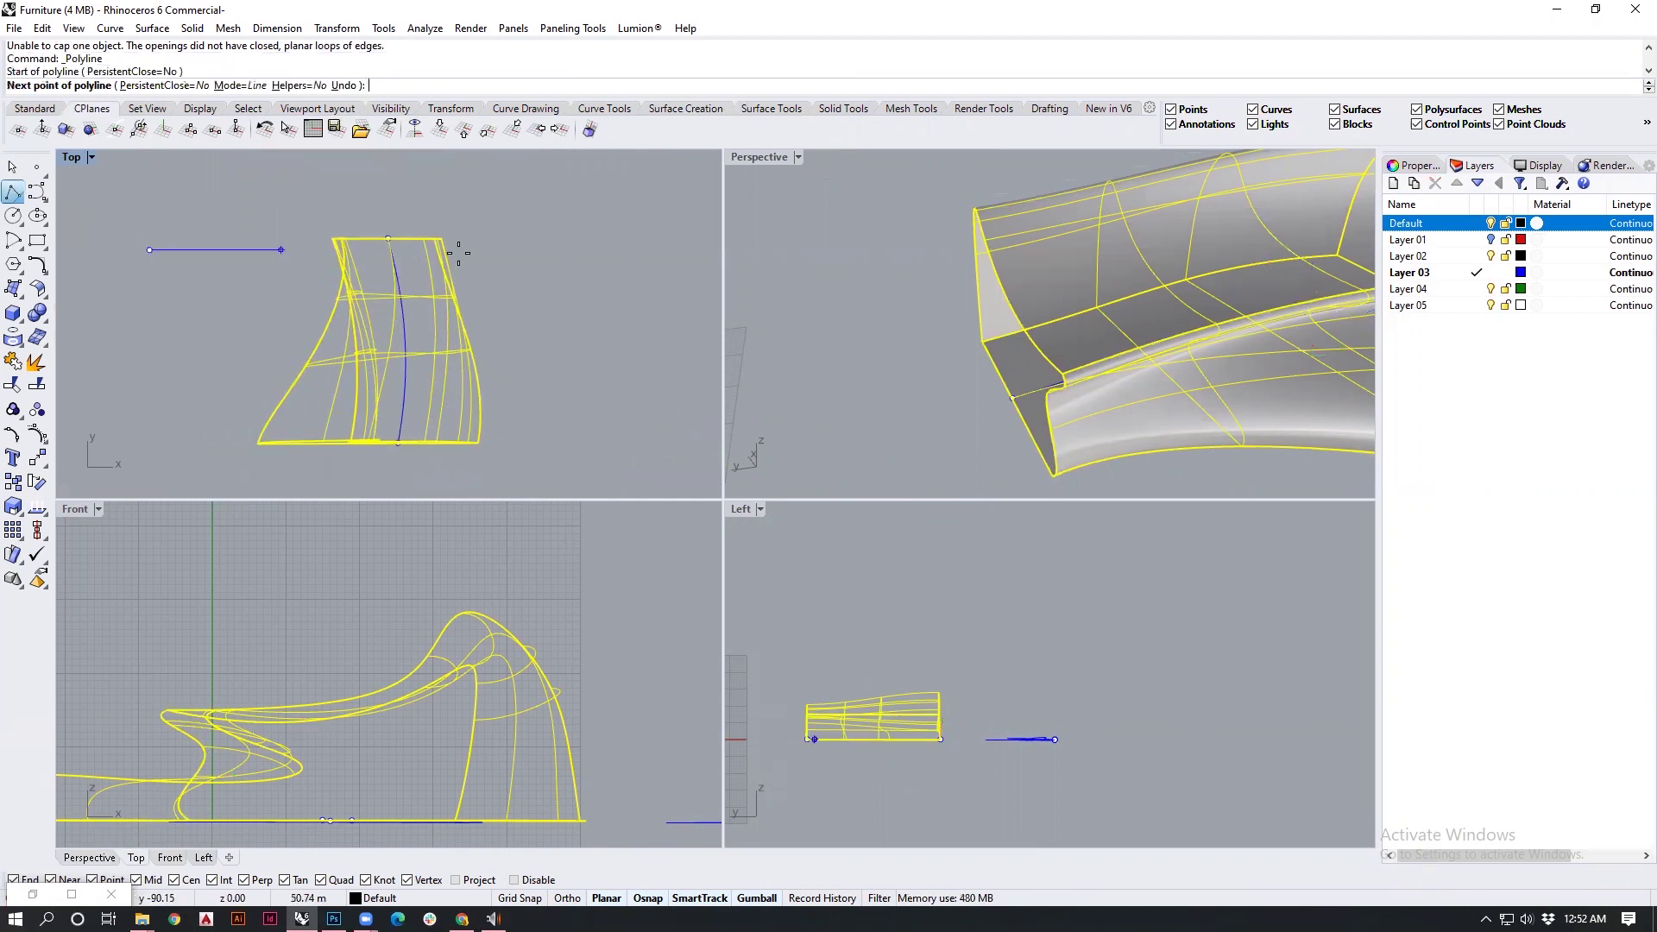
left_click(665, 250)
key("Return")
Step: Draw a second horizontal polyline across the bench just inside its wide end in the Top view
left_click(401, 444)
key("Return")
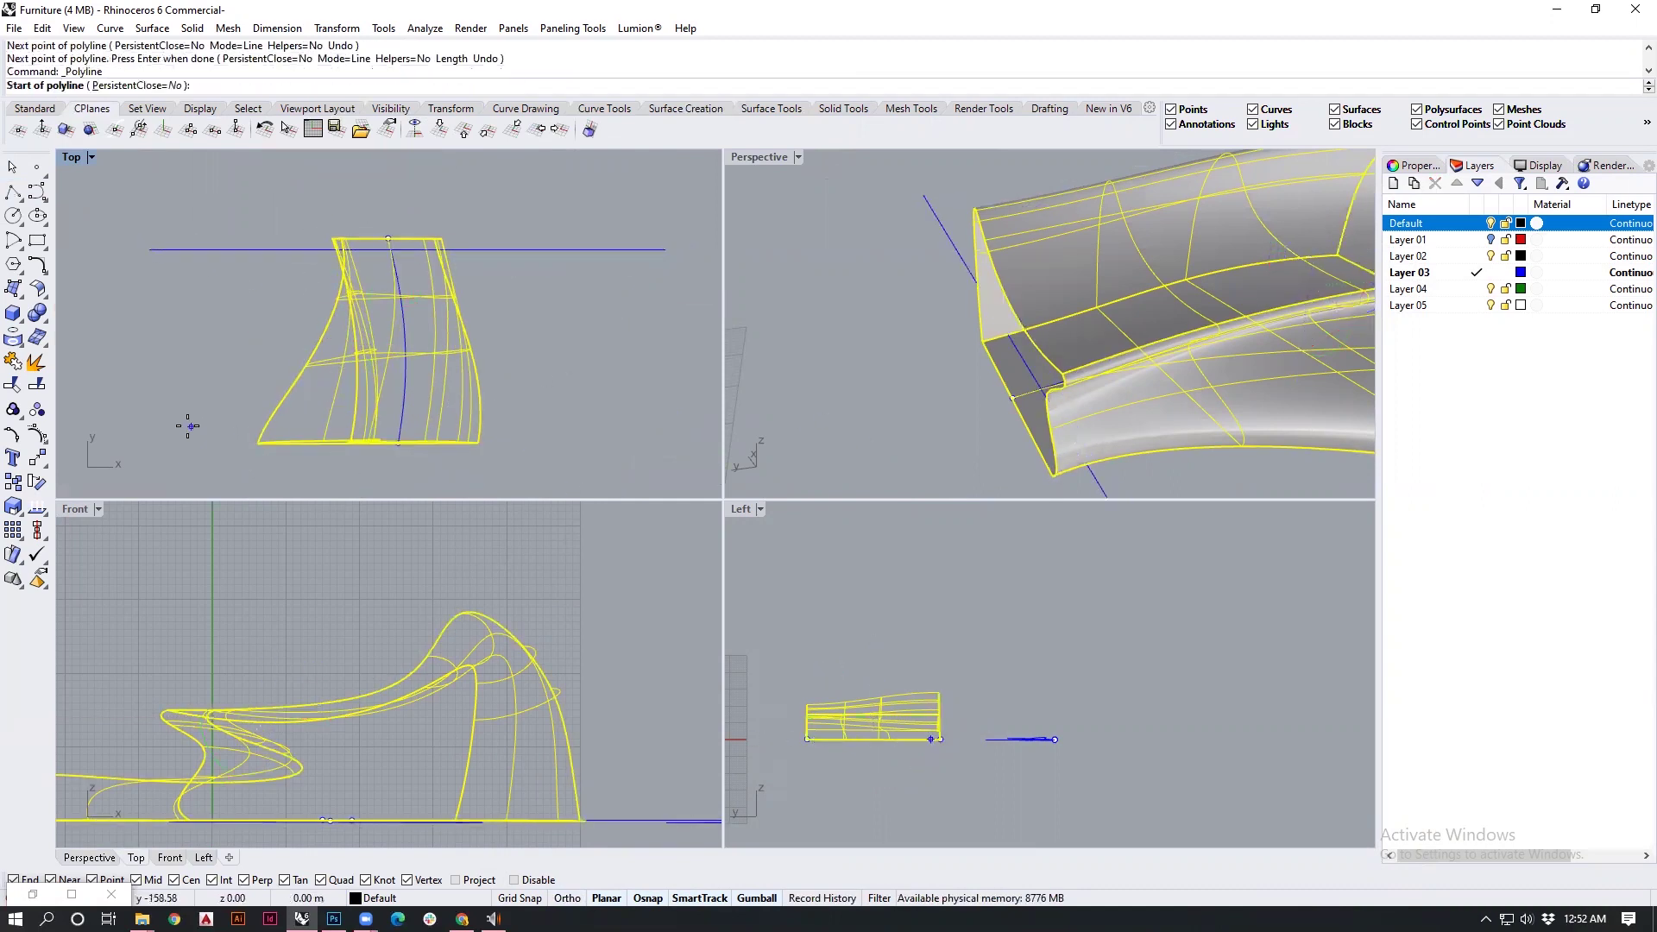
left_click(165, 430)
left_click(623, 430)
key("Return")
Step: Move both cutting lines closer to their respective ends of the bench in the Top view
left_click(547, 428)
scroll(327, 470, "up", 5)
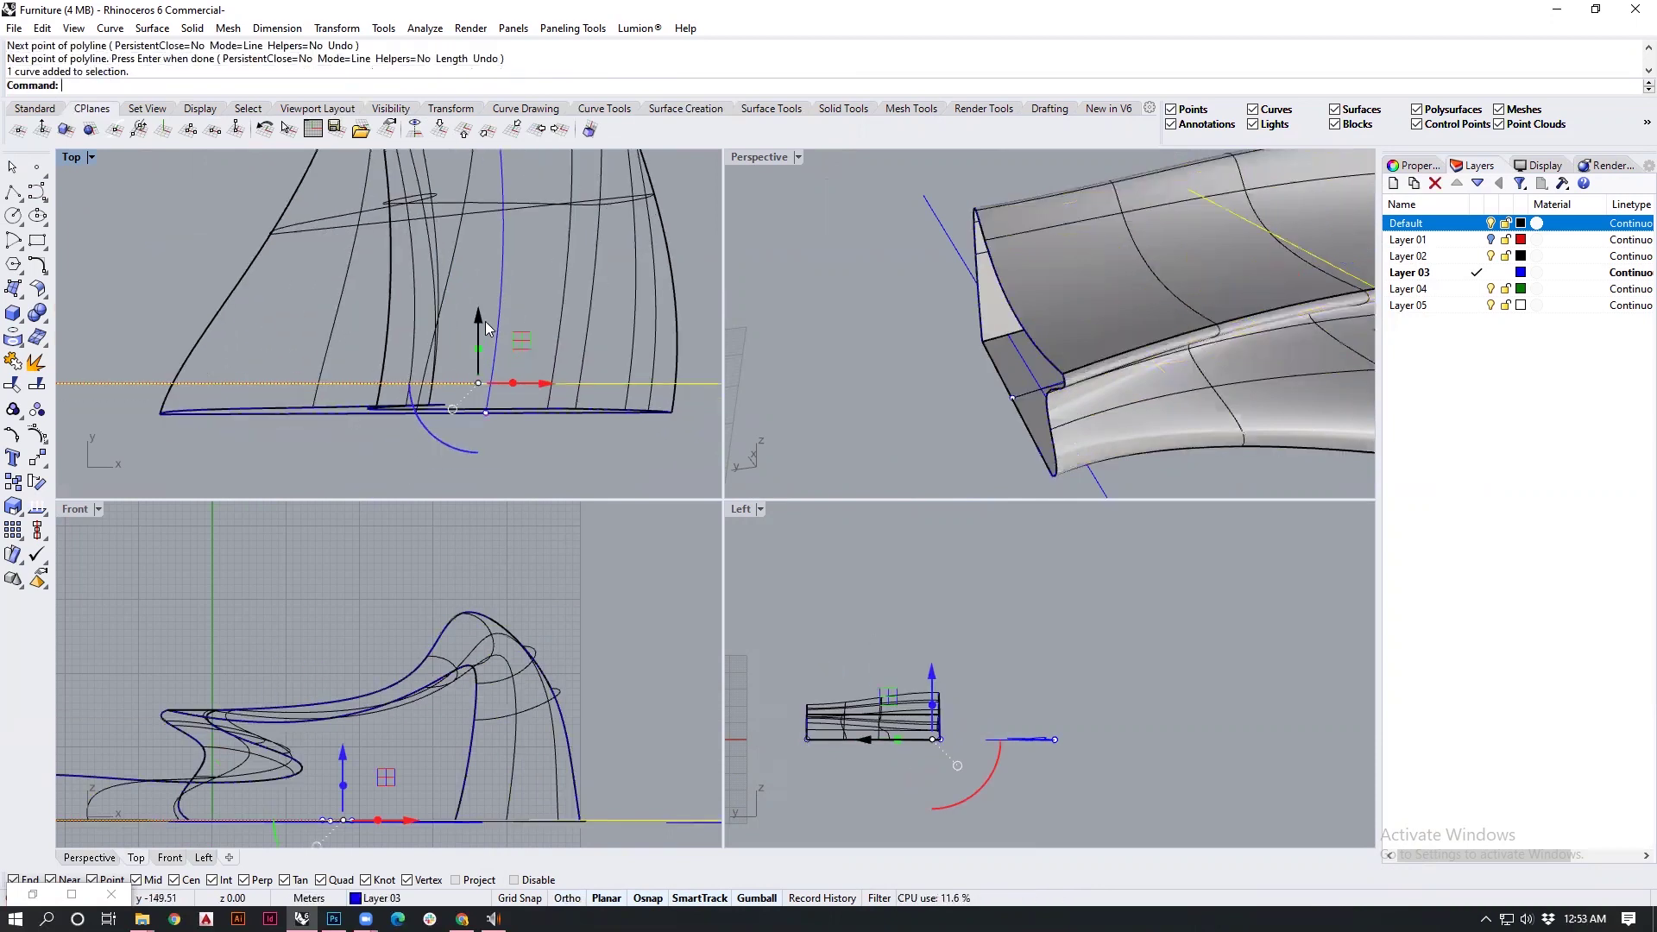
left_click_drag(485, 320, 480, 331)
scroll(473, 300, "down", 3)
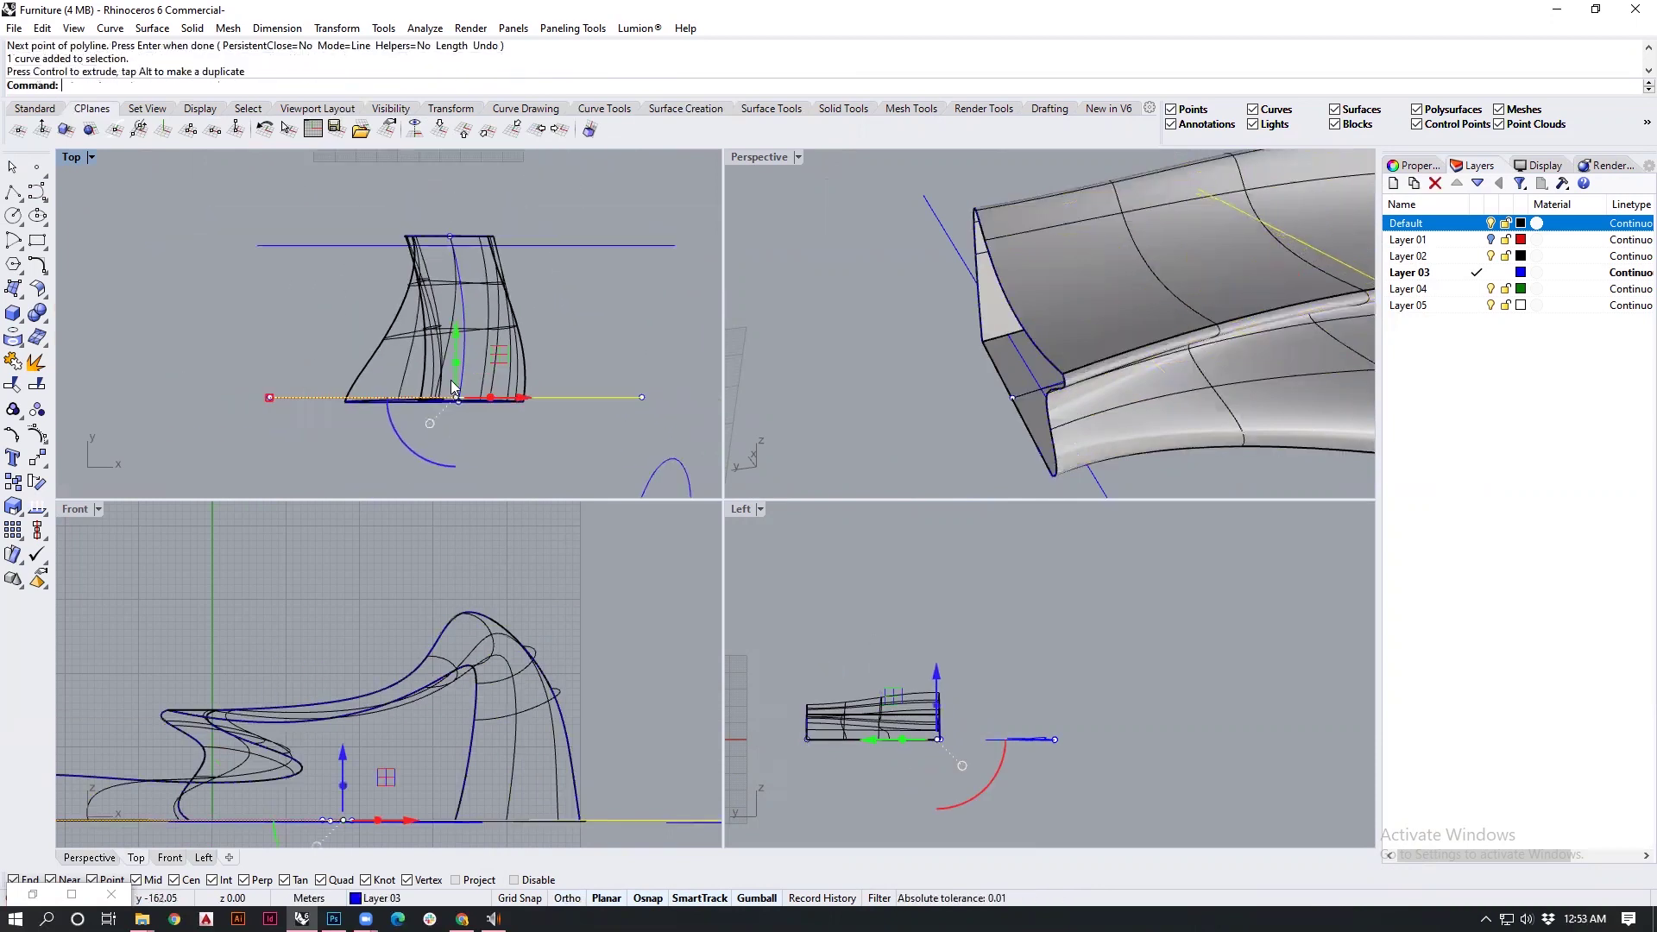
right_click_drag(483, 241, 480, 323)
scroll(481, 324, "up", 8)
left_click(613, 285)
left_click(566, 337)
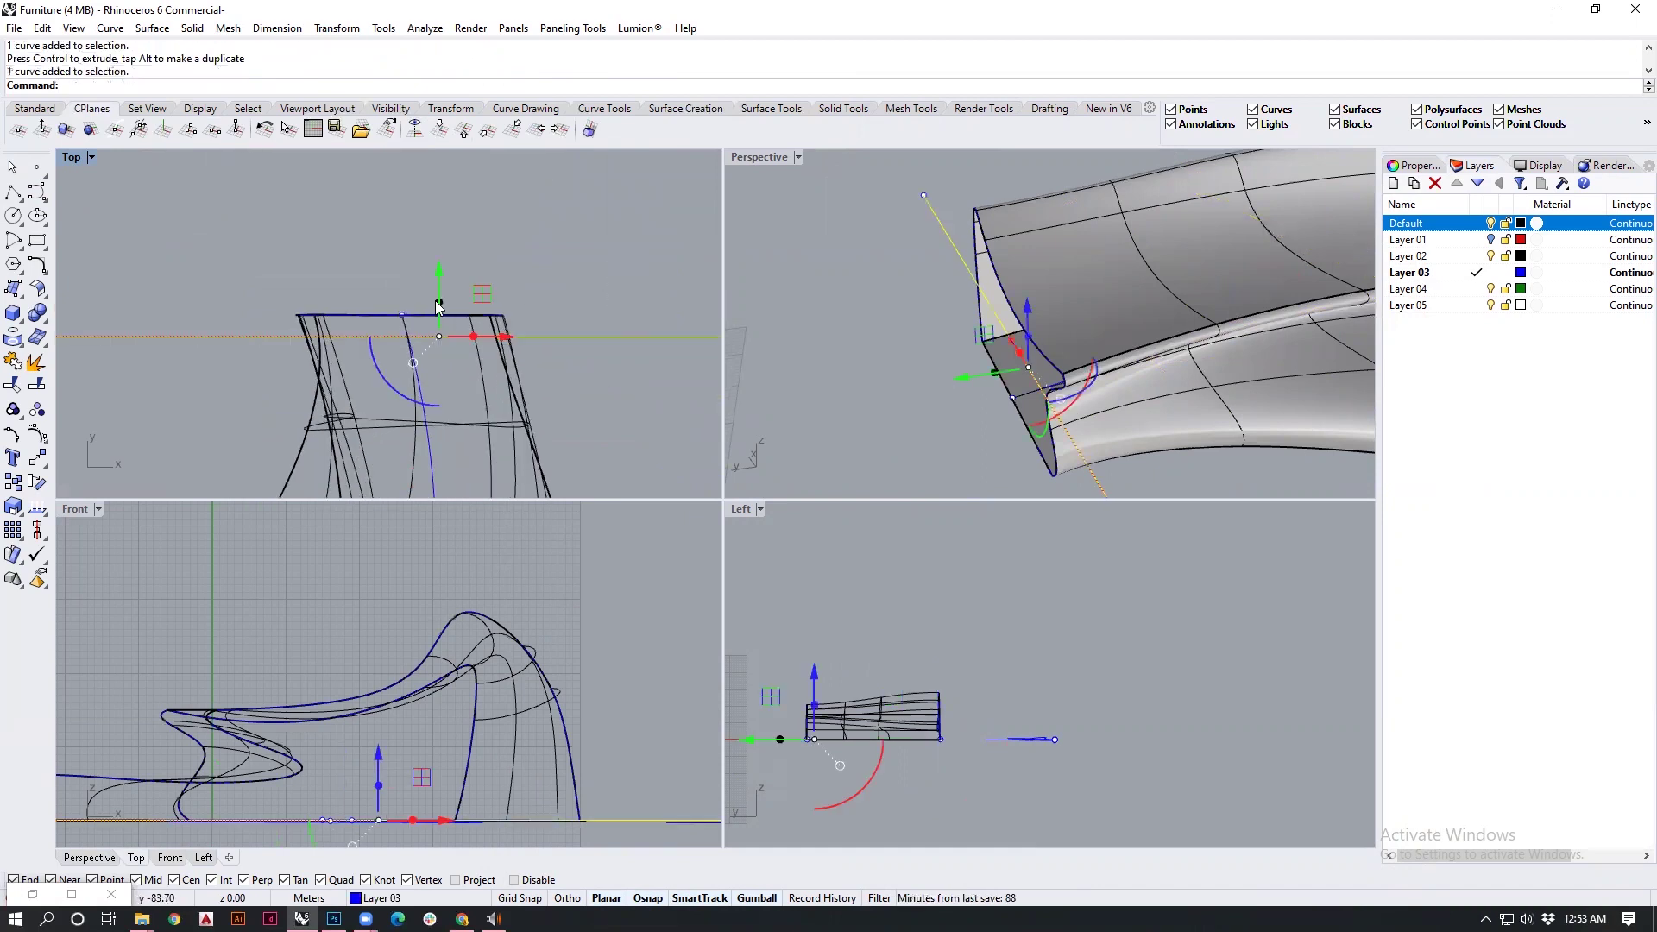
left_click_drag(440, 266, 440, 252)
Step: Trim off the sliver of bench beyond the cutting line at the narrow end
right_click_drag(620, 425, 595, 408)
type("trim")
key("Return")
scroll(499, 313, "up", 10)
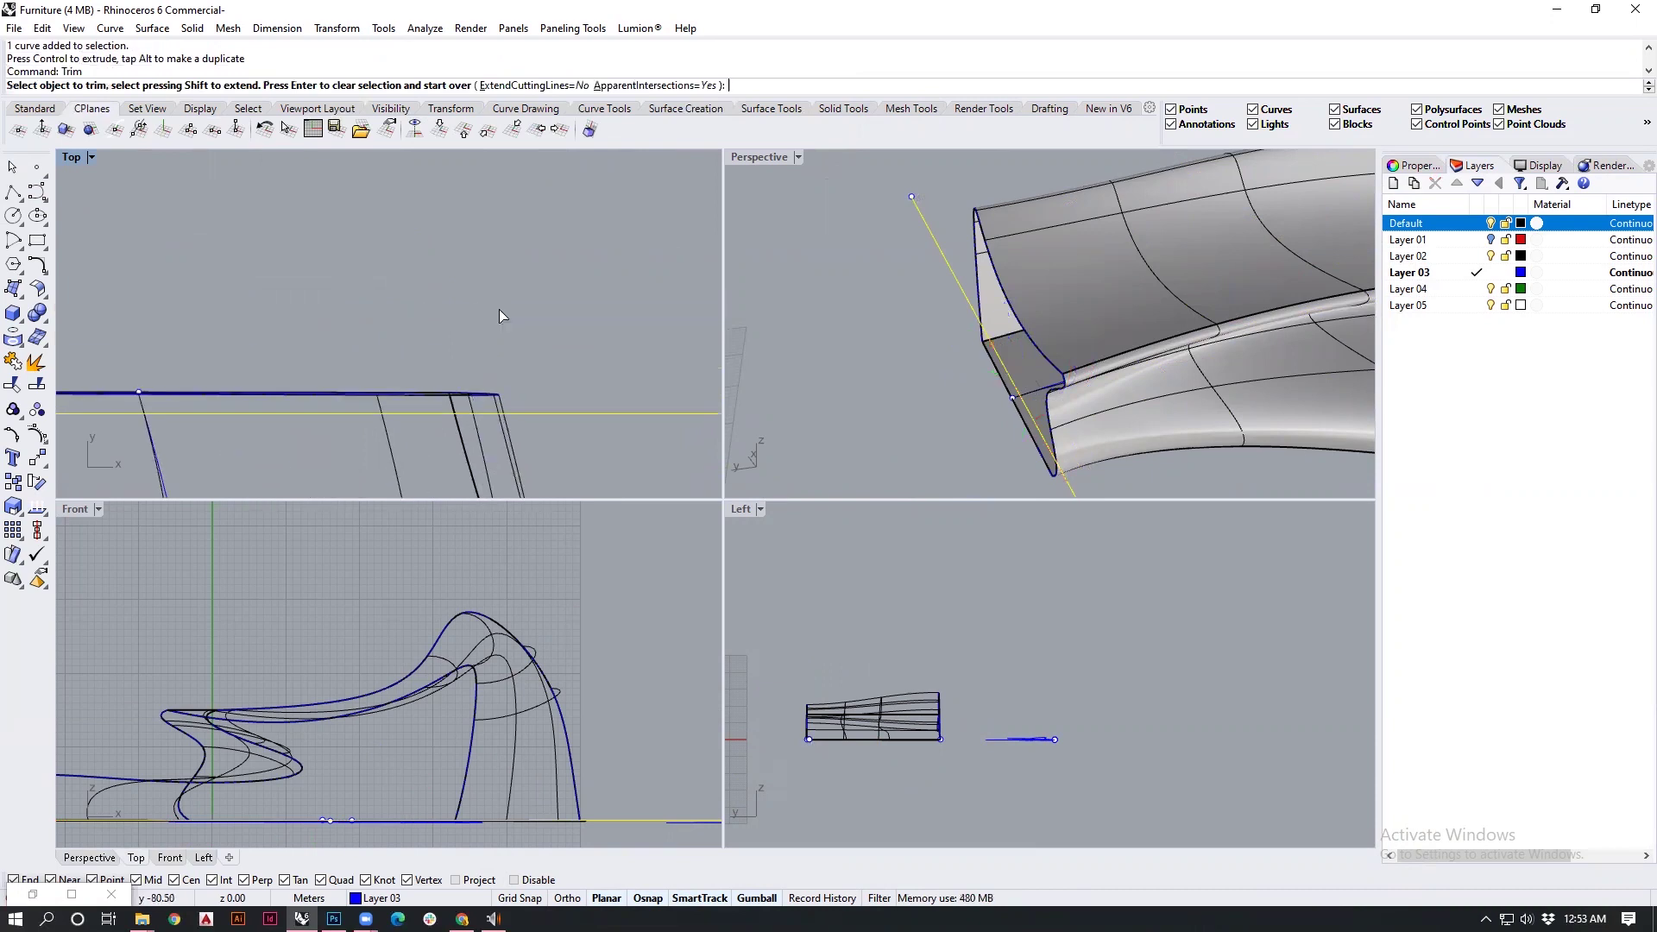
scroll(469, 395, "up", 3)
left_click(511, 410)
scroll(371, 290, "down", 9)
scroll(460, 340, "down", 7)
scroll(547, 404, "down", 7)
right_click_drag(547, 404, 471, 269)
key("Return")
Step: Trim off the sliver of bench beyond the cutting line at the wide end
scroll(468, 341, "up", 8)
left_click(474, 336)
key("Return")
scroll(394, 333, "up", 5)
scroll(384, 326, "up", 7)
left_click(483, 371)
scroll(474, 445, "down", 8)
scroll(473, 443, "down", 2)
scroll(1053, 295, "down", 8)
right_click_drag(1053, 295, 1036, 346)
key("Return")
Step: Cap both trimmed ends of the bench polysurface to make it a closed solid
right_click_drag(1187, 414, 1183, 429)
scroll(944, 310, "up", 5)
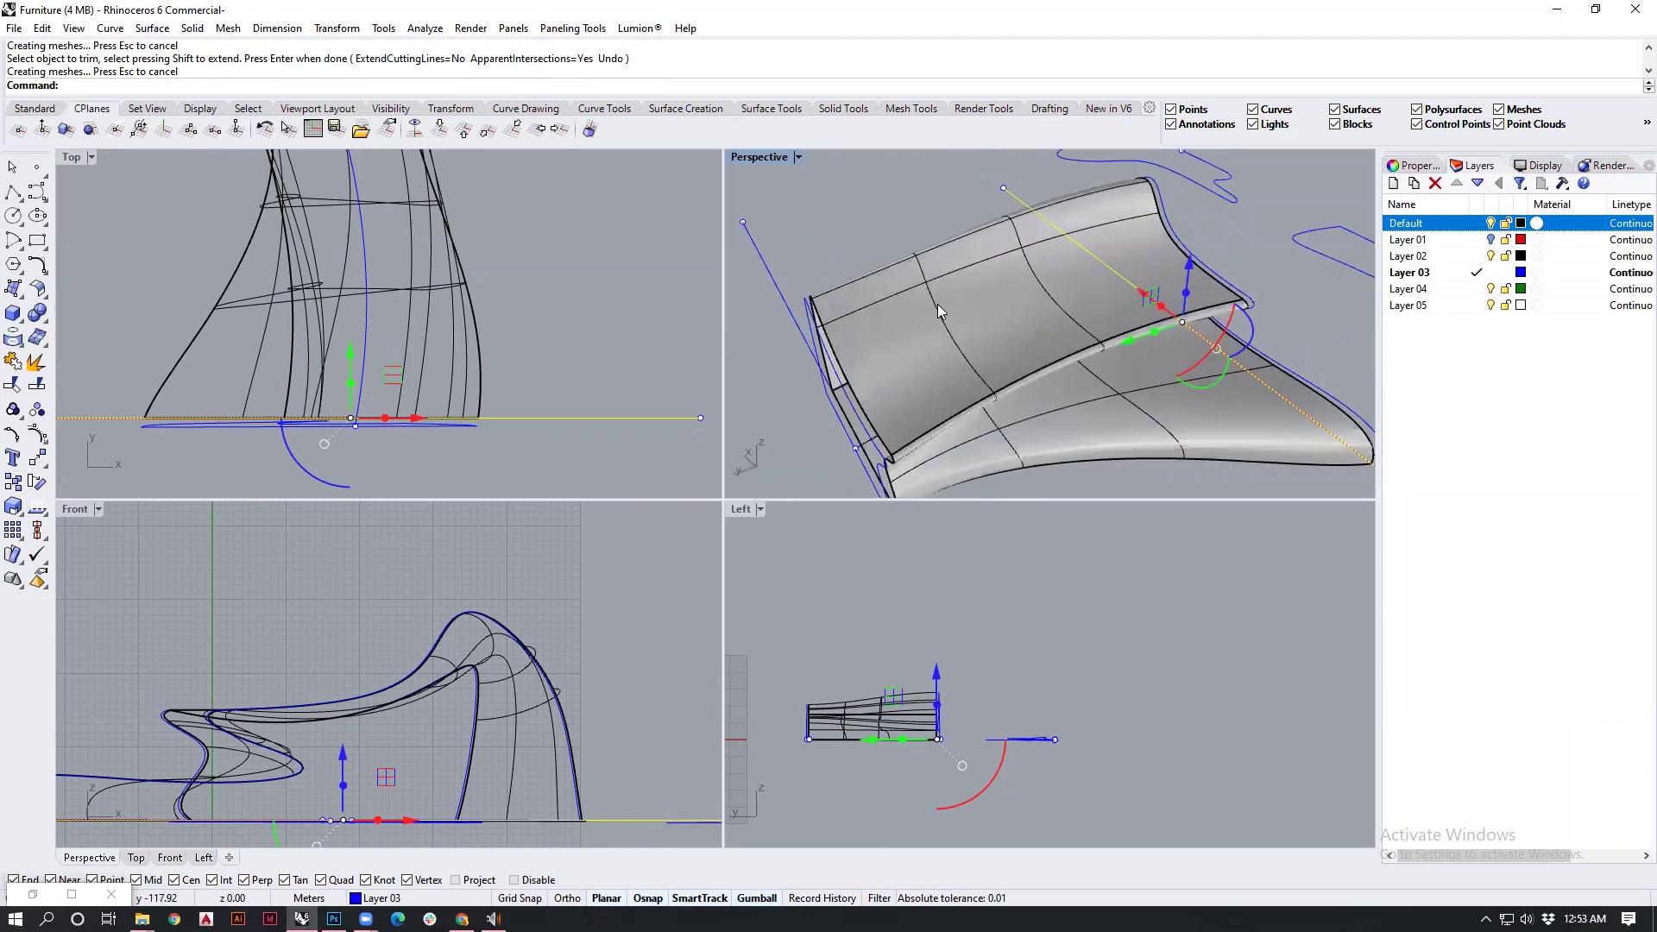
left_click(943, 307)
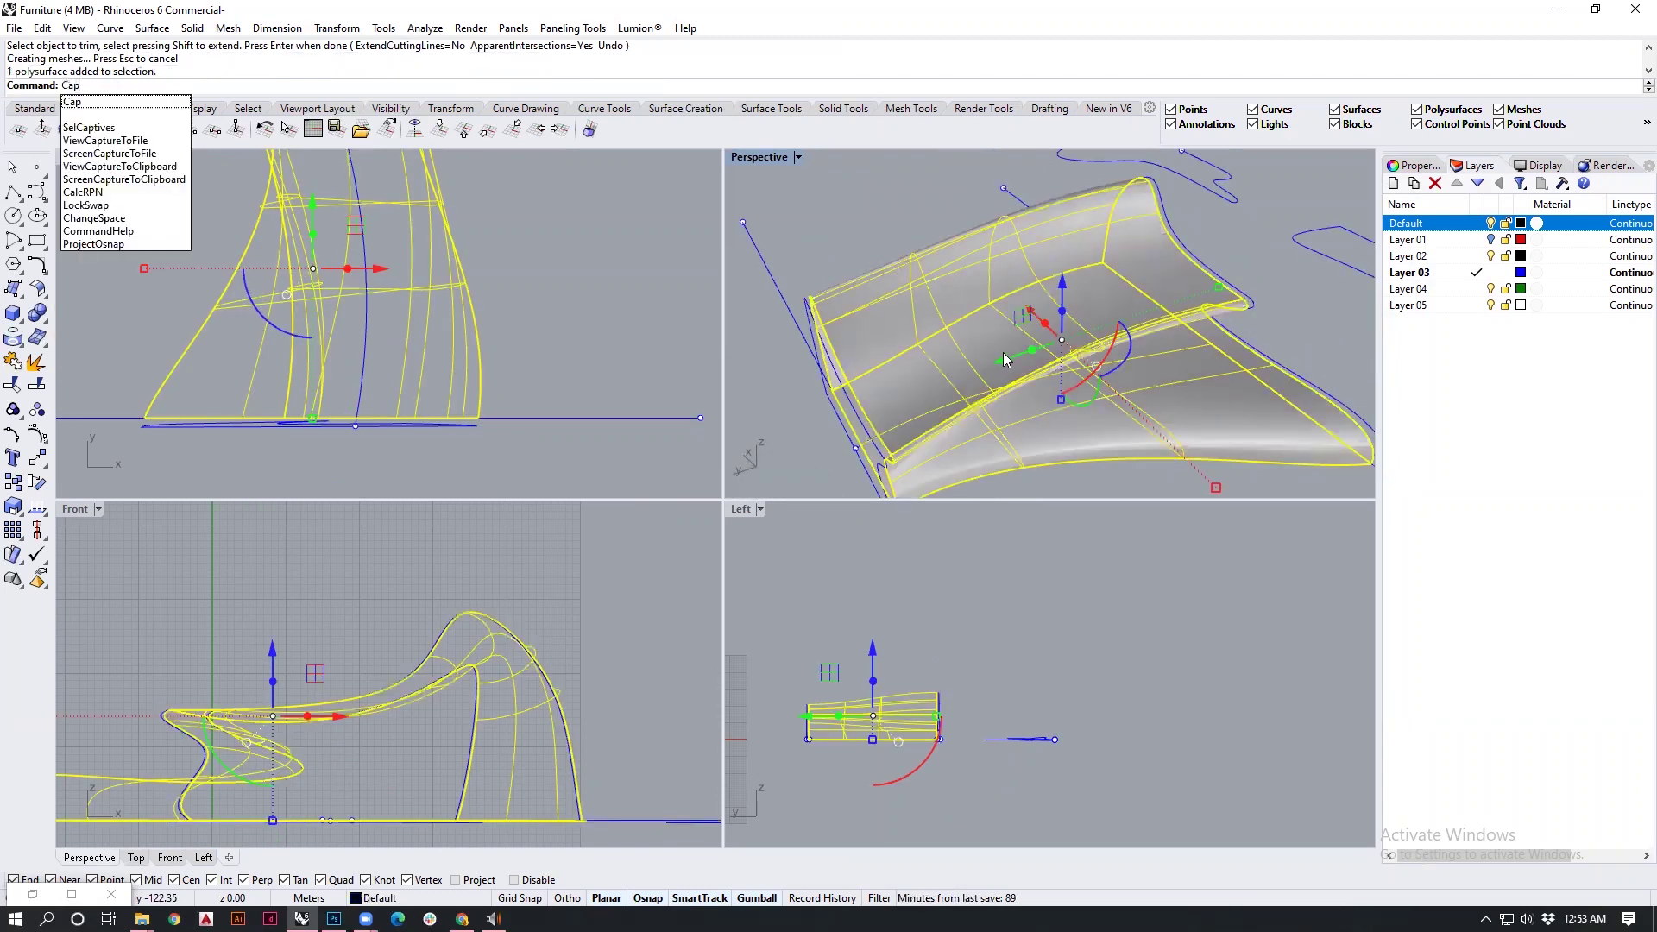
key("Return")
right_click_drag(1002, 352, 1084, 300)
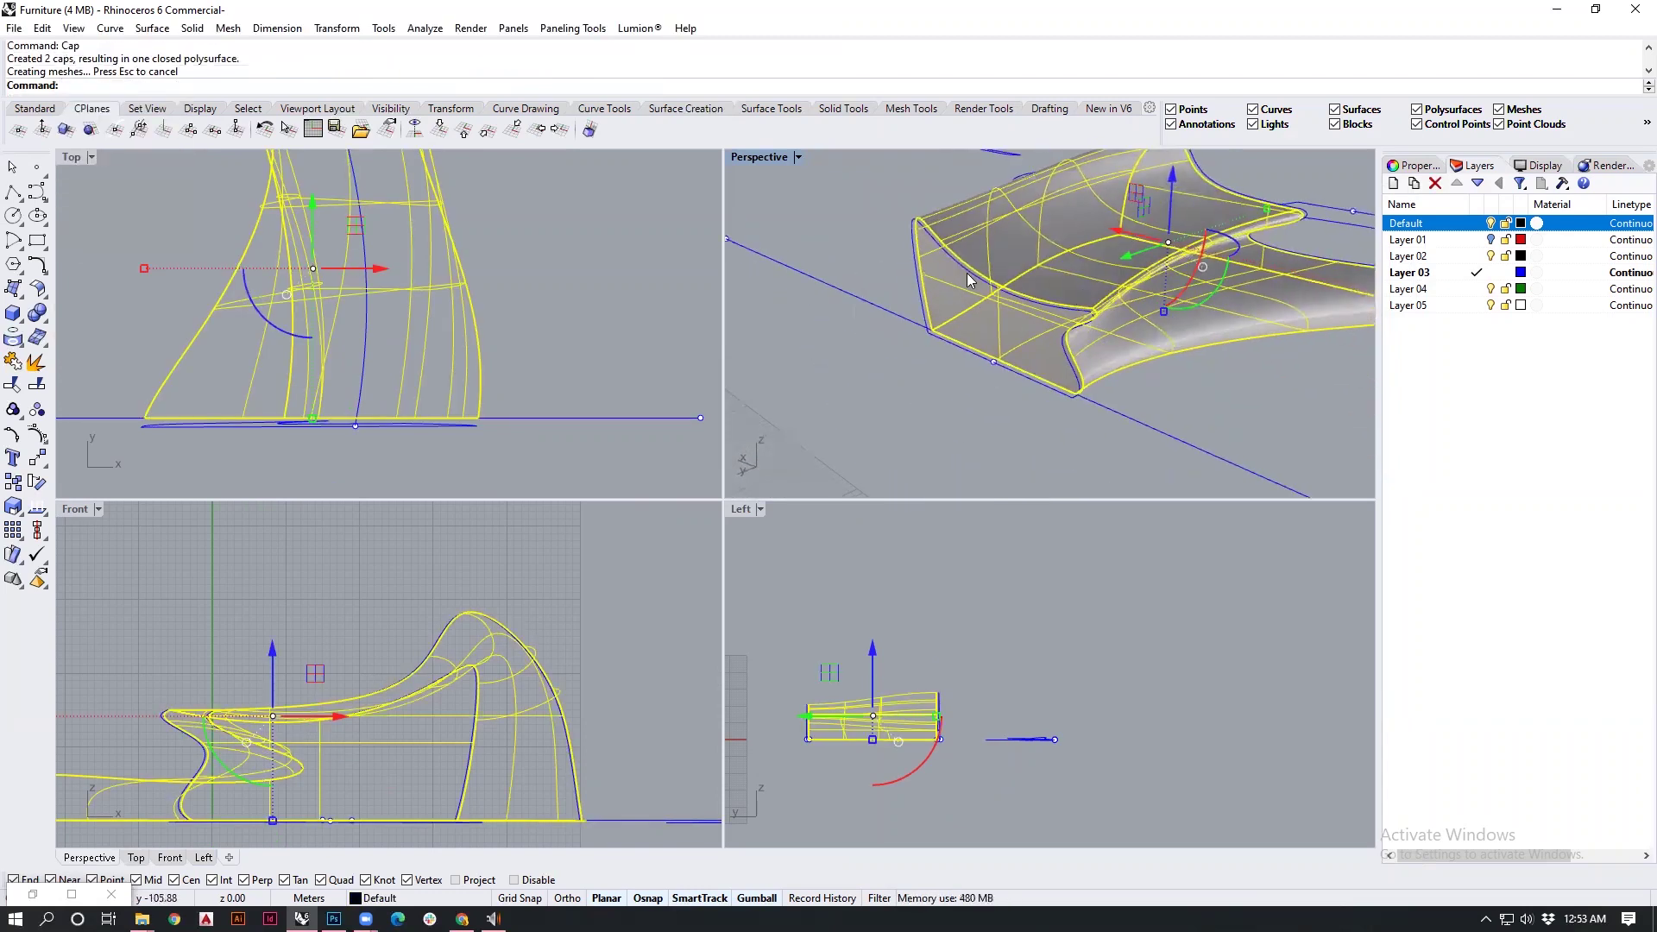
Step: Set the Perspective view to Shaded display and look over the capped bench from other angles
left_click(796, 157)
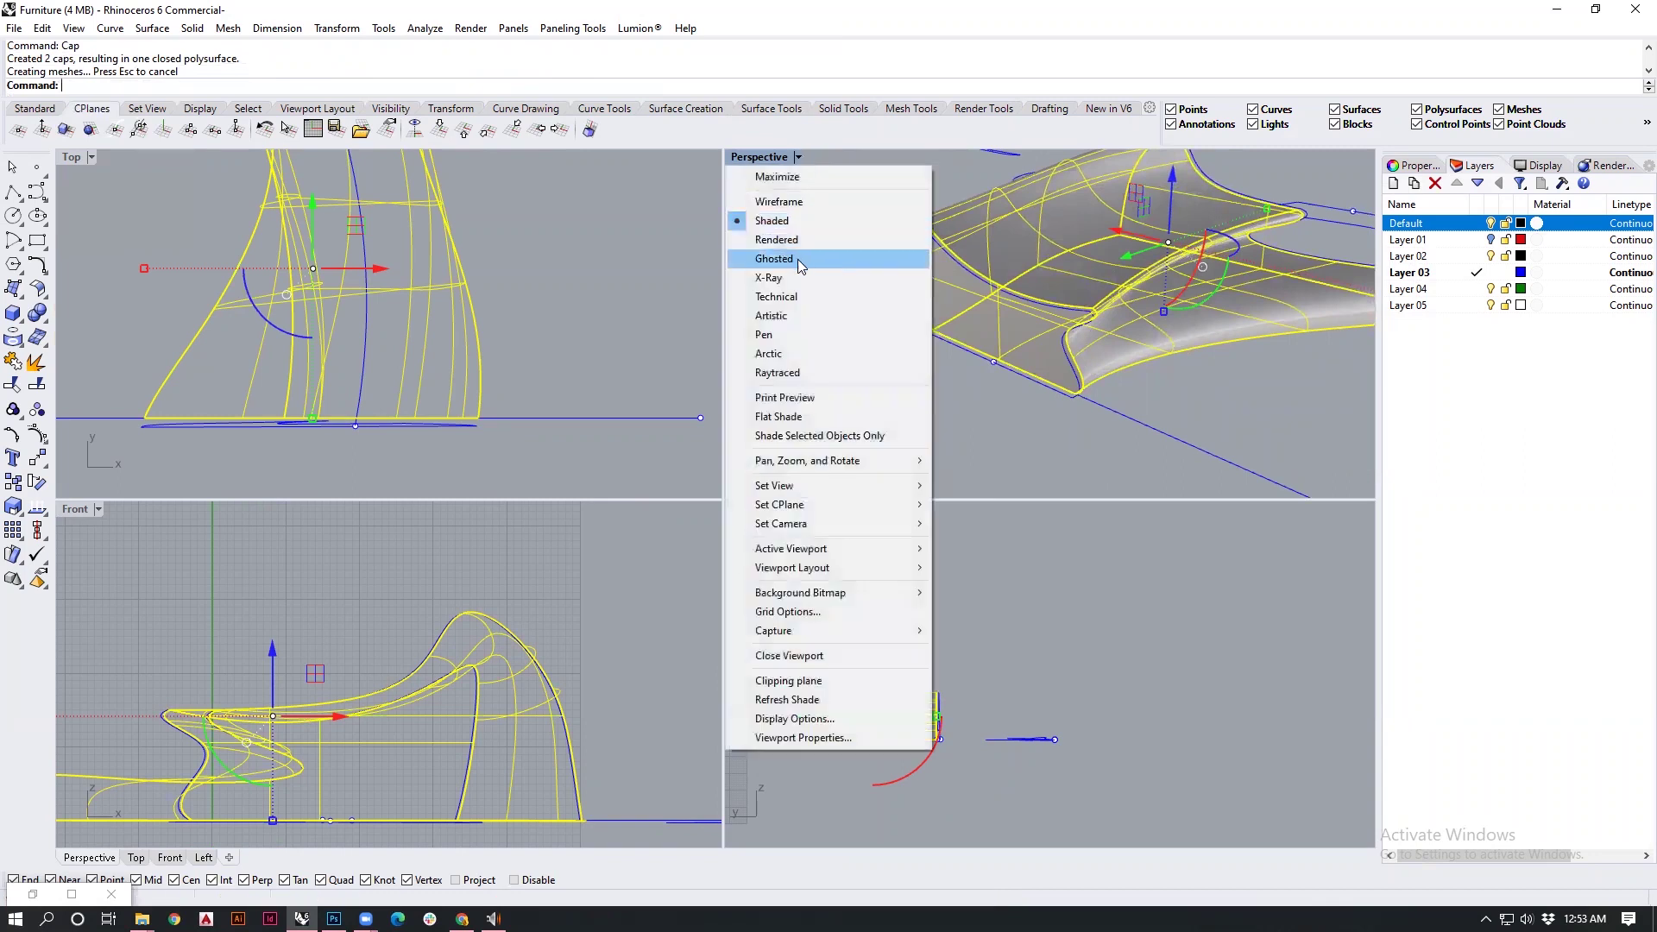
left_click(794, 216)
right_click_drag(1087, 233, 1032, 266)
right_click_drag(1167, 322, 1027, 294)
Step: Shift the closed bench solid along X away from its construction curves in two successive moves of 100
left_click(1015, 257)
scroll(1012, 368, "down", 3)
right_click_drag(1027, 293, 936, 365, "shift")
left_click(908, 345)
scroll(337, 330, "down", 5)
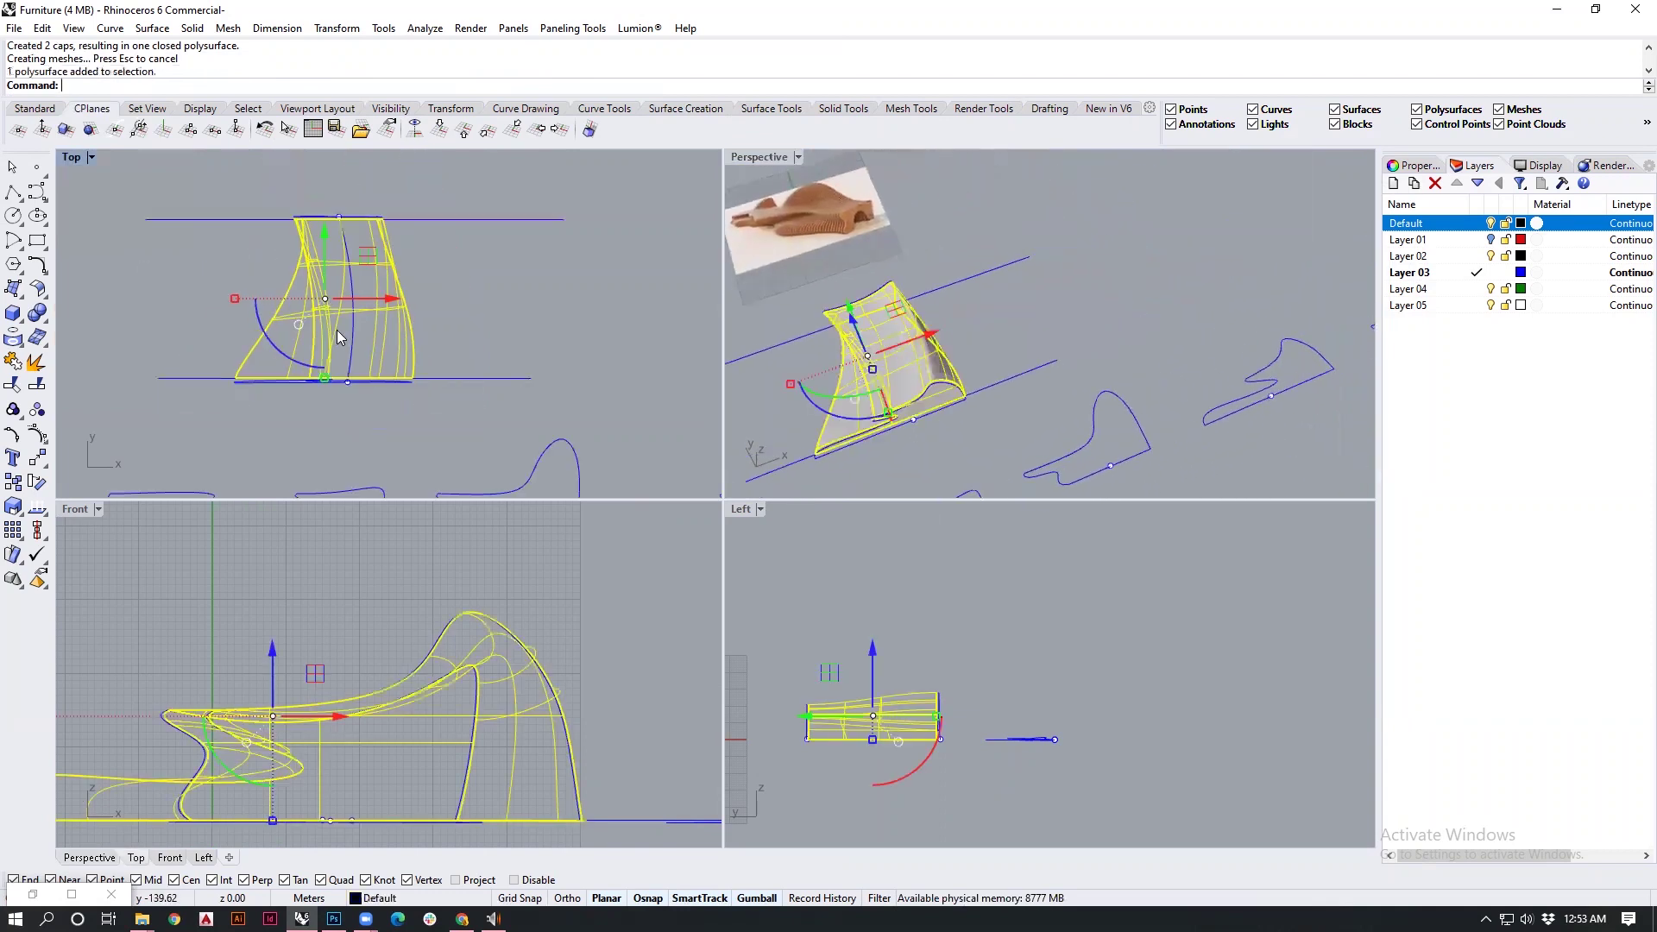
left_click(243, 318)
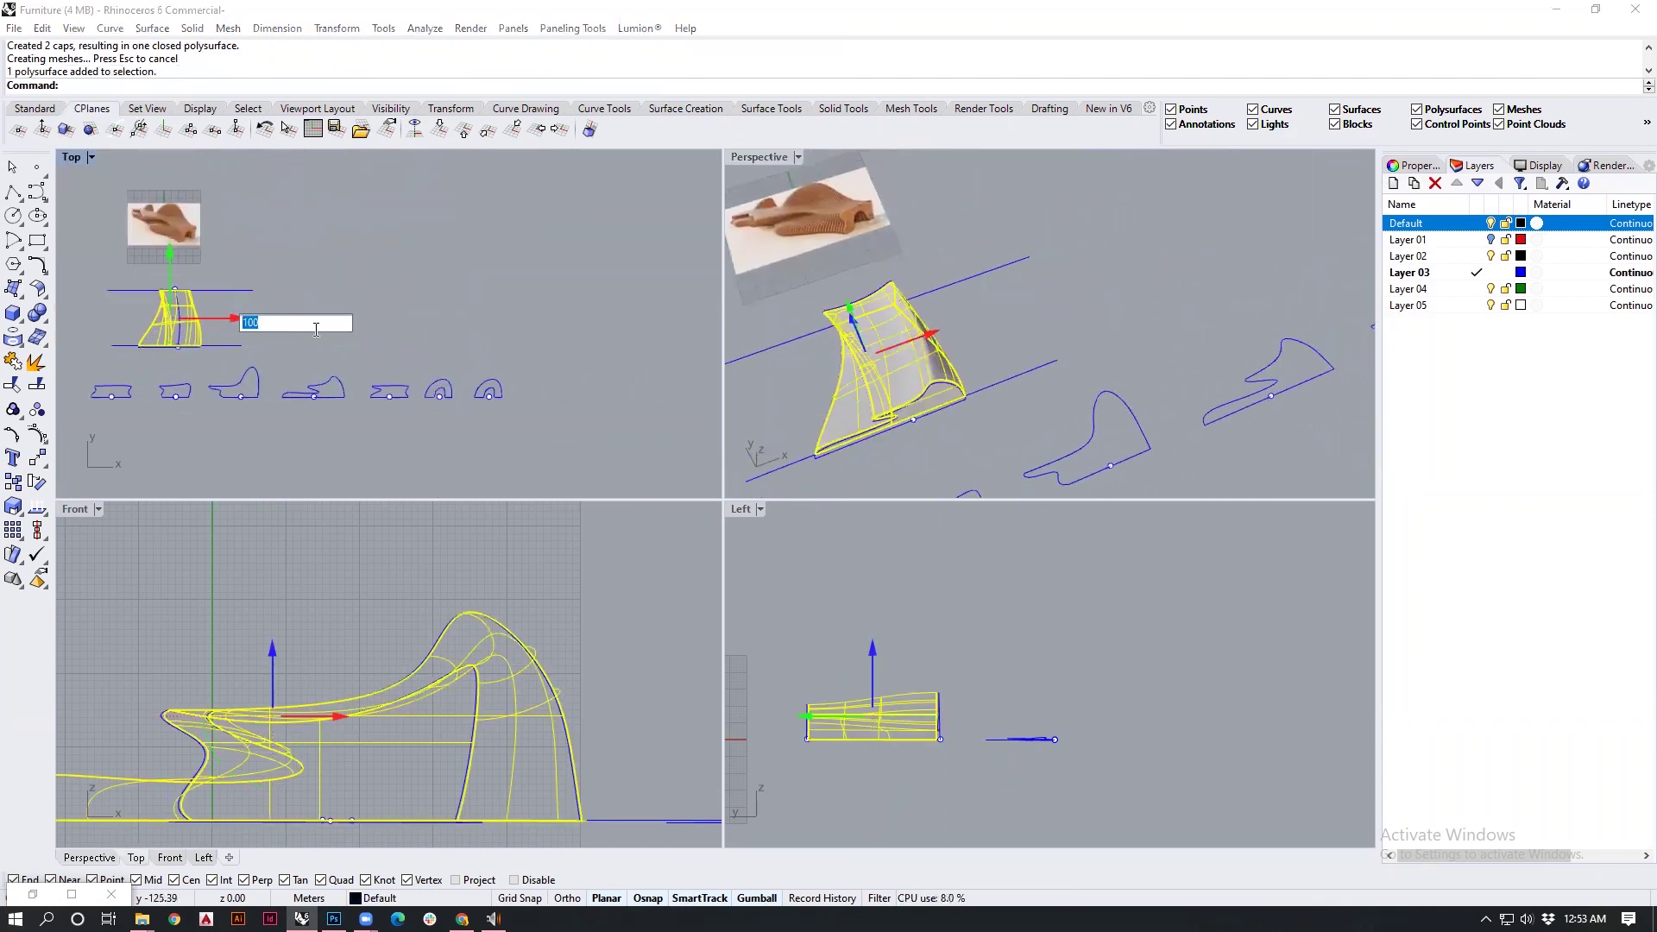
key("Return")
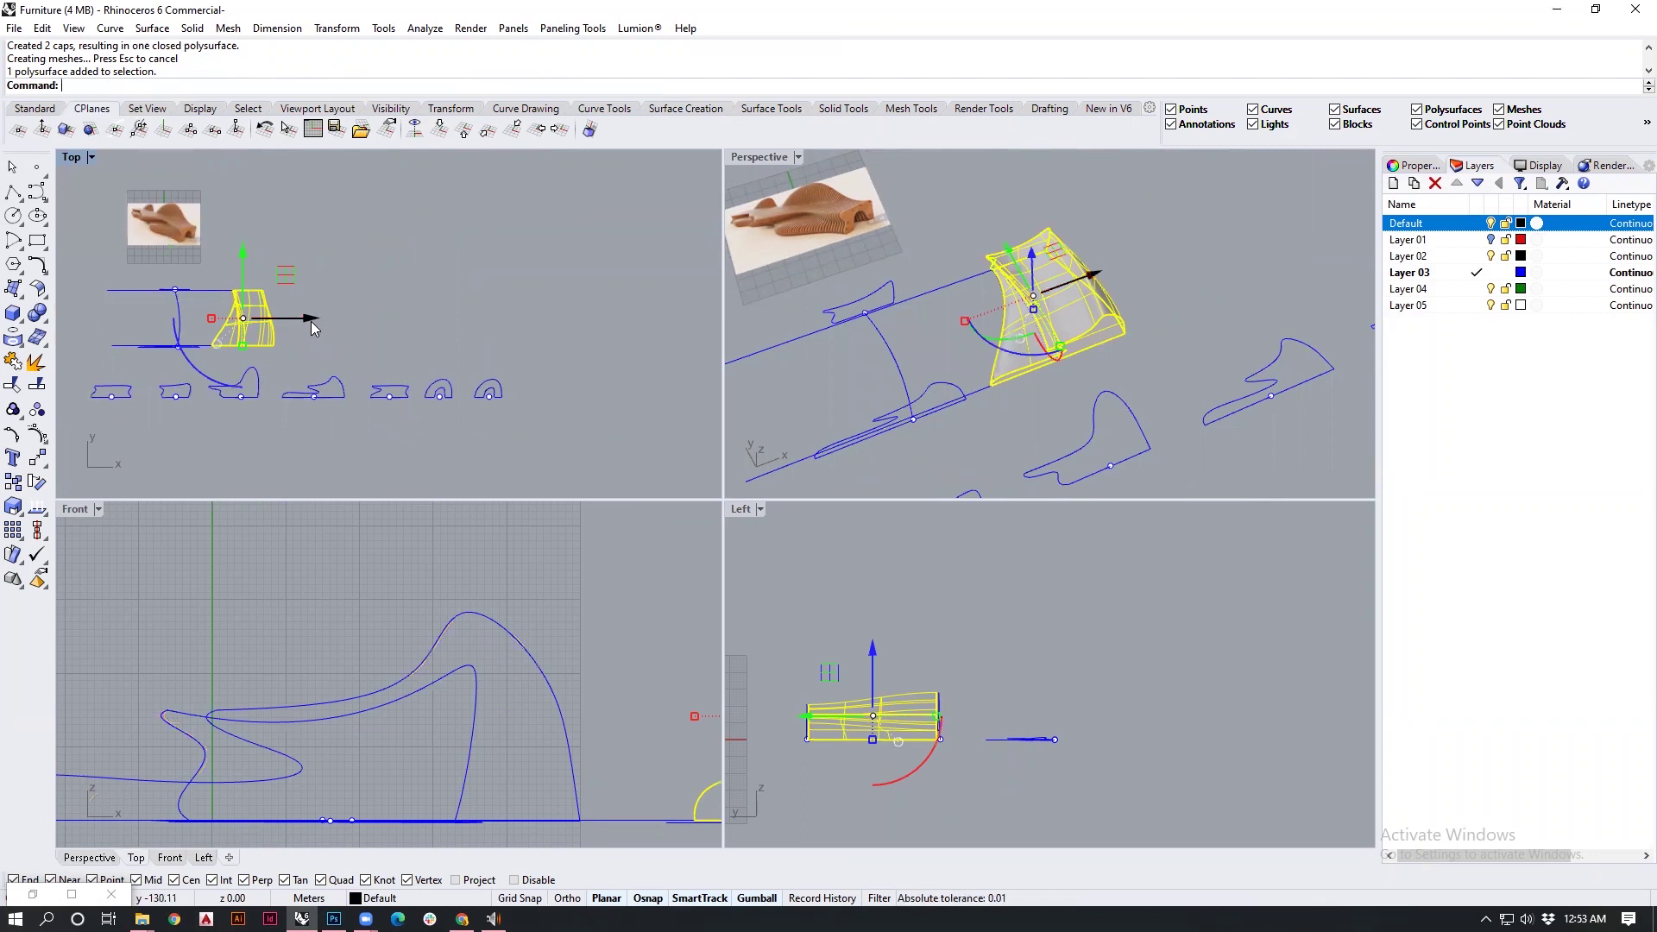
left_click(314, 321)
key("Return")
scroll(320, 322, "up", 2)
scroll(1023, 291, "down", 2)
right_click_drag(1163, 277, 1116, 226)
scroll(1129, 283, "up", 6)
left_click(1176, 352)
mouse_move(1175, 352)
right_mouse_down()
mouse_move(1124, 313)
mouse_move(1122, 338)
right_mouse_up()
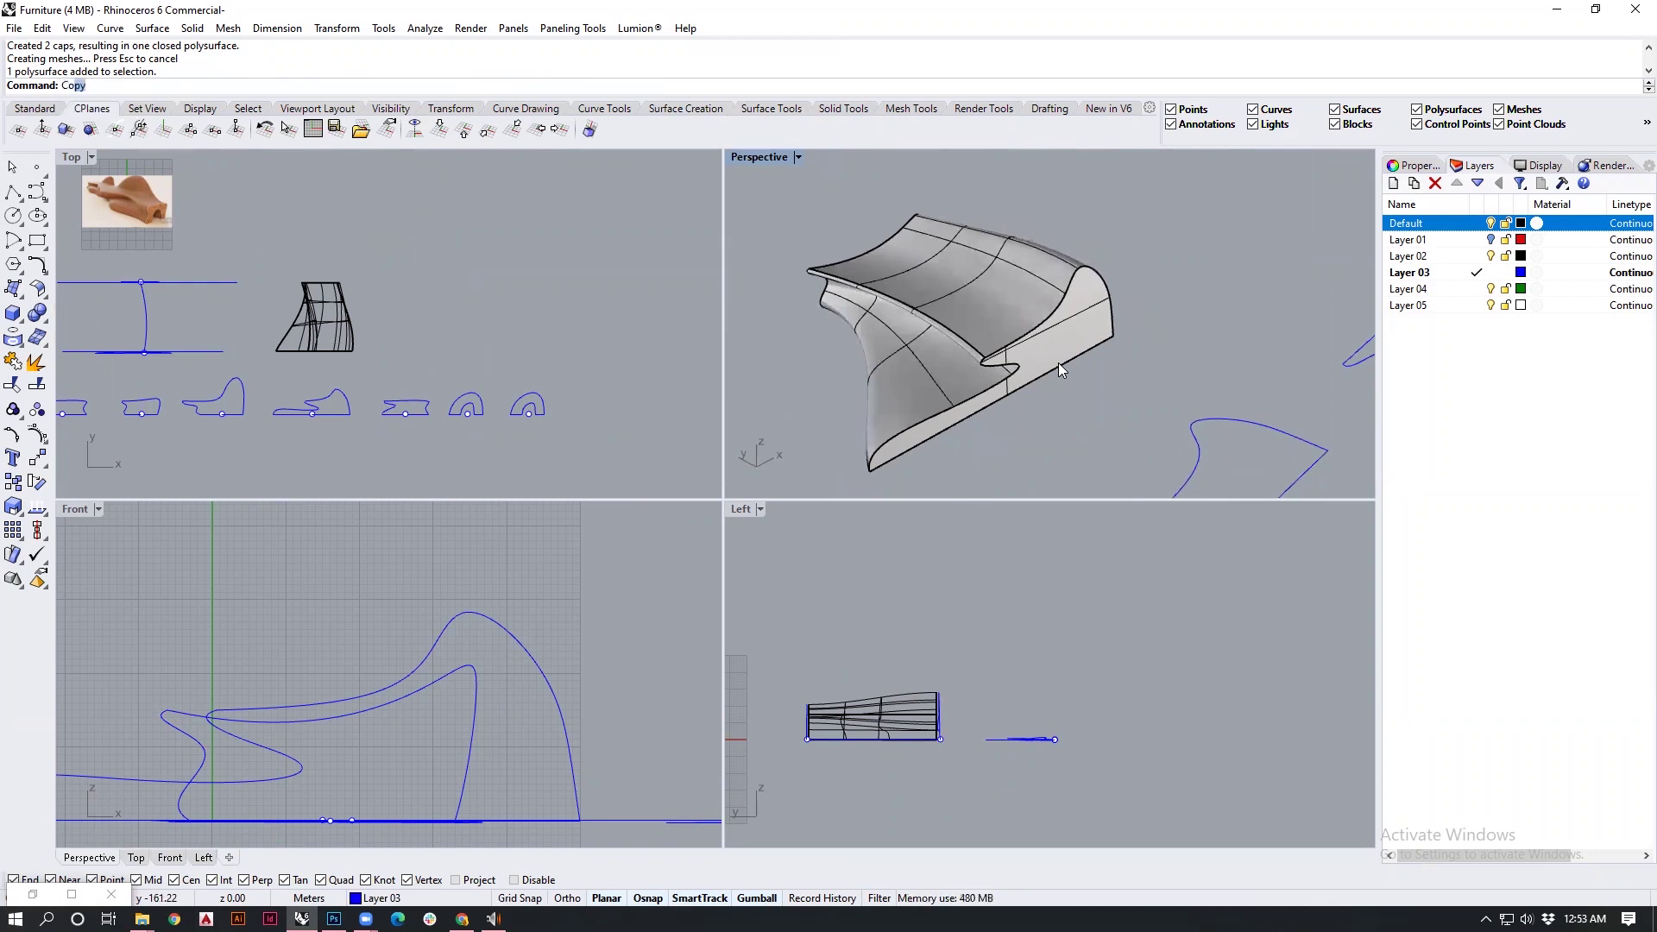
type("Contour")
key("Return")
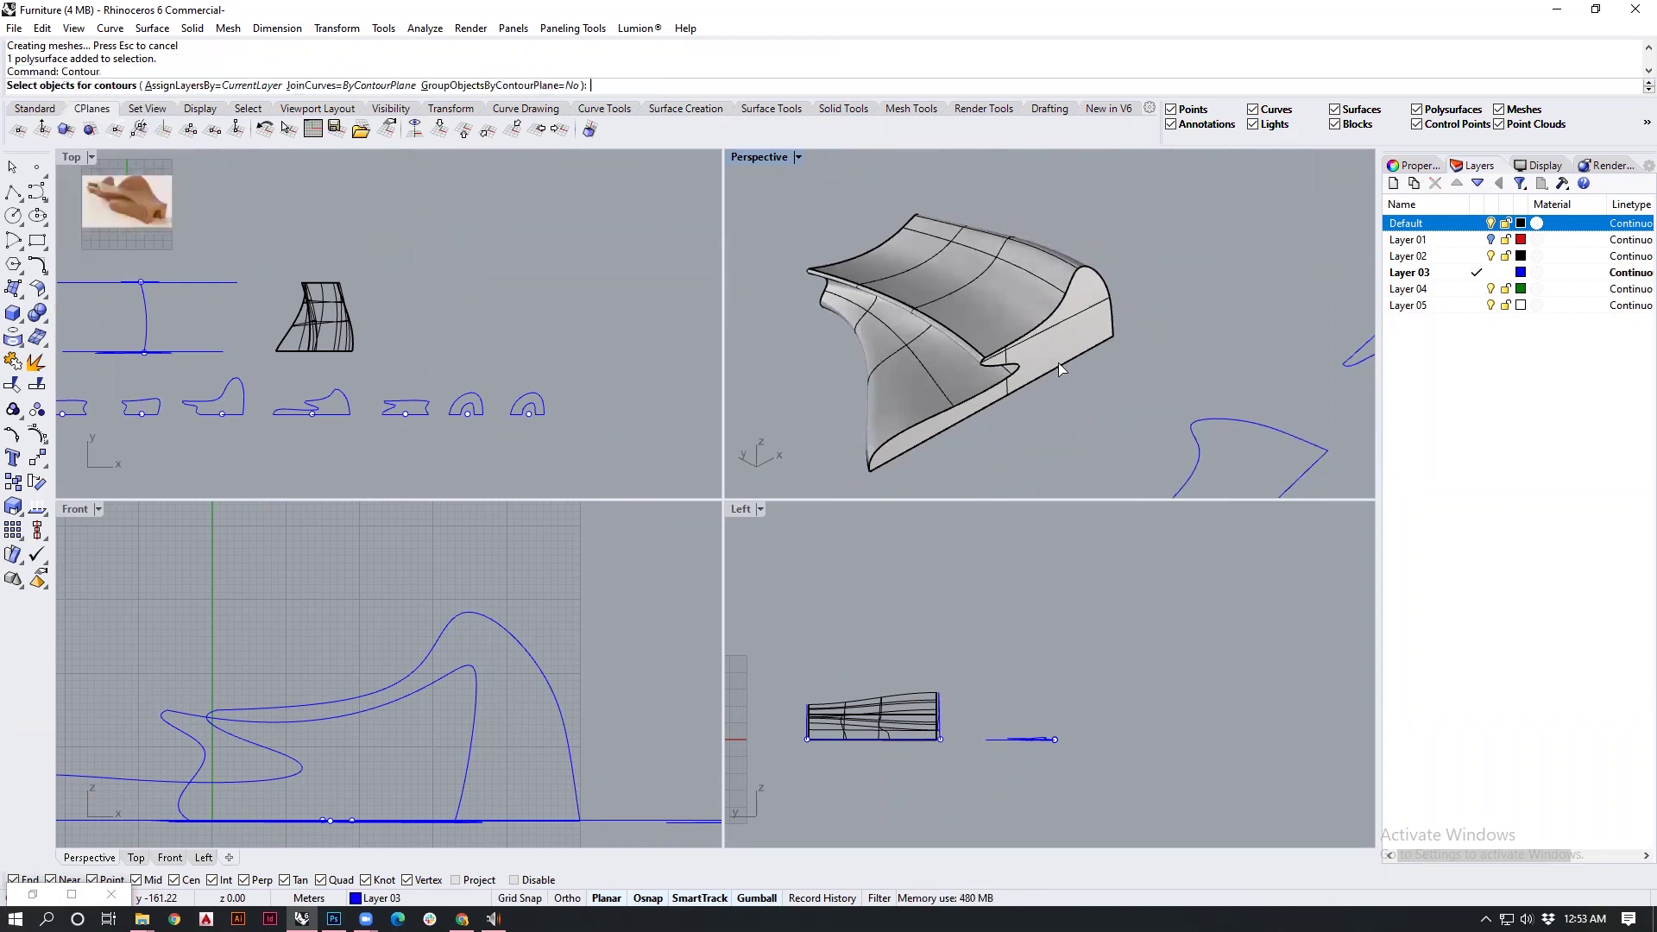
right_click_drag(1030, 360, 1148, 328)
scroll(1113, 226, "up", 5)
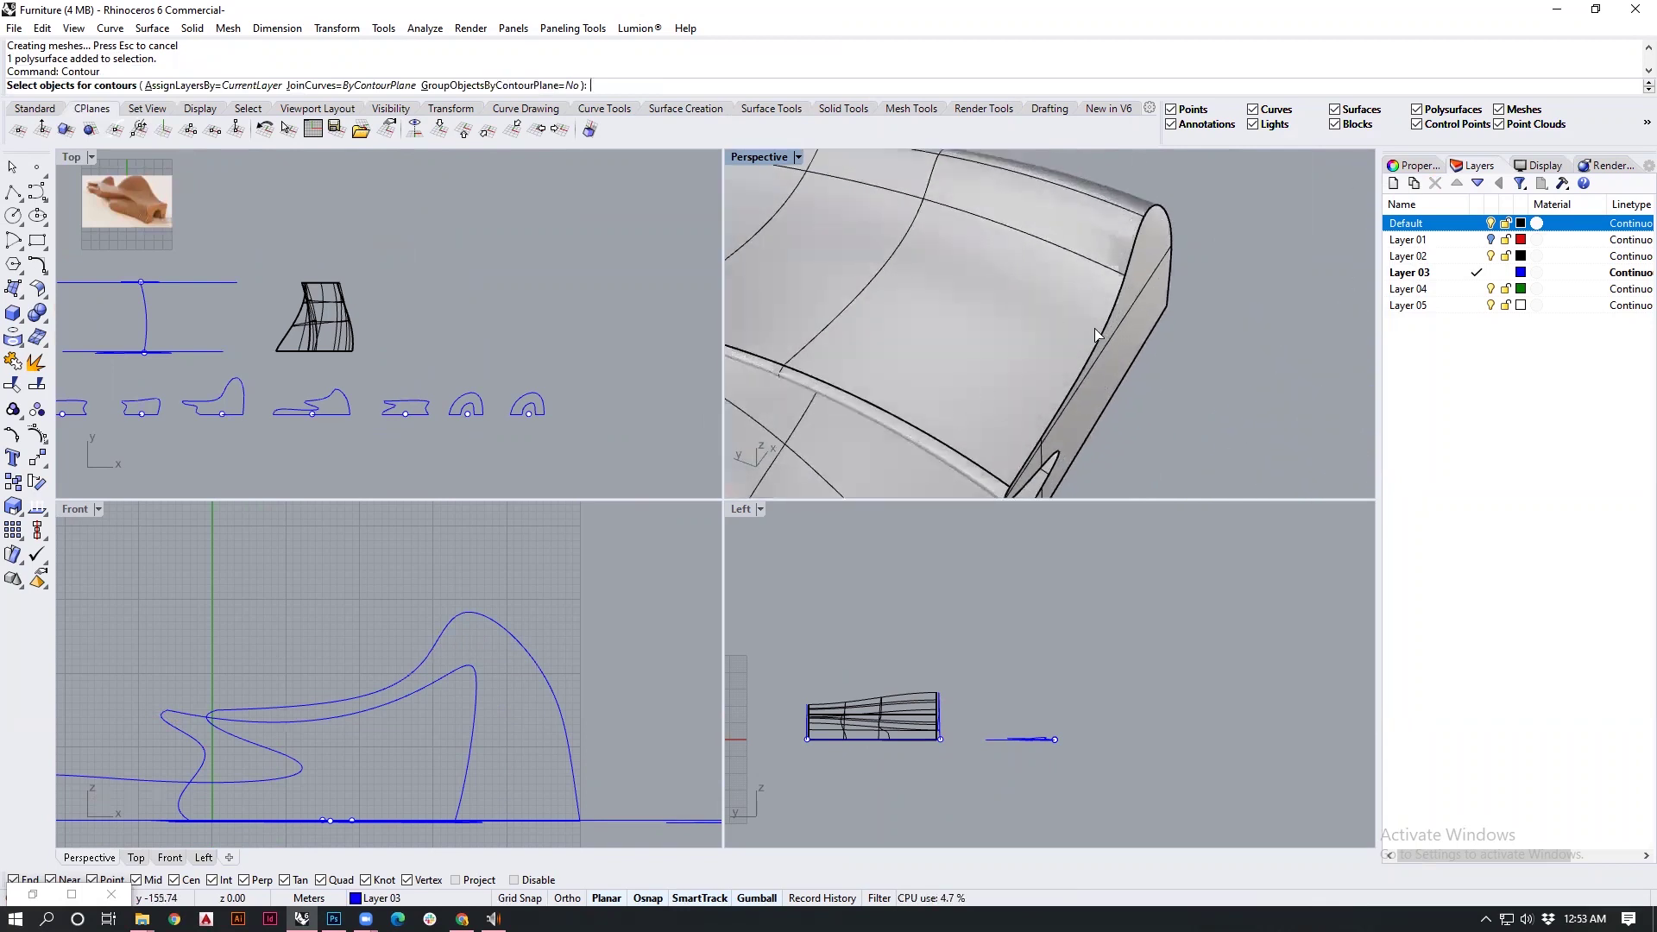
scroll(1137, 279, "down", 3)
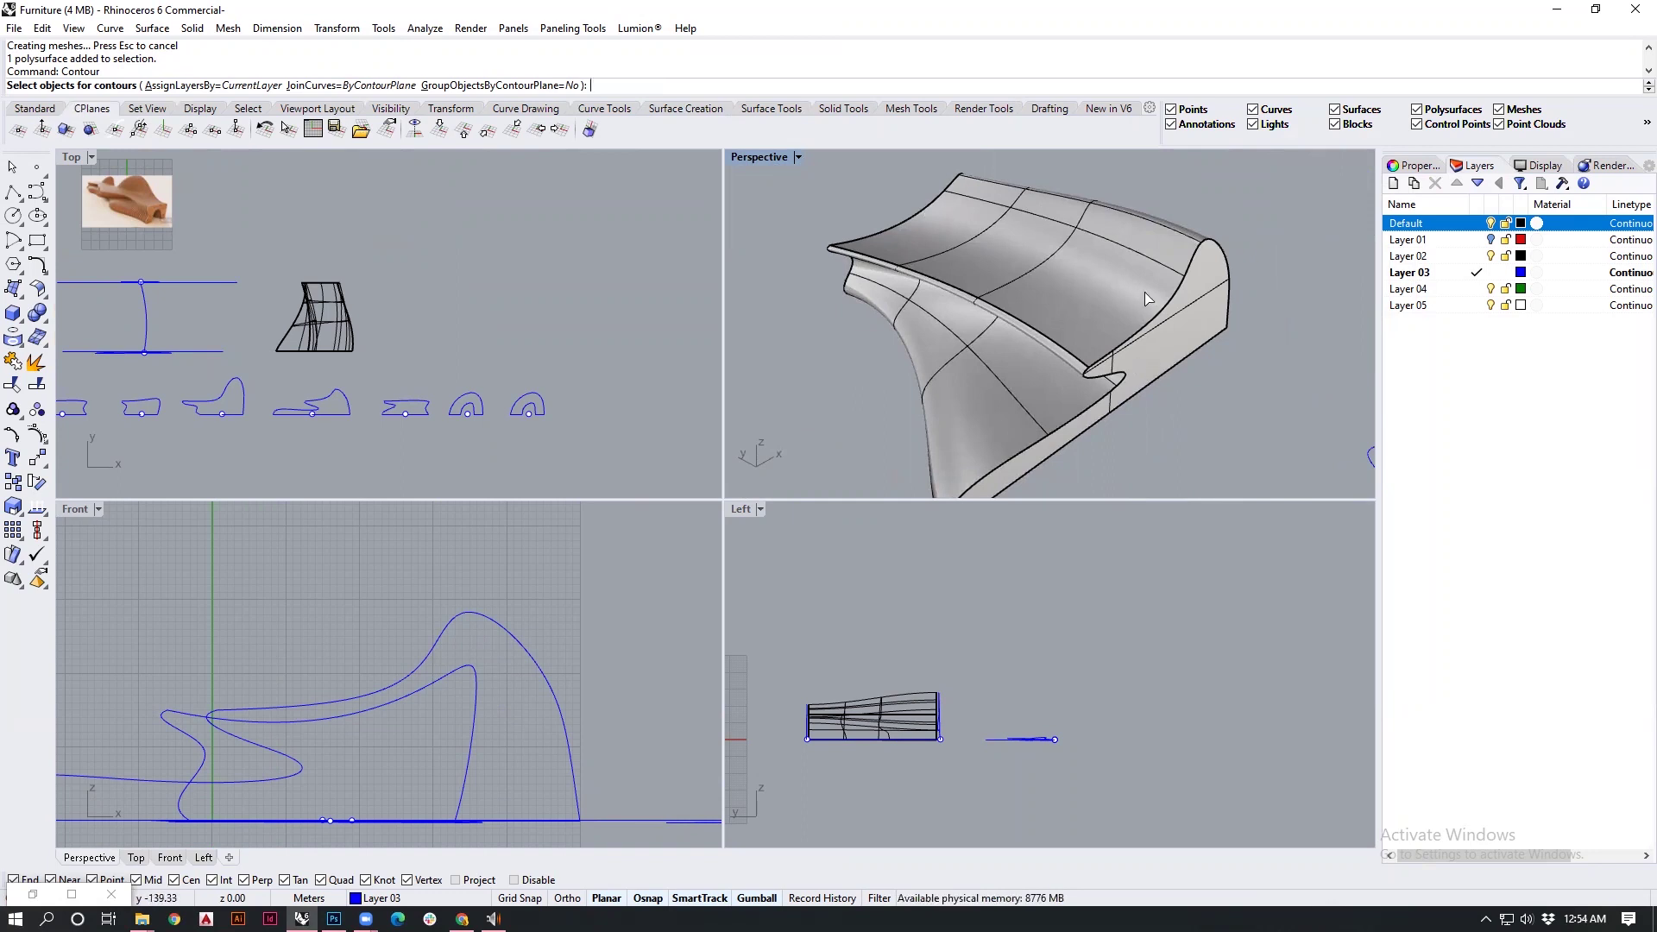
left_click(1092, 285)
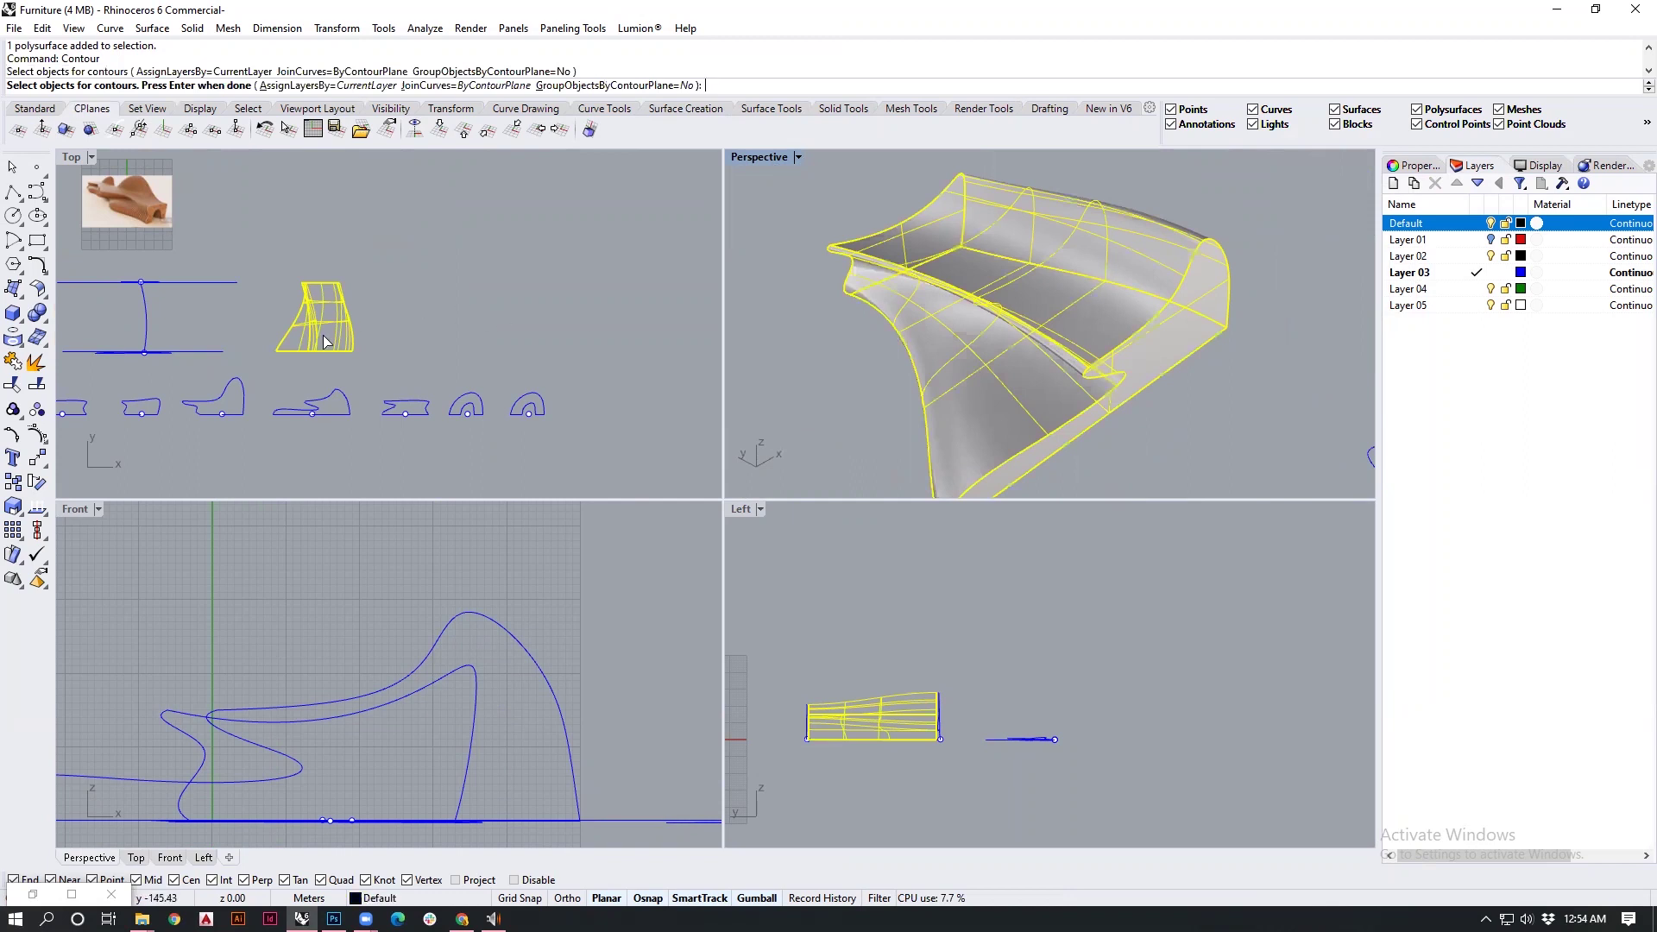
key("Return")
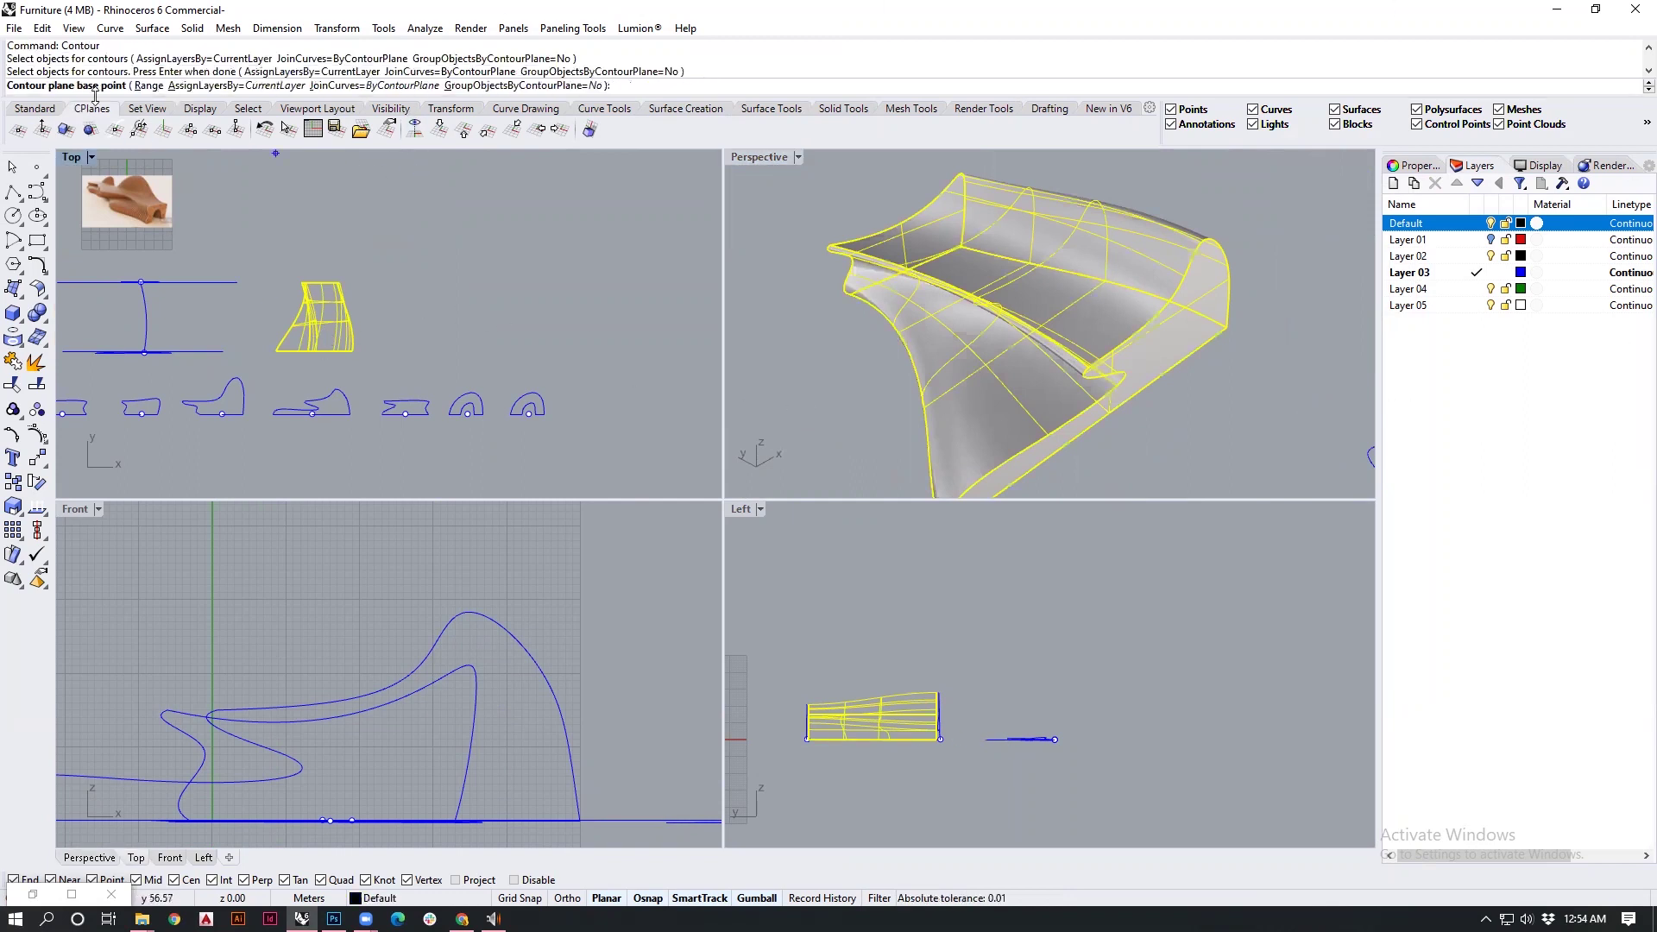
scroll(389, 335, "up", 4)
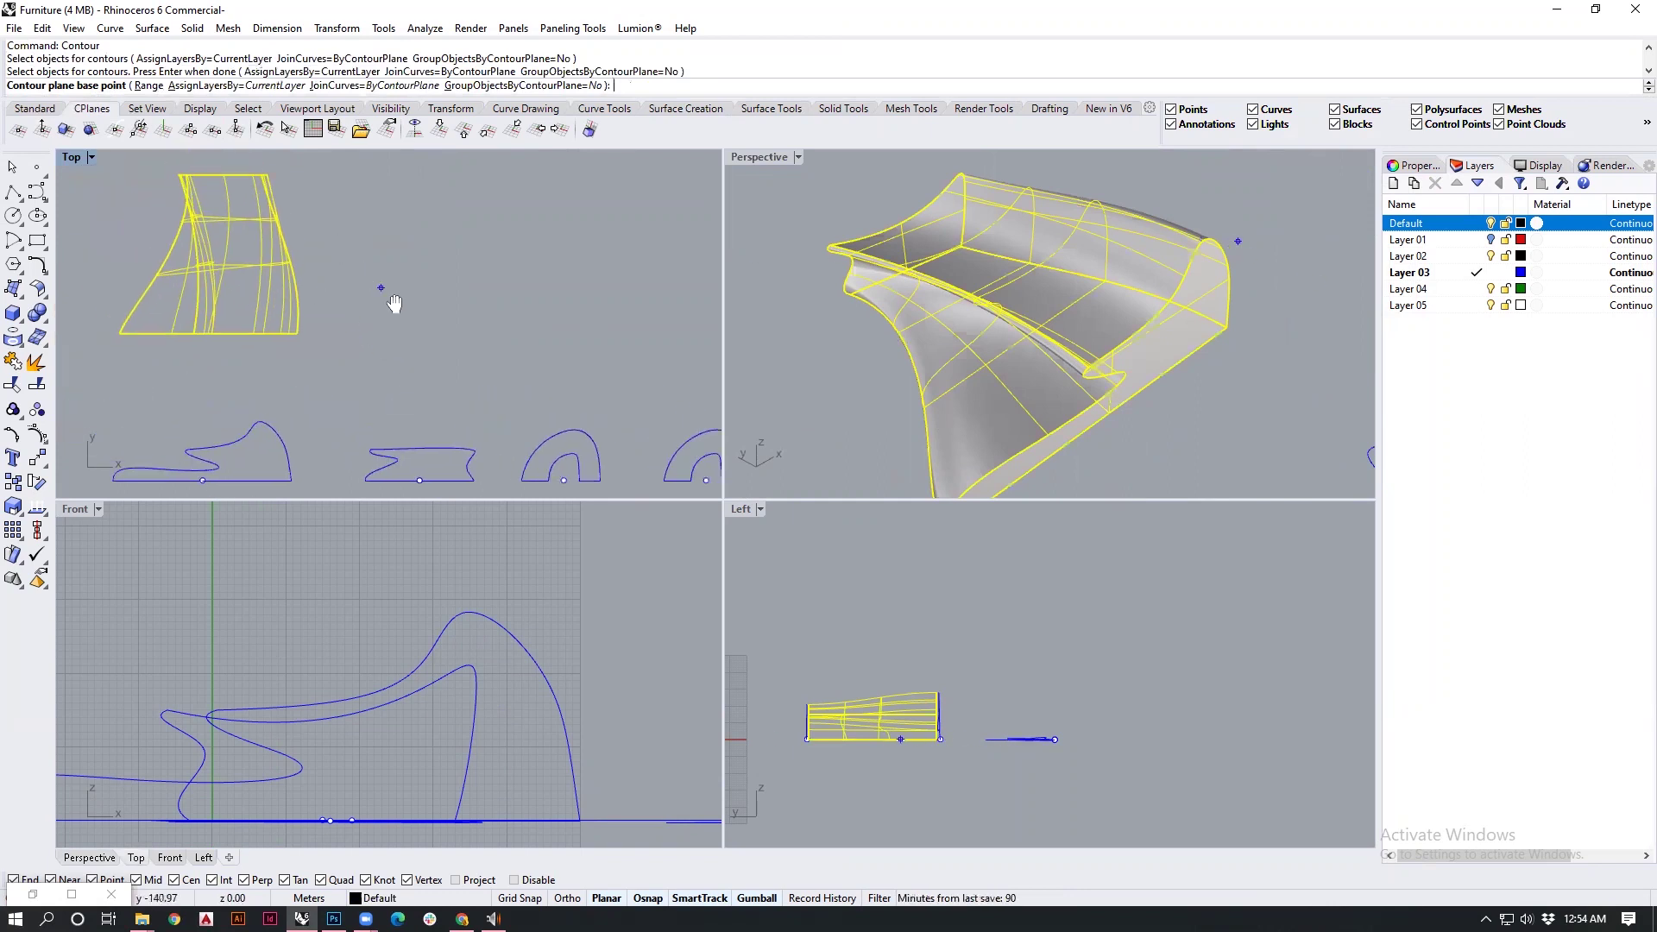
left_click(368, 395)
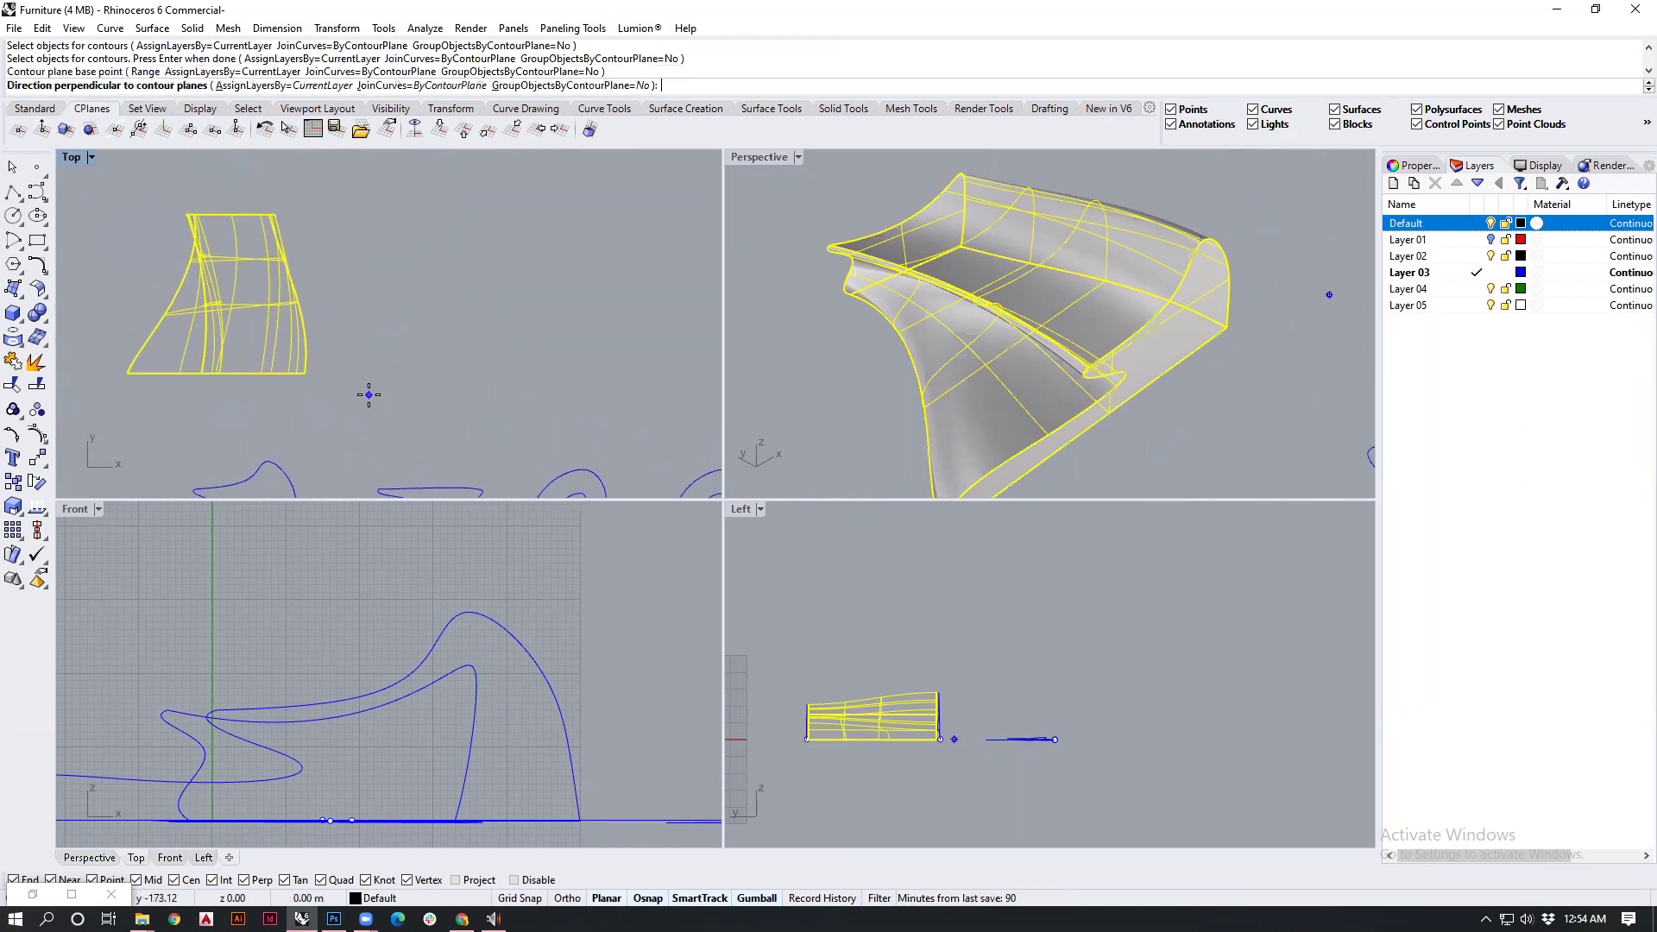
left_click(369, 178)
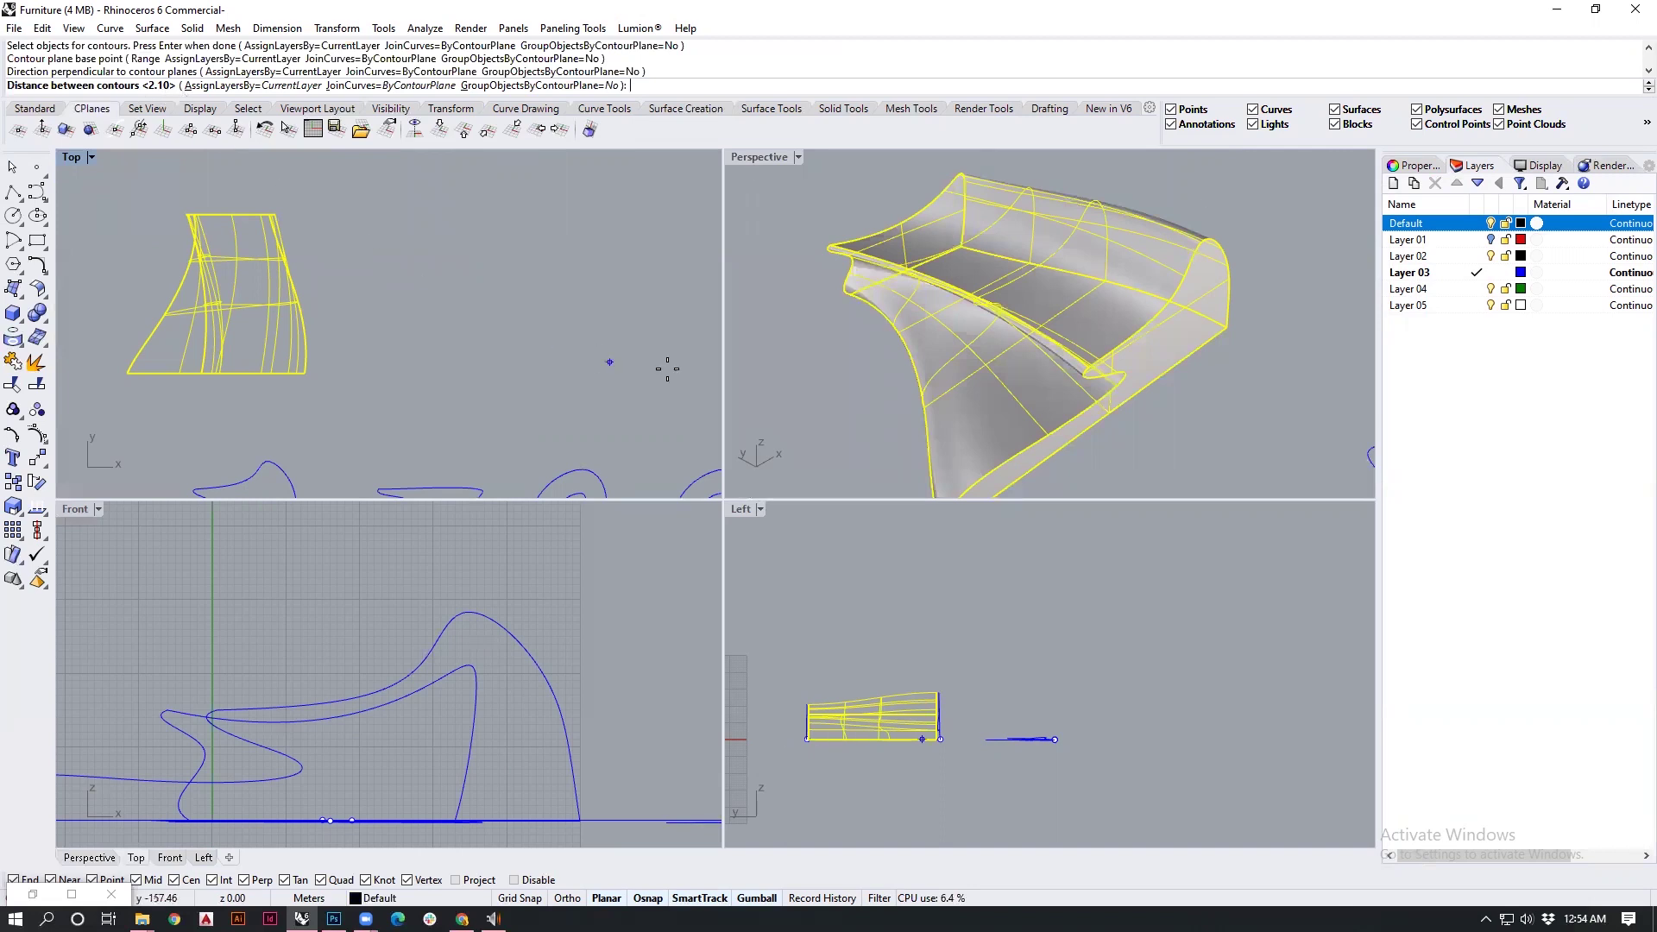
right_click(1073, 292)
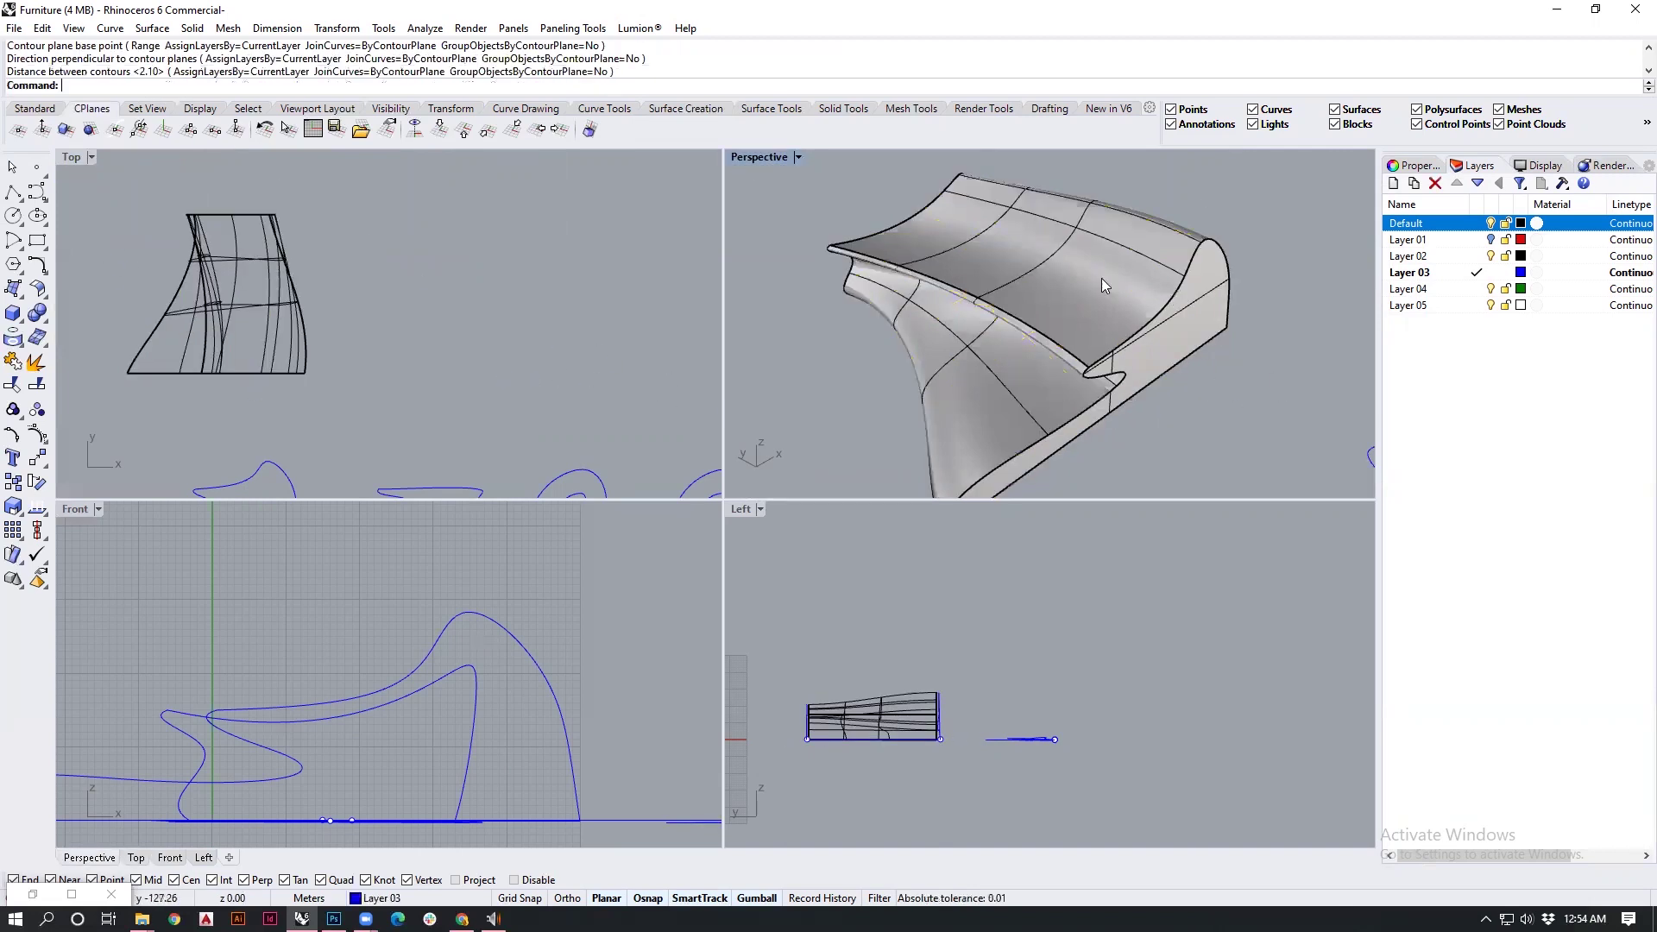
Step: Contour the bench solid from its wide end to its narrow end at 2.10 m spacing, grouping objects by contour plane
left_click(1044, 244)
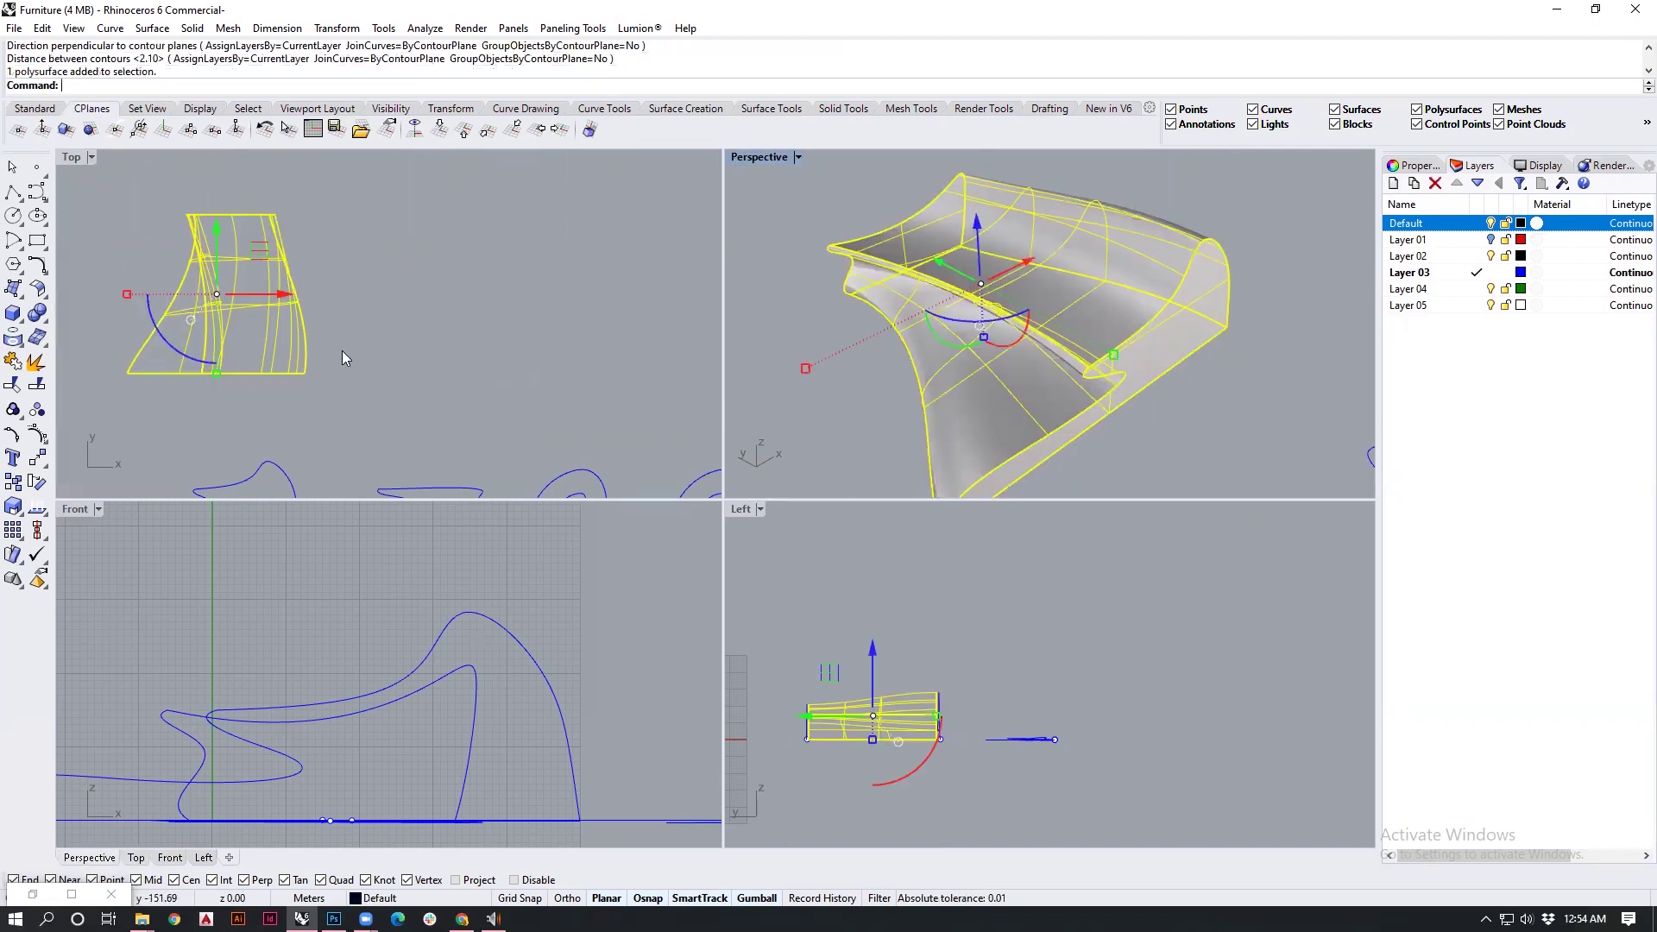
type("COntour")
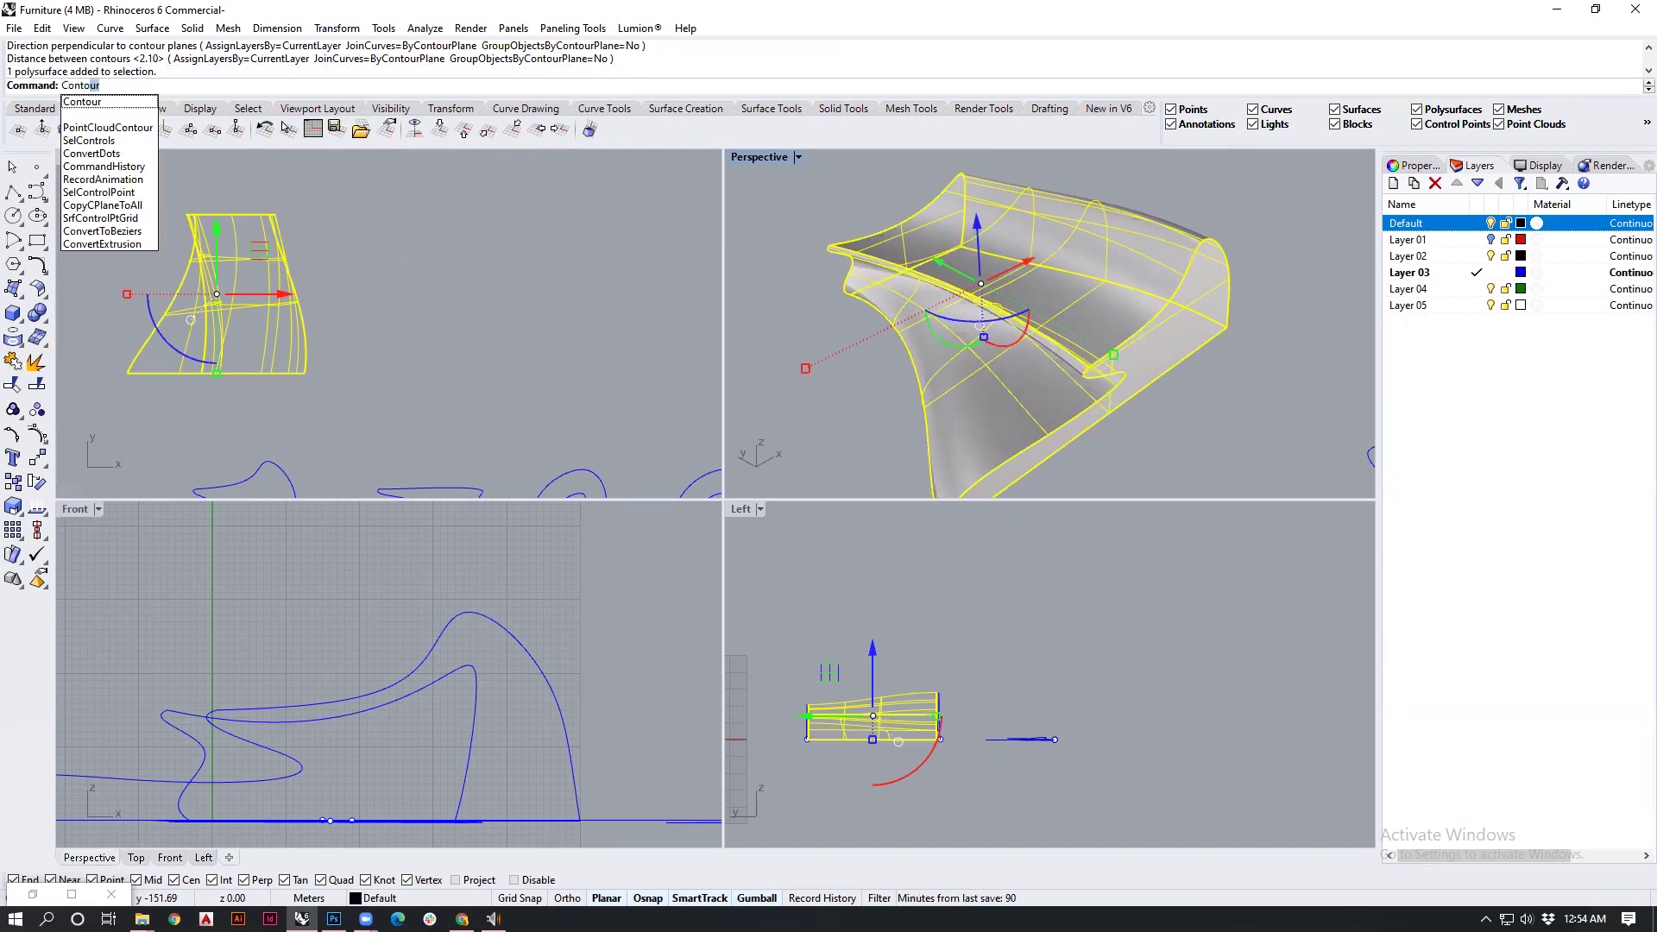
key("Return")
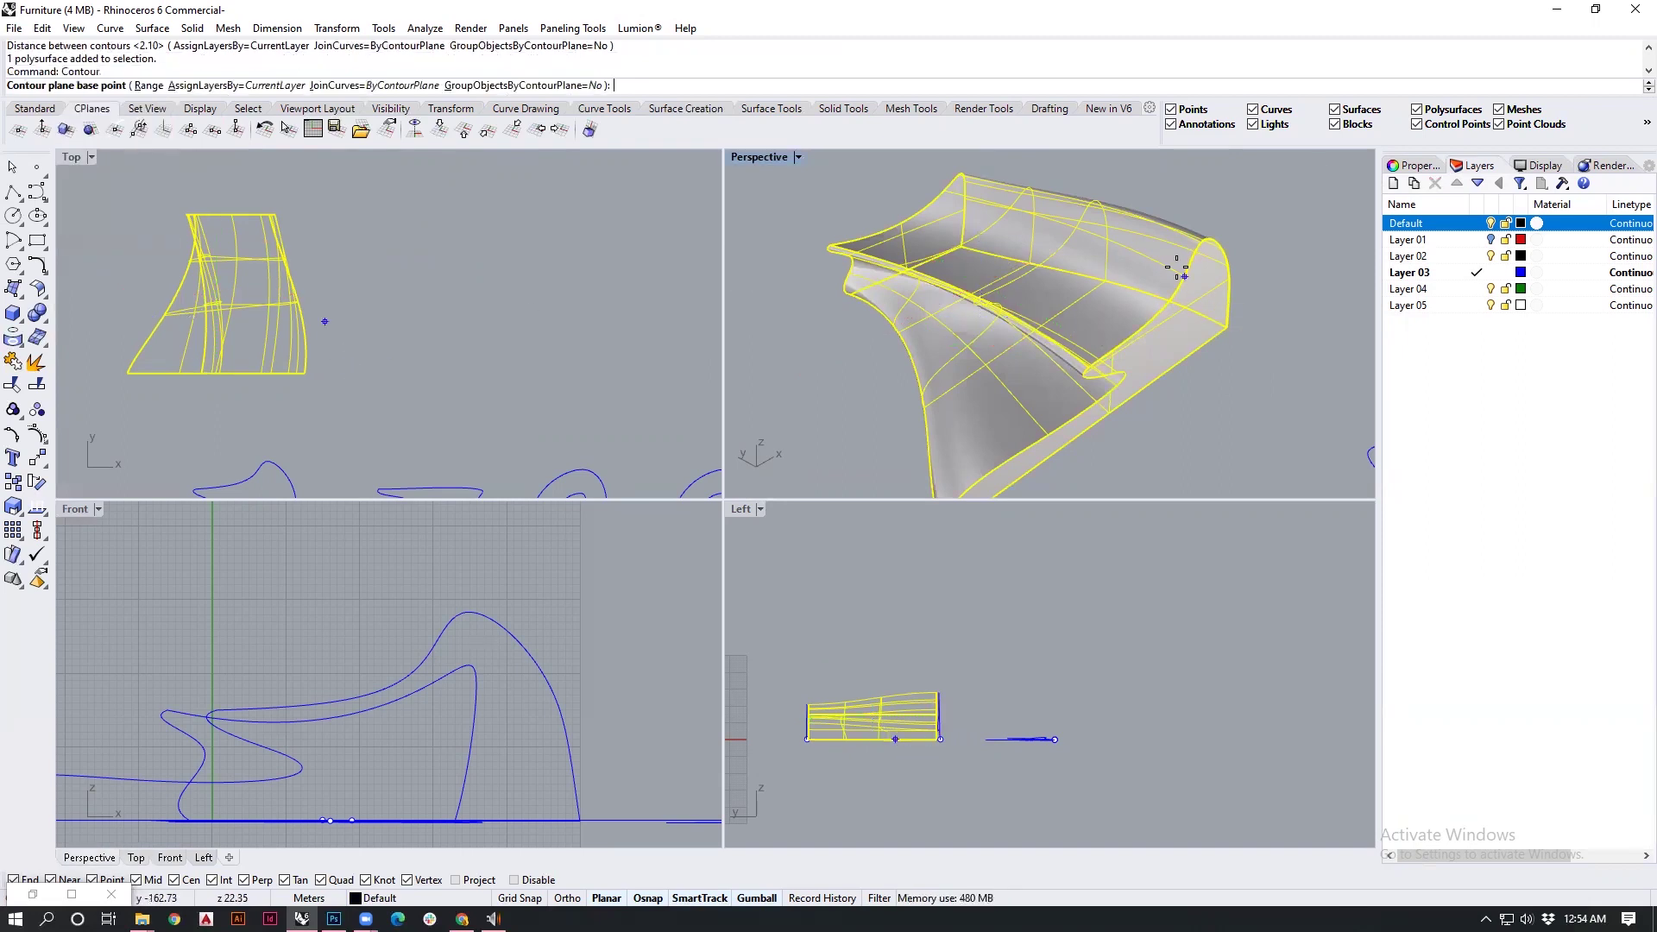
scroll(1280, 294, "down", 7)
right_click_drag(804, 345, 951, 348, "shift")
scroll(924, 356, "up", 9)
scroll(923, 355, "down", 6)
right_click_drag(1226, 296, 945, 298, "shift")
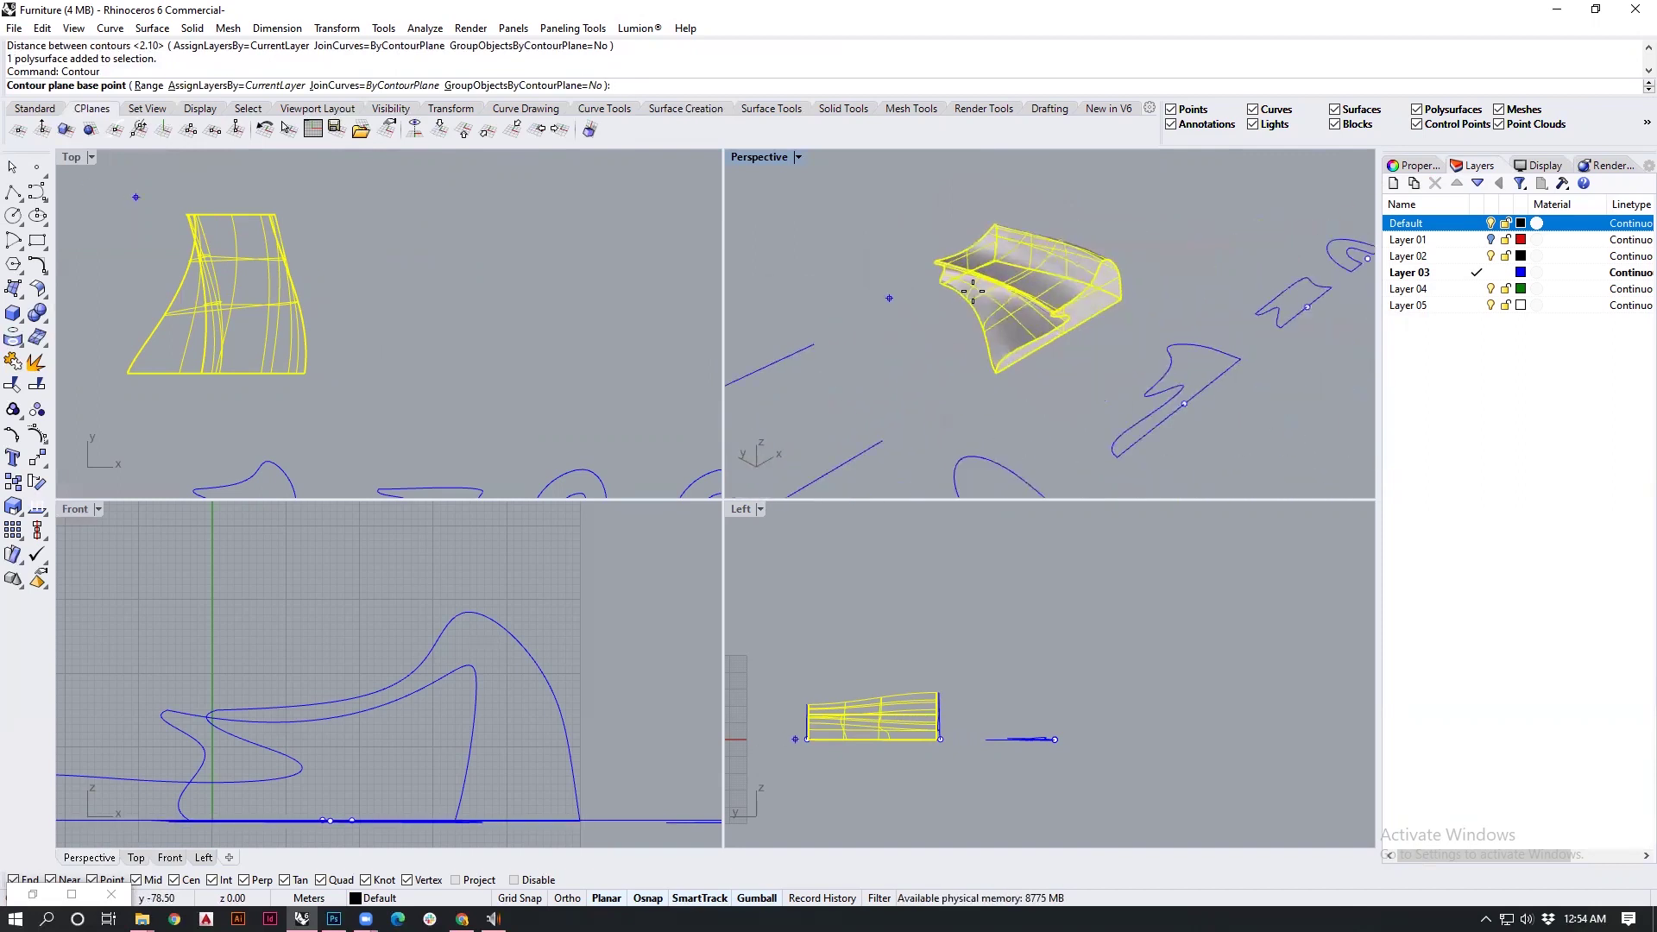
right_click_drag(1320, 276, 1156, 255)
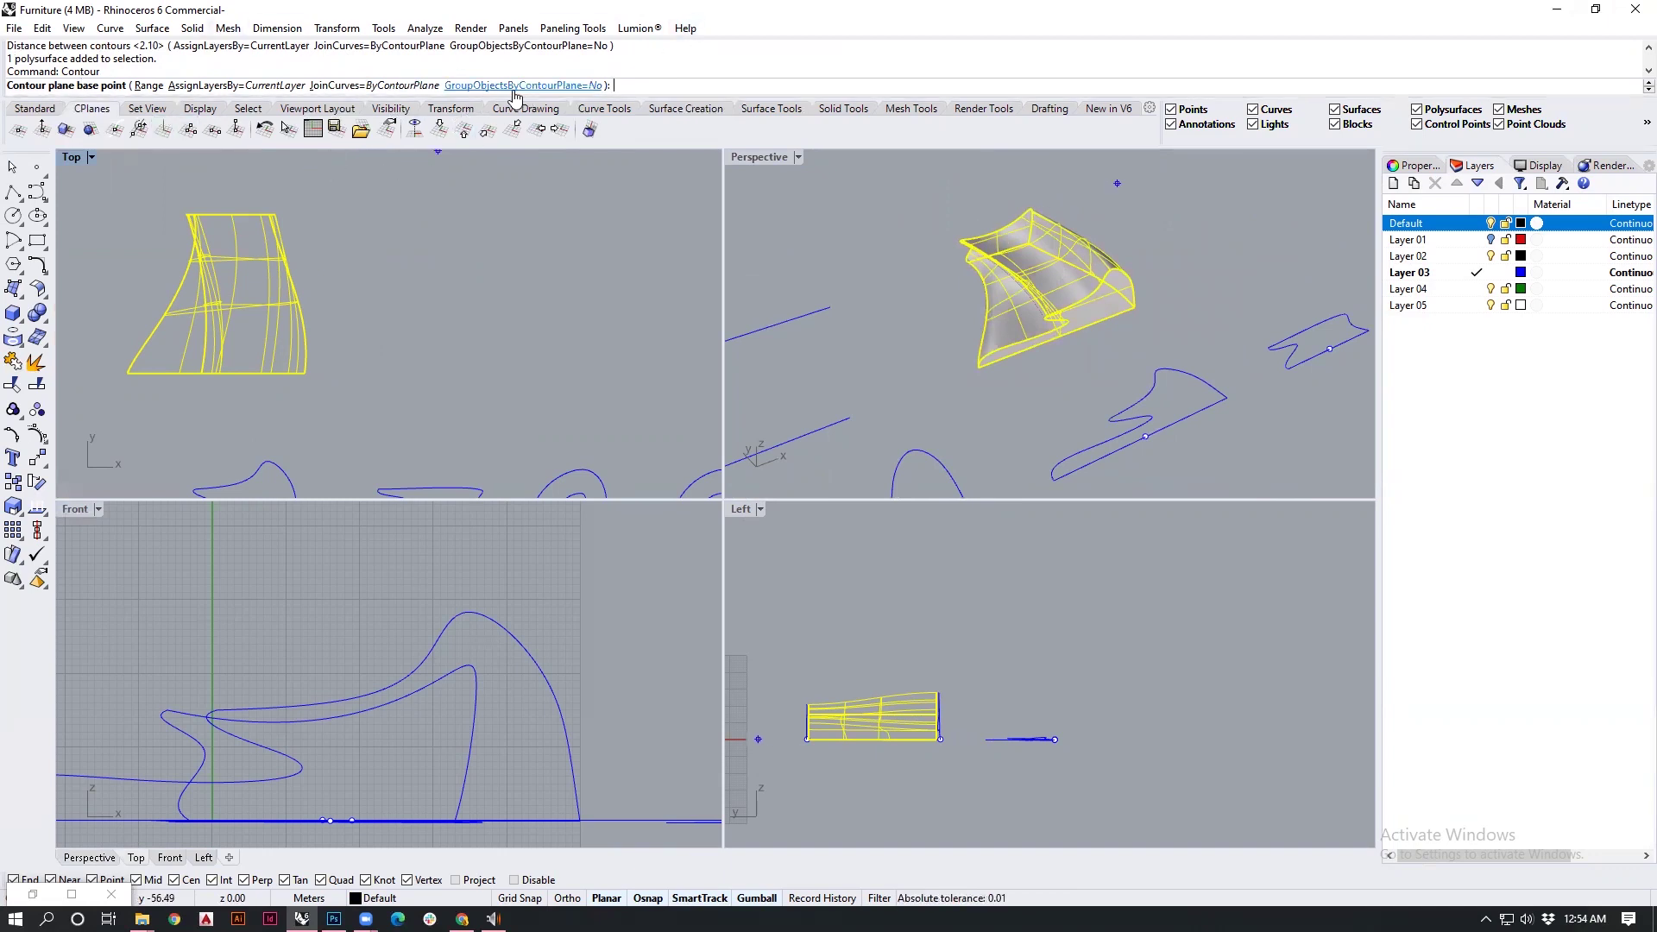
left_click(562, 87)
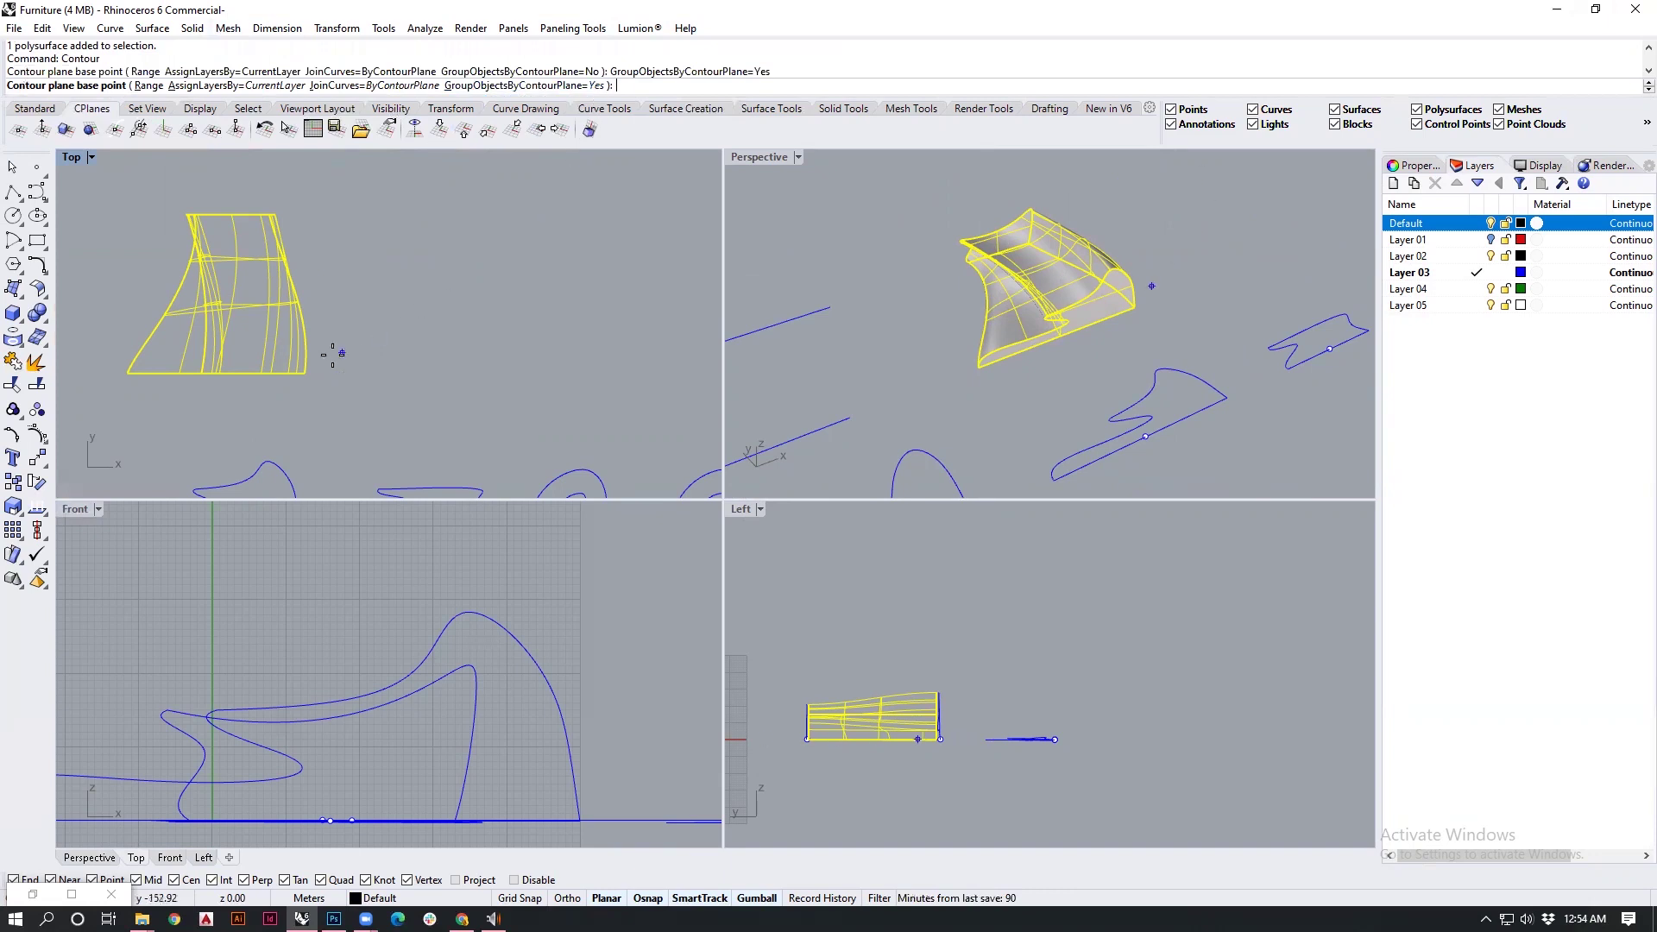
left_click(363, 403)
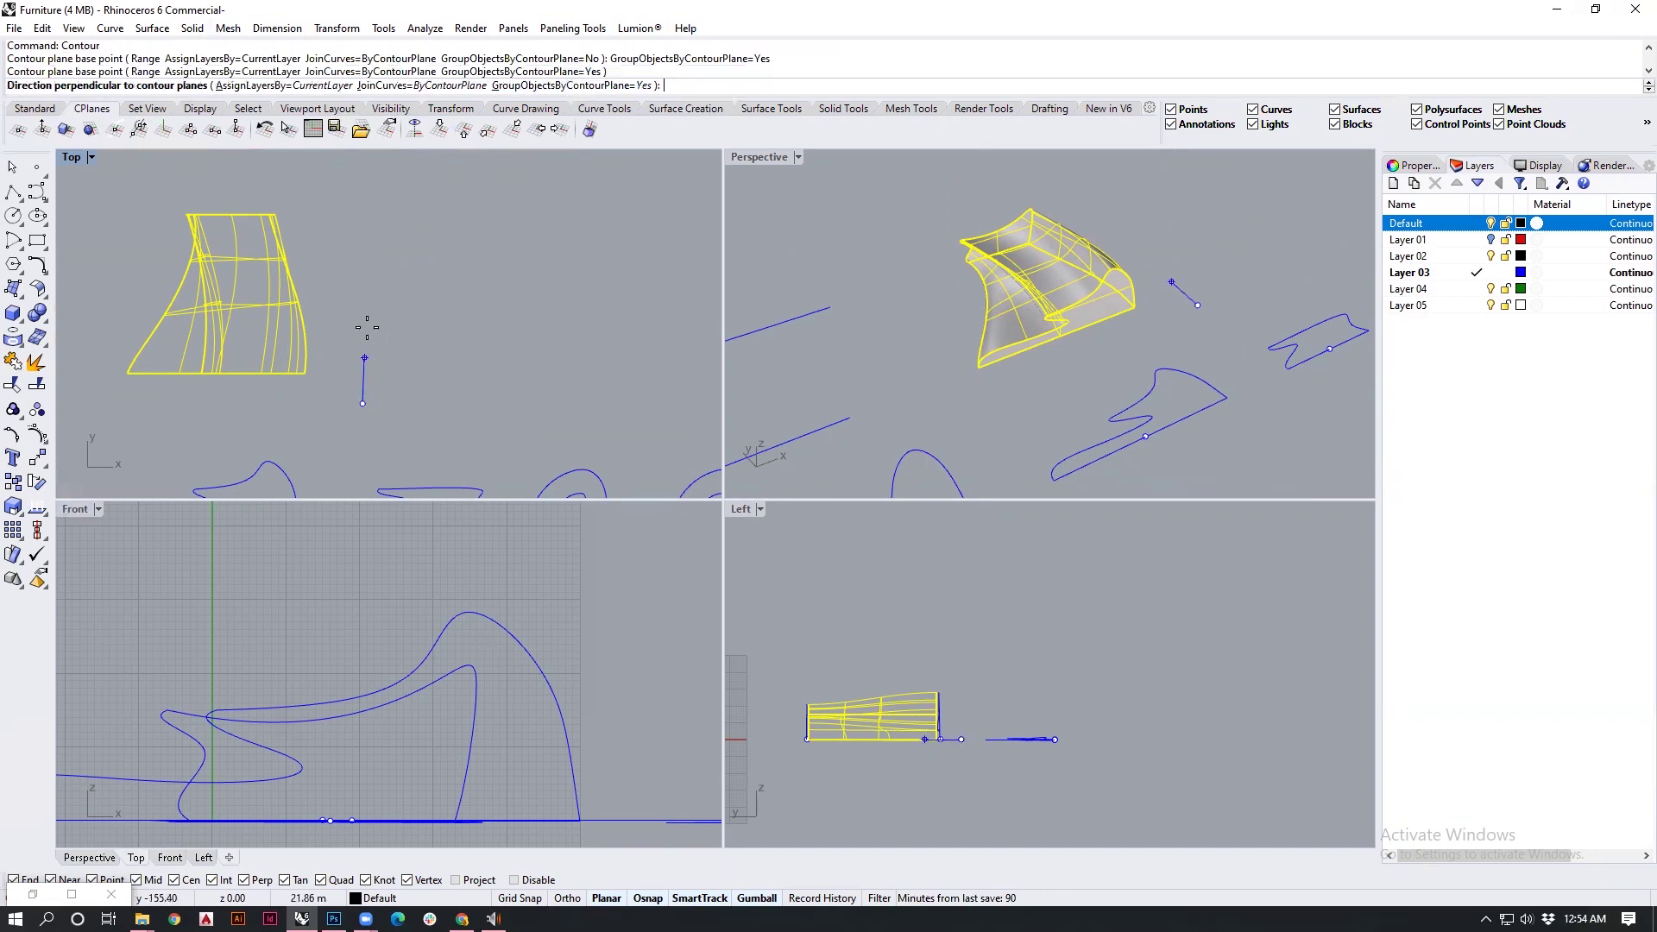
left_click(363, 177)
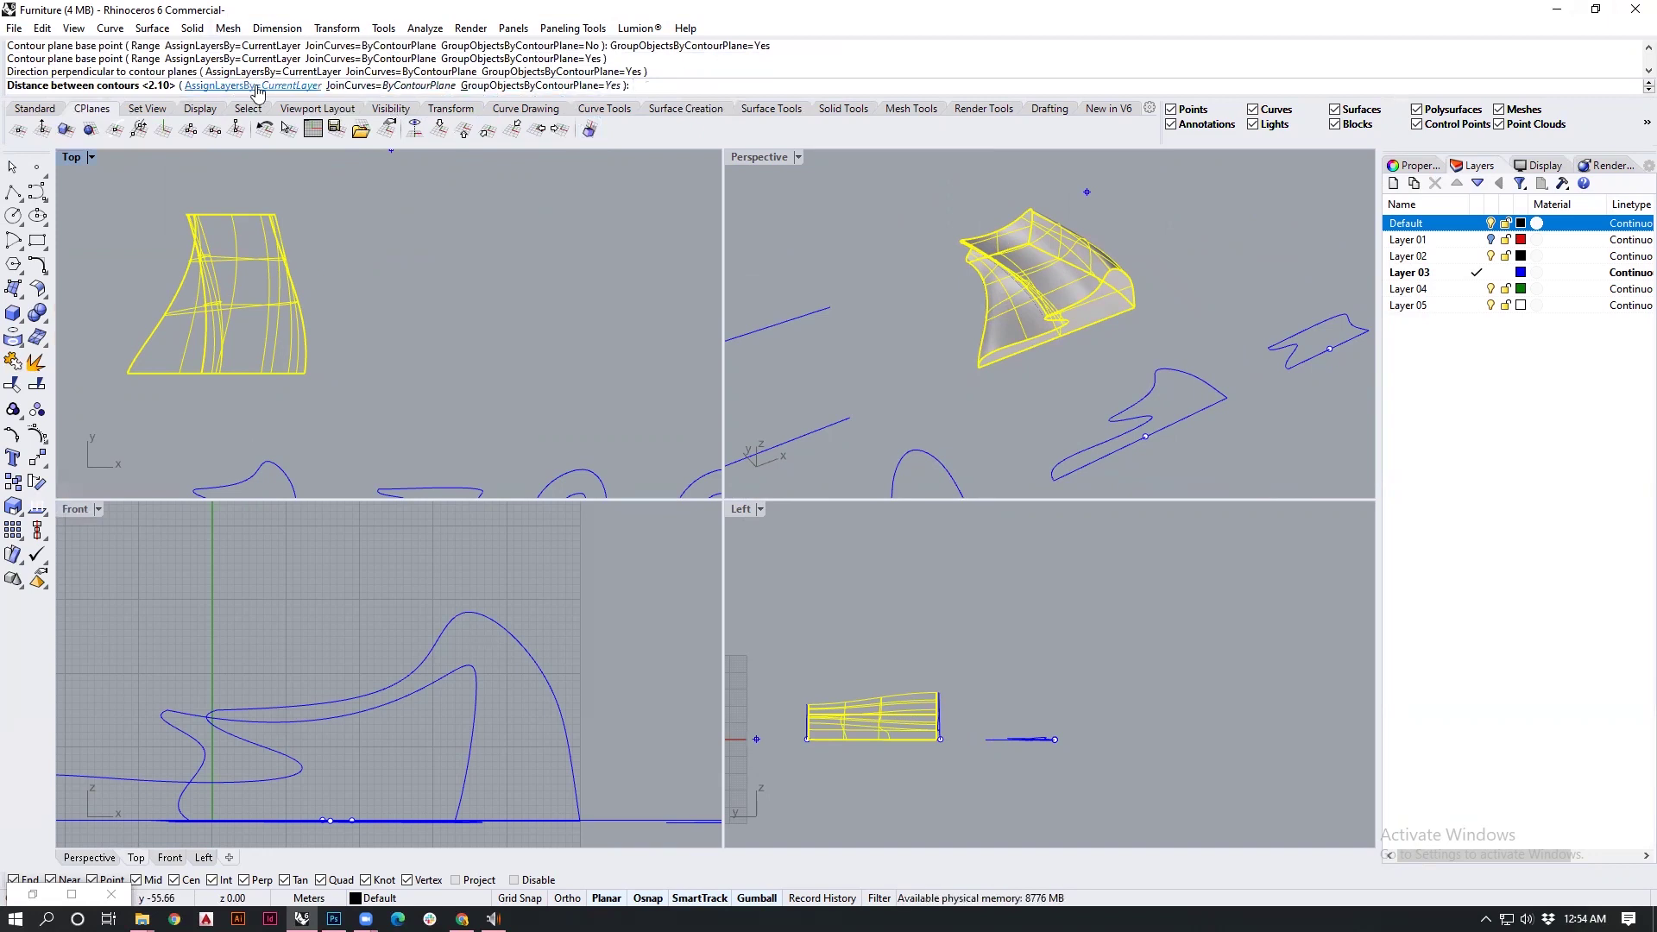
right_click(954, 189)
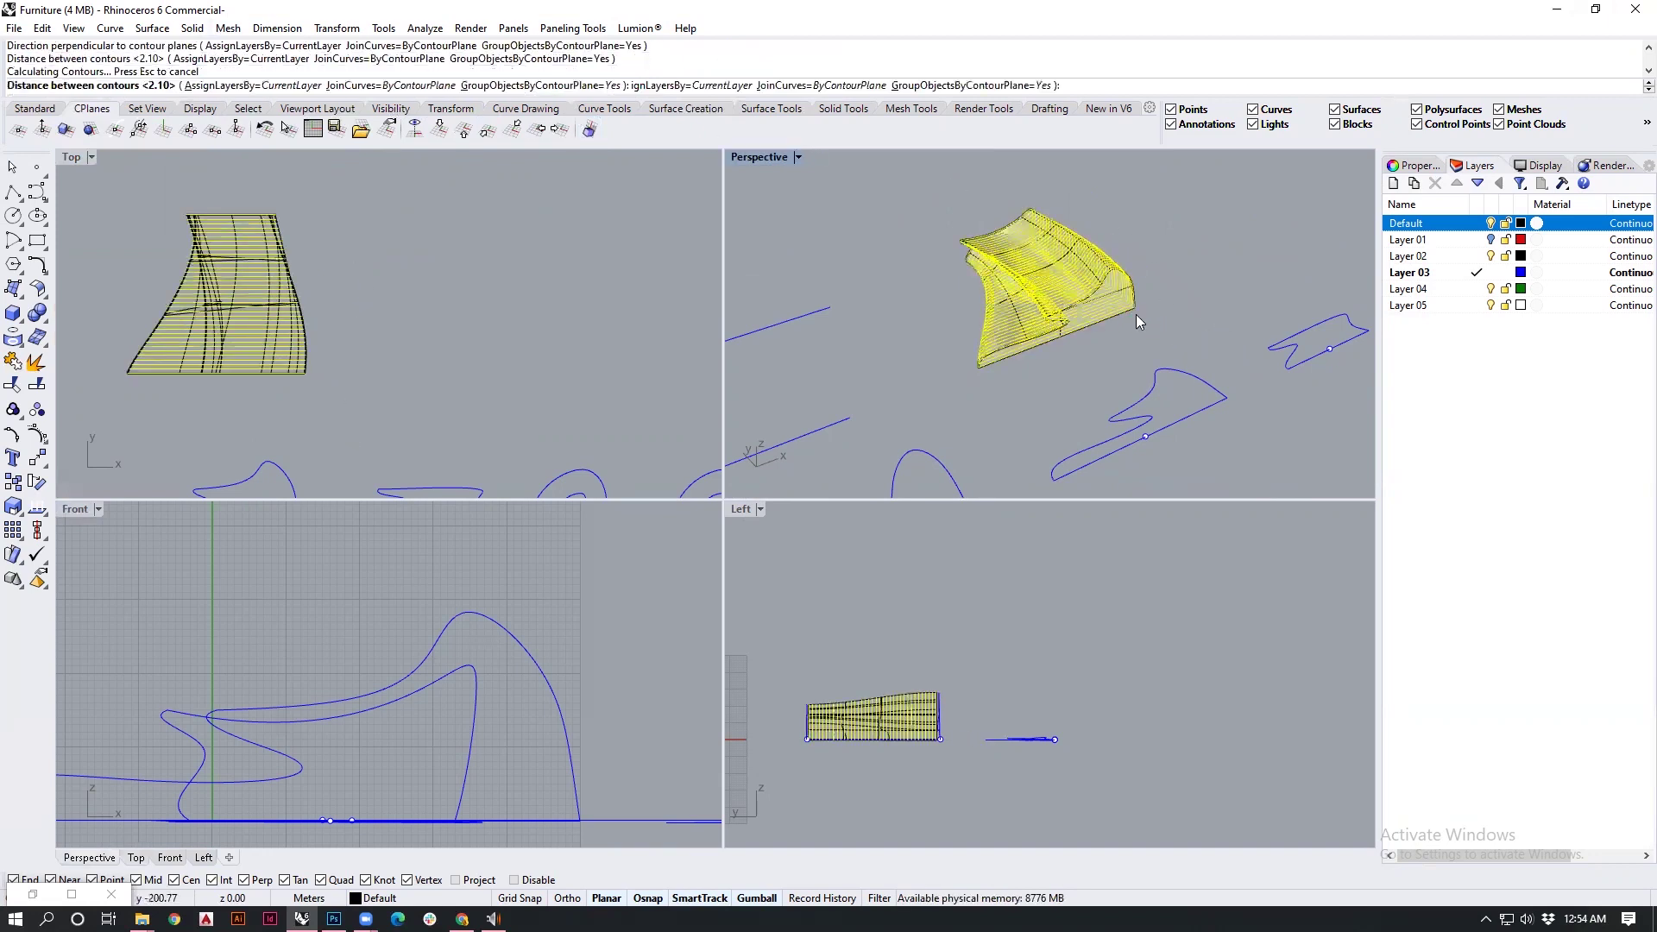
Step: Move the new contour curves 200 along X, clear of the bench solid
scroll(1130, 312, "up", 10)
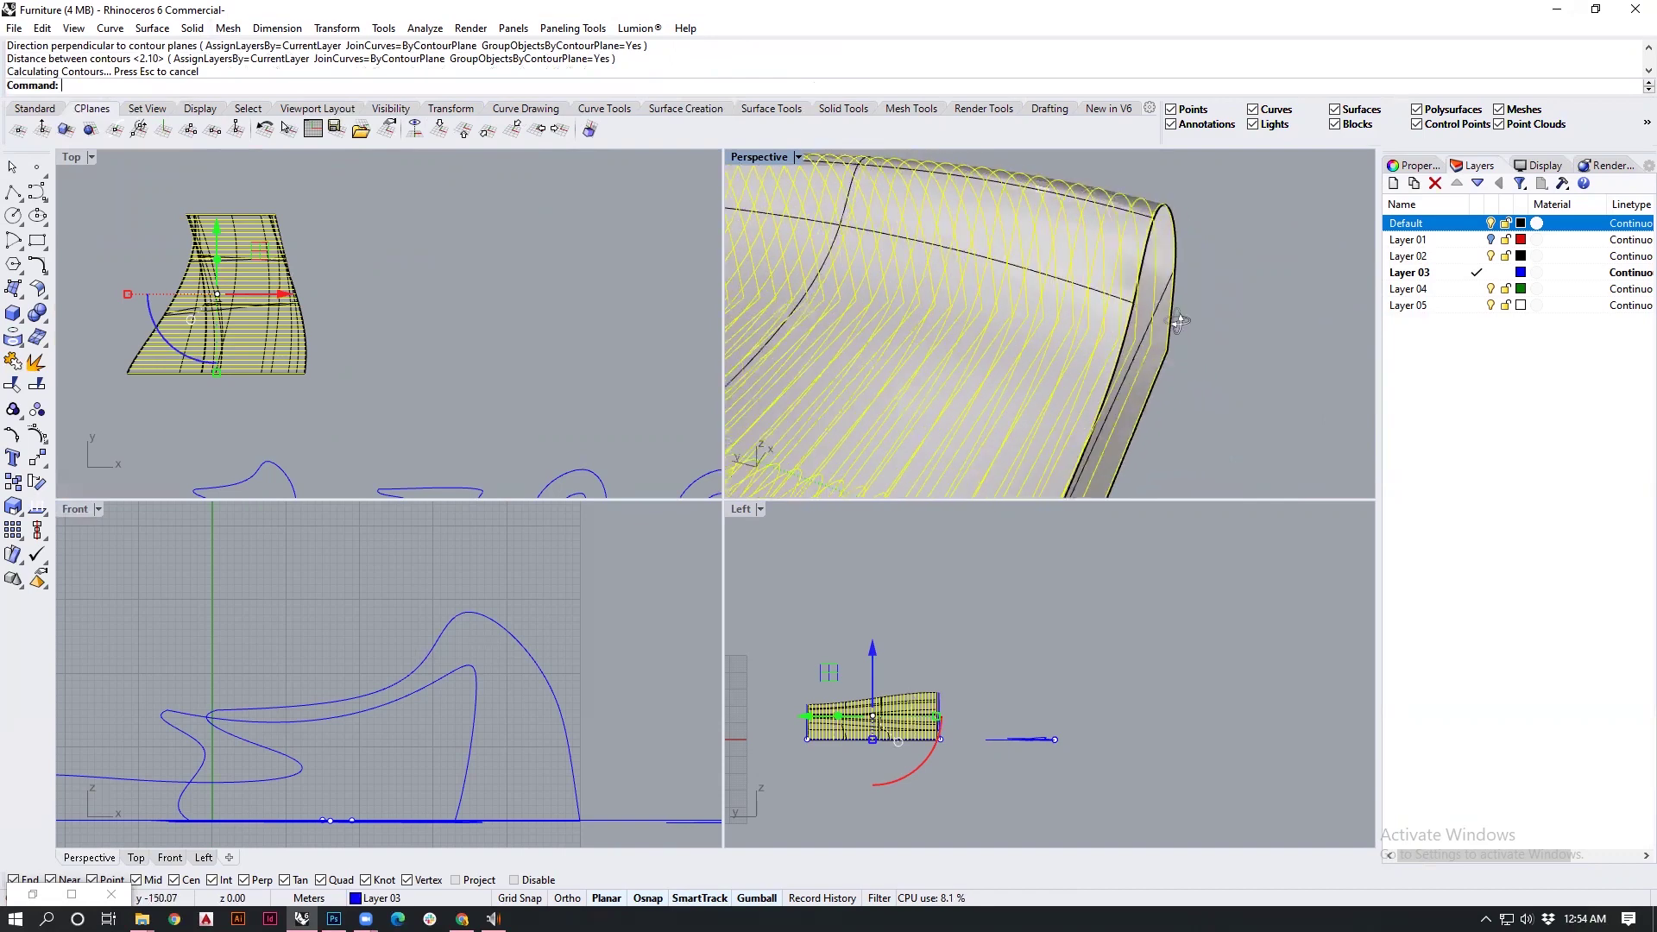
mouse_move(1189, 319)
right_mouse_down()
mouse_move(1124, 256)
mouse_move(1156, 226)
right_mouse_up()
right_click_drag(1170, 293, 841, 362)
scroll(173, 326, "down", 2)
scroll(172, 326, "down", 2)
left_click(264, 312)
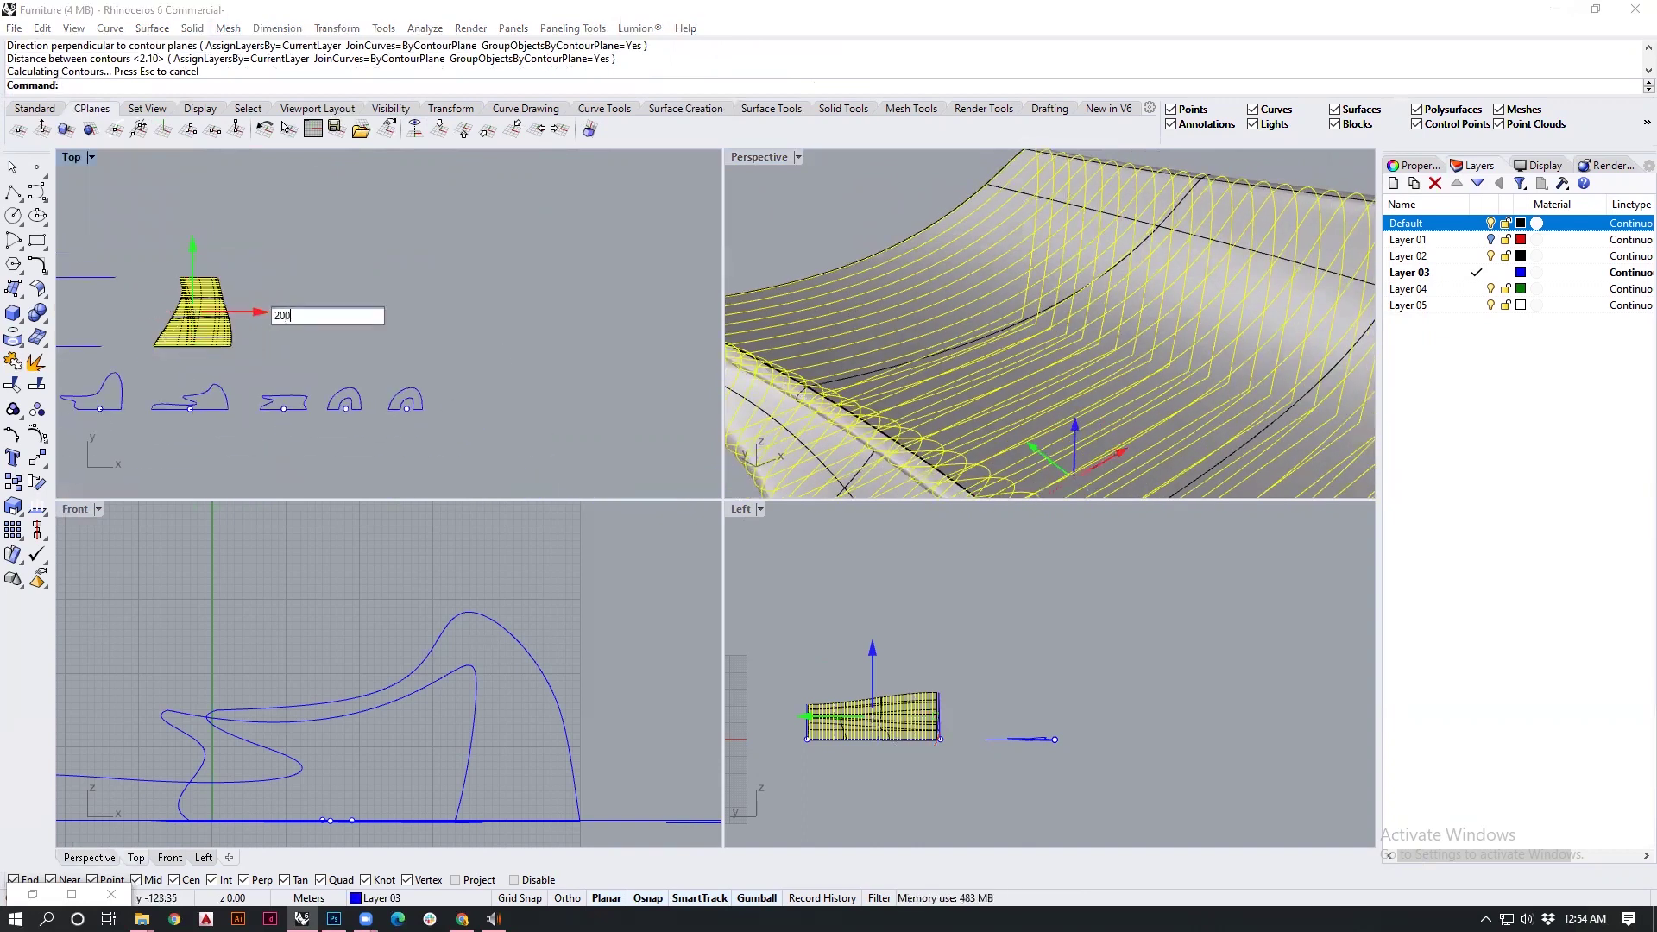
type("200")
key("Return")
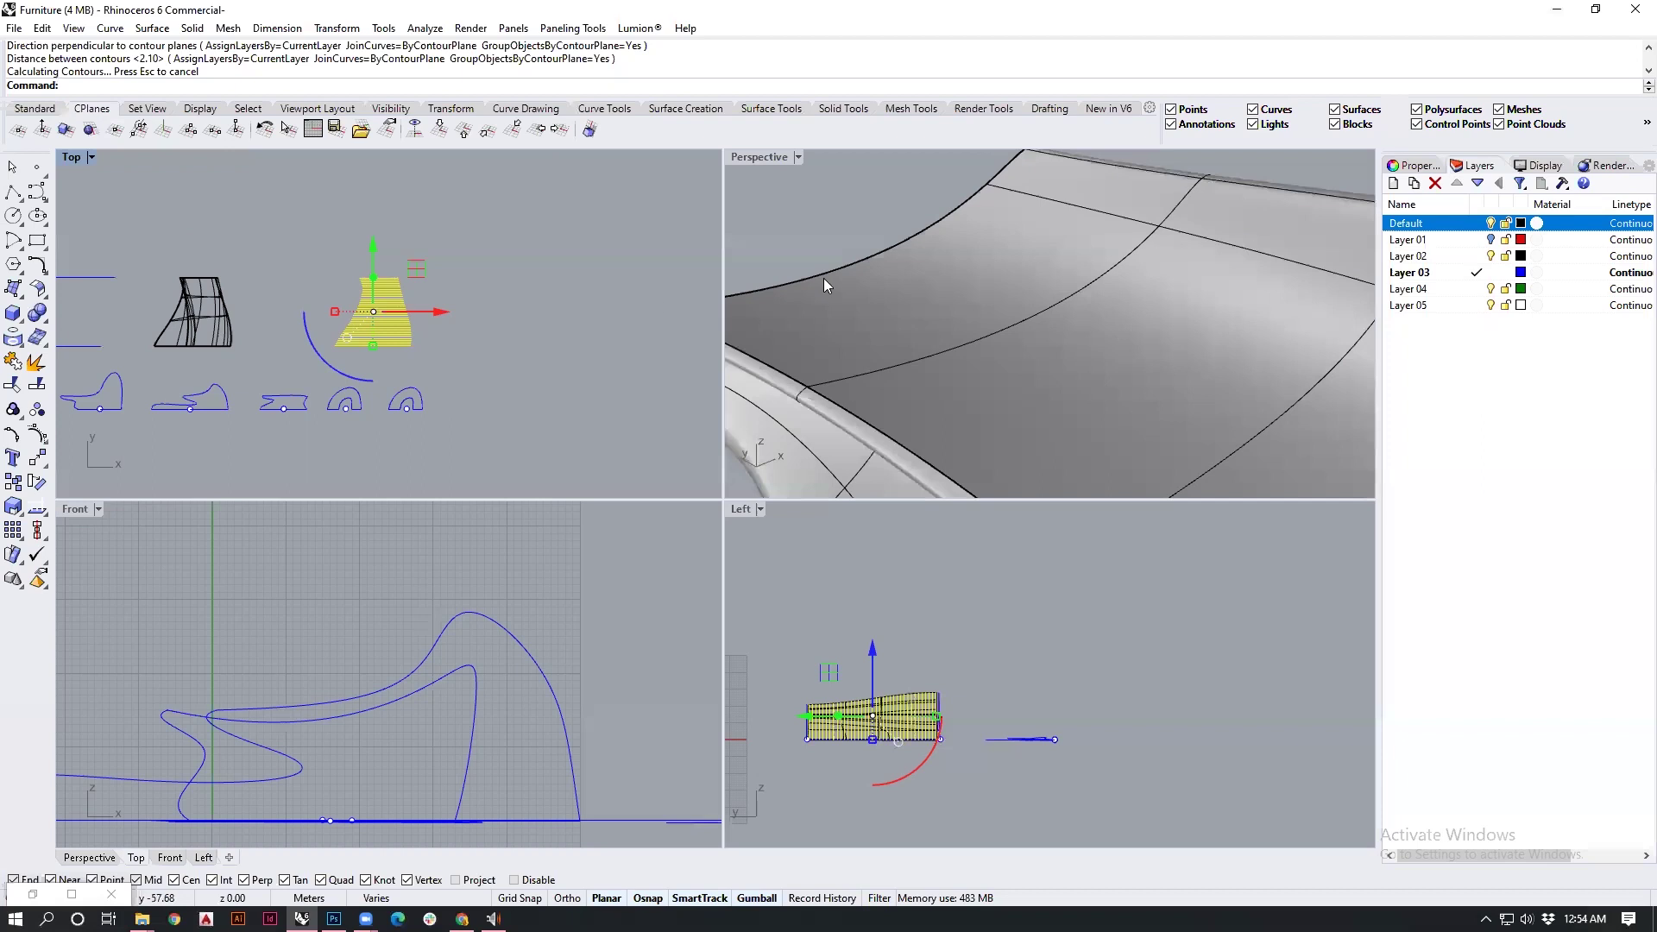
Step: Fill all the contour curves with planar surfaces
right_click_drag(935, 269, 931, 305)
scroll(1169, 285, "down", 3)
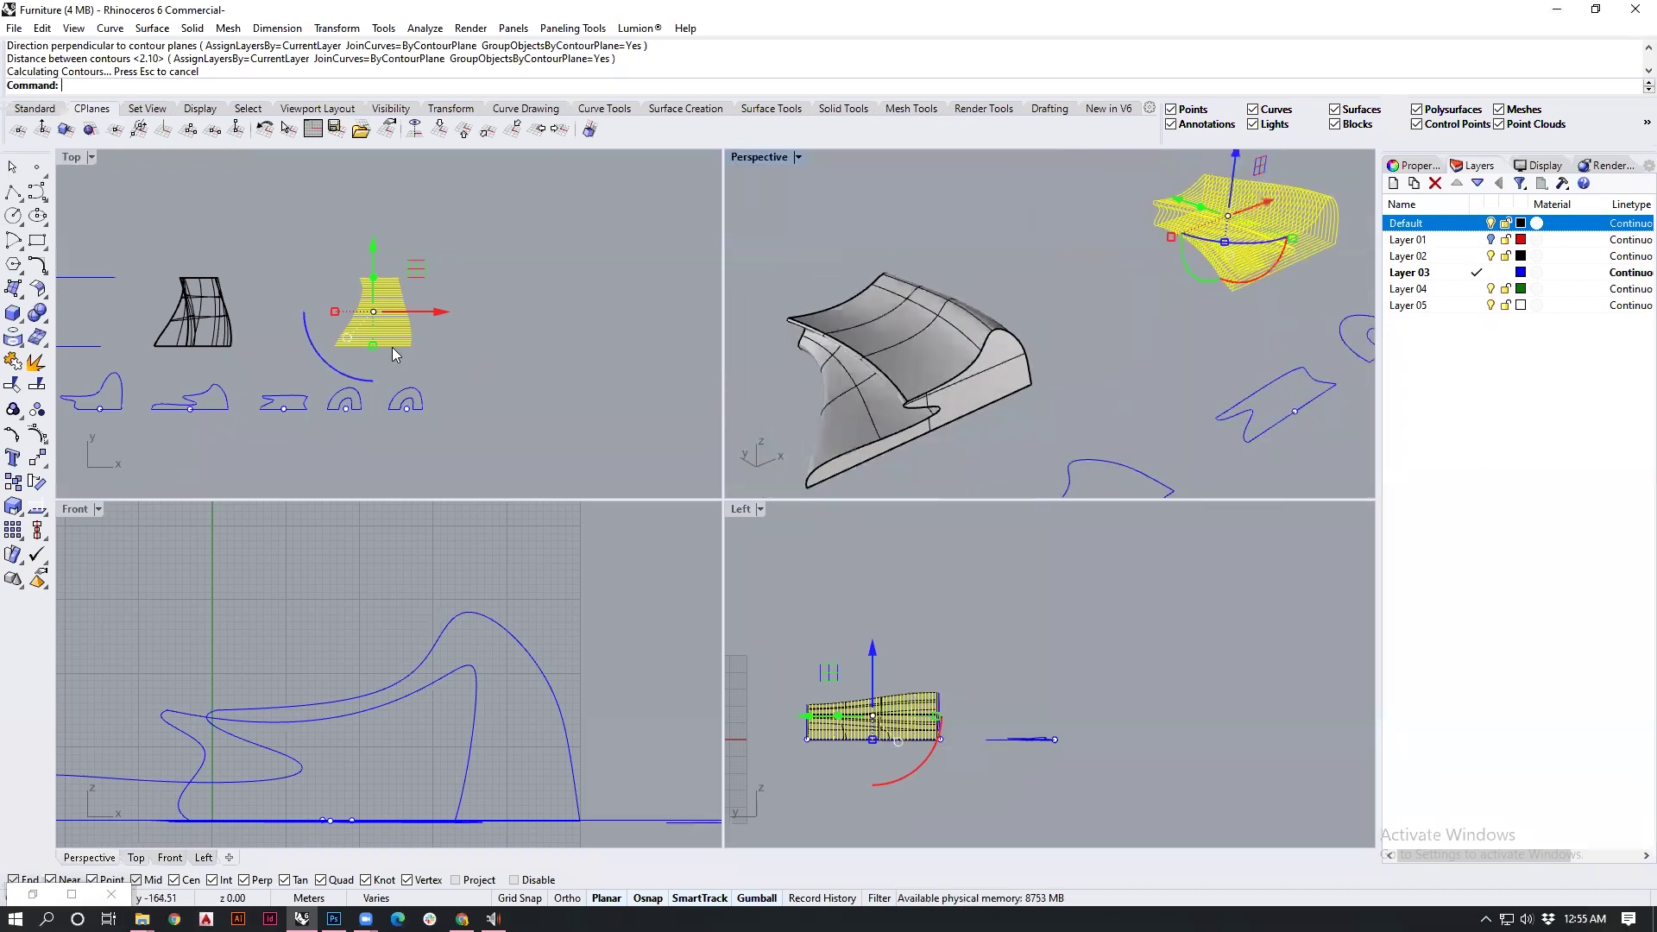
right_click_drag(391, 345, 433, 358)
scroll(1171, 246, "down", 3)
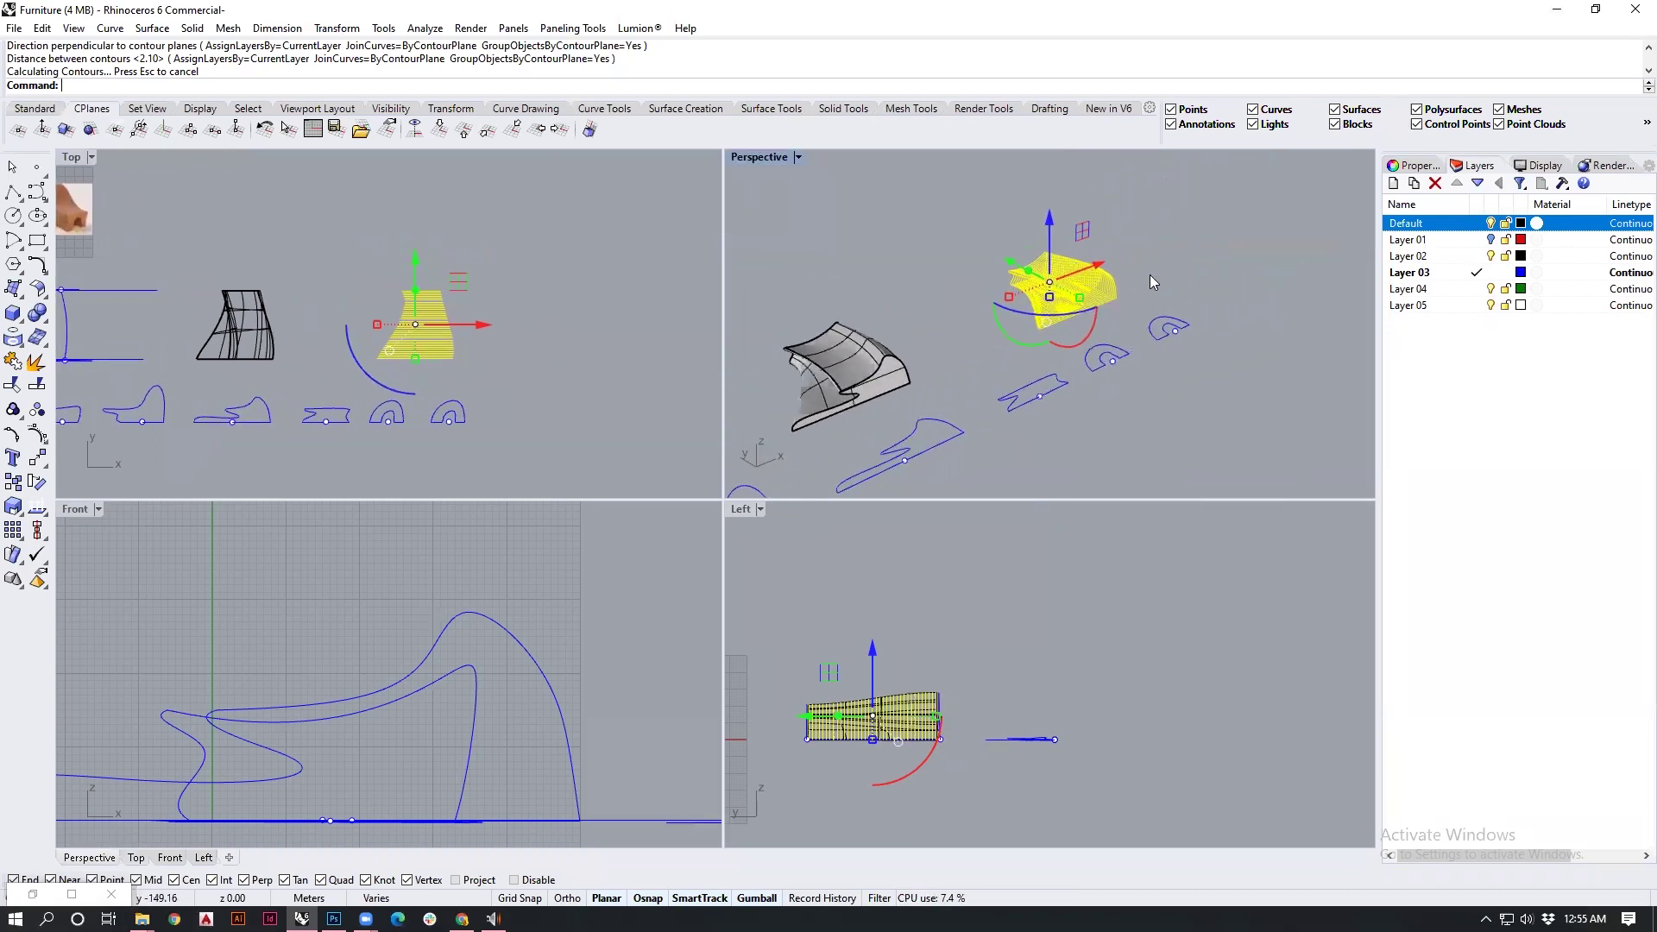
scroll(1115, 309, "down", 2)
key("ctrl+w")
left_click_drag(991, 219, 1215, 343)
scroll(1034, 373, "up", 3)
right_click_drag(1034, 373, 1189, 354)
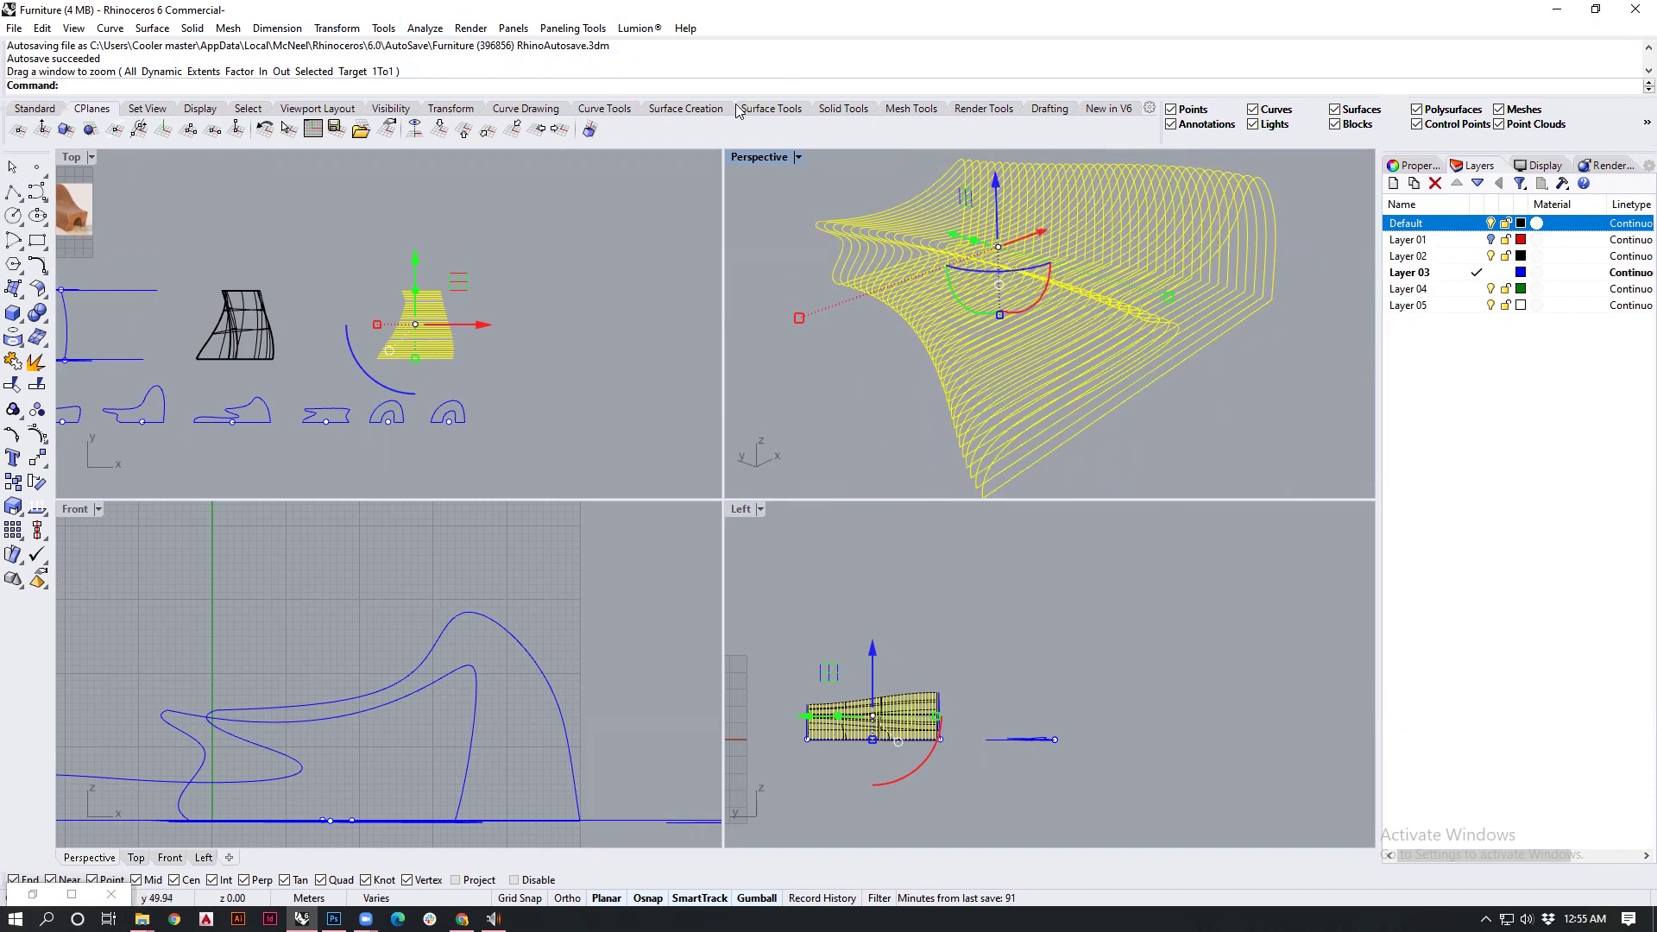
left_click(699, 112)
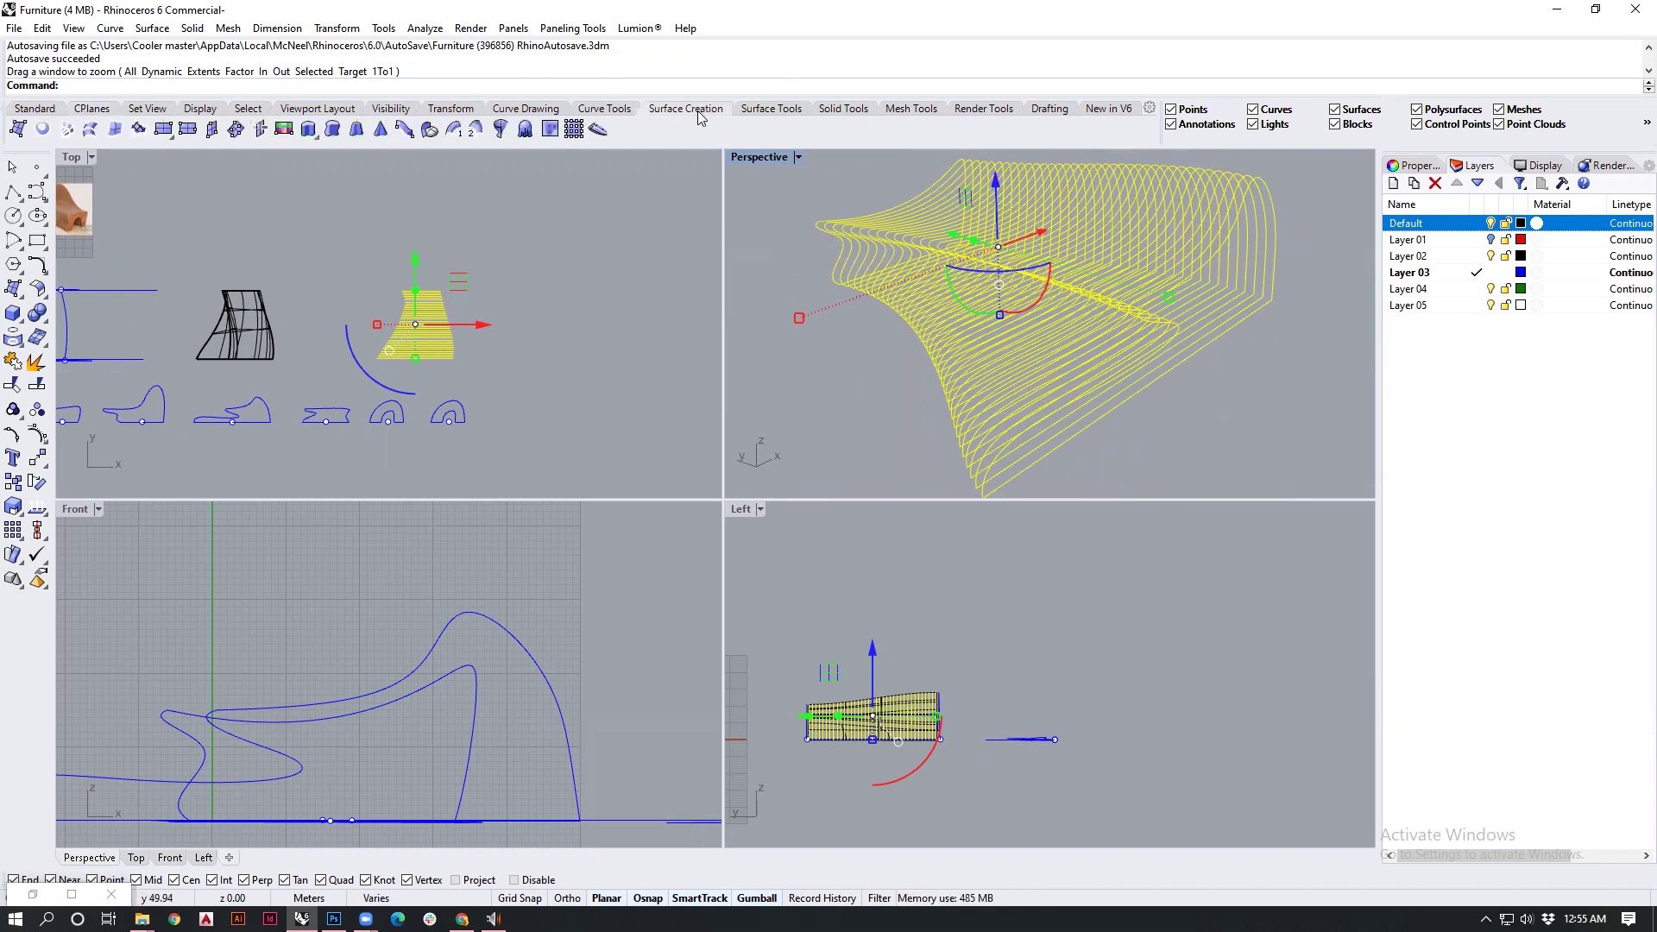
left_click(44, 129)
scroll(1228, 285, "up", 5)
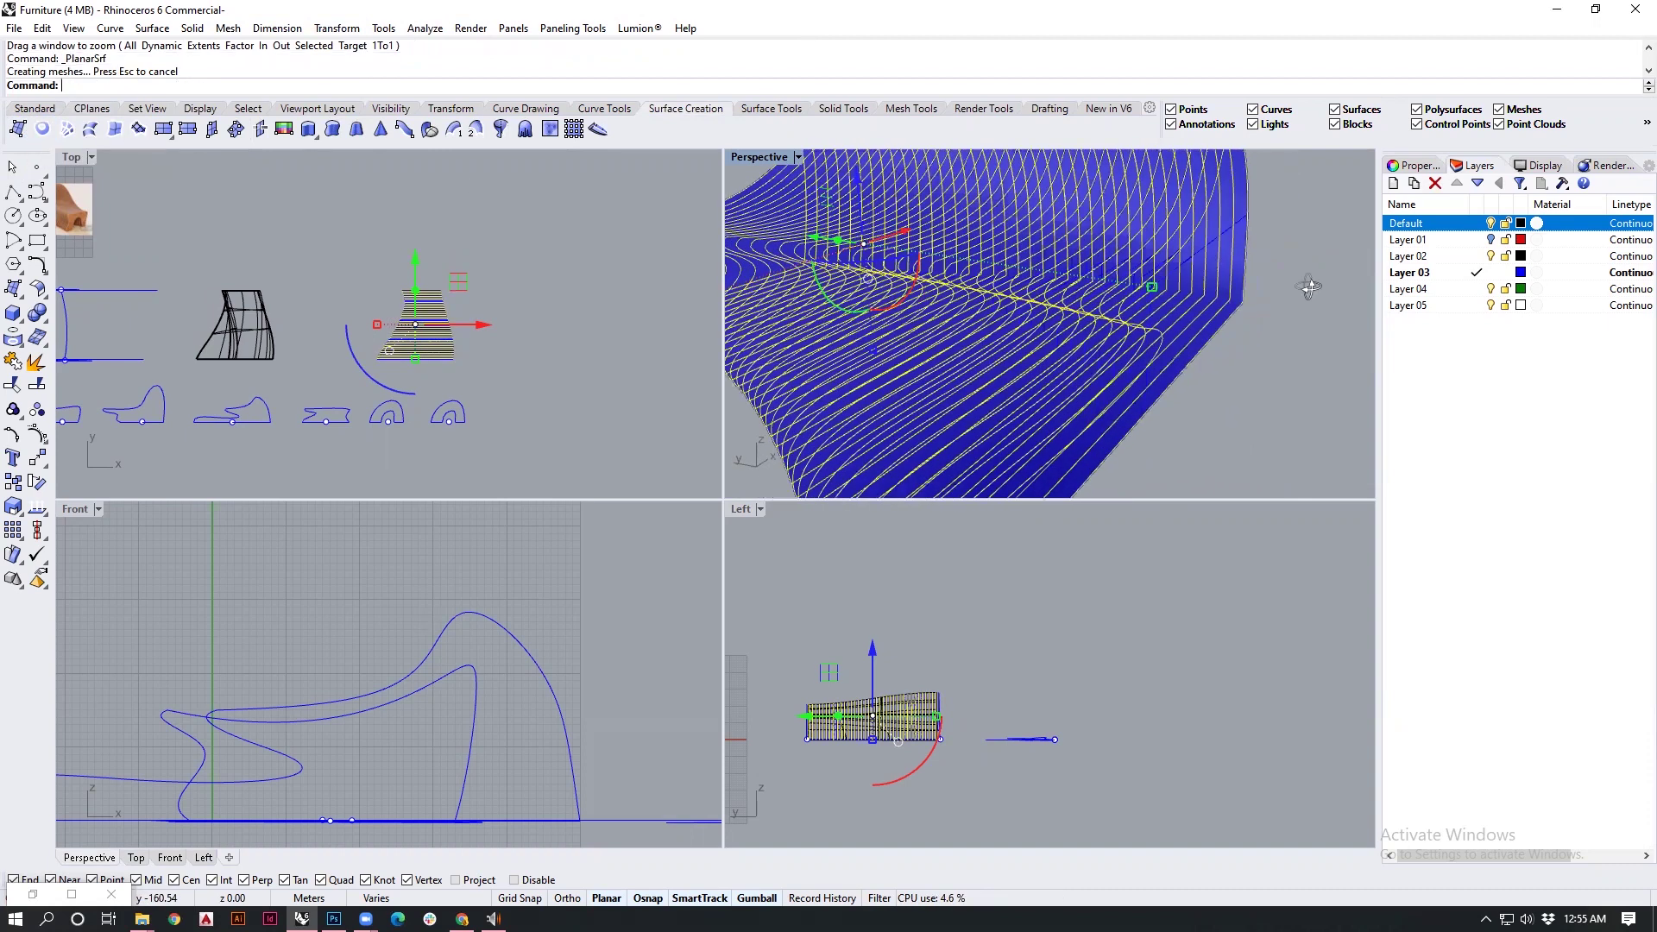
Step: Move the contour curves aside along X to separate them from the planar surfaces
right_click_drag(1308, 280, 1085, 358)
scroll(1105, 344, "down", 2)
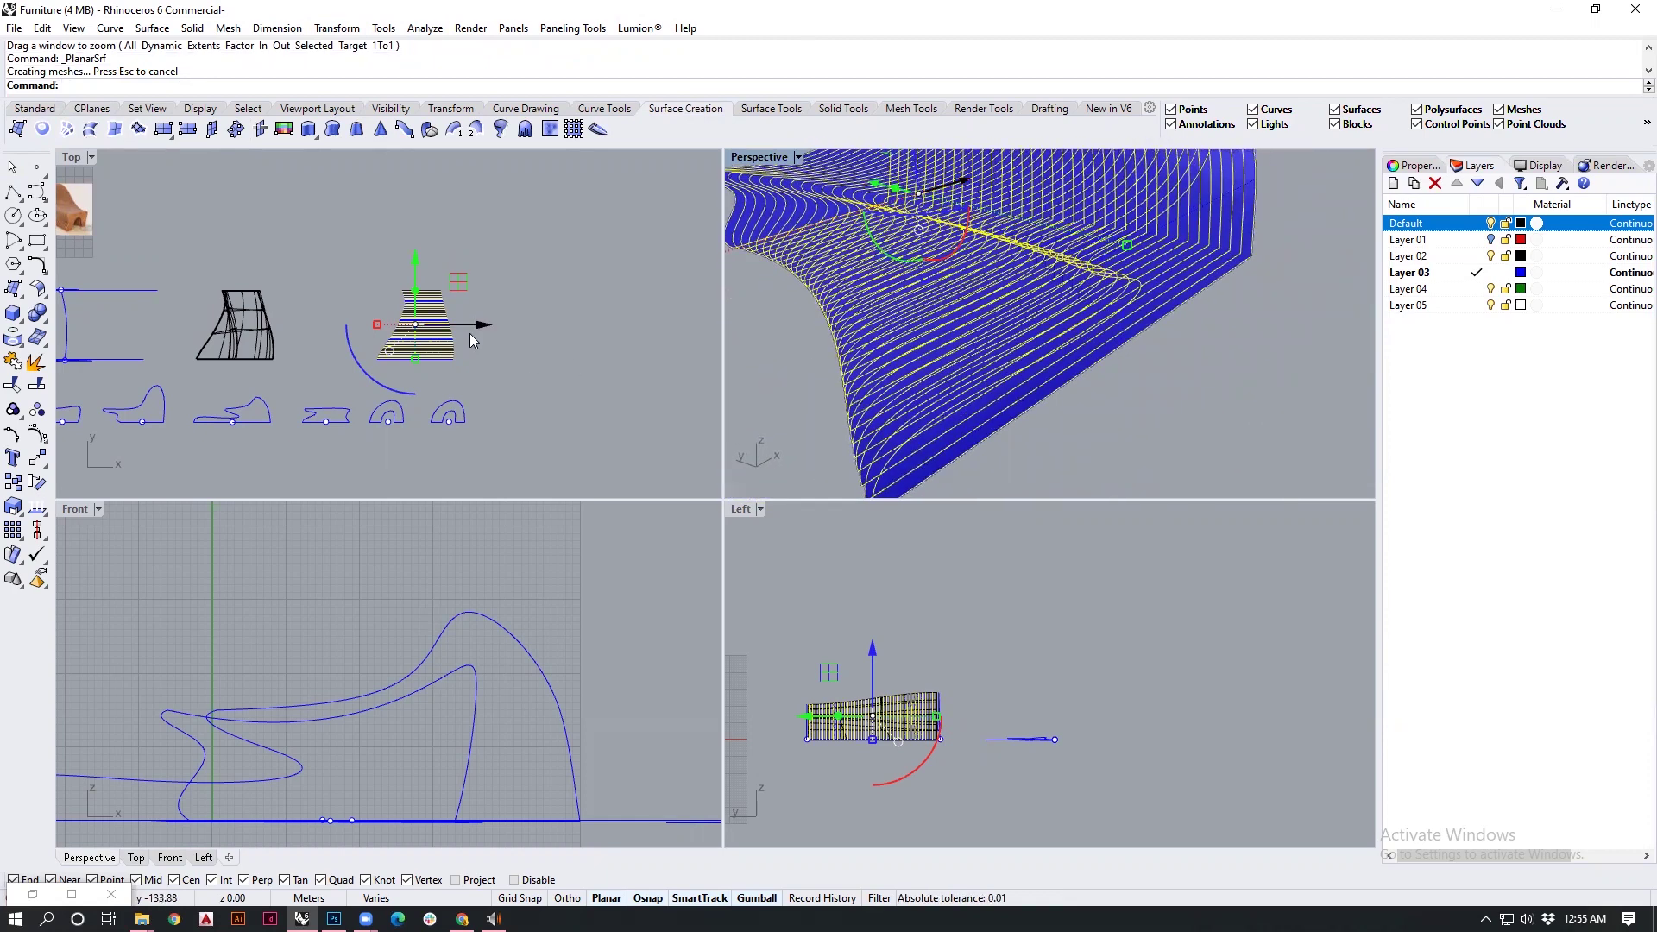
left_click_drag(475, 336, 390, 324)
Step: Select all the planar slat surfaces and change their object layer to Default
scroll(1118, 335, "down", 6)
right_click_drag(1165, 310, 1115, 296)
left_click_drag(1235, 432, 979, 161)
right_click(1455, 228)
left_click(1531, 529)
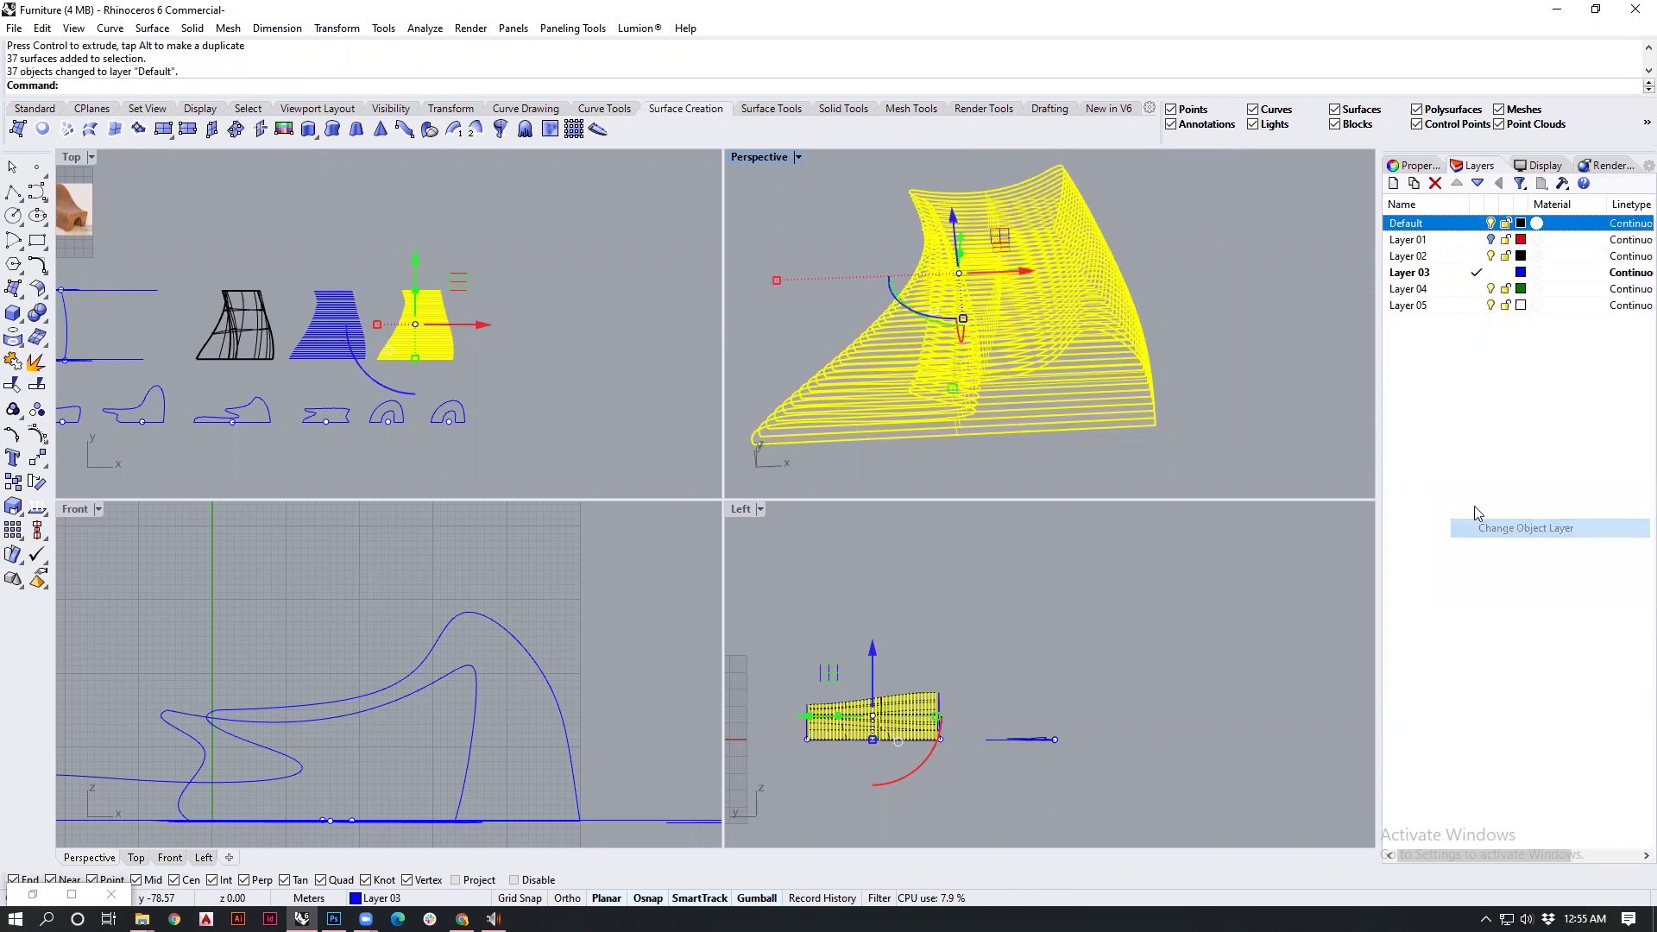
Step: Examine the sliced slat surfaces and compare their thickness and gaps with the slats in the reference photo
left_click(1234, 374)
right_click_drag(953, 349, 1037, 351)
scroll(1122, 302, "up", 5)
right_click_drag(1160, 275, 1185, 340)
scroll(1182, 346, "down", 6)
scroll(388, 341, "down", 2)
scroll(341, 297, "up", 8)
scroll(378, 330, "up", 6)
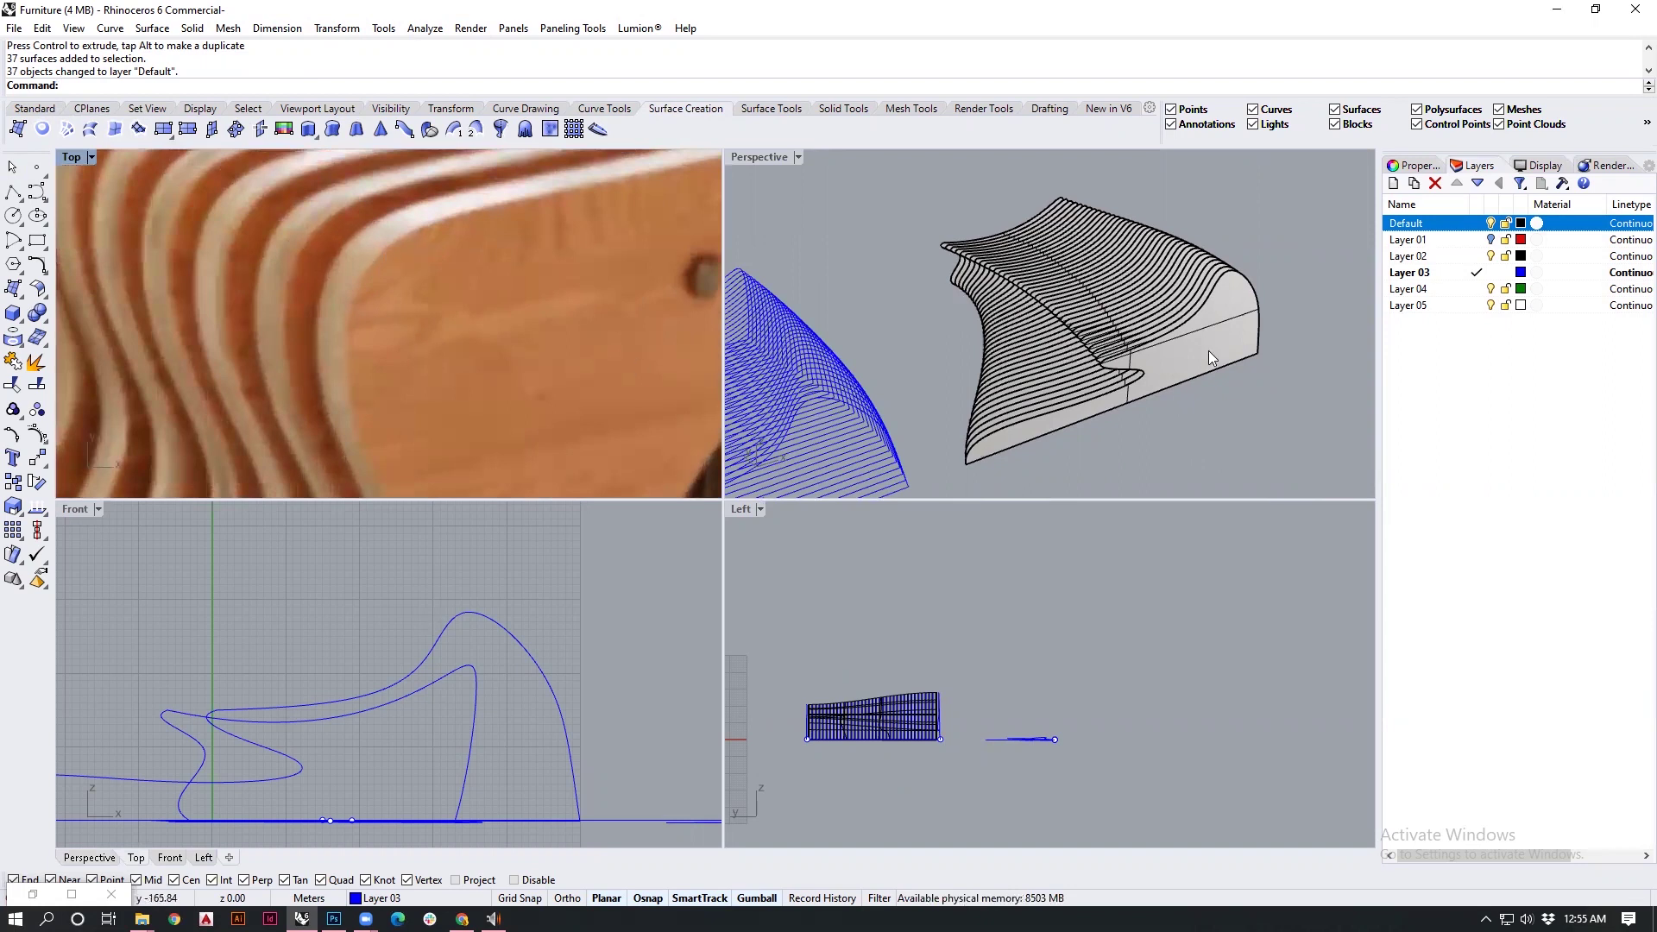
Step: Thicken all the planar slat surfaces into solids with OffsetSrf at a distance of 0.3
right_click_drag(1213, 335, 1225, 423)
left_click_drag(1085, 190, 1087, 193)
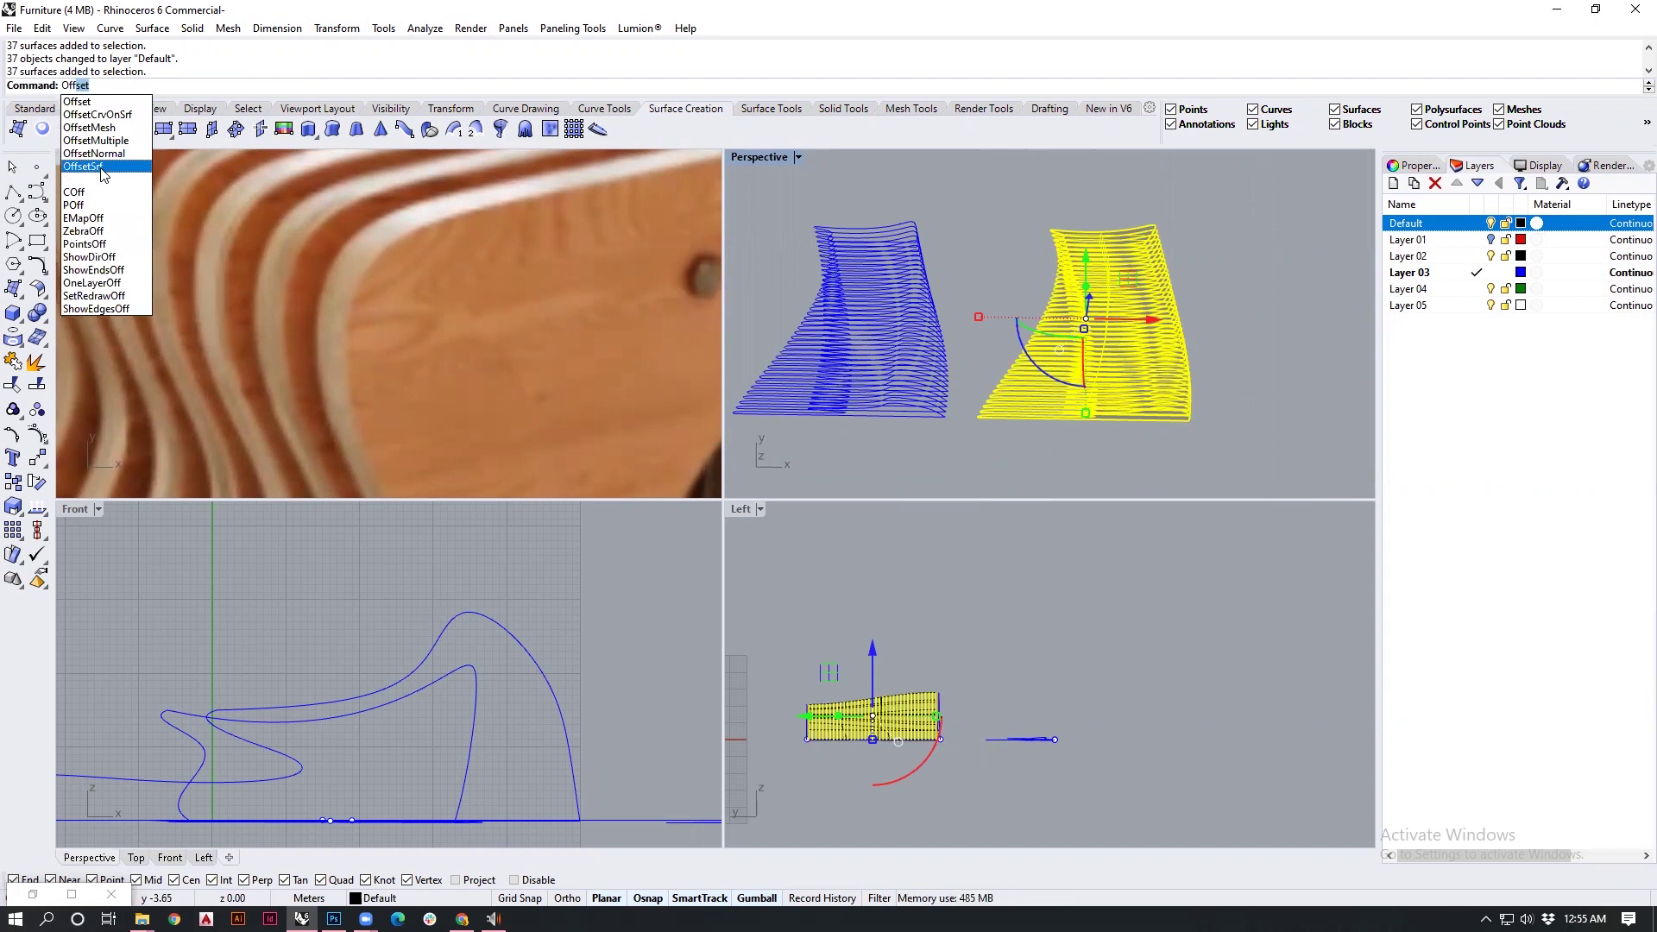
left_click(101, 167)
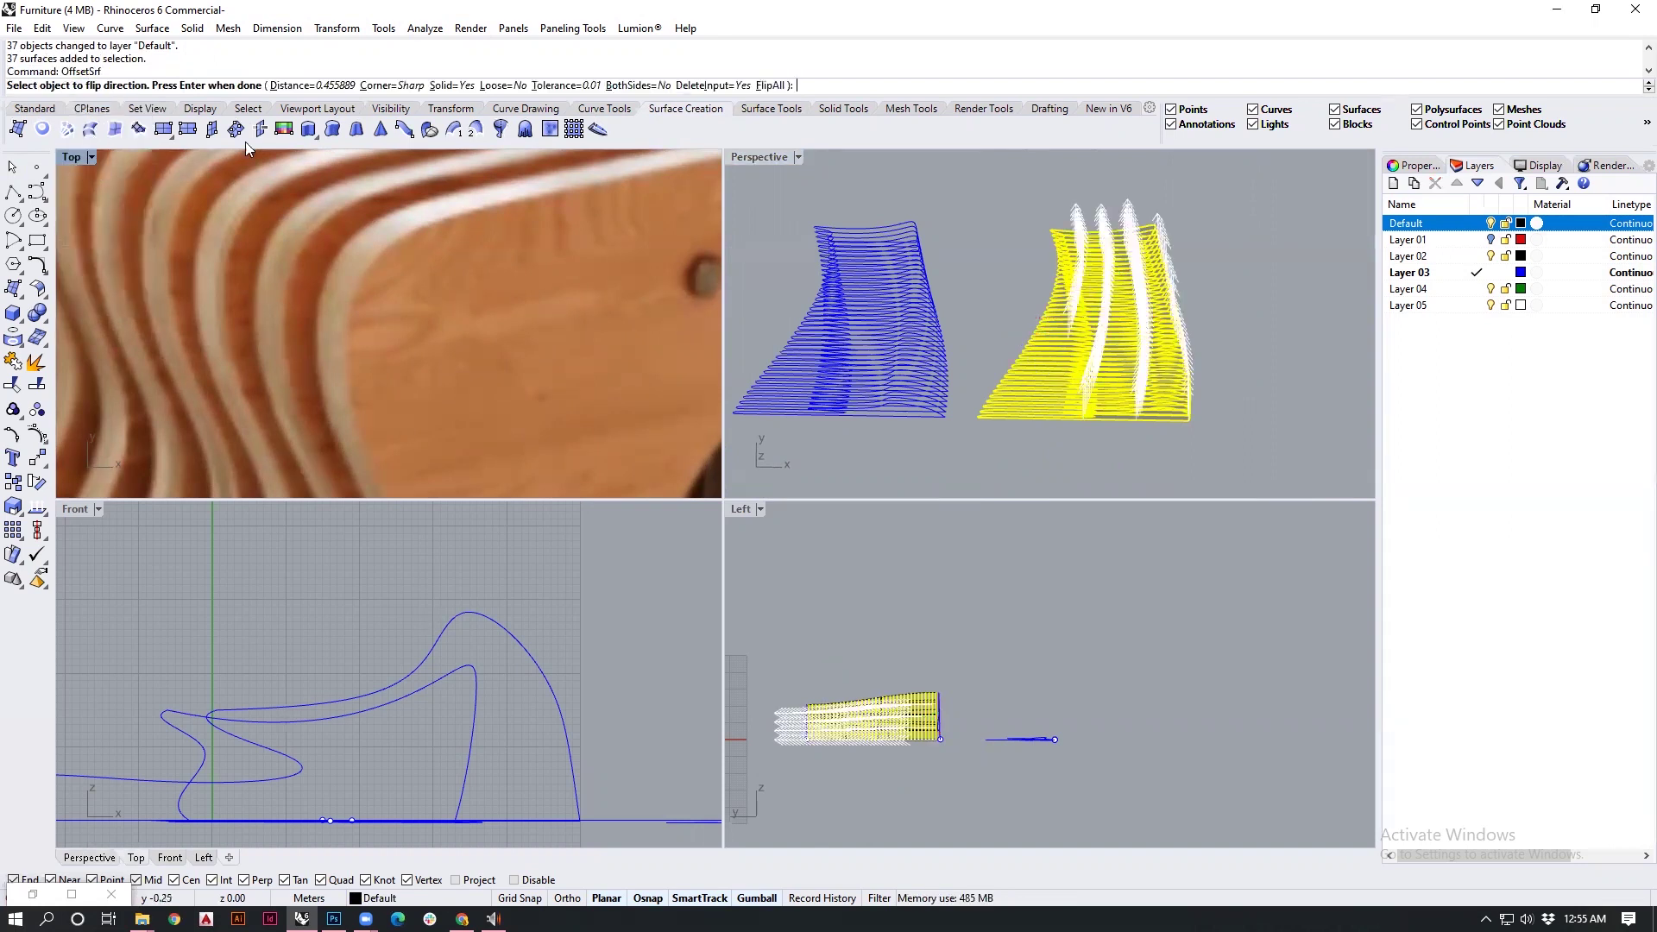
left_click(327, 86)
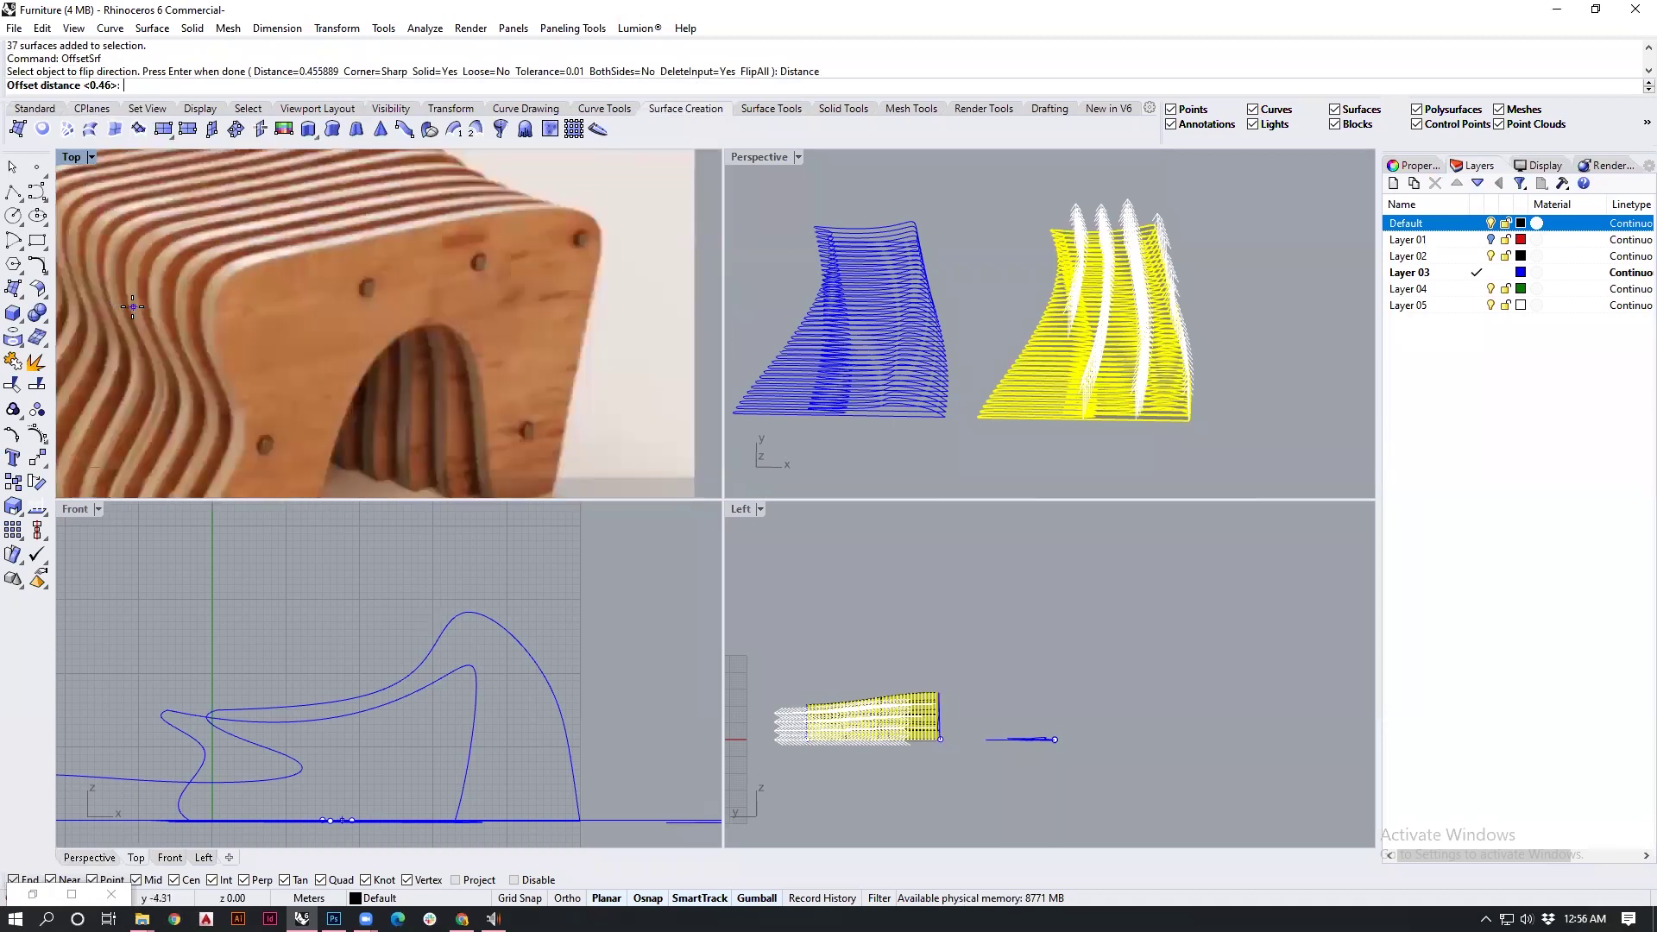
scroll(448, 390, "up", 10)
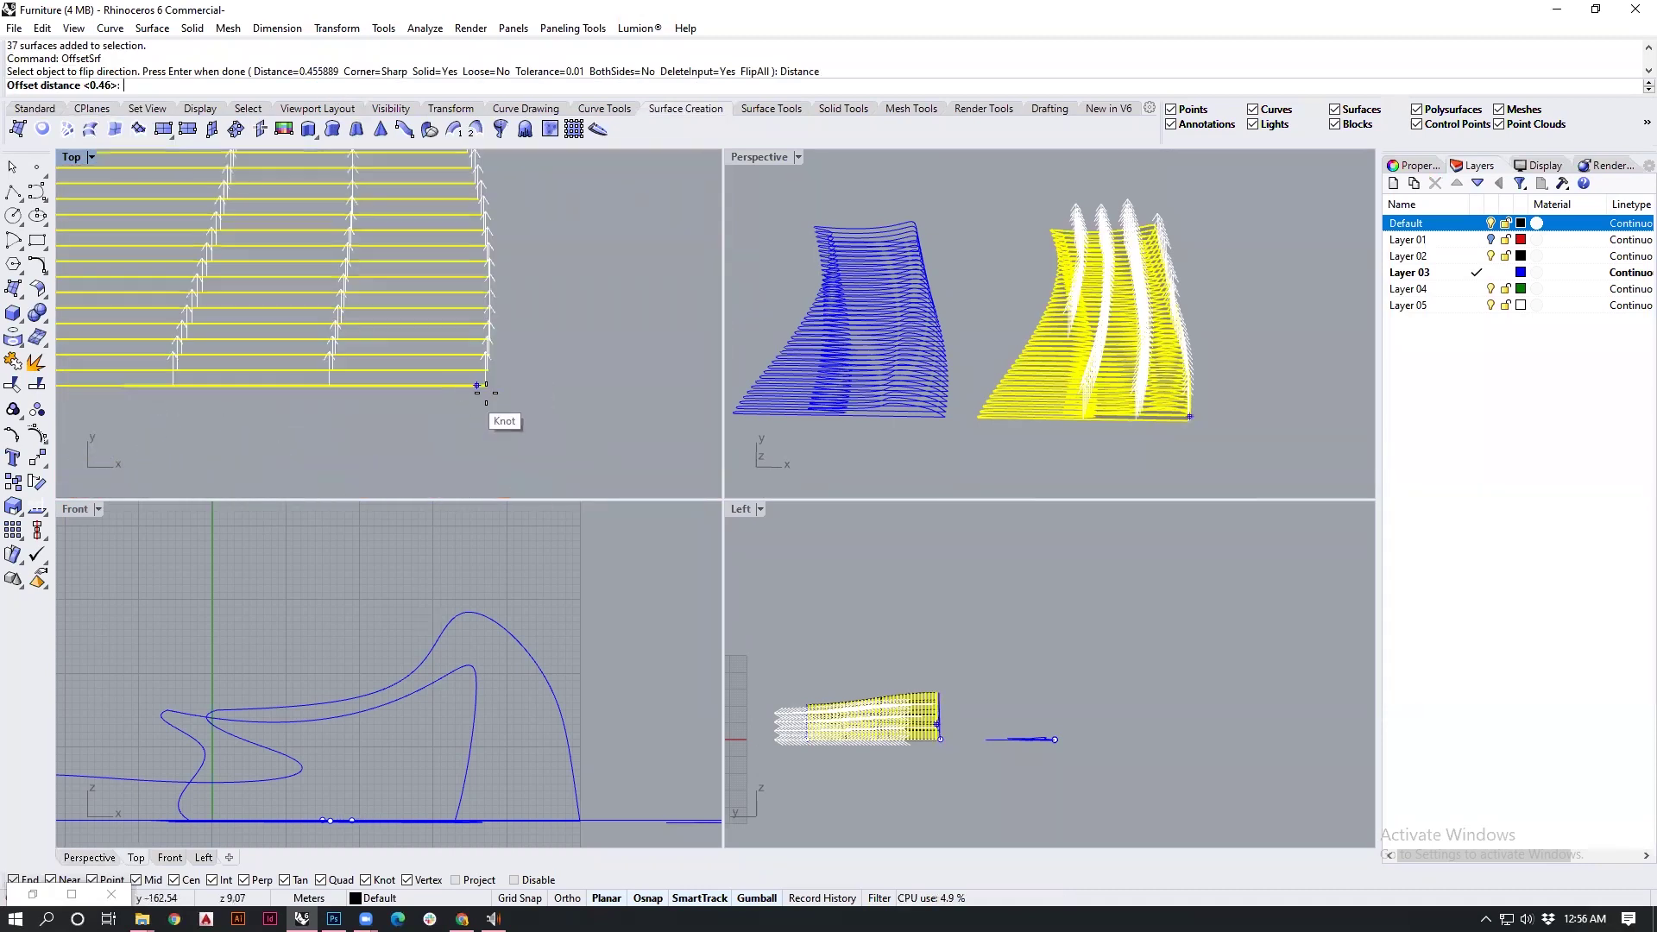
left_click(406, 397)
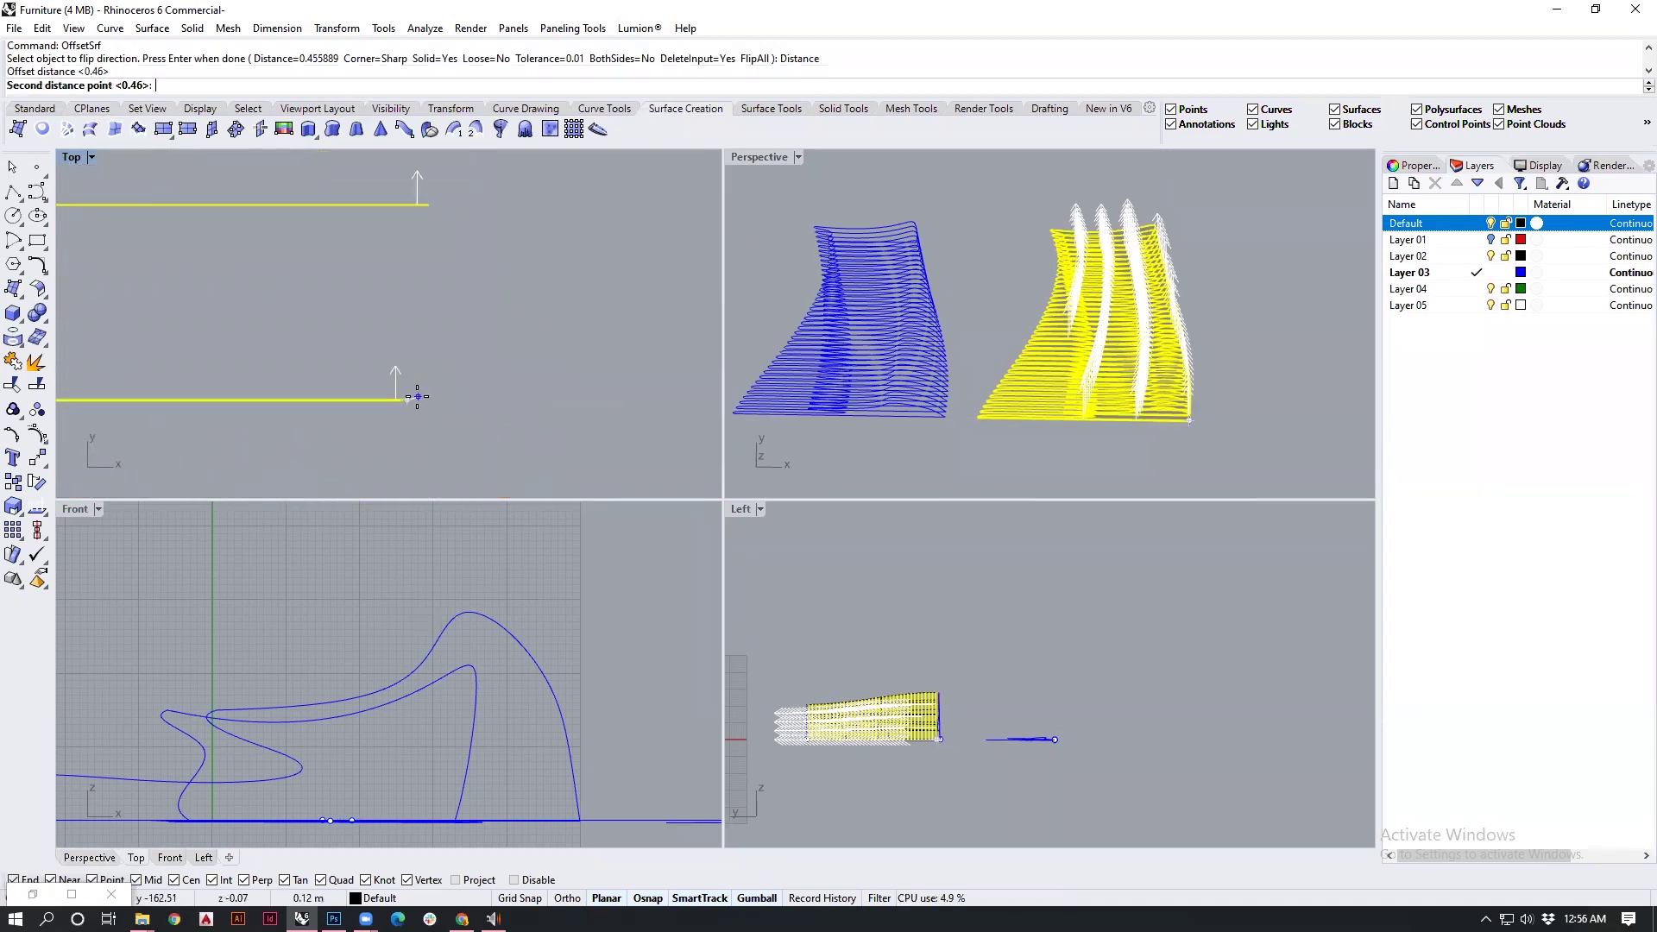
scroll(404, 373, "up", 3)
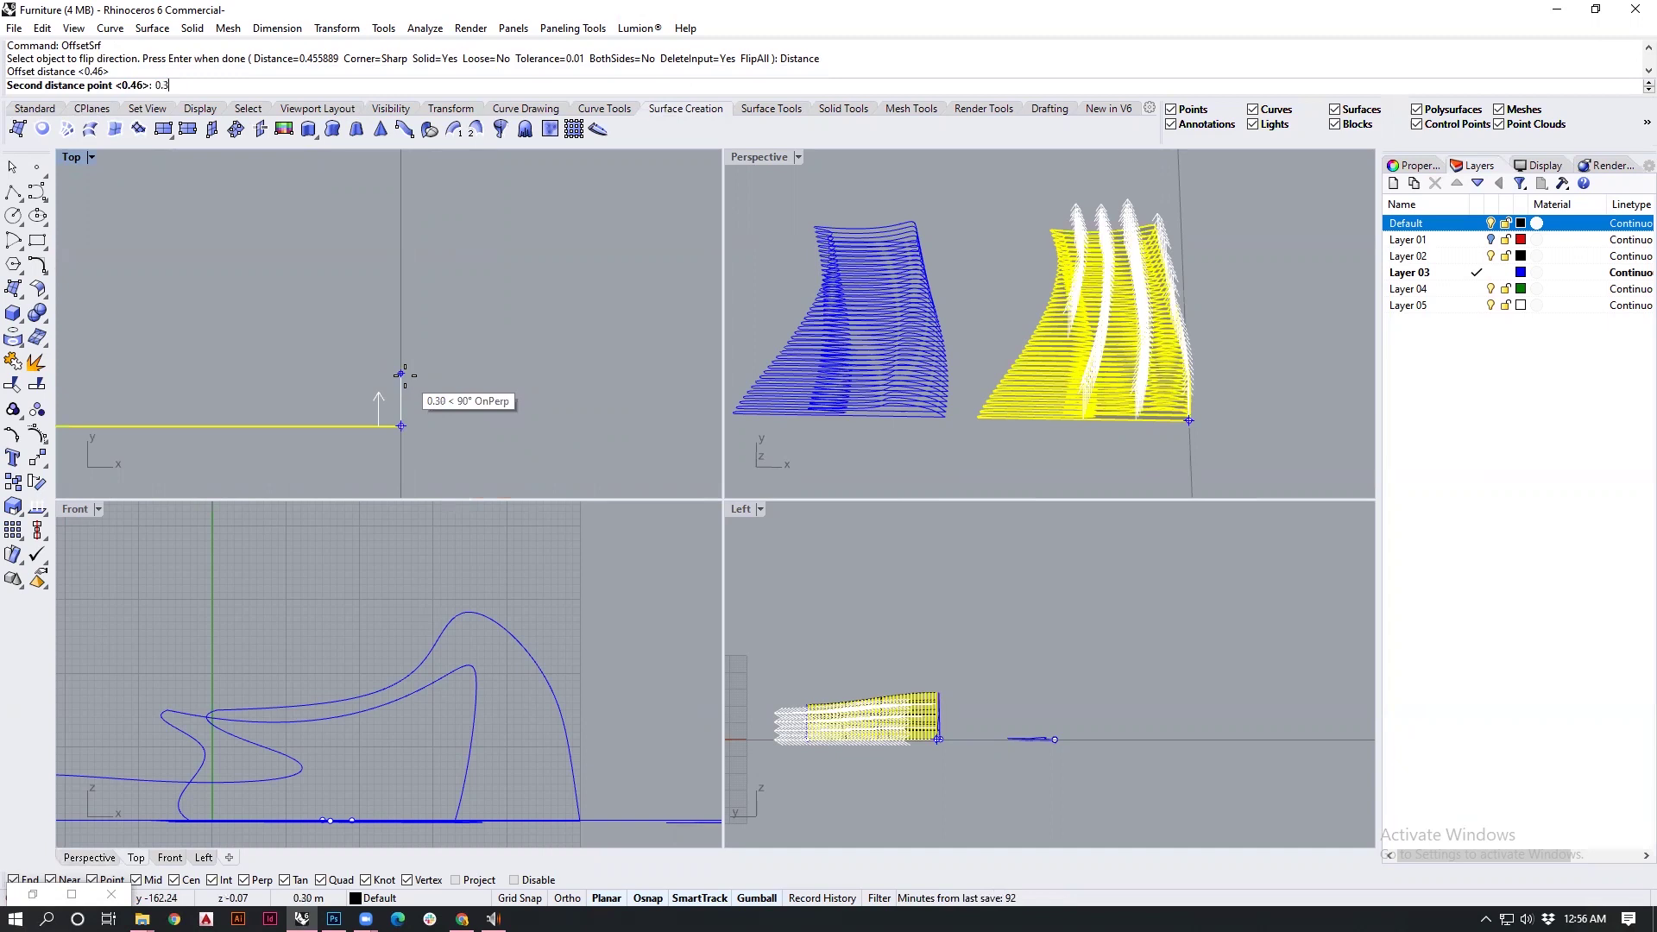
key("Return")
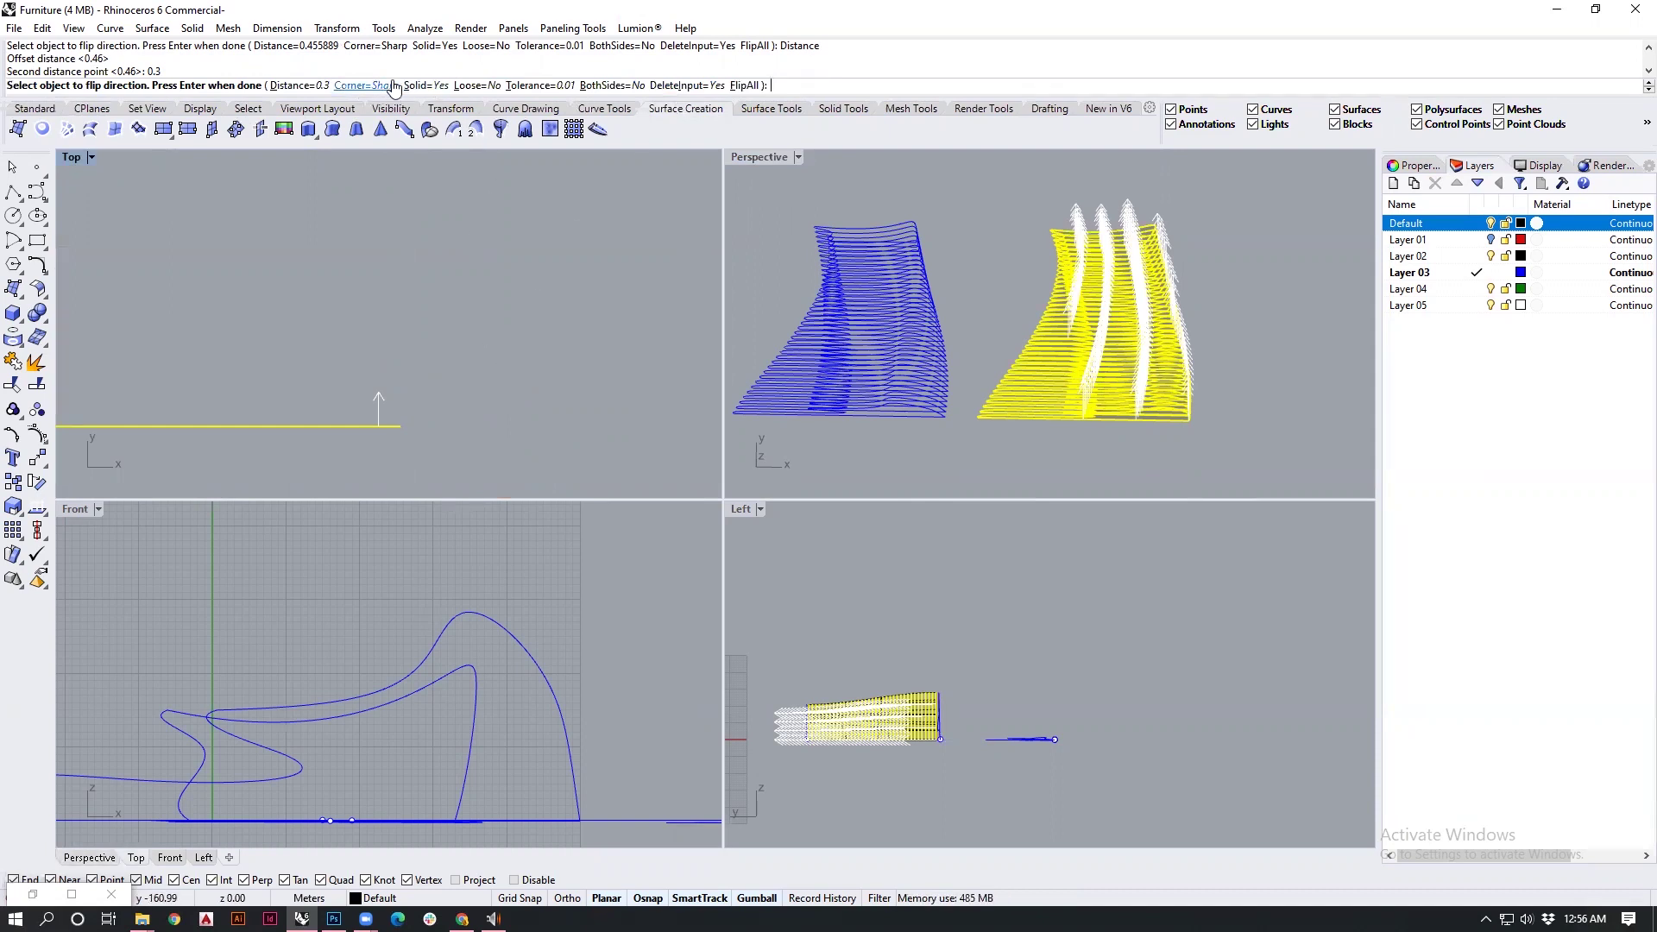
right_click(538, 440)
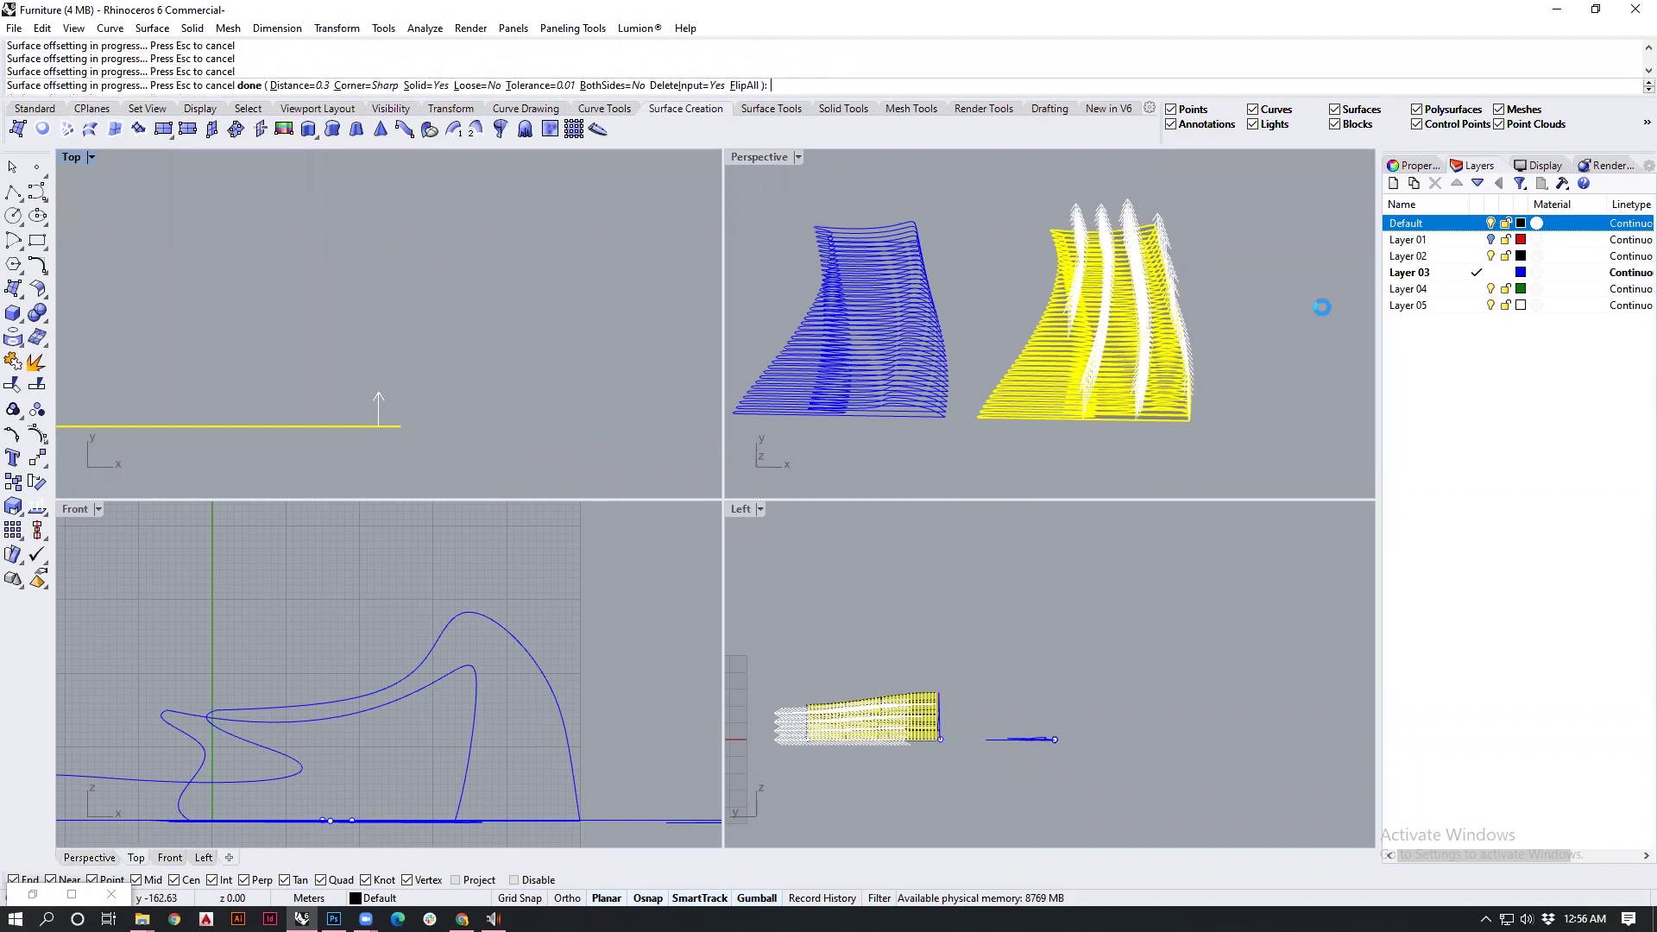
right_click_drag(1322, 307, 1126, 330)
scroll(1168, 390, "up", 8)
key("Escape")
scroll(1135, 310, "up", 3)
right_click_drag(1206, 285, 1113, 332)
Step: Select all the thickened slats and move them along X, away from the contour curves
scroll(417, 330, "down", 20)
scroll(455, 352, "down", 5)
left_click_drag(243, 152, 513, 412)
right_click_drag(543, 357, 283, 355)
left_click_drag(283, 356, 405, 356)
scroll(1185, 174, "down", 4)
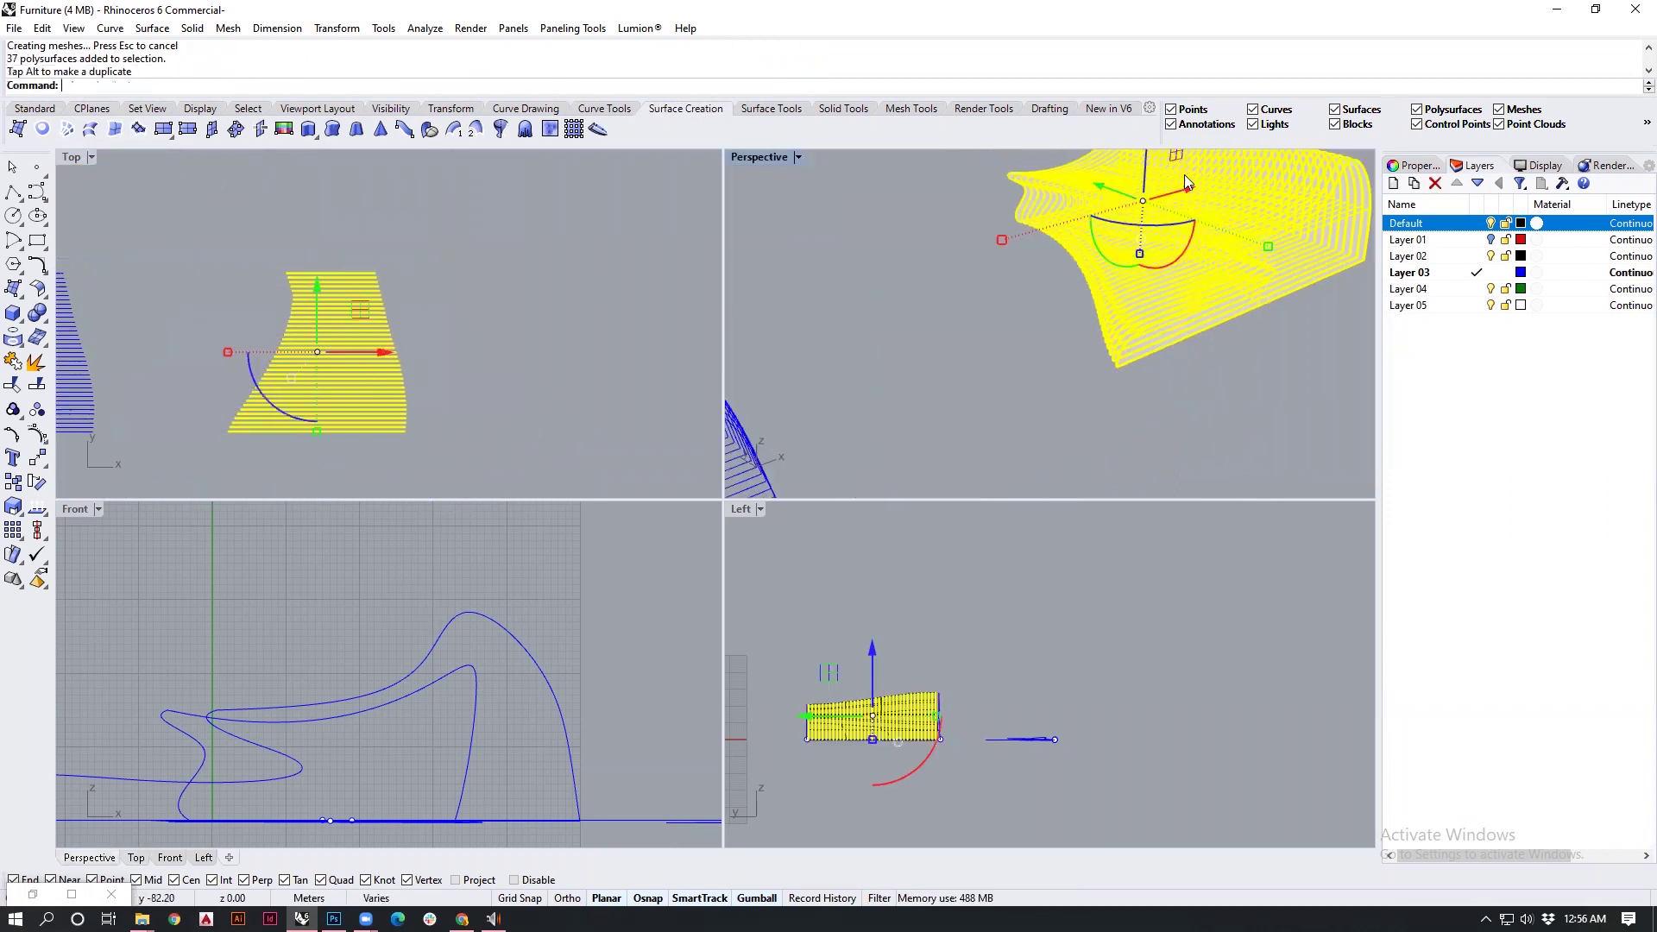
right_click_drag(1185, 174, 1255, 347, "shift")
left_click(1254, 347)
right_click_drag(1125, 347, 1154, 329, "shift")
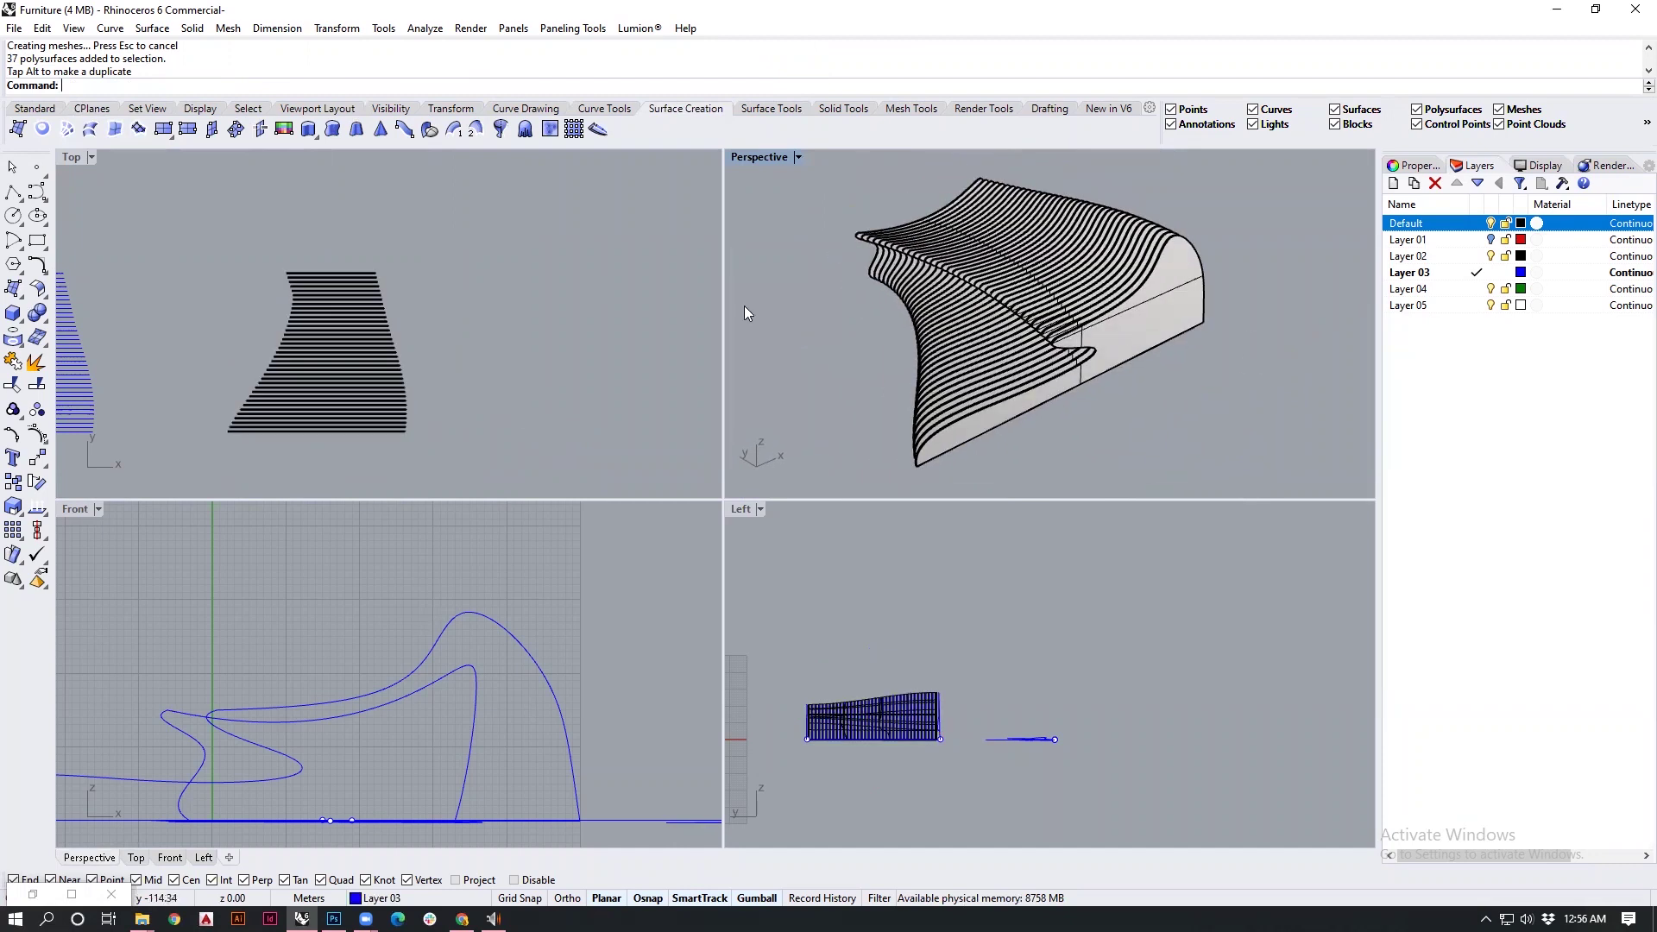
Step: Compare the thickened slats of the bench model with the slats and end panel in the reference photo
scroll(598, 321, "down", 13)
scroll(285, 259, "up", 8)
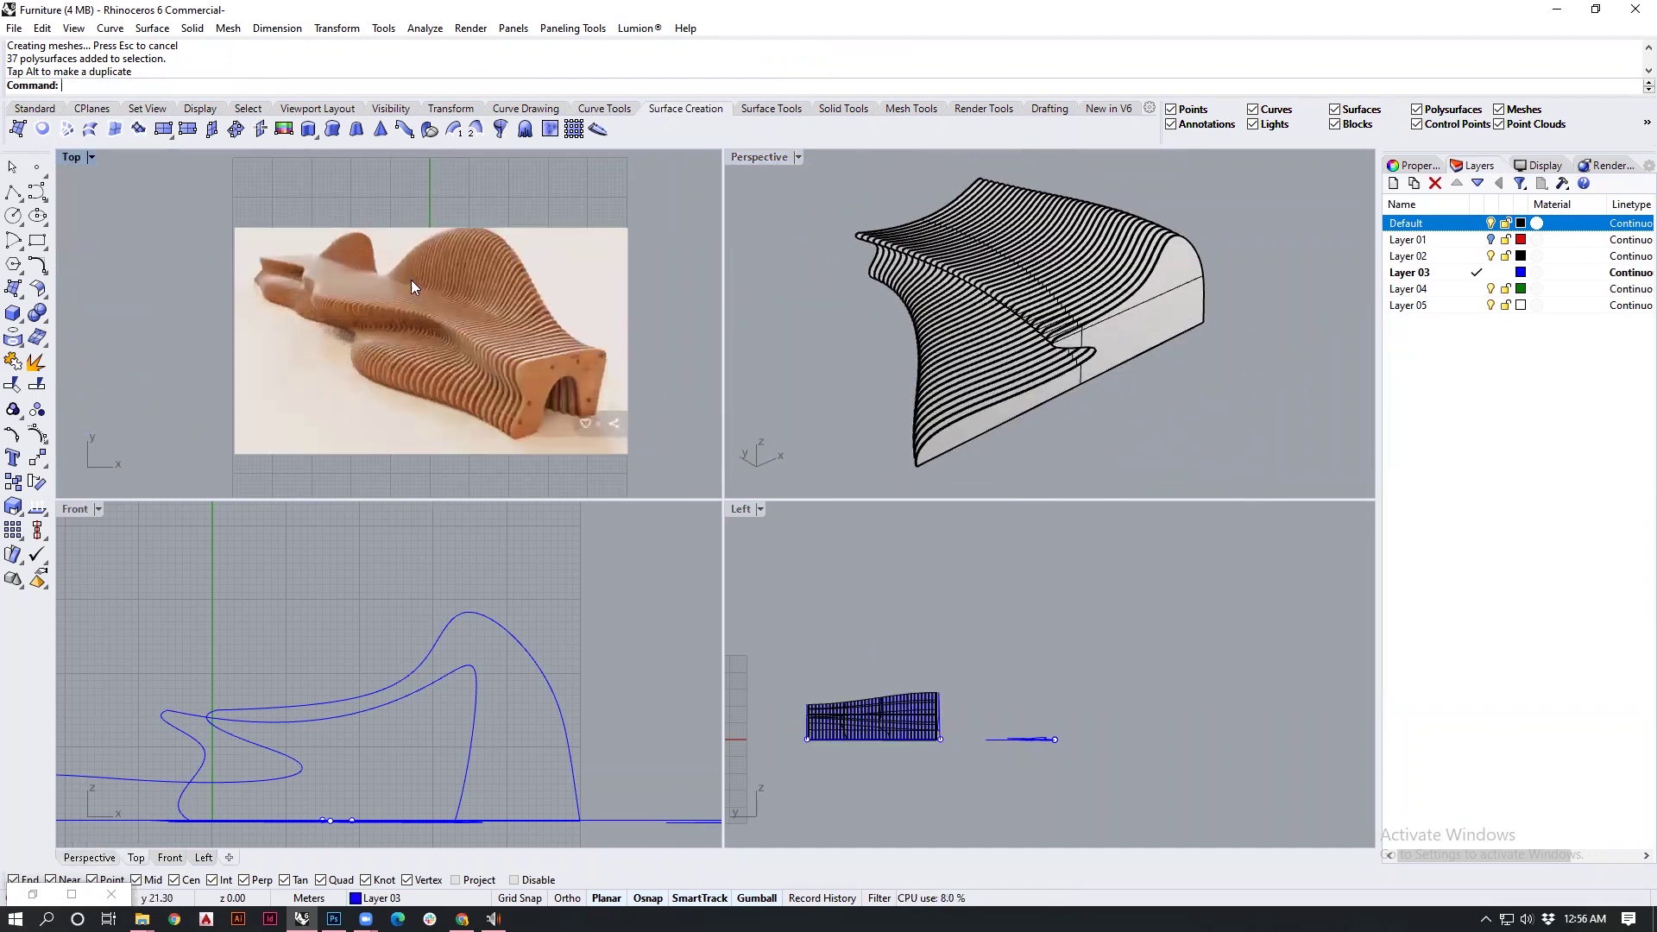
scroll(540, 259, "up", 3)
scroll(493, 203, "up", 2)
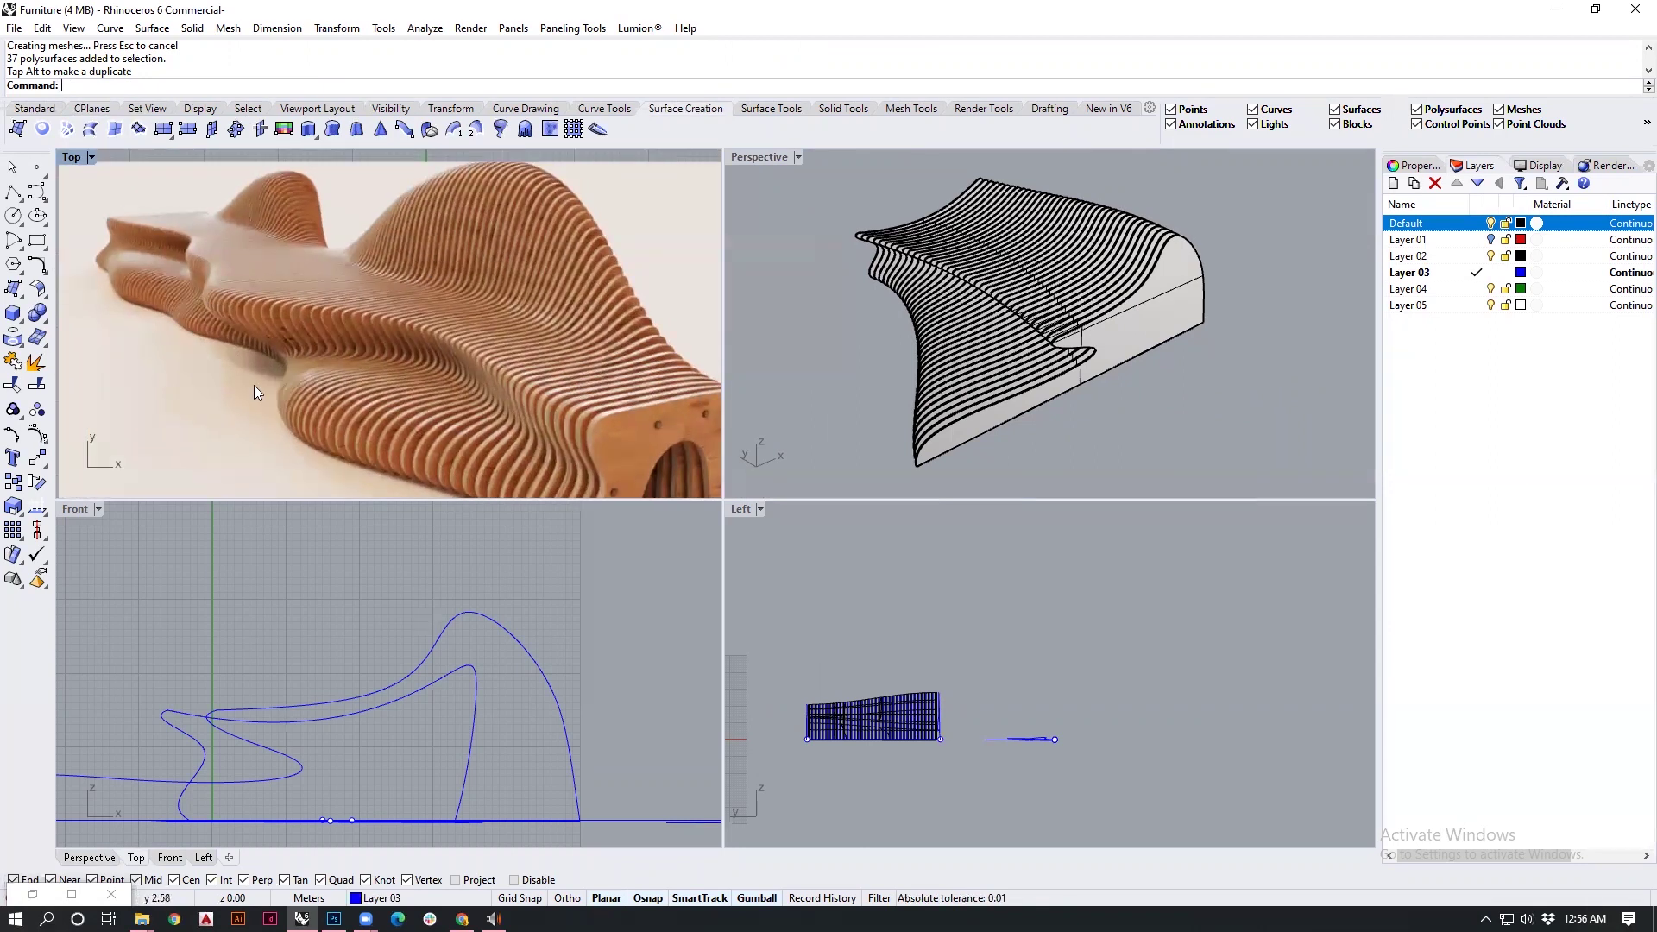
scroll(552, 379, "up", 4)
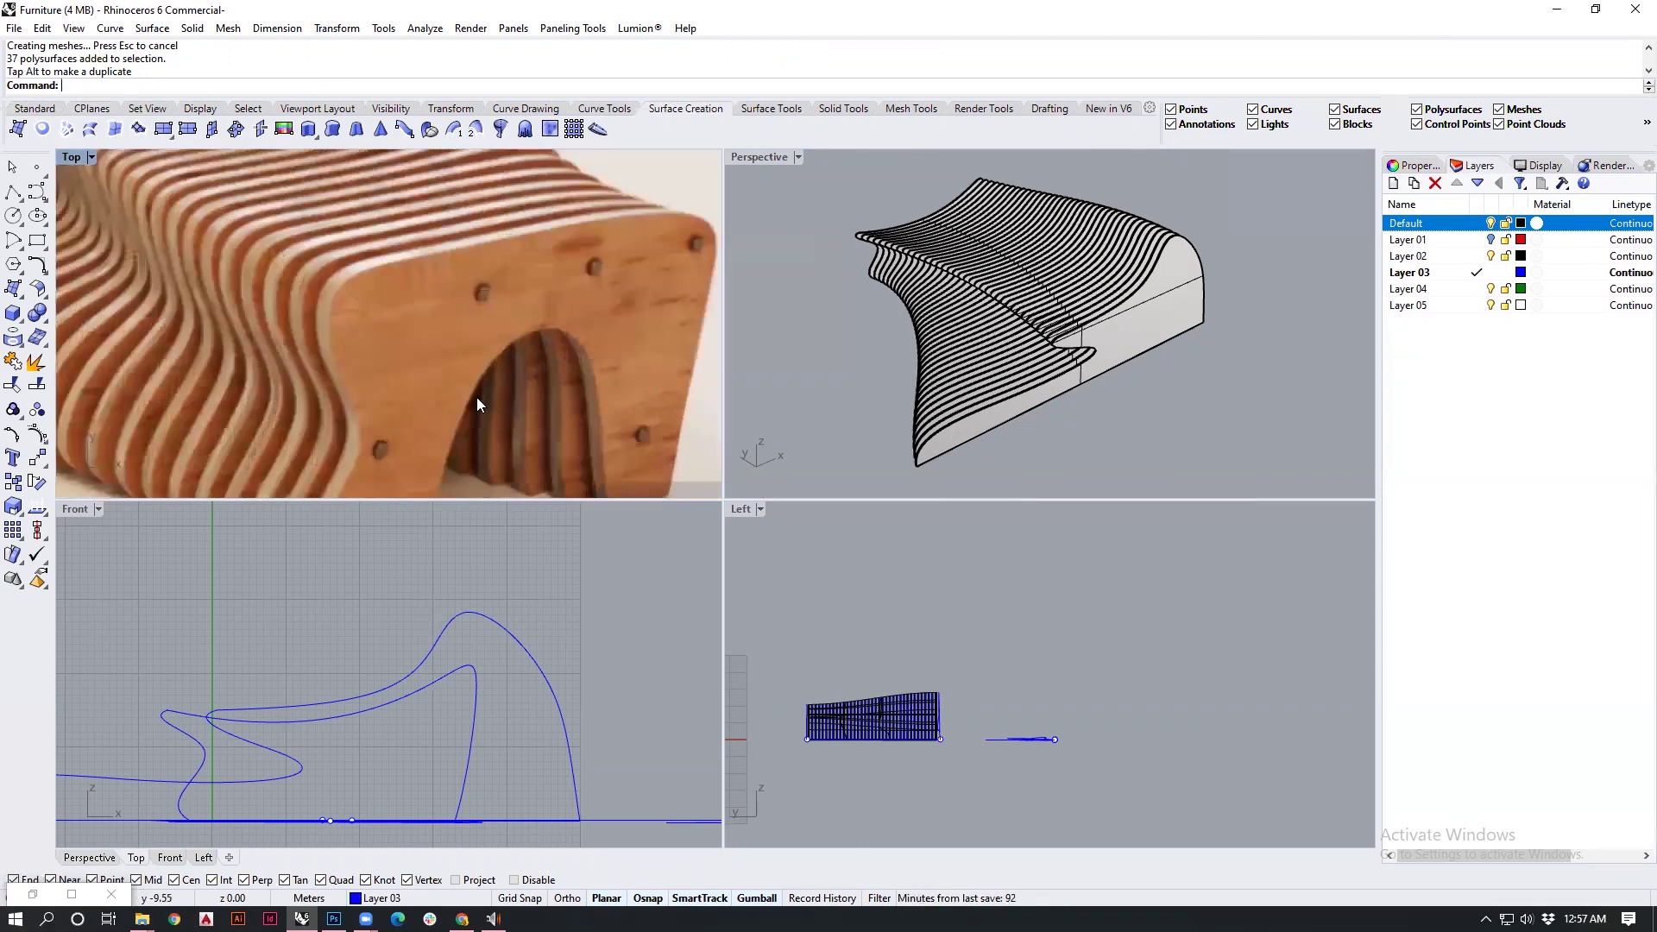
scroll(1143, 309, "up", 6)
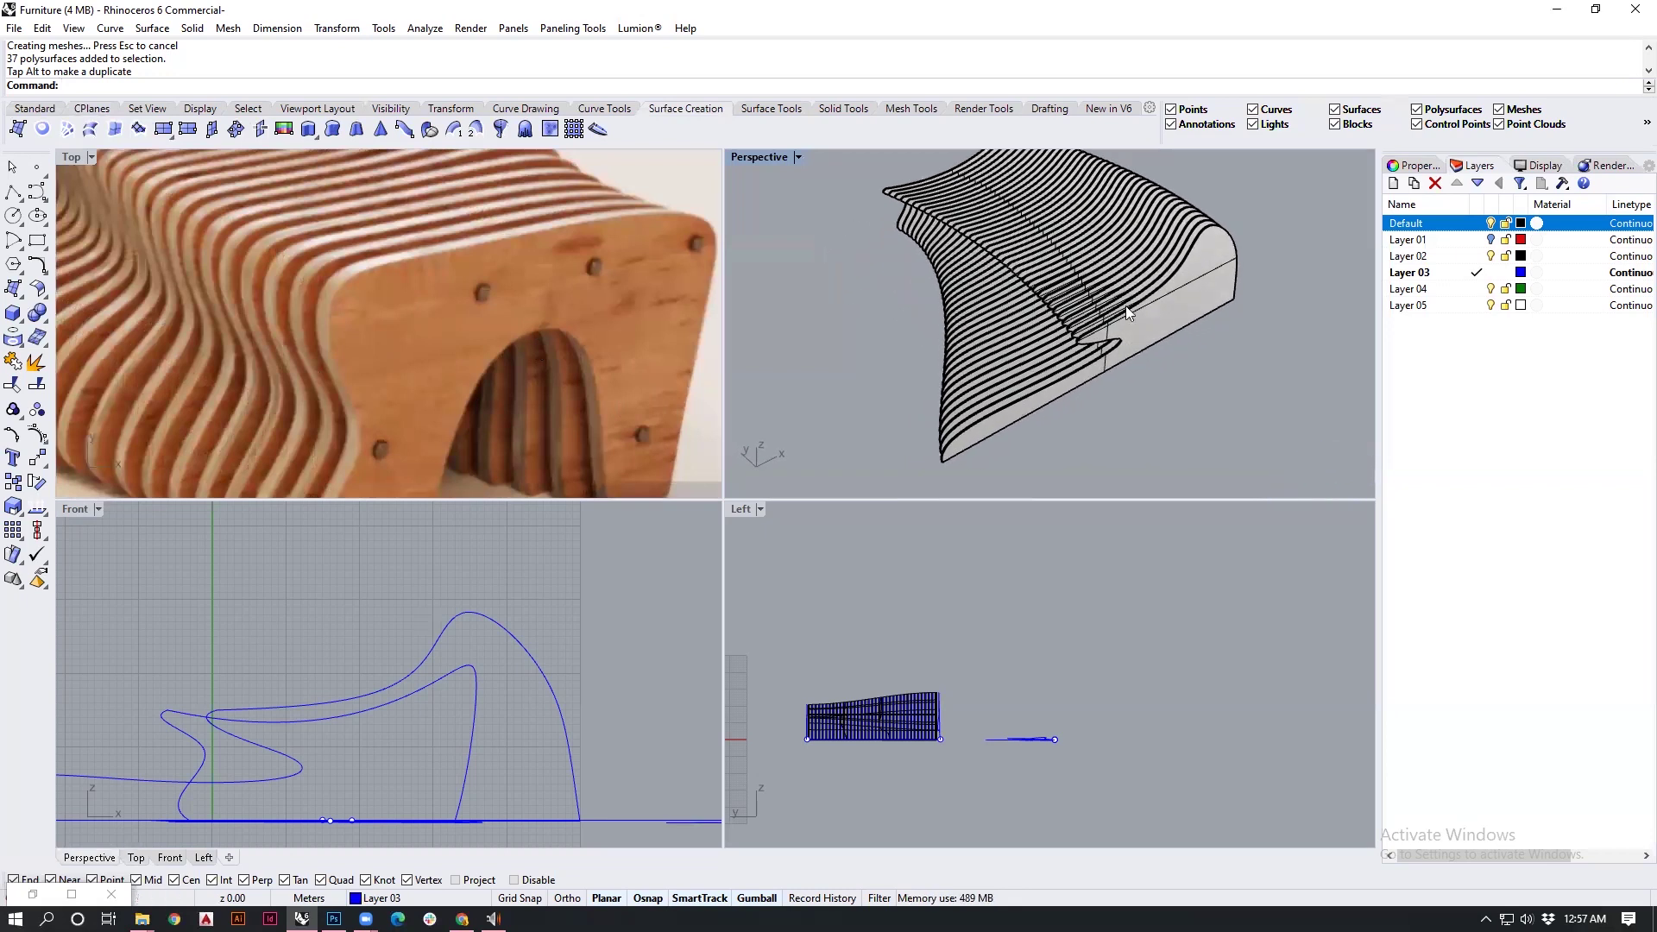
scroll(1146, 307, "down", 5)
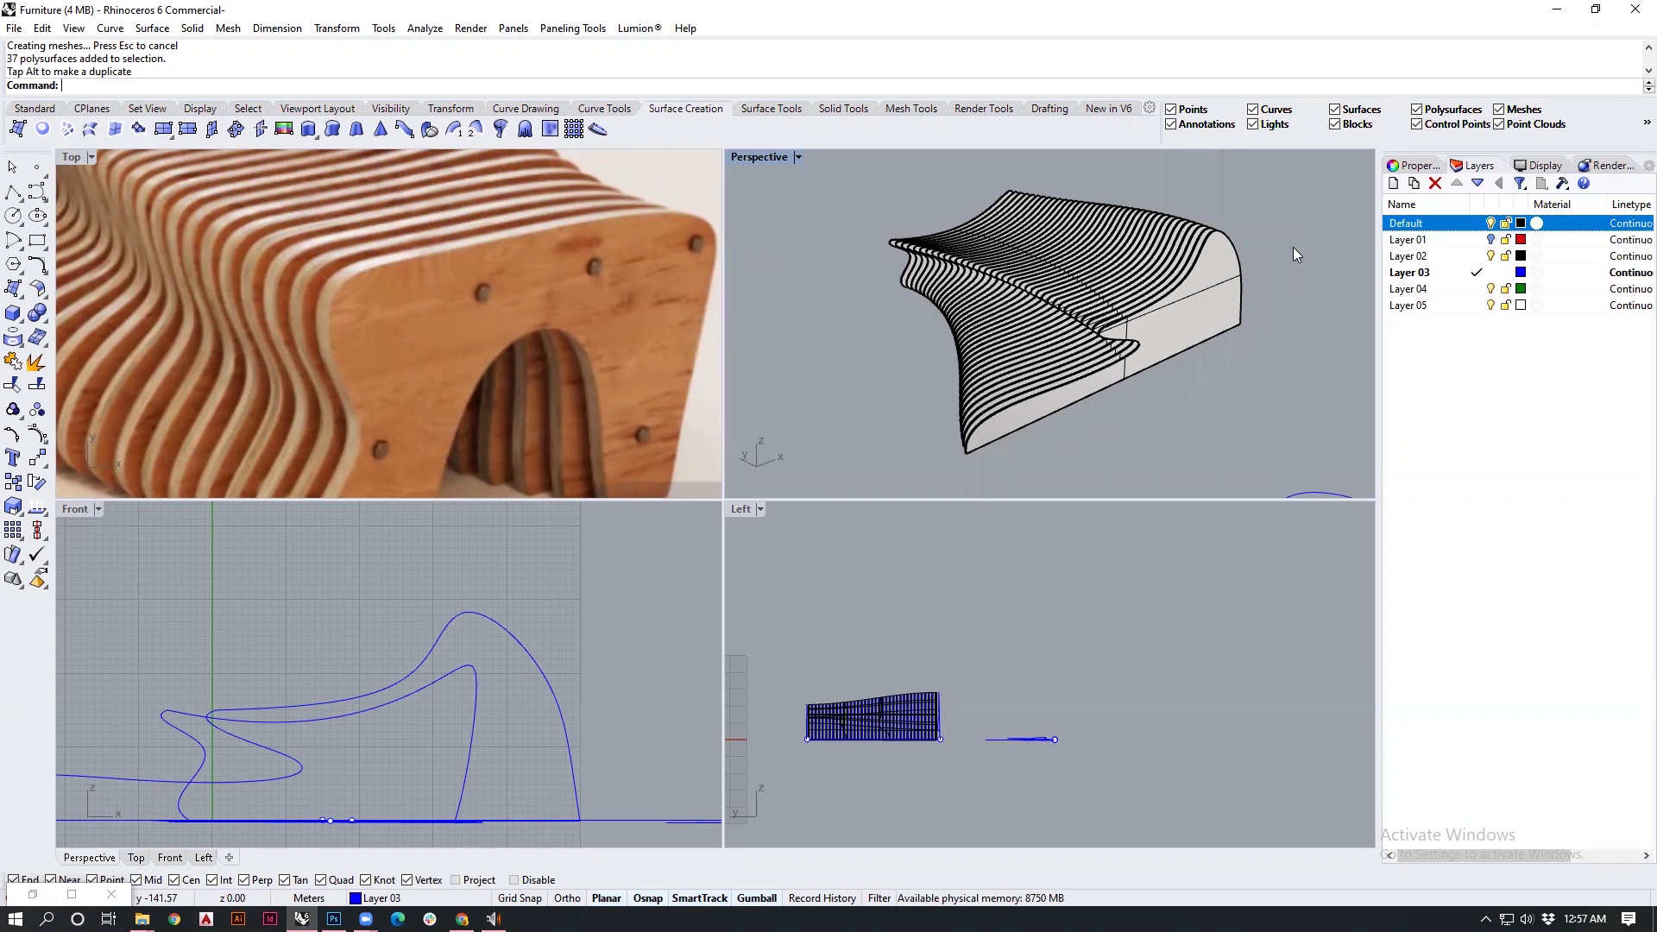
right_click_drag(1248, 255, 1253, 267)
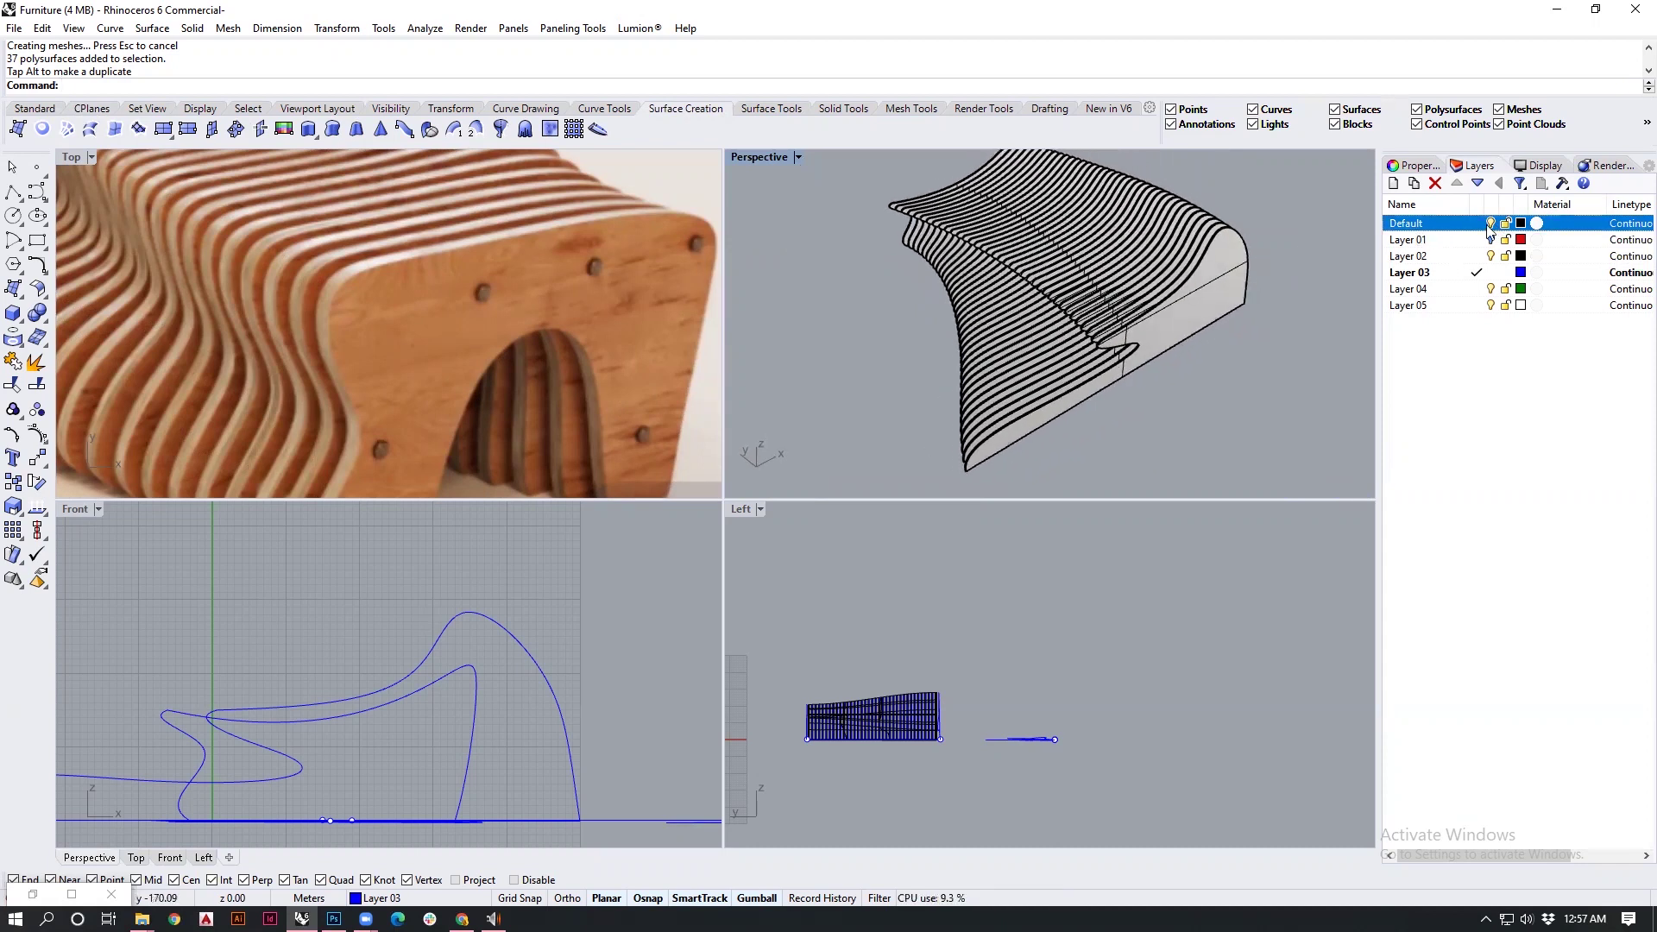
Step: Give the Default layer a Custom material with the wood image 26317d6b48d085a717f8d3c4cadbea68 as its color texture
left_click(1536, 223)
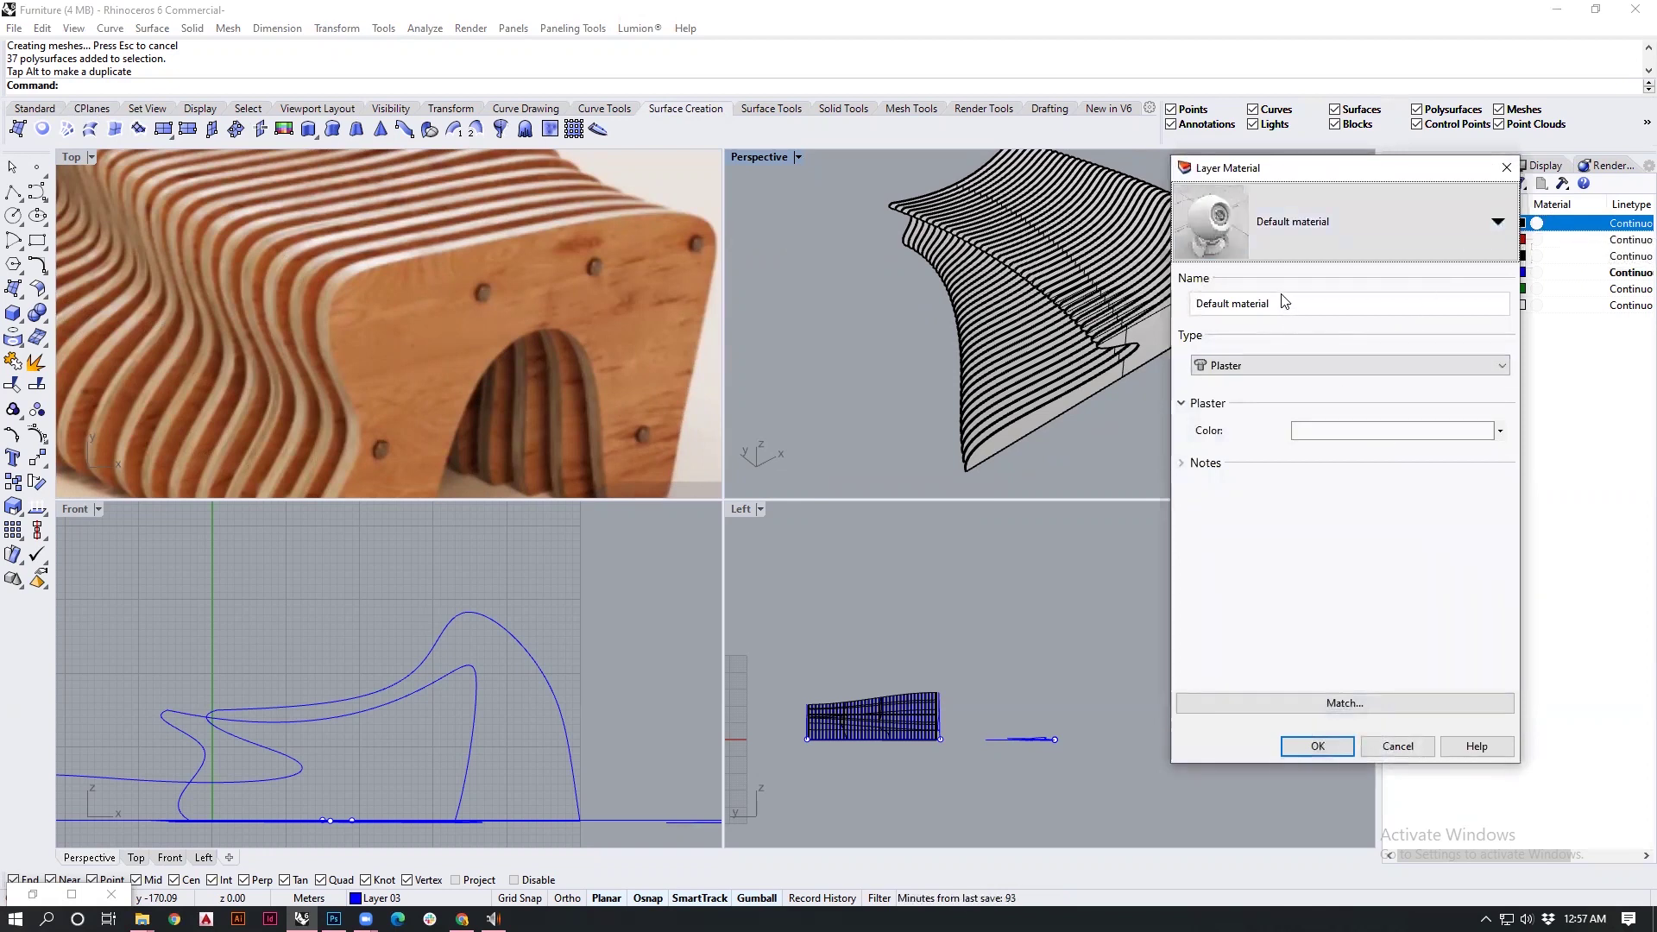
left_click(1255, 377)
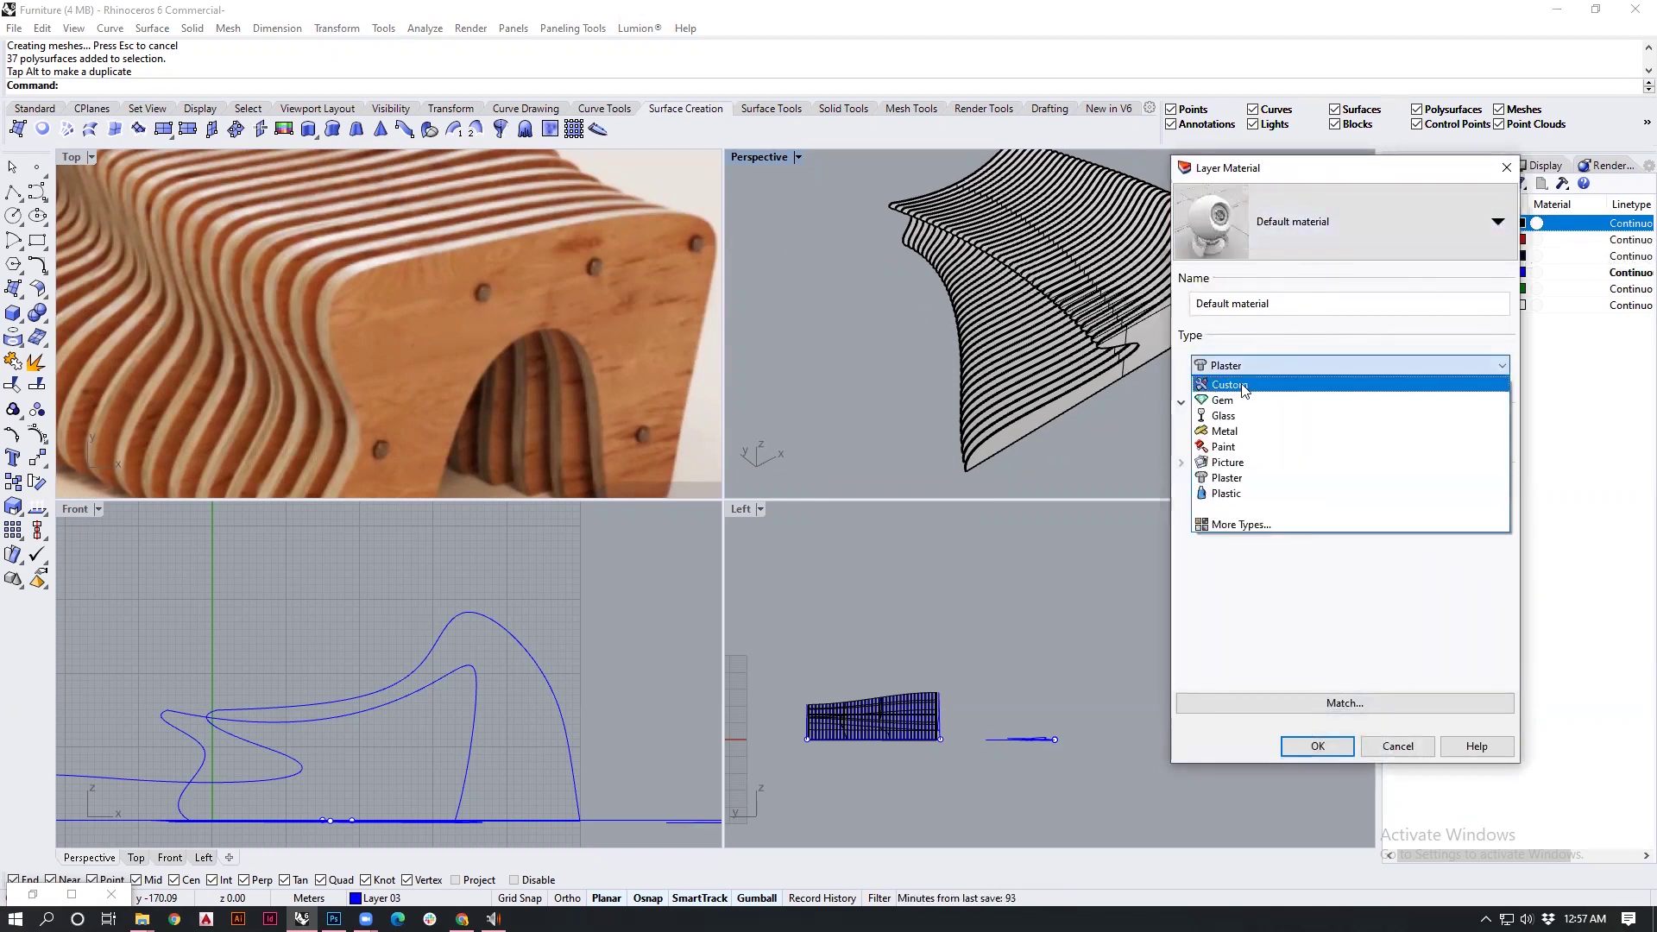
left_click(1218, 383)
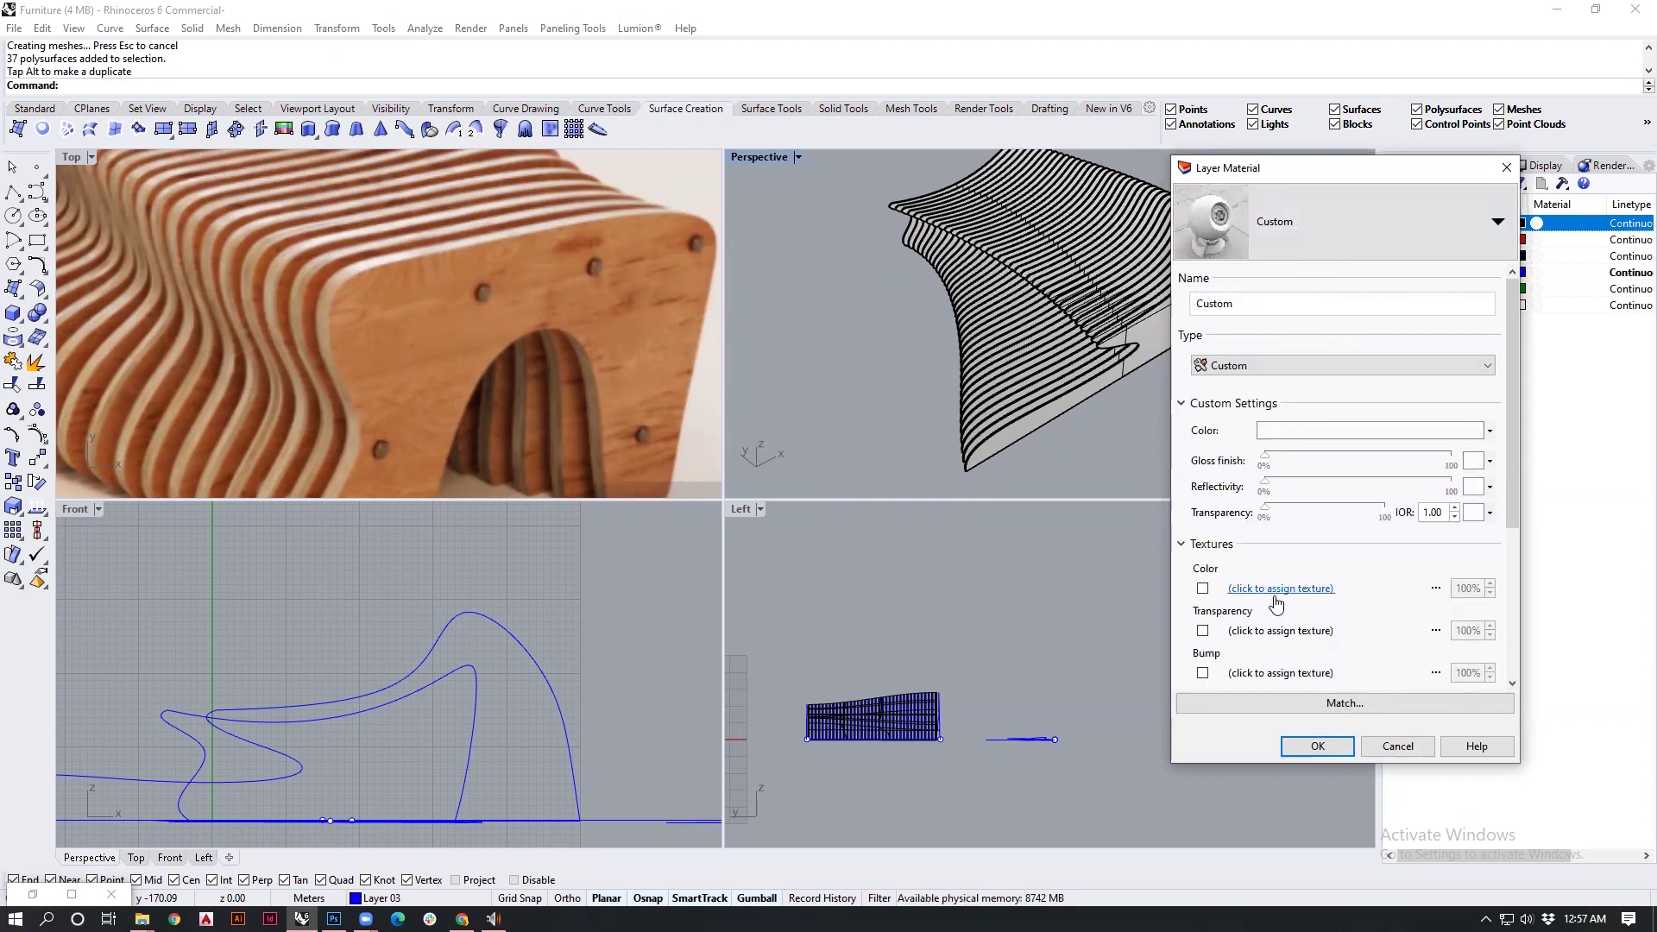
left_click(1283, 590)
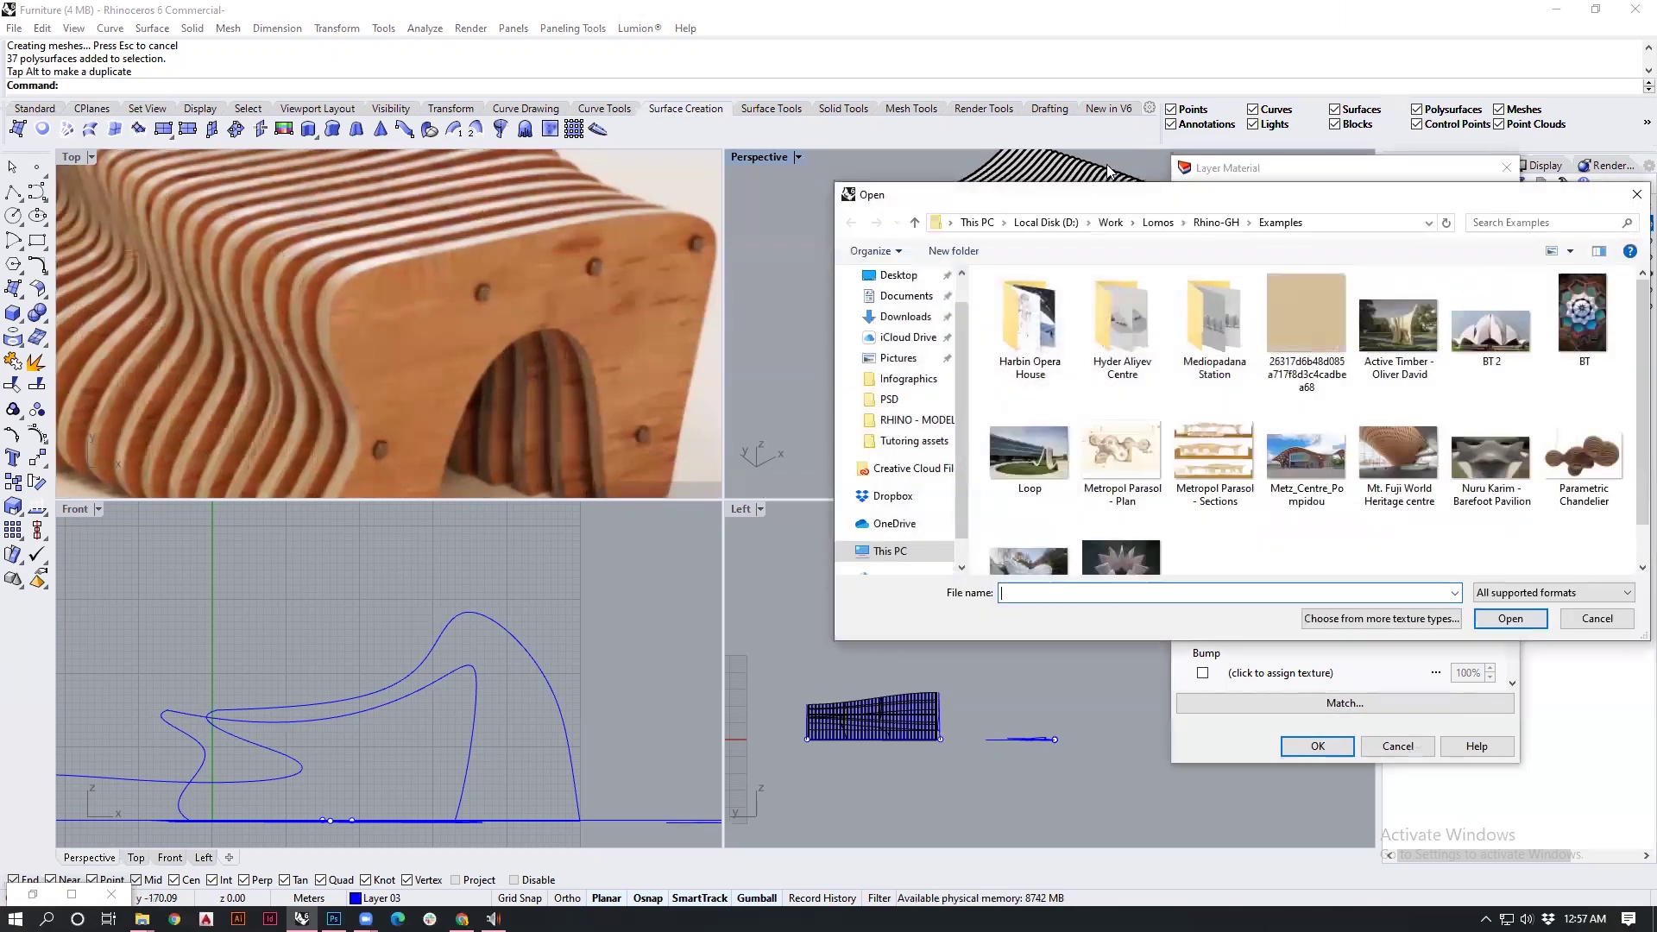
left_click(1297, 343)
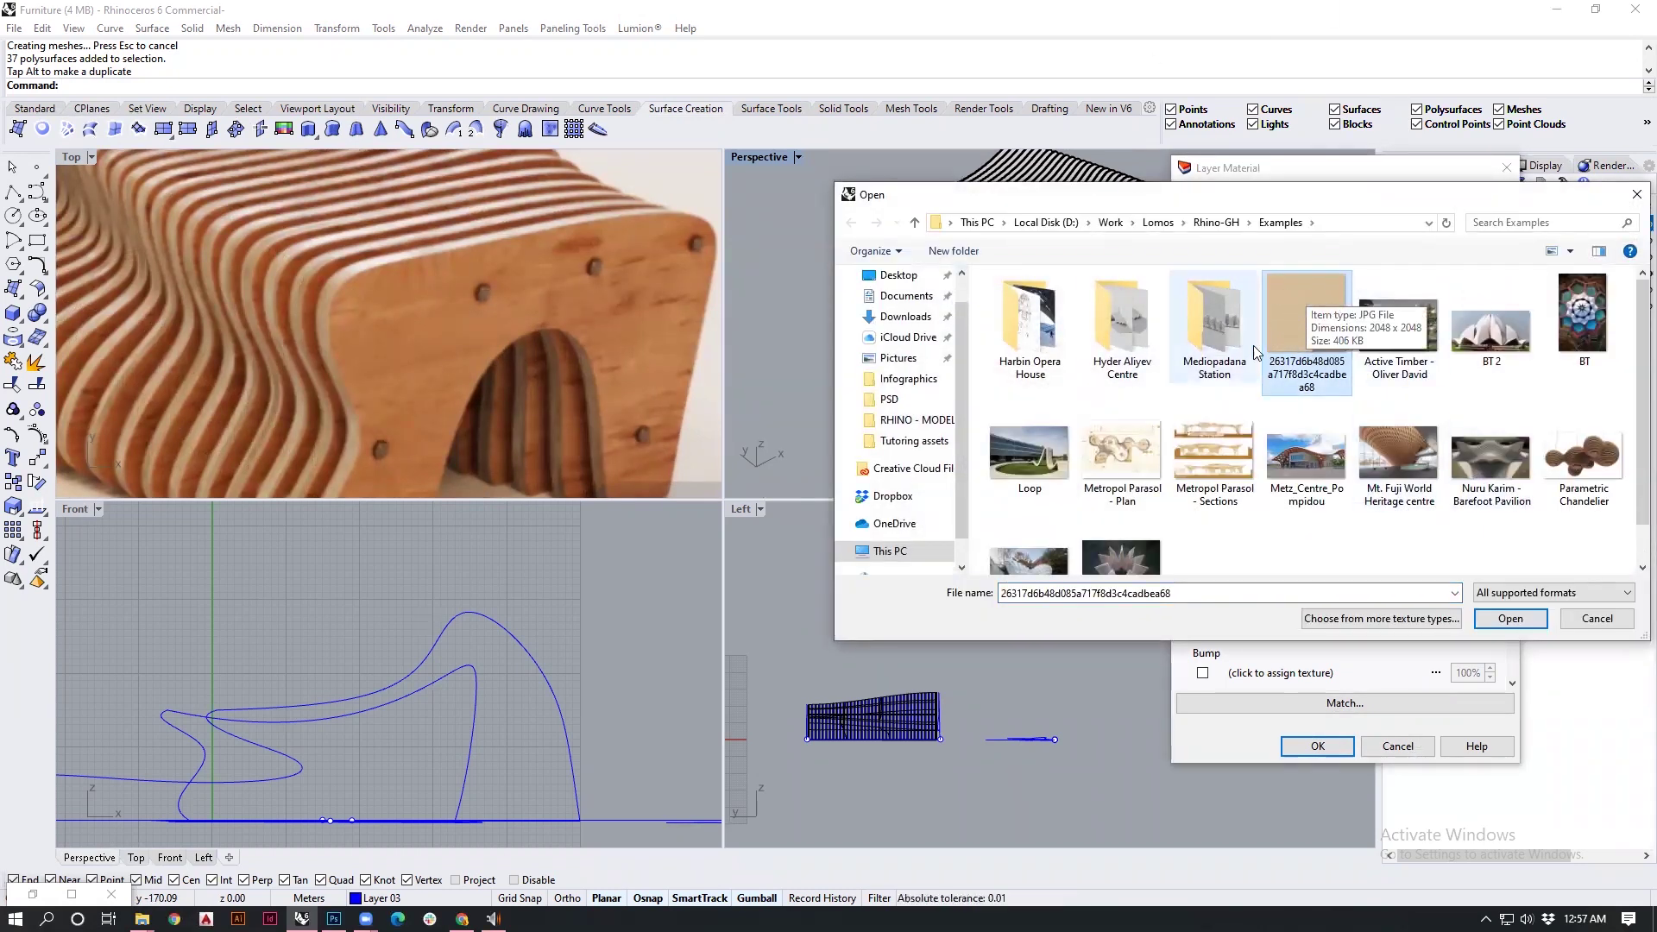
left_click(1510, 619)
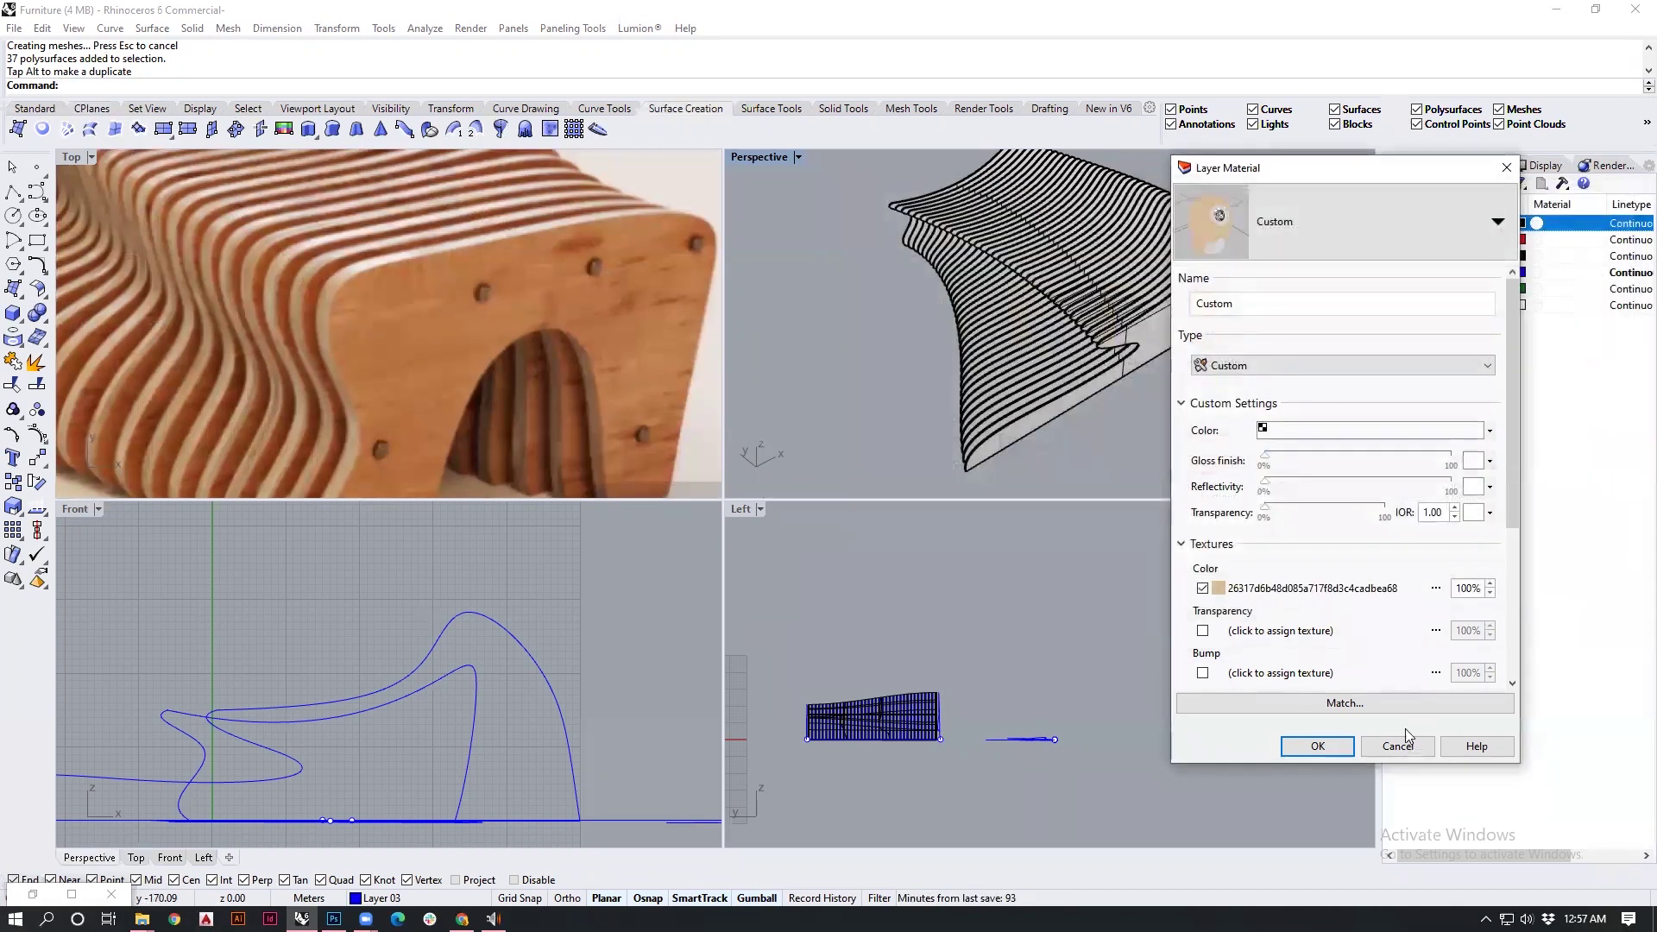
left_click(1318, 747)
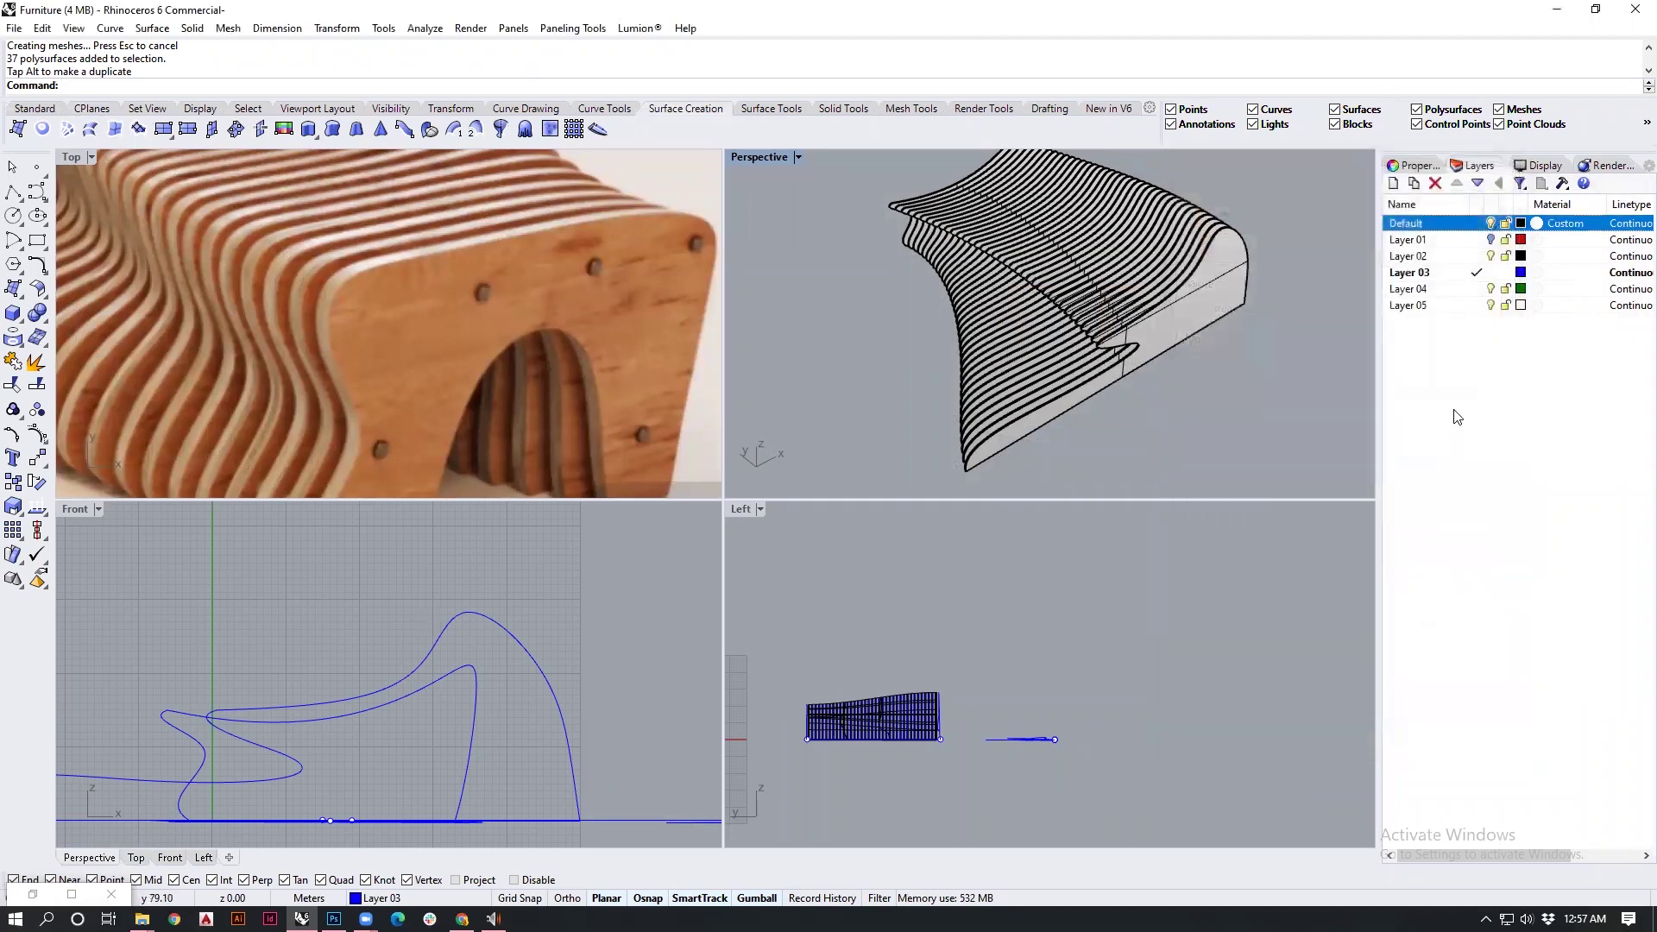
Step: Set the gloss finish of the Default layer's Custom material to 16%
left_click(1536, 225)
left_click_drag(1517, 305, 1511, 429)
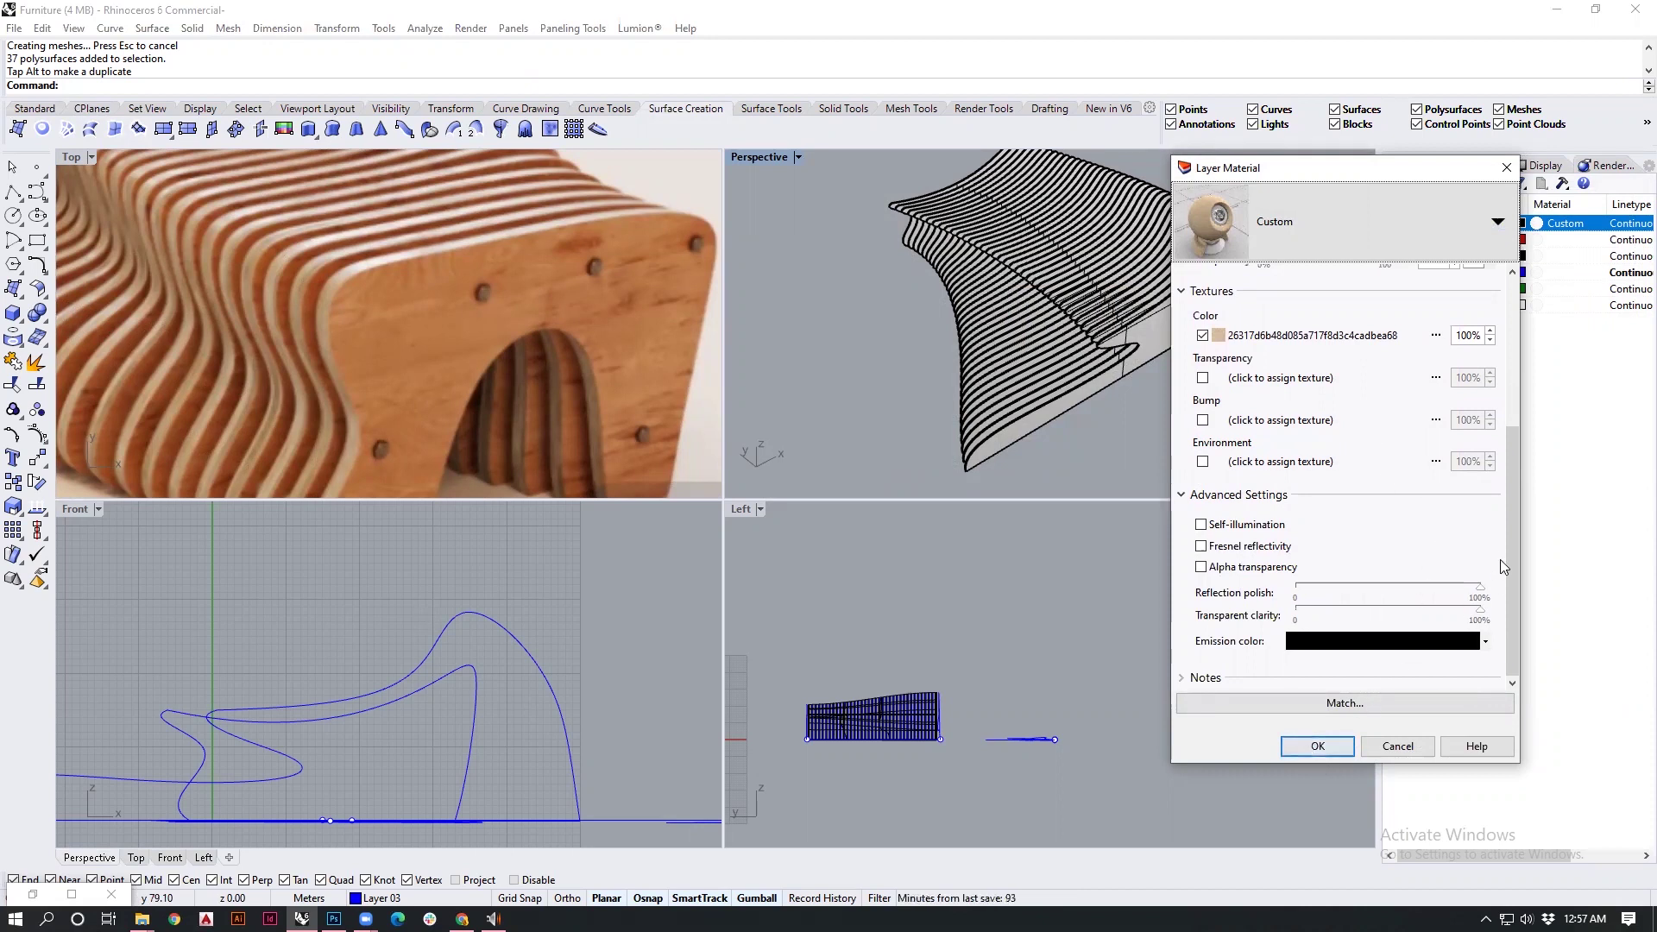
left_click_drag(1507, 538, 1507, 350)
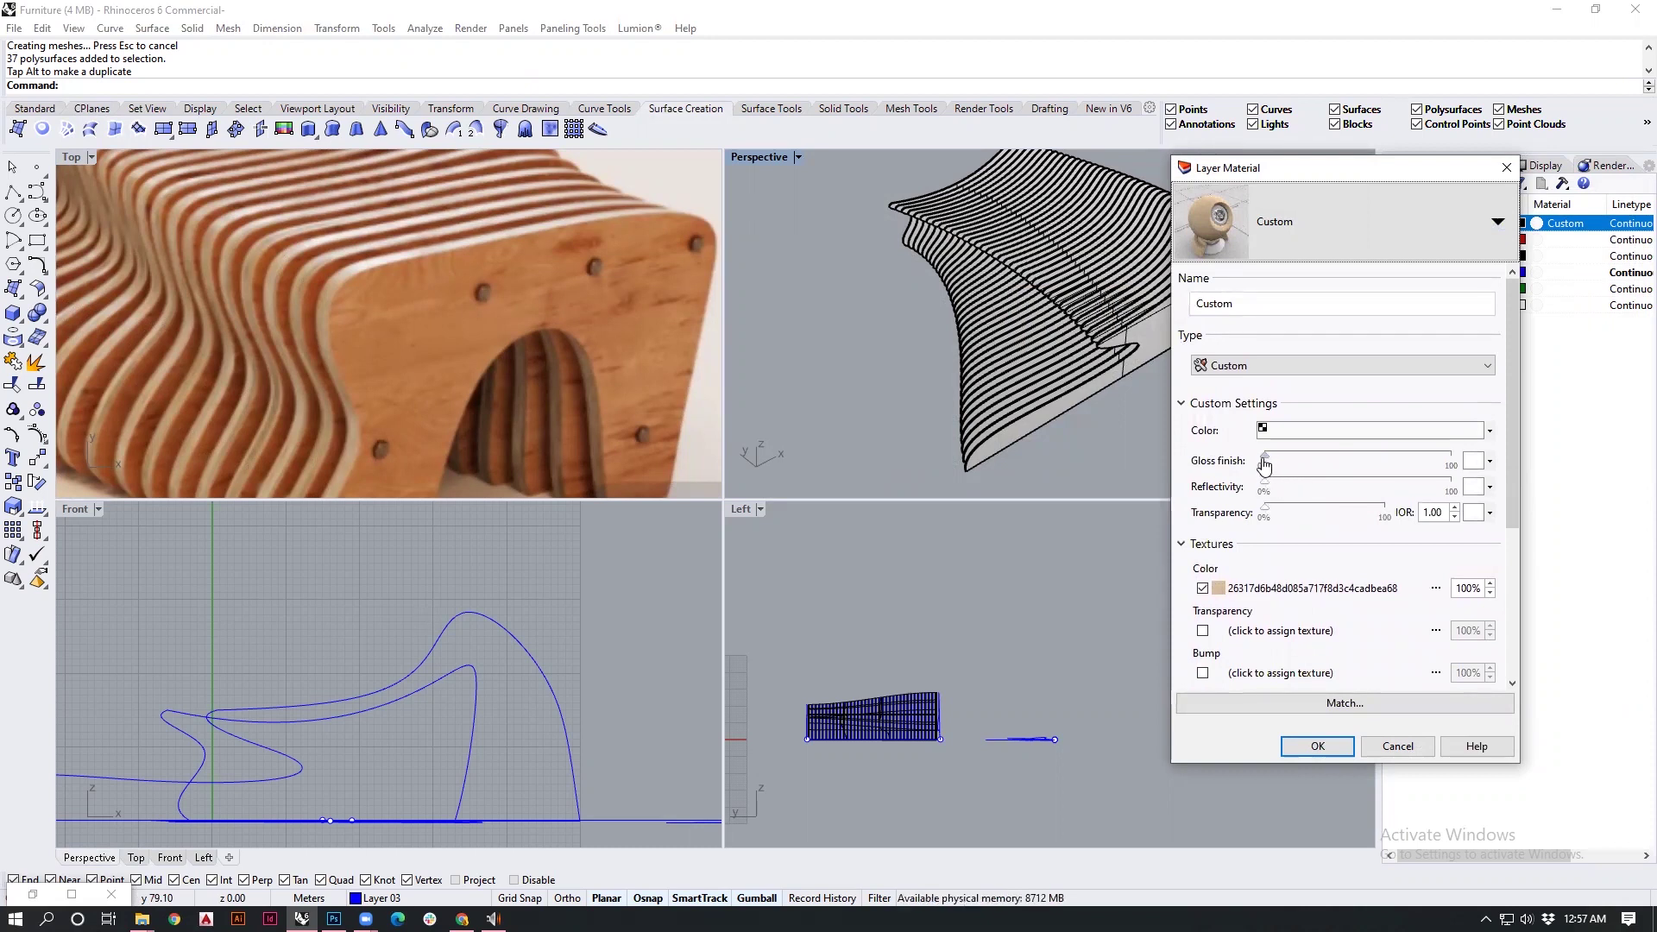
left_click_drag(1264, 464, 1290, 464)
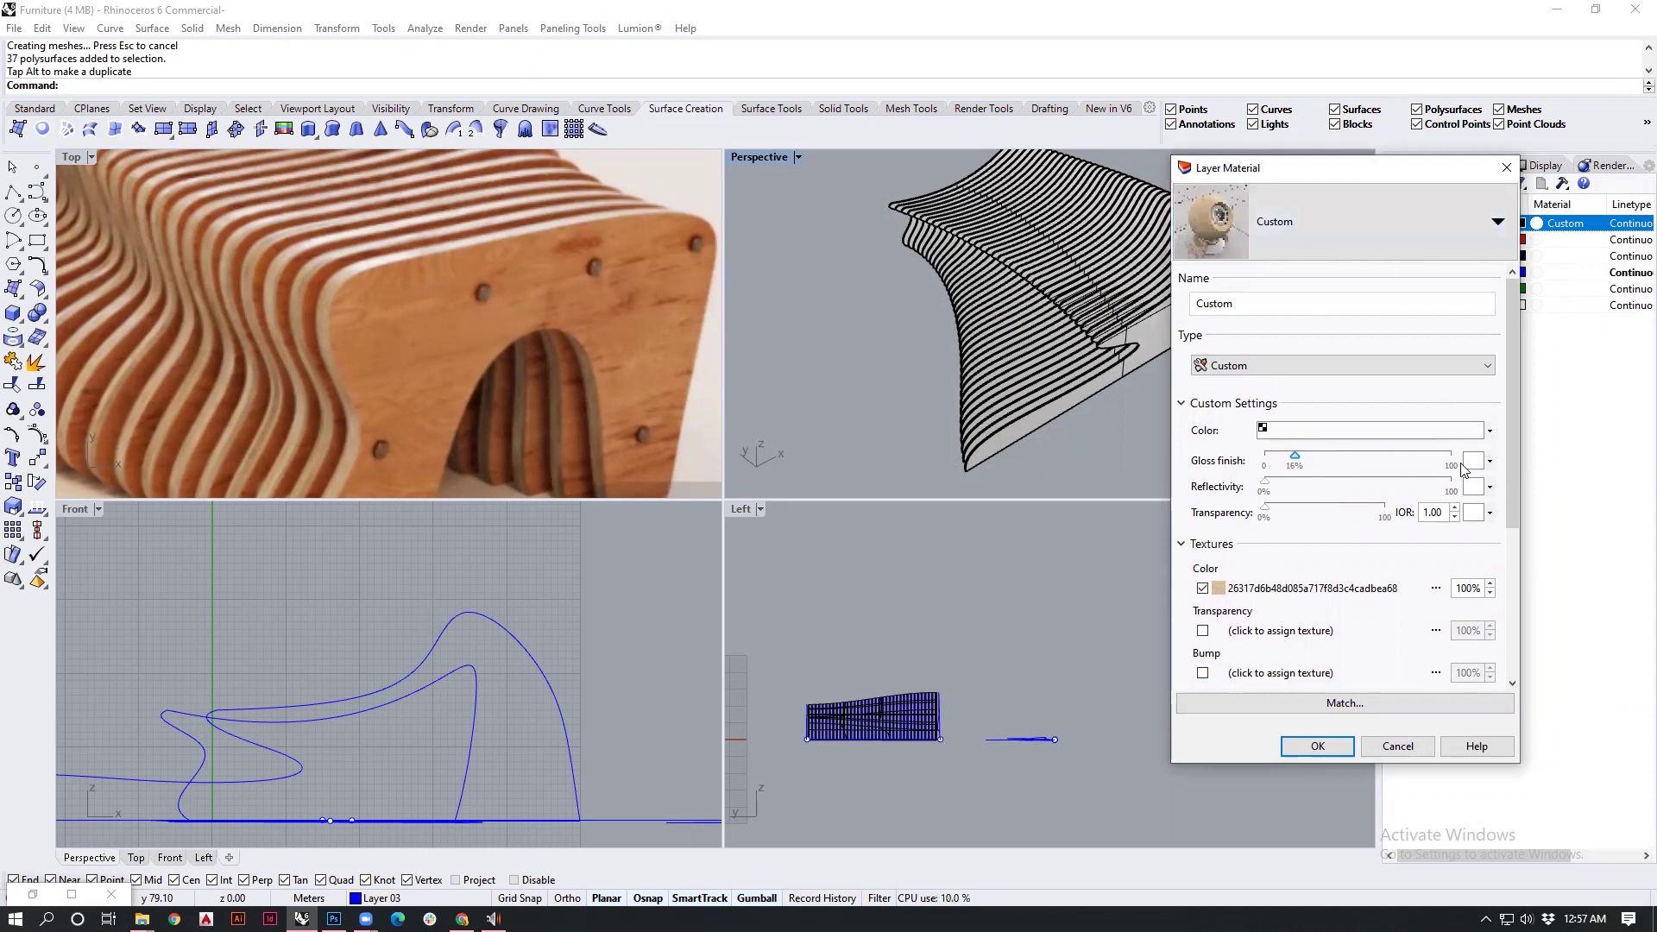
left_click(1334, 750)
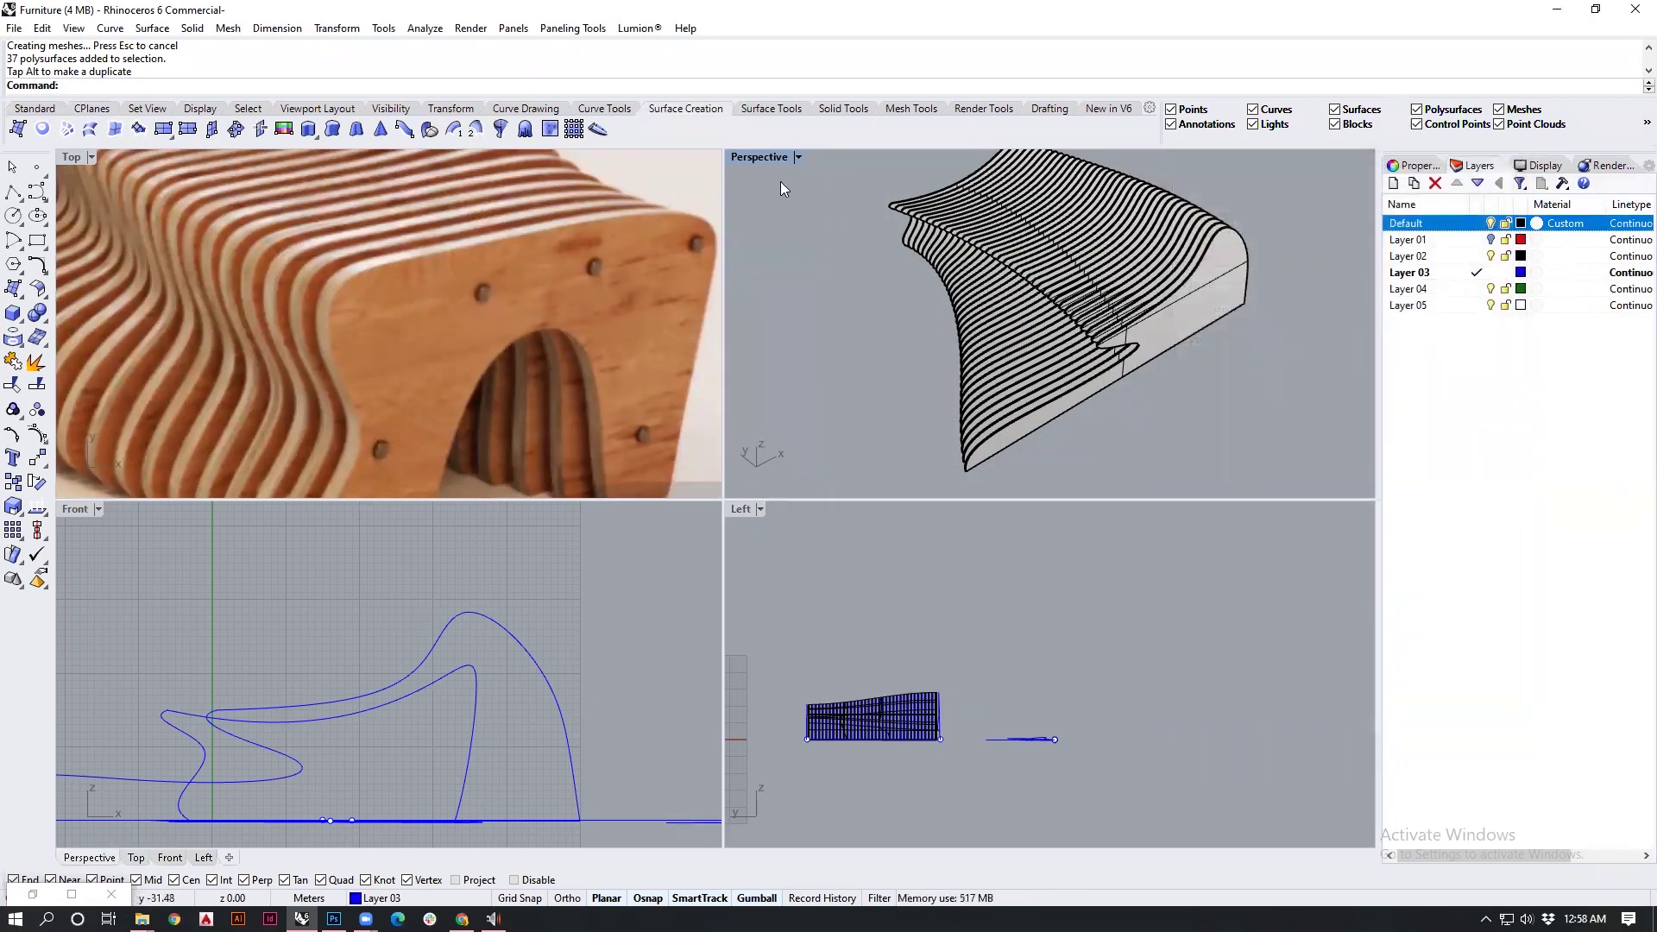
Step: Display the Perspective view in Rendered mode and inspect the wood texture on the slats up close
left_click(799, 157)
left_click(804, 241)
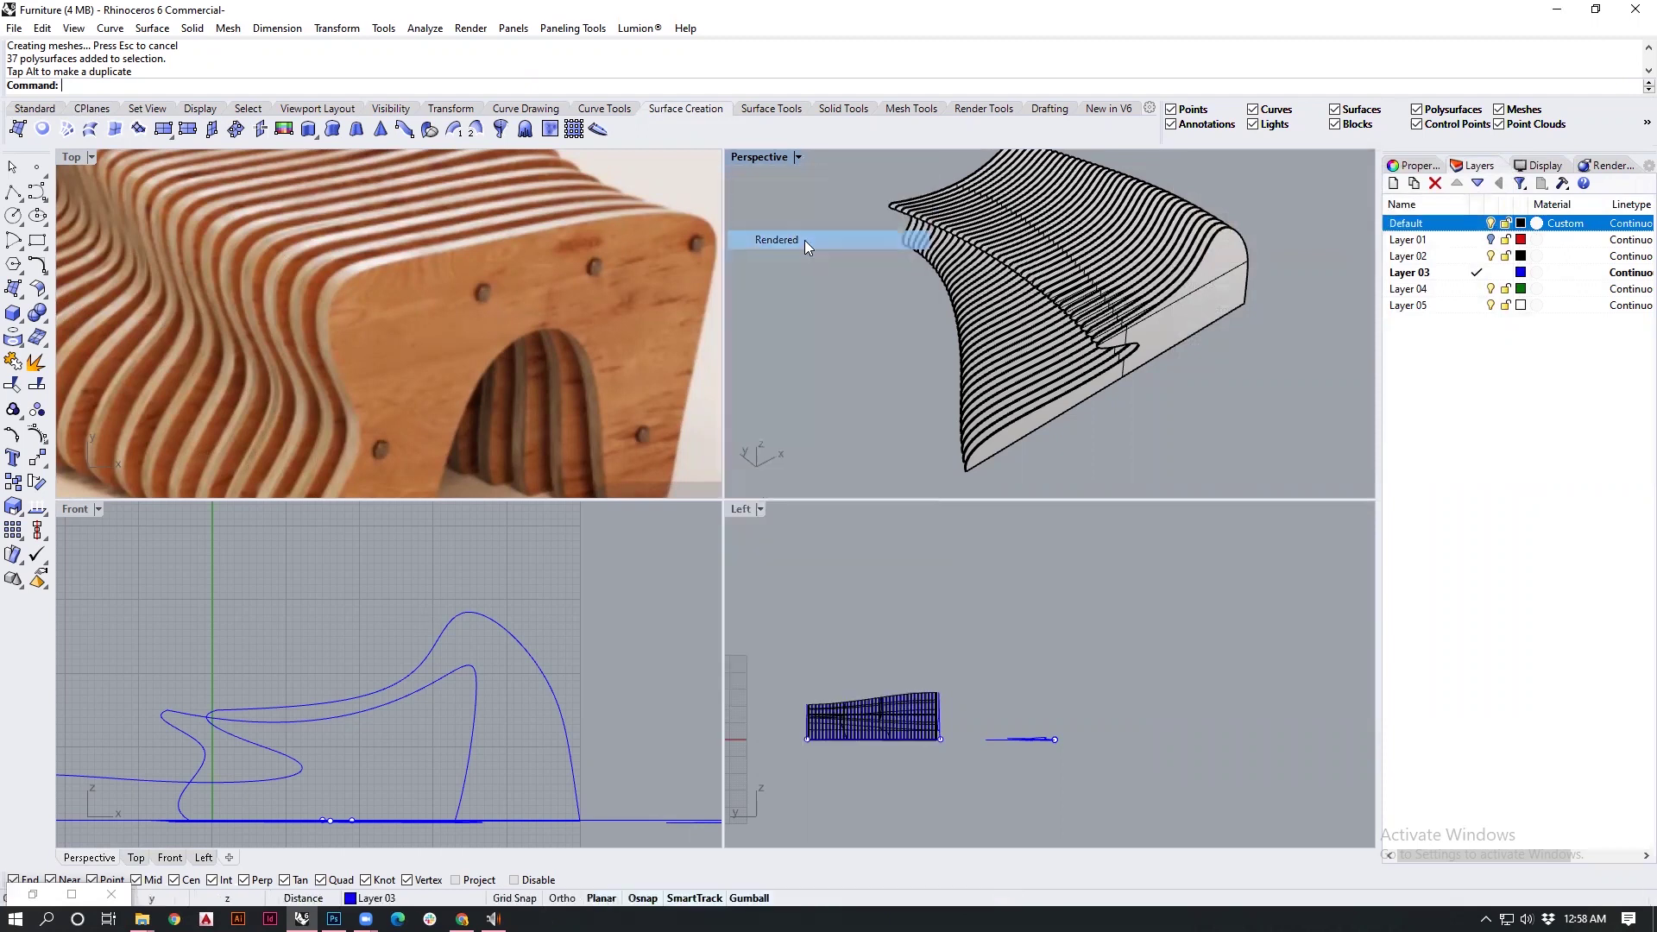
scroll(1204, 328, "up", 10)
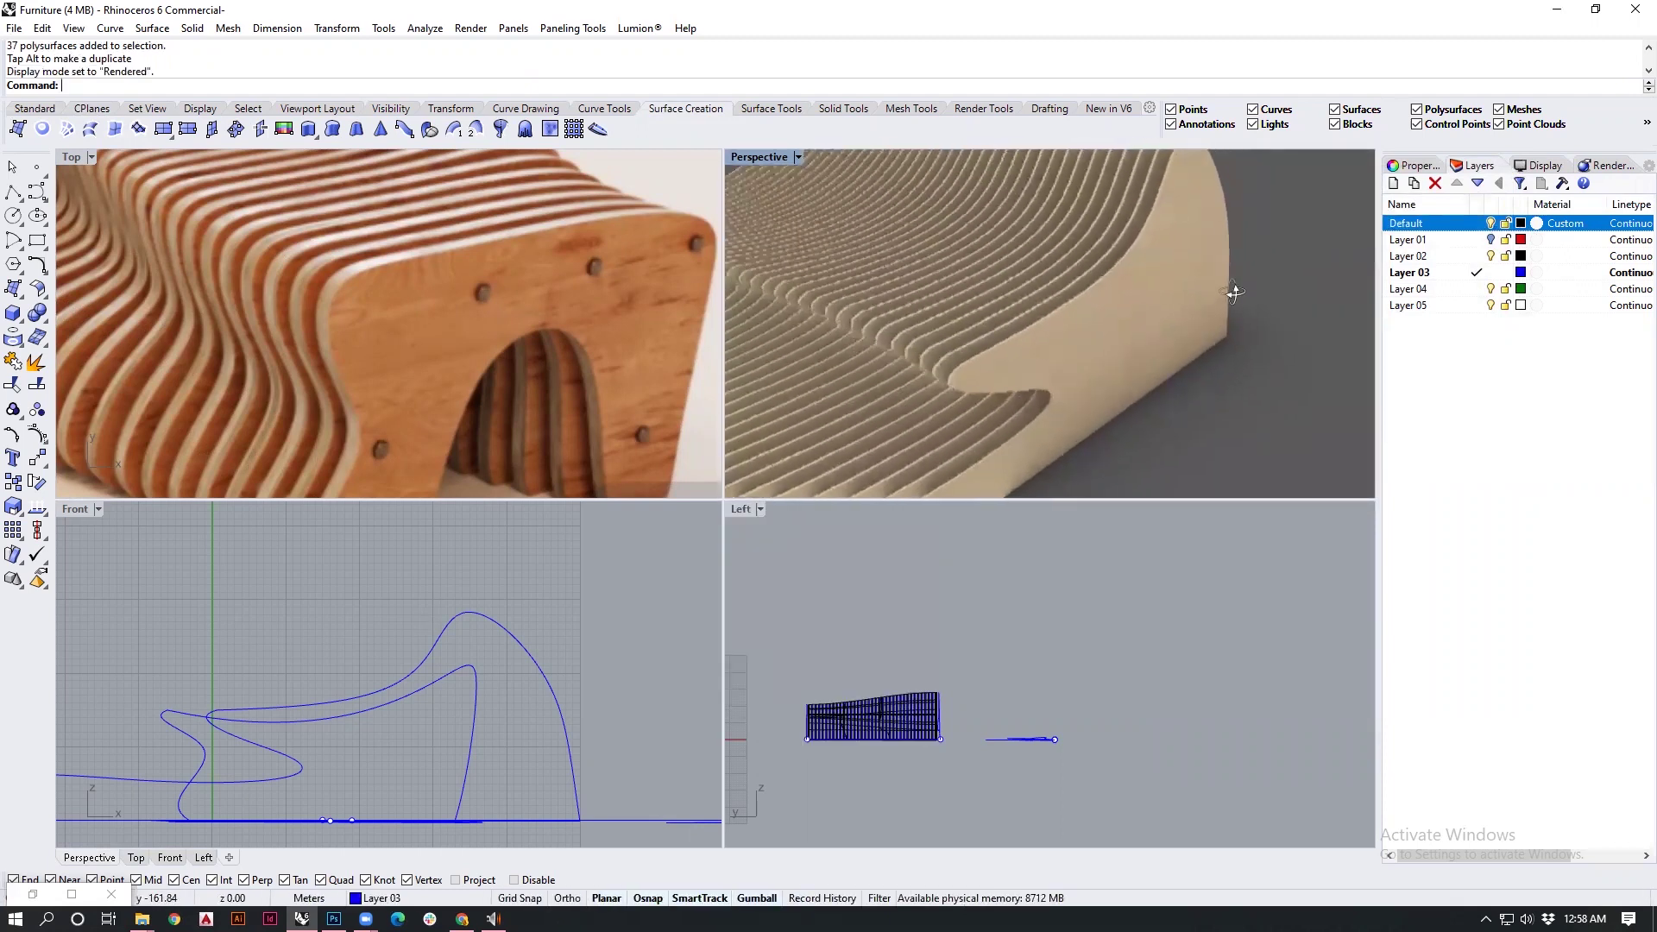
right_click_drag(1117, 351, 1160, 357)
scroll(1161, 355, "up", 8)
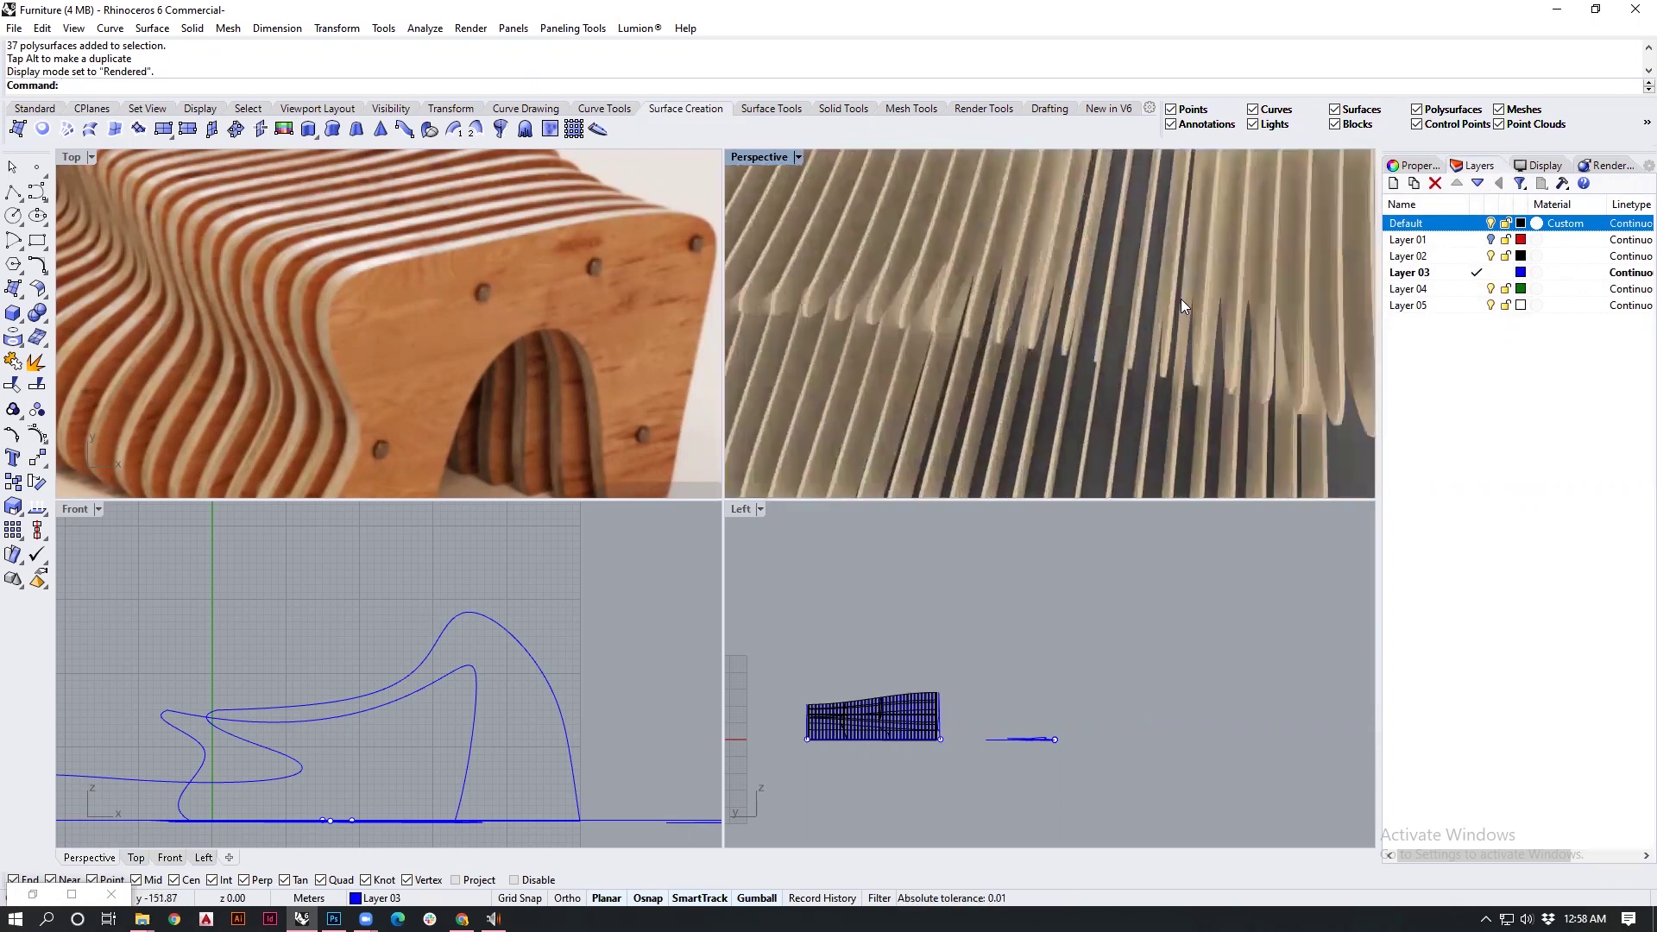
right_click_drag(1179, 347, 1143, 319)
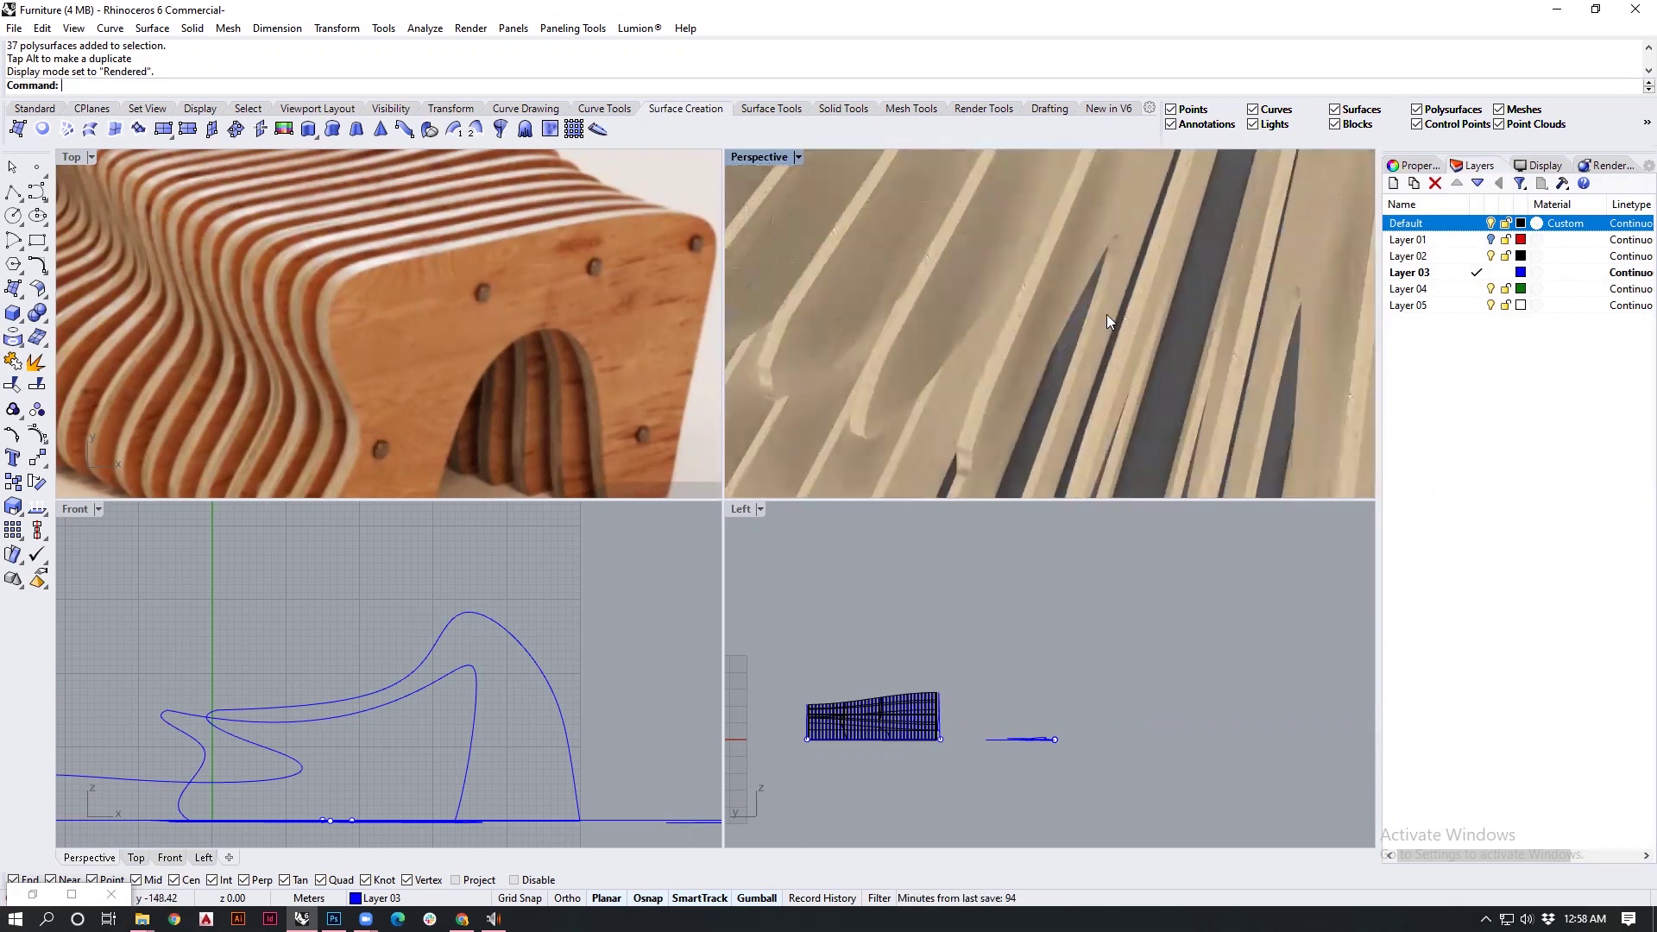
scroll(1133, 259, "down", 10)
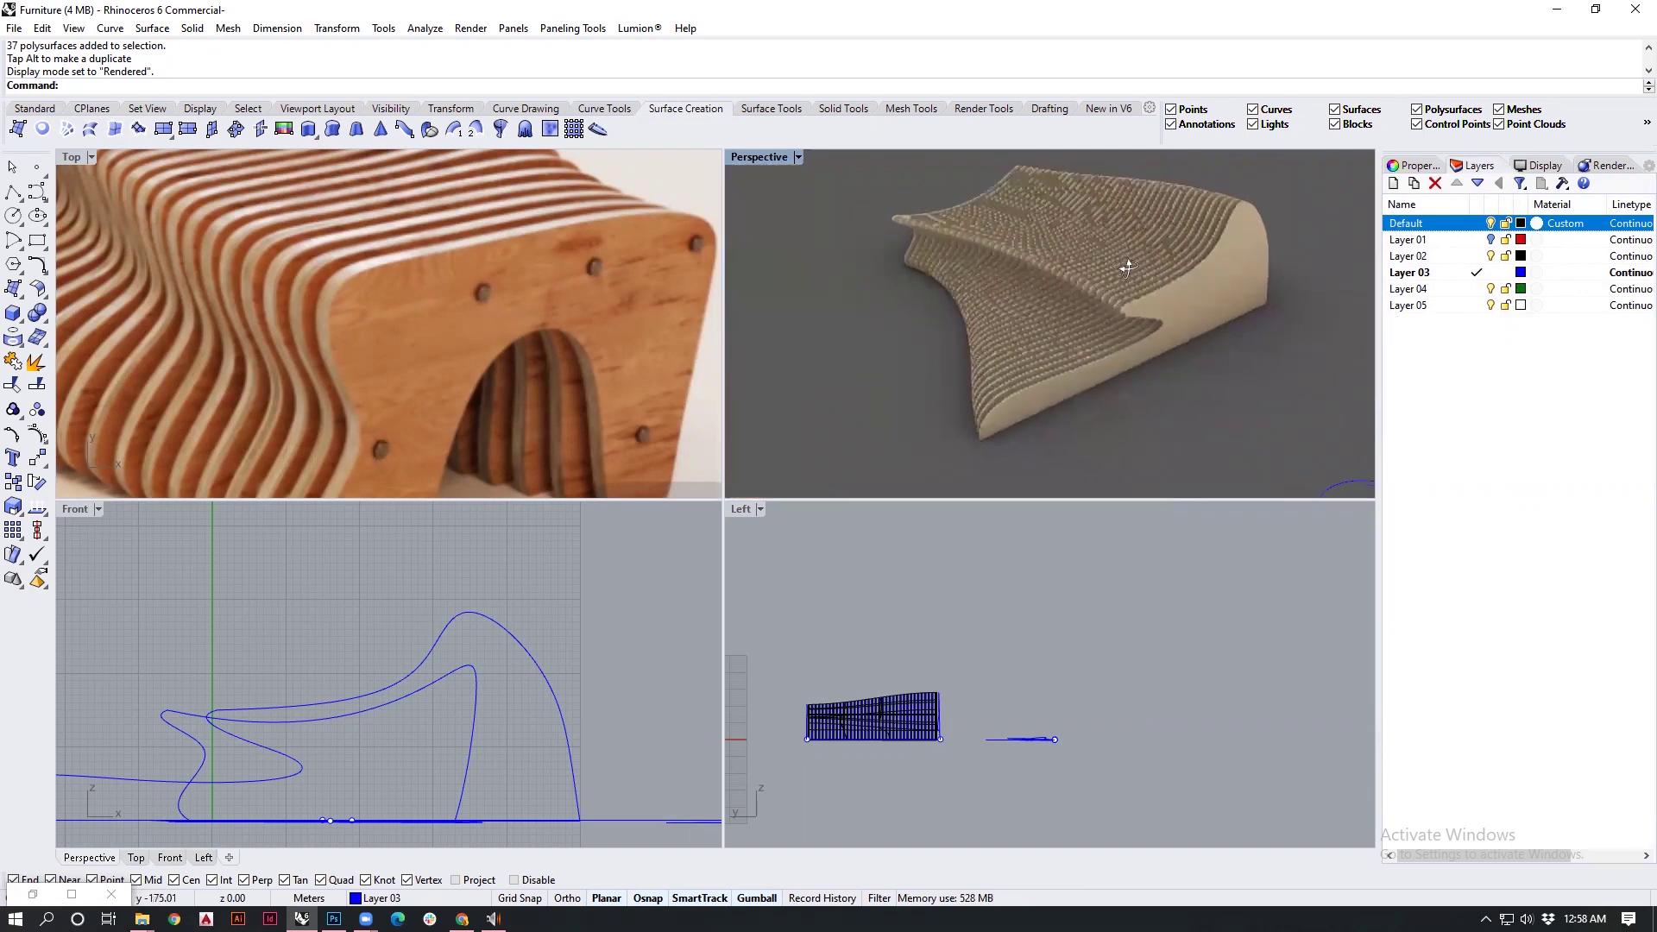
right_click_drag(1133, 274, 1061, 274)
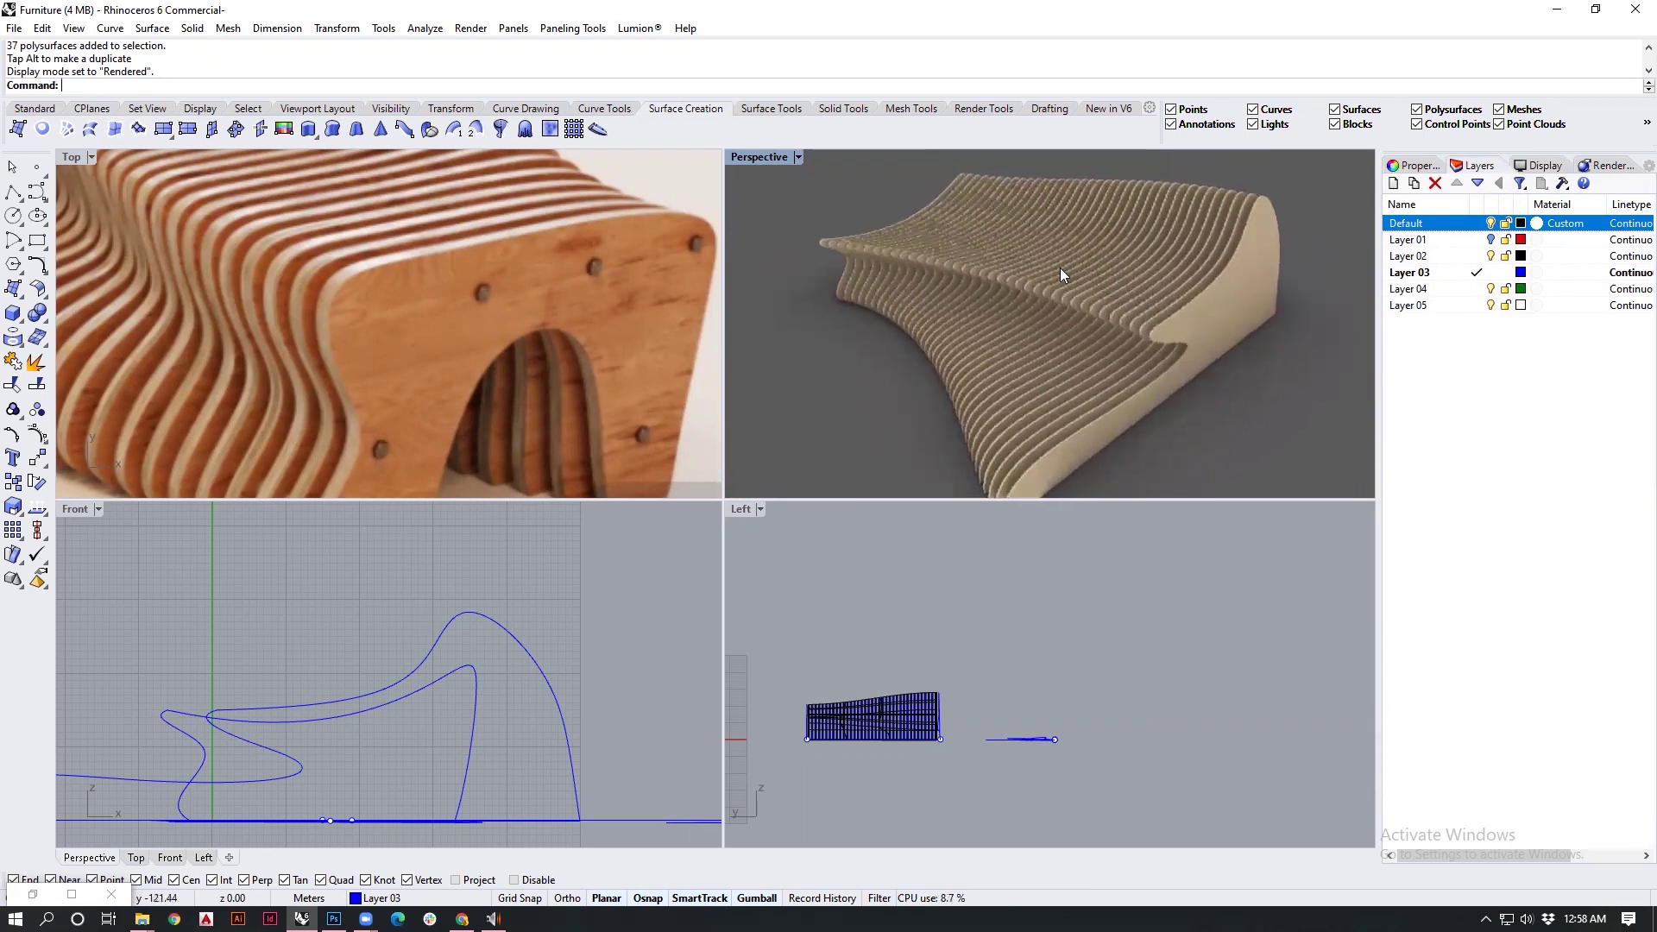
Step: Switch the Perspective view to Arctic display mode and inspect the slatted bench
left_click(797, 160)
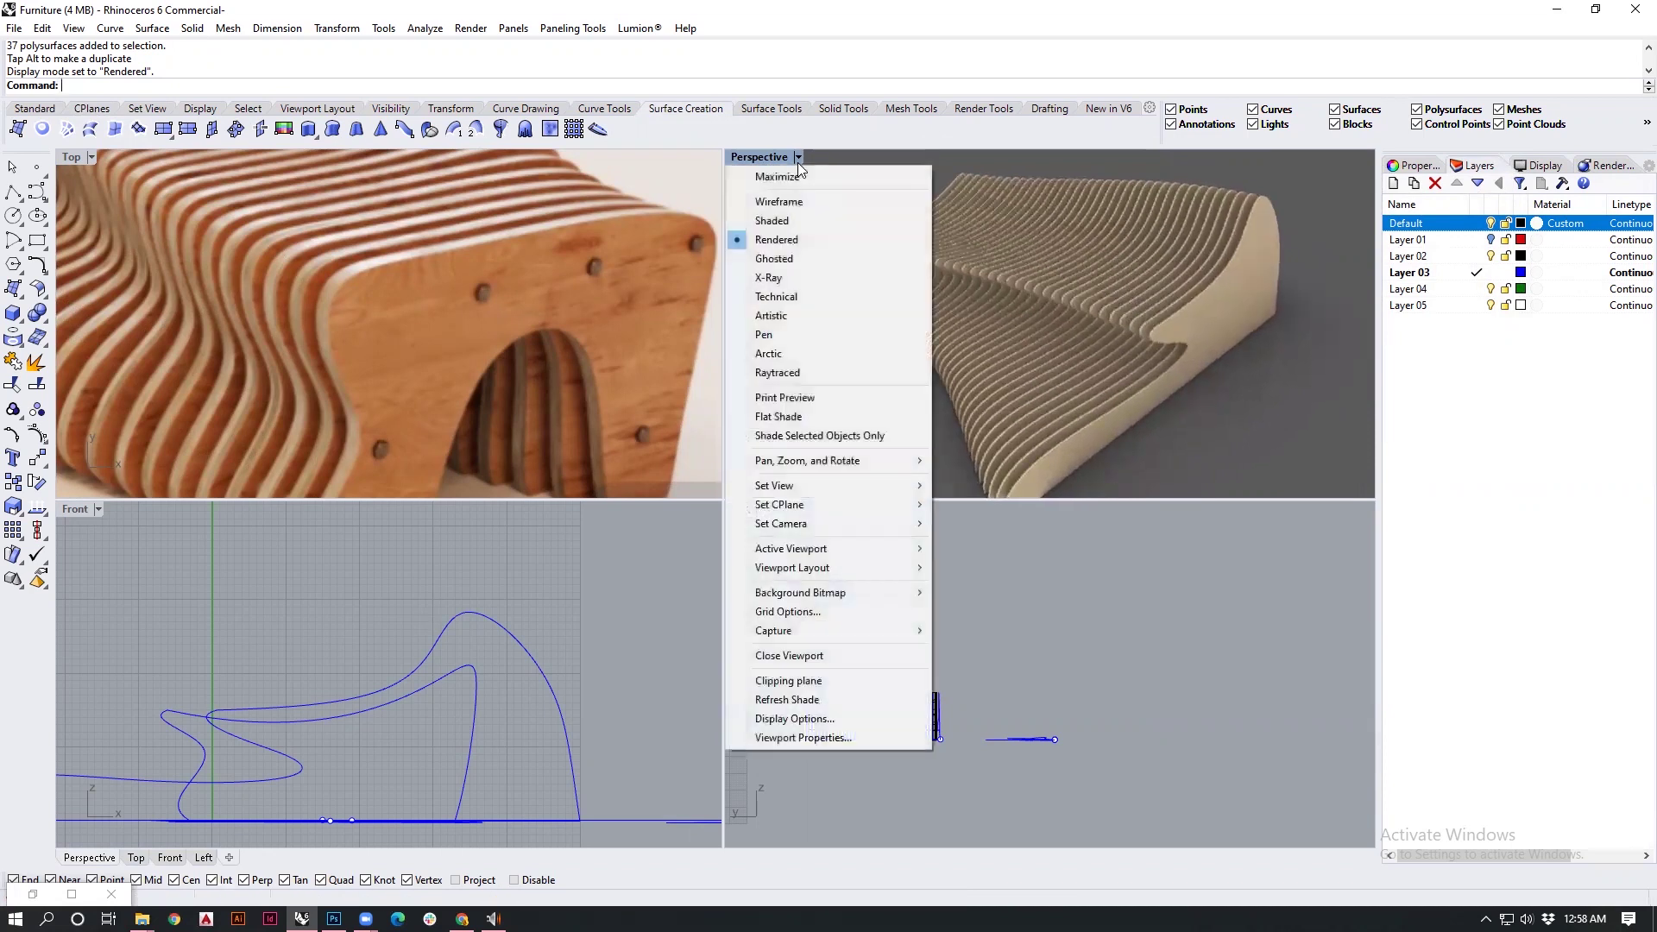
left_click(809, 354)
mouse_move(1087, 343)
right_mouse_down()
mouse_move(1155, 273)
mouse_move(1208, 295)
mouse_move(1064, 350)
mouse_move(872, 364)
mouse_move(1164, 345)
mouse_move(1115, 330)
mouse_move(1107, 343)
mouse_move(1109, 325)
right_mouse_up()
scroll(834, 360, "up", 3)
scroll(890, 351, "down", 3)
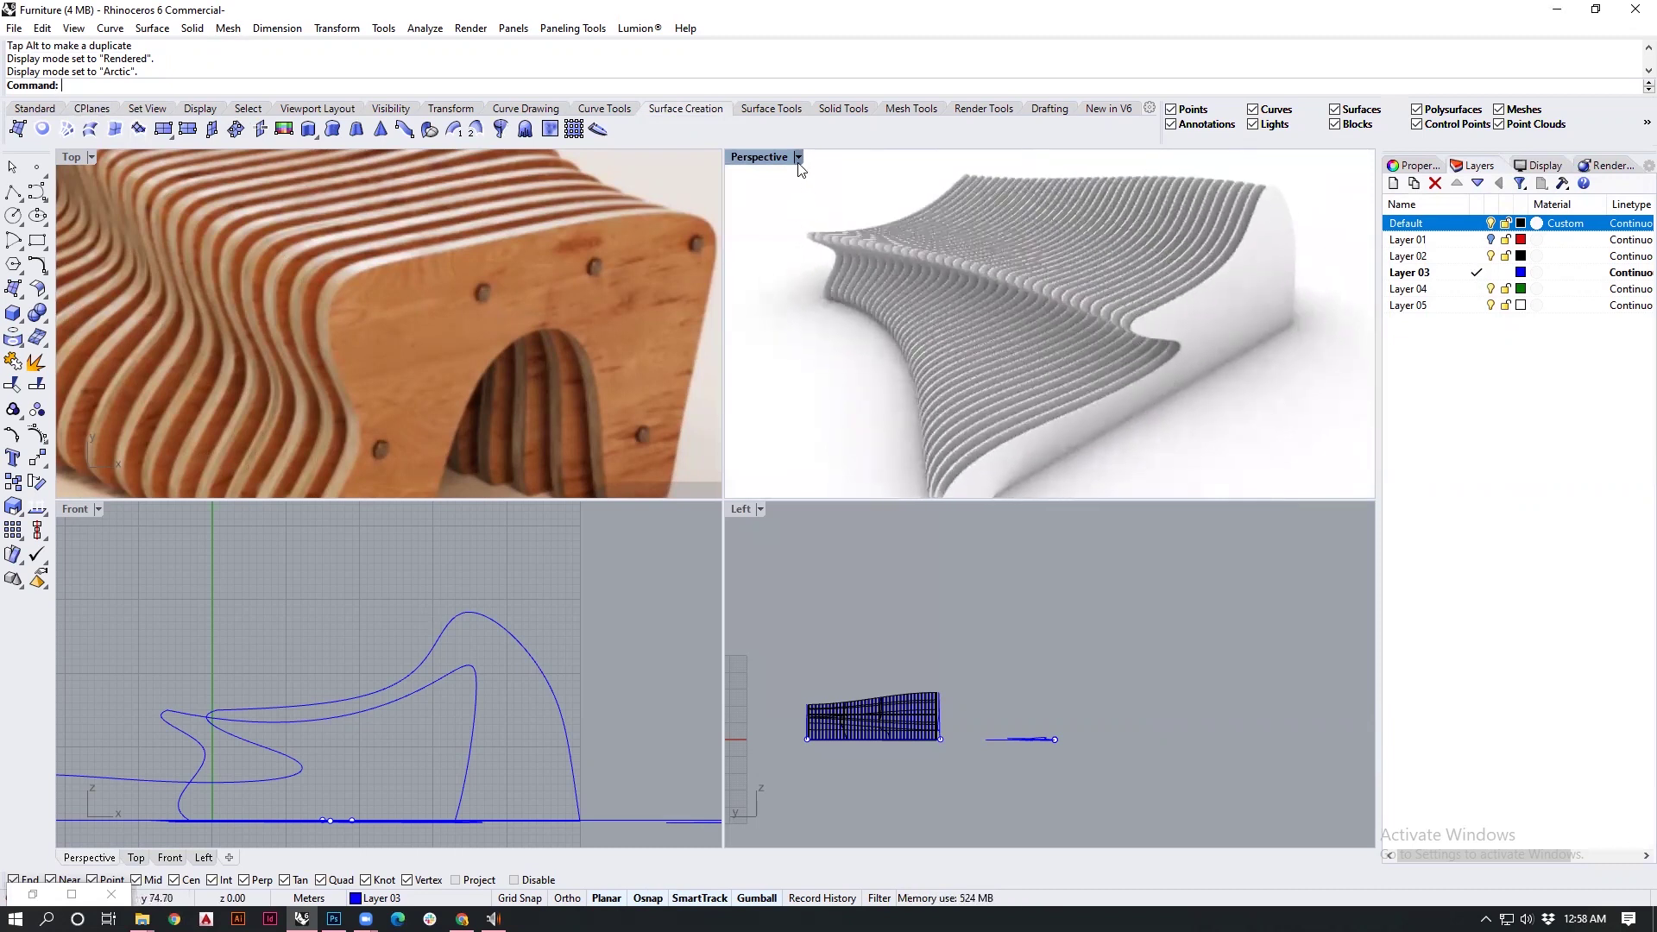